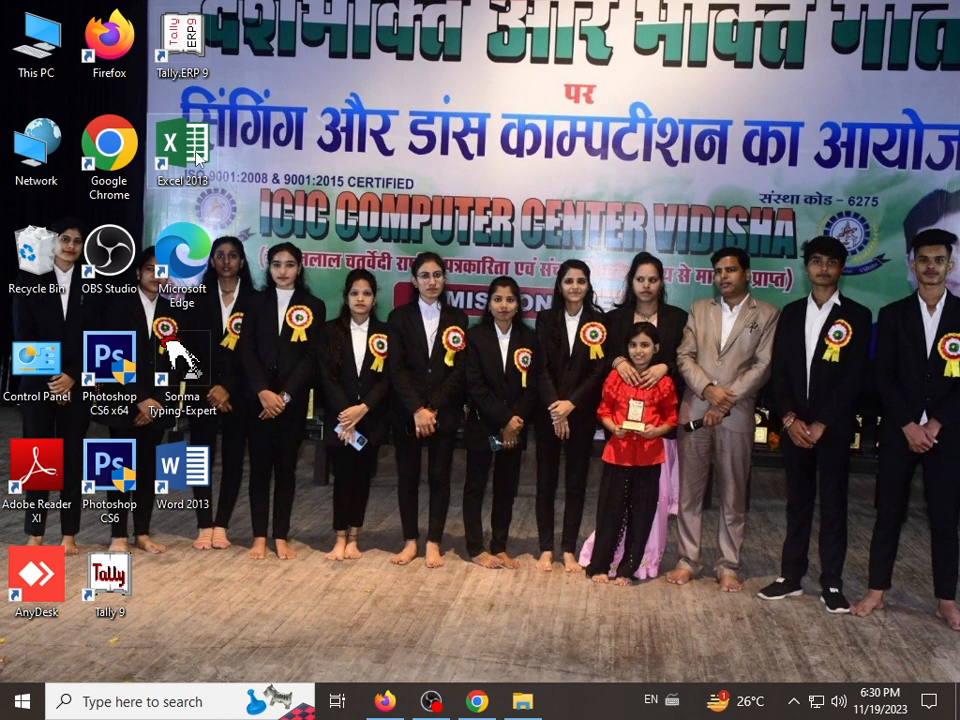
{"action": "left_click", "coordinate": [133, 703]}
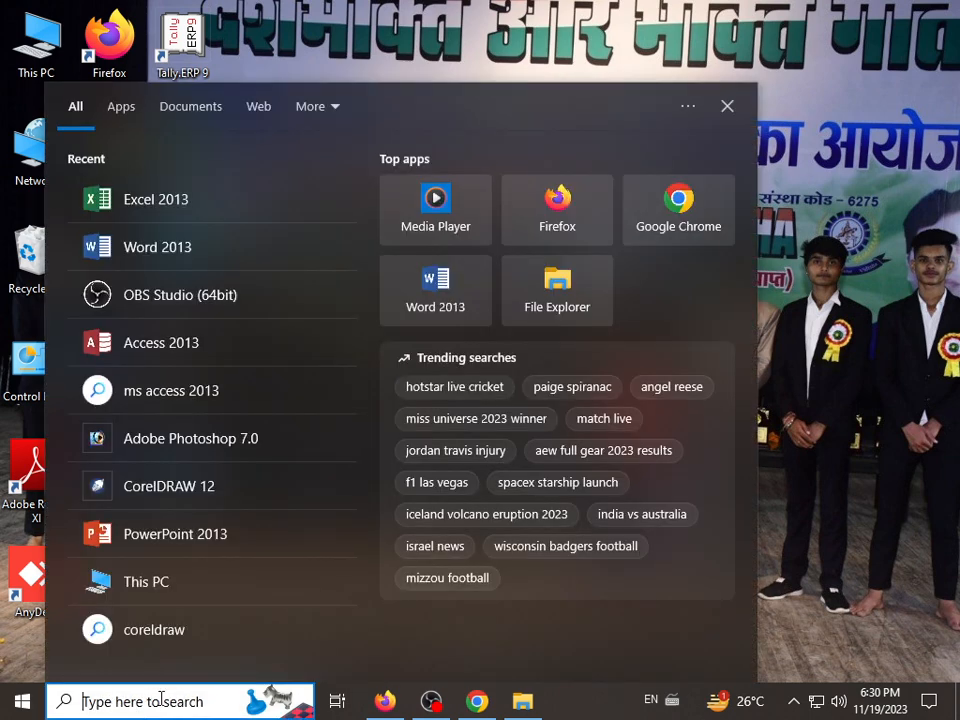
{"action": "left_click", "coordinate": [19, 701]}
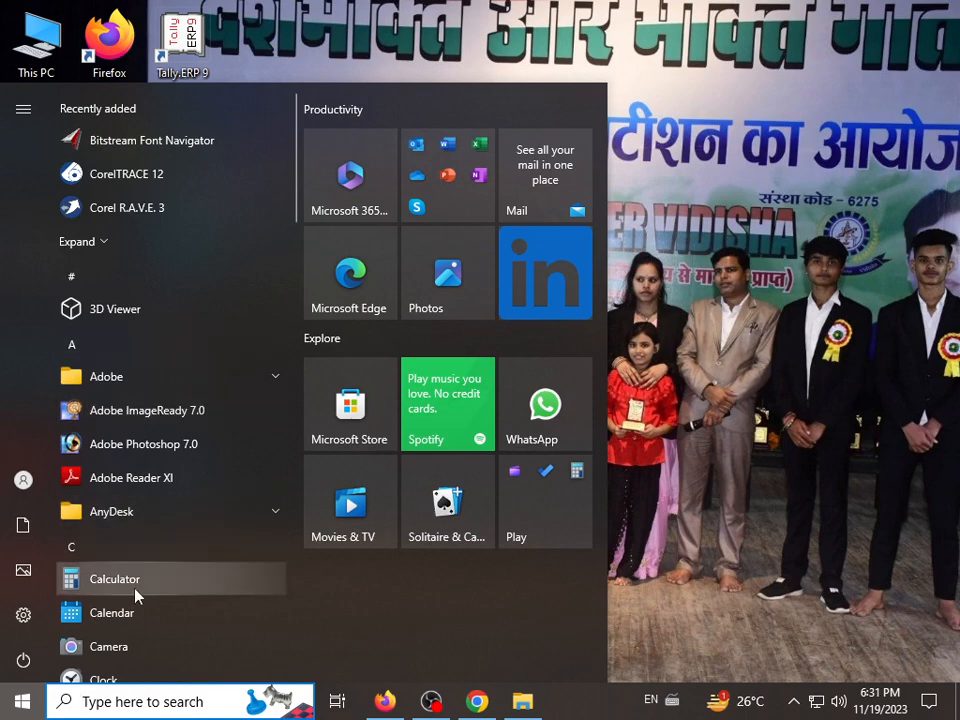
{"action": "scroll", "coordinate": [175, 440], "scroll_direction": "down", "scroll_amount": 3}
{"action": "scroll", "coordinate": [172, 560], "scroll_direction": "down", "scroll_amount": 8}
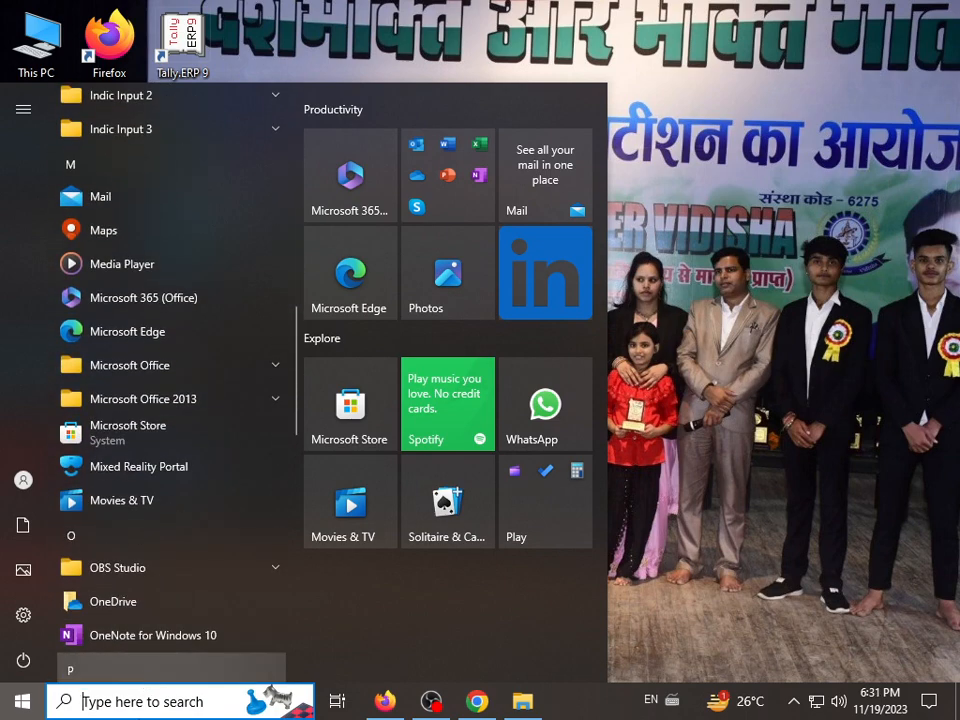
{"action": "left_click", "coordinate": [133, 702]}
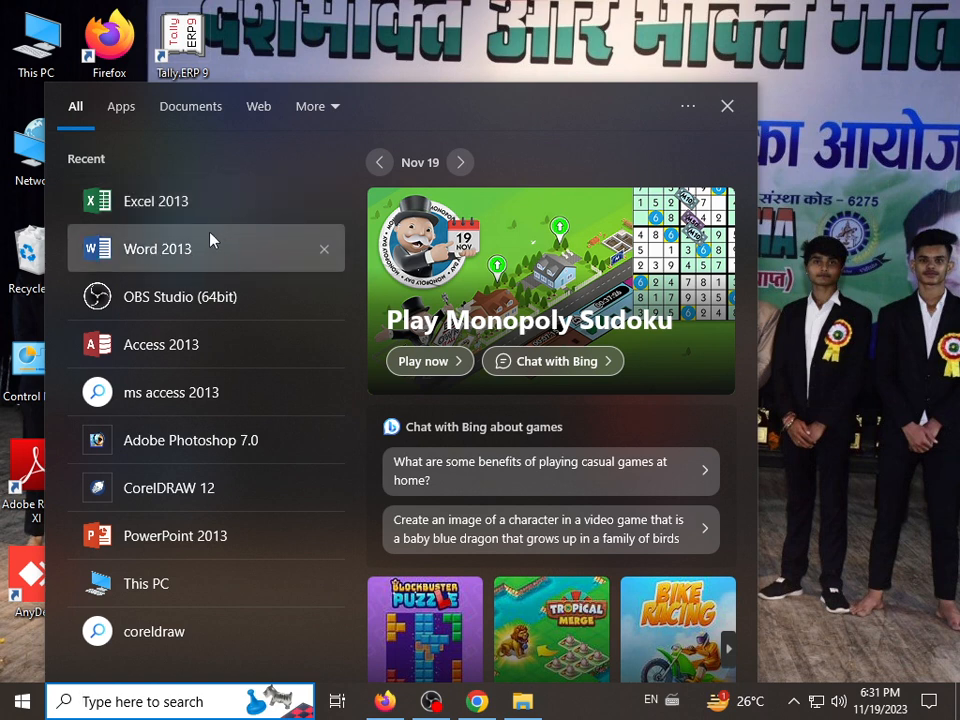
{"action": "left_click", "coordinate": [727, 106]}
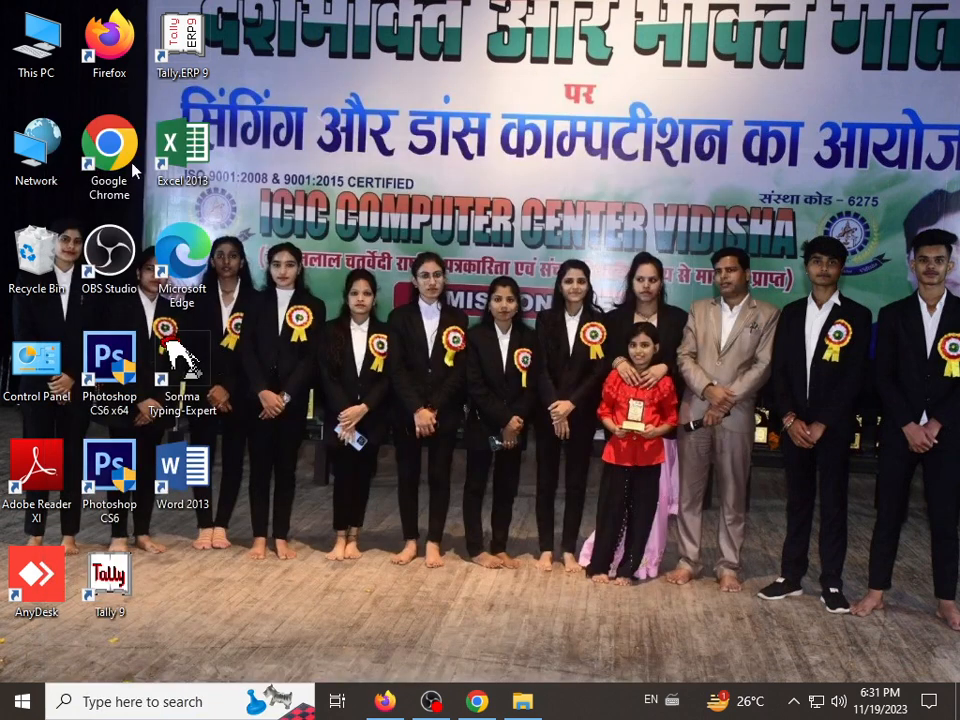
Launch Excel 2013 from the desktop and create a blank workbook.
{"action": "double_click", "coordinate": [190, 160]}
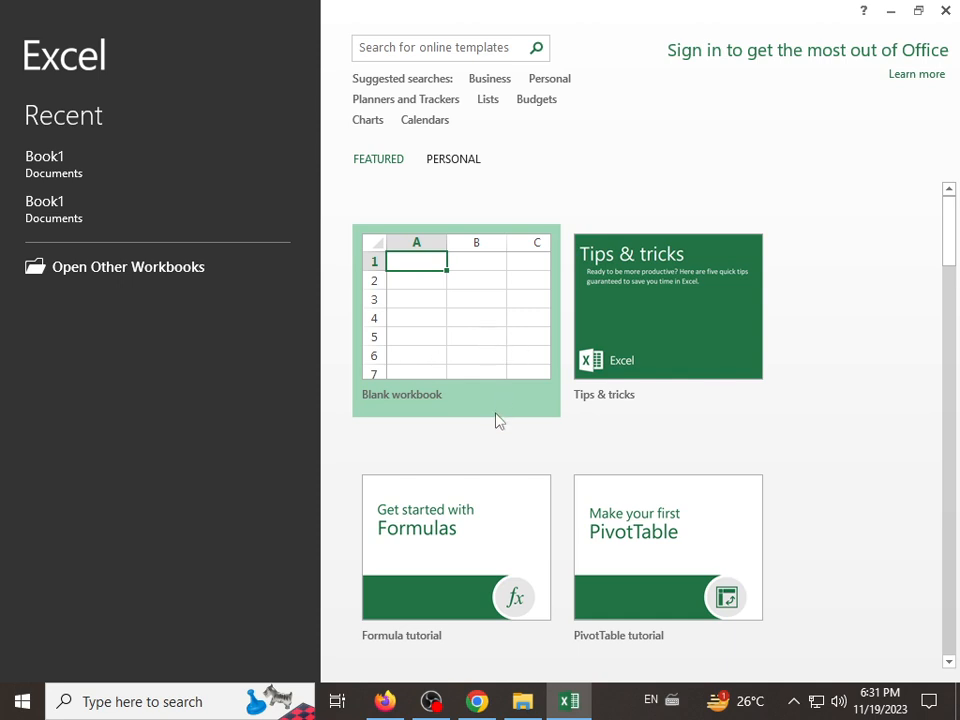
{"action": "scroll", "coordinate": [495, 497], "scroll_direction": "down", "scroll_amount": 5}
{"action": "scroll", "coordinate": [497, 504], "scroll_direction": "up", "scroll_amount": 4}
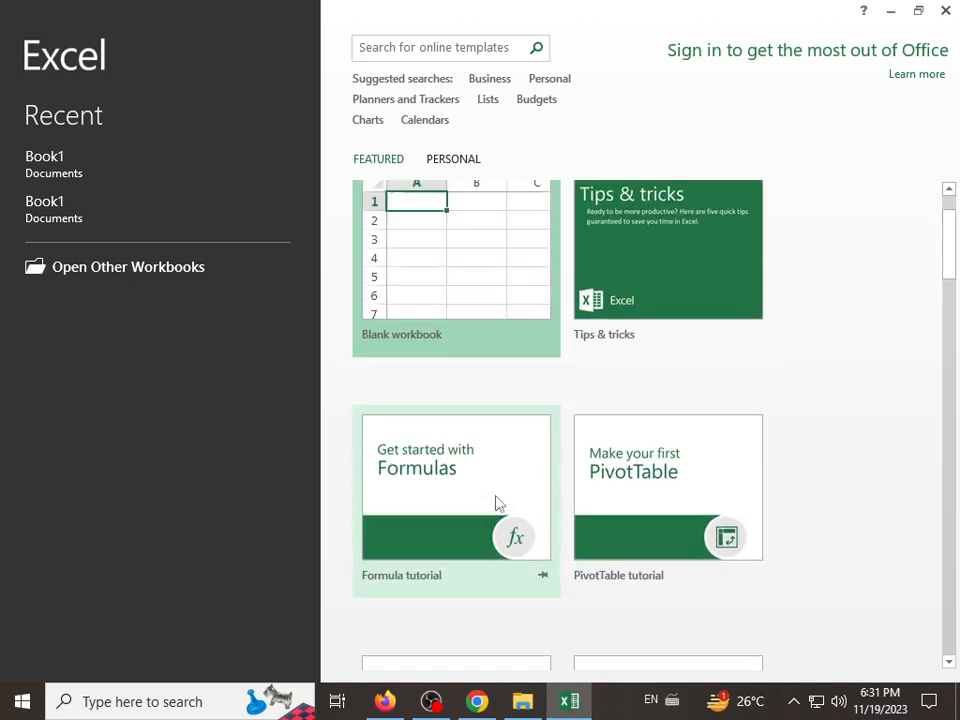
{"action": "scroll", "coordinate": [496, 502], "scroll_direction": "up", "scroll_amount": 1}
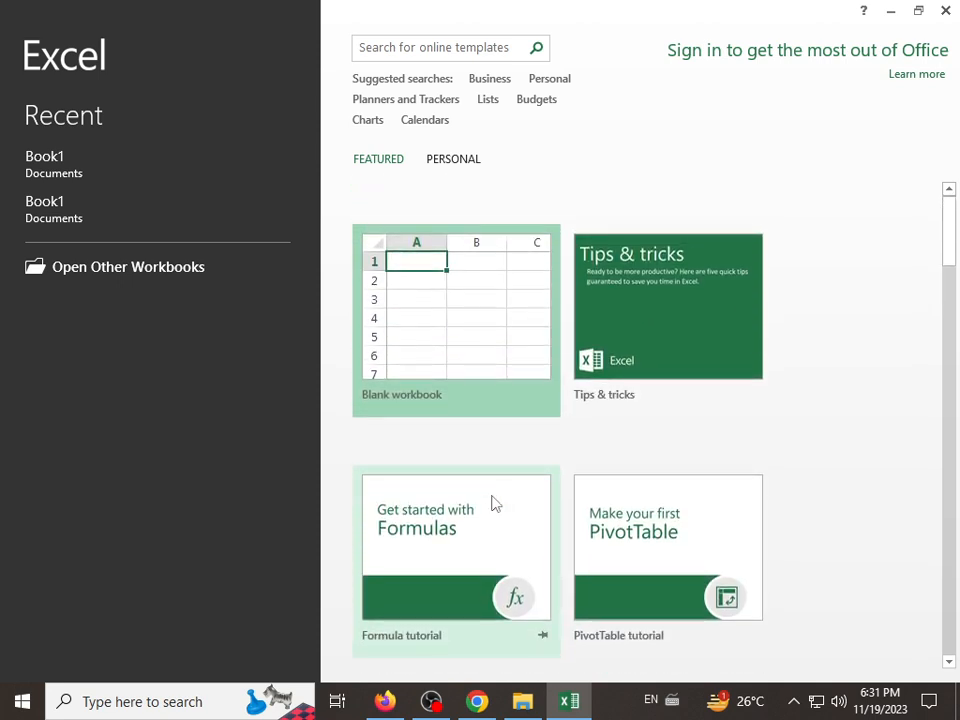
{"action": "left_click", "coordinate": [432, 367]}
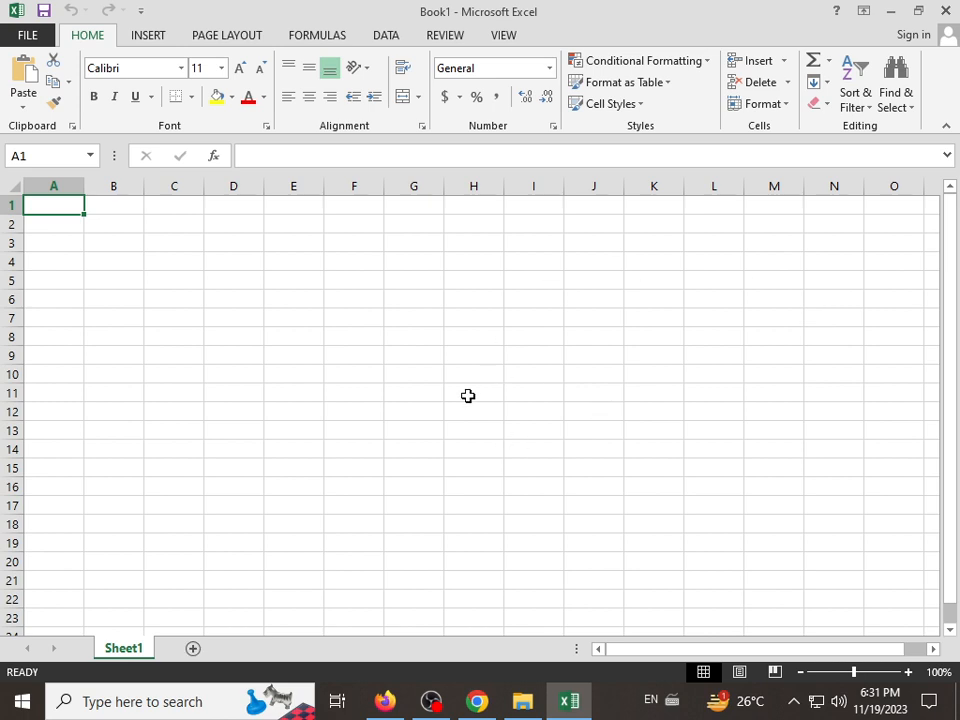
View the workbook's Info page and return to the worksheet.
{"action": "left_click", "coordinate": [22, 38]}
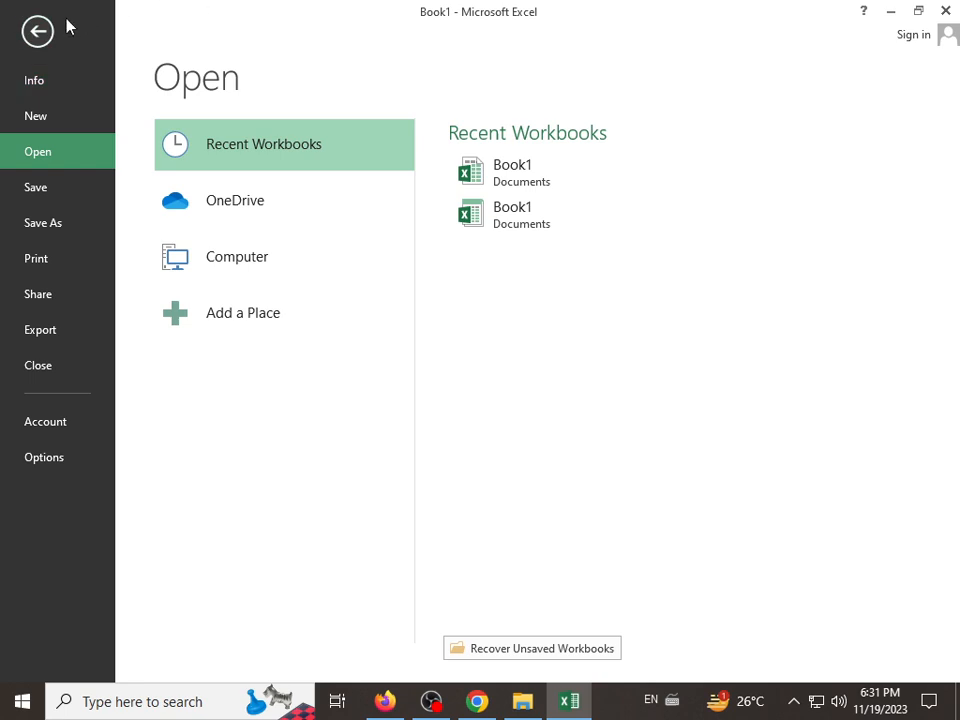
{"action": "left_click", "coordinate": [50, 88]}
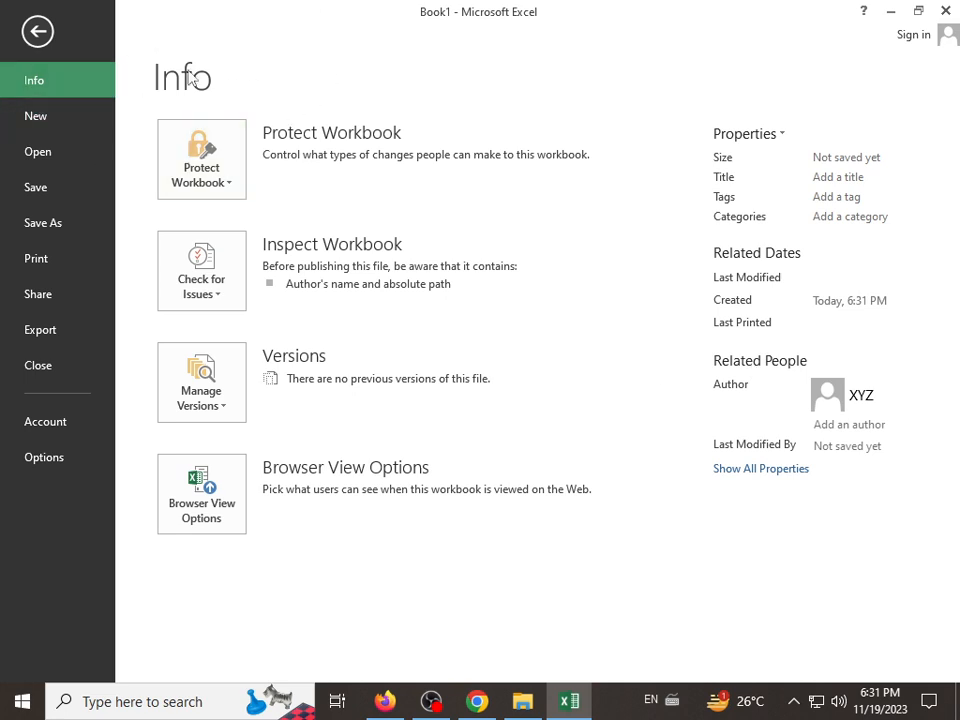
{"action": "left_click", "coordinate": [37, 32]}
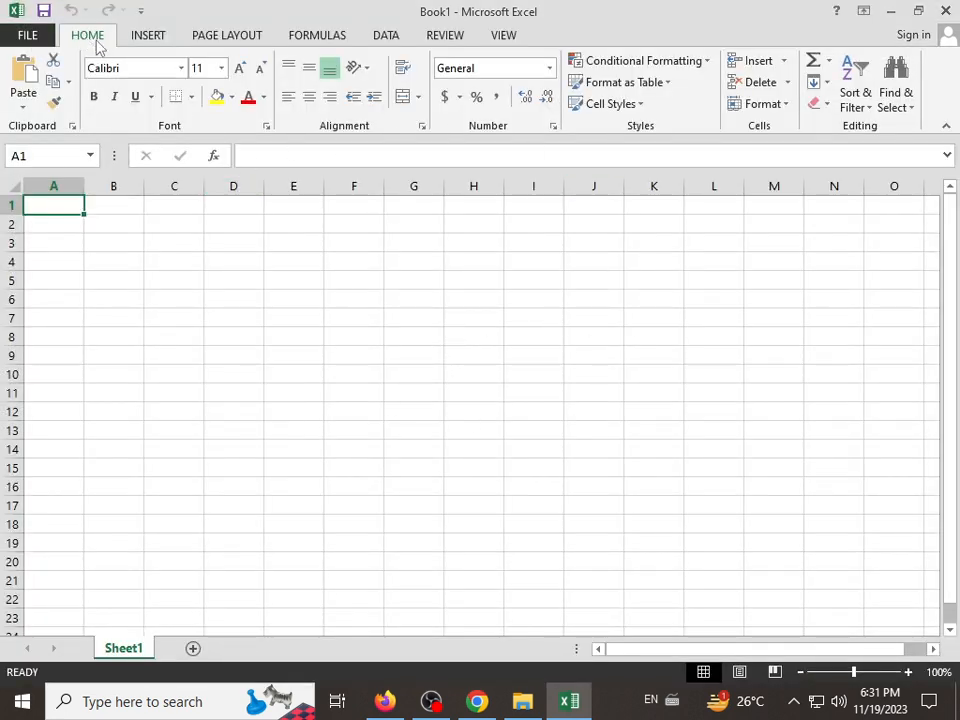
{"action": "left_click", "coordinate": [514, 36]}
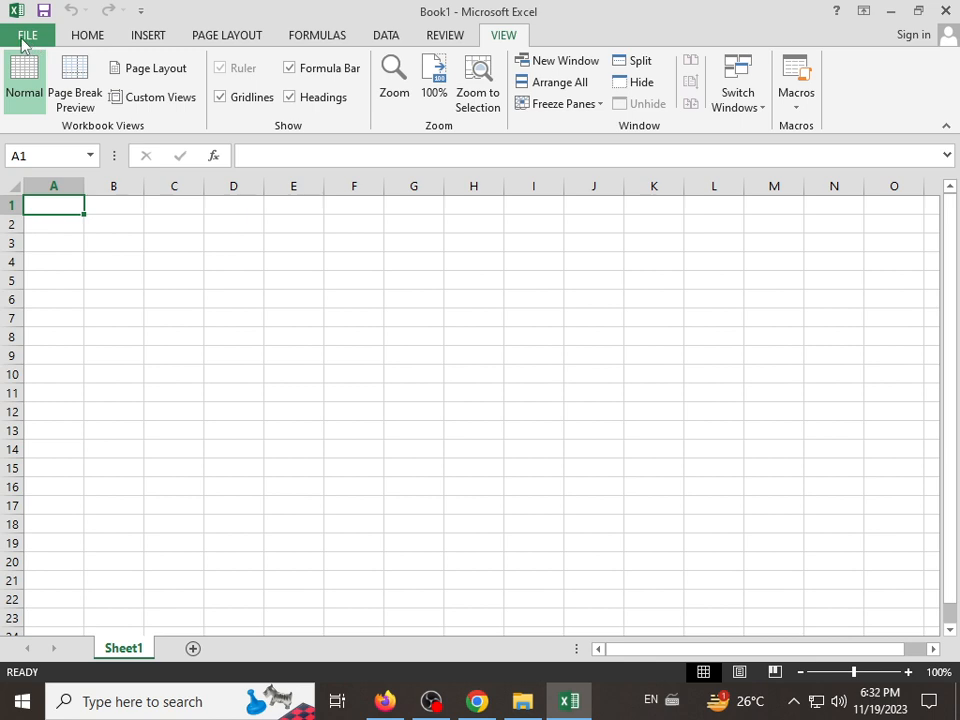
Show all document properties on the workbook's Info page.
{"action": "left_click", "coordinate": [27, 37]}
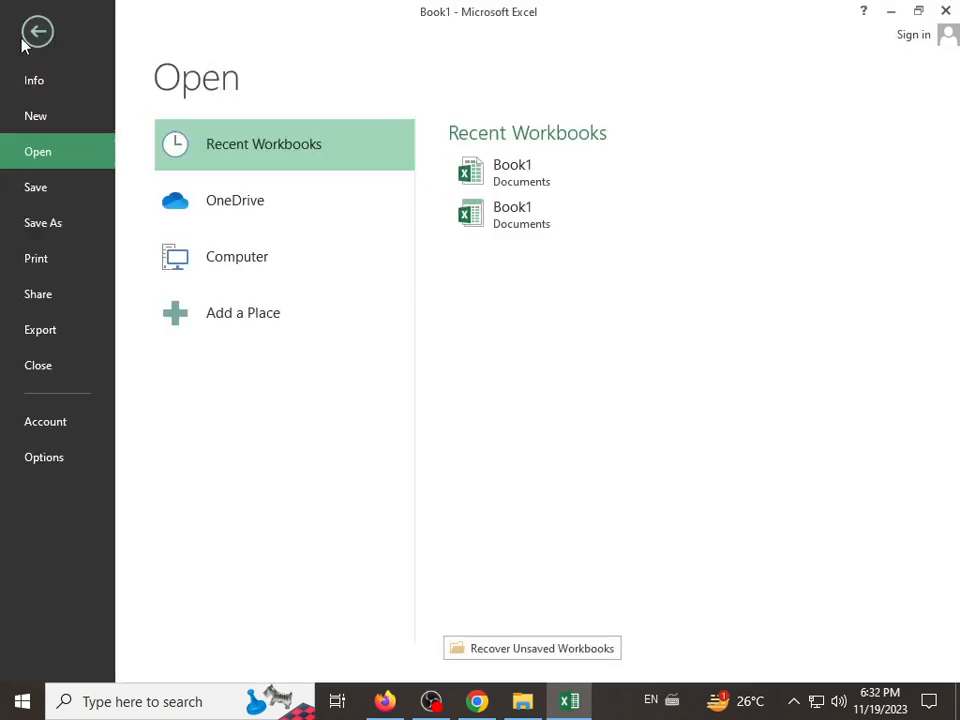
{"action": "left_click", "coordinate": [32, 78]}
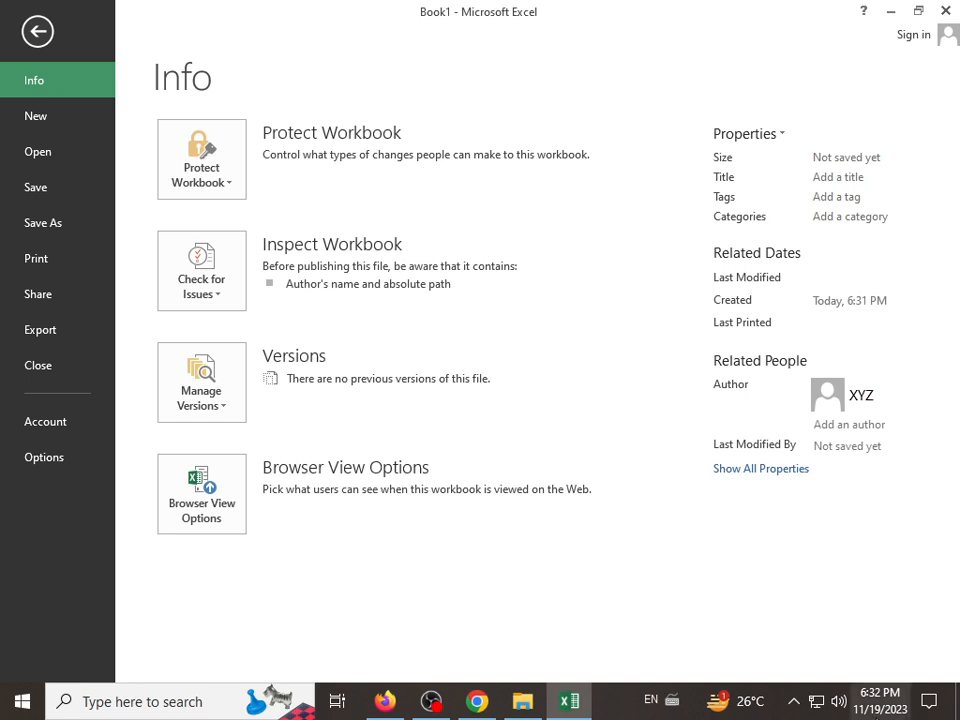
{"action": "mouse_move", "coordinate": [763, 321]}
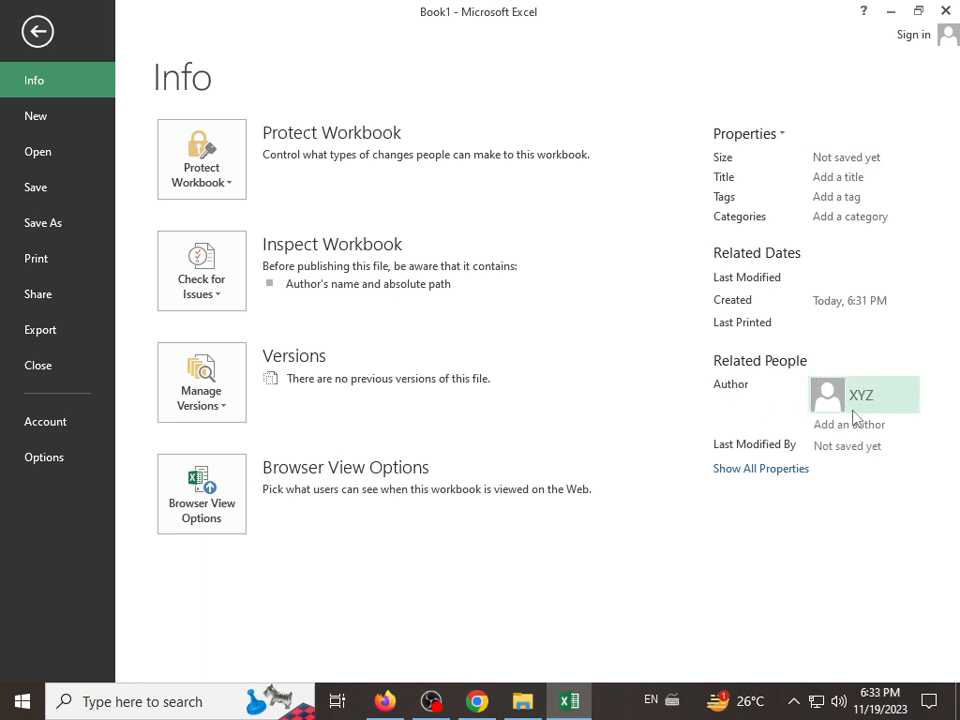
{"action": "left_click", "coordinate": [751, 470]}
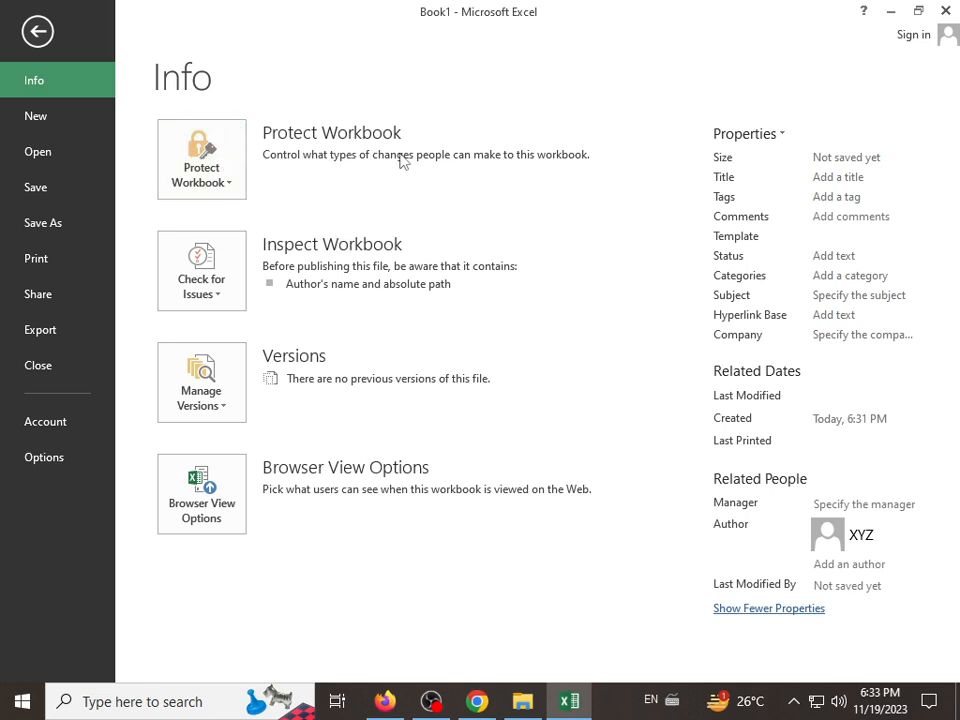
Look through the workbook protection options, including Encrypt with Password, without applying any, and return to the worksheet.
{"action": "left_click", "coordinate": [229, 189]}
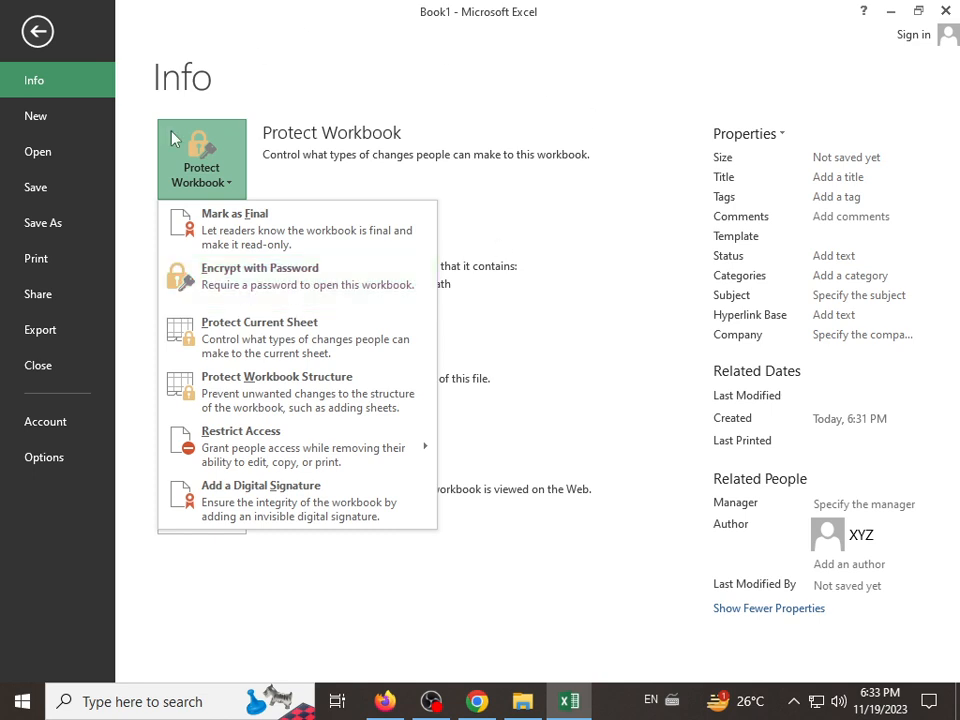
{"action": "left_click", "coordinate": [243, 285]}
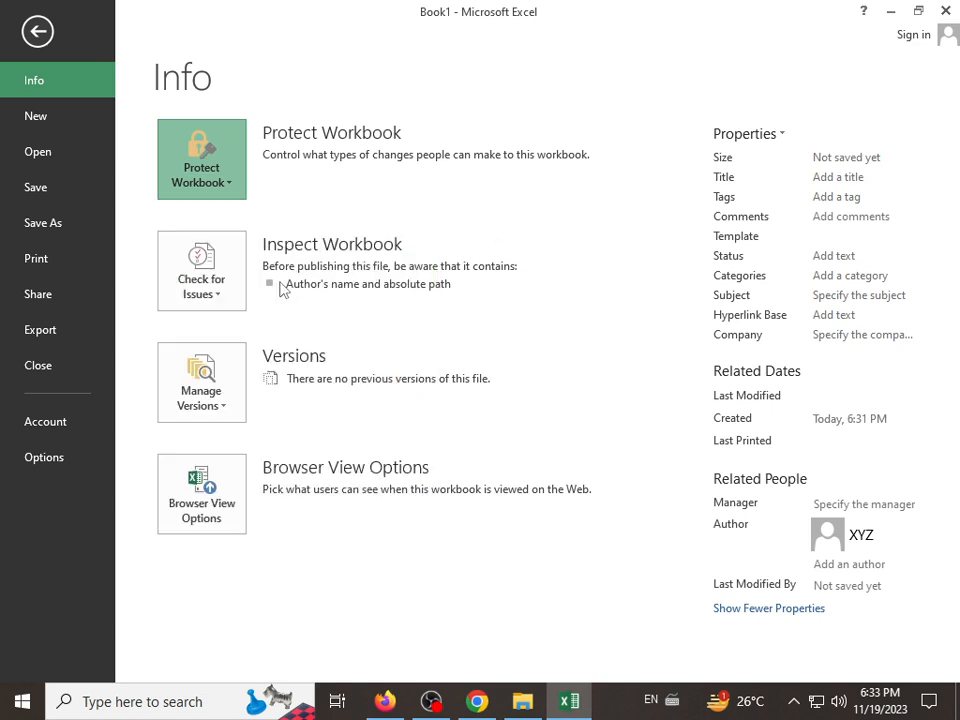
{"action": "left_click", "coordinate": [585, 420]}
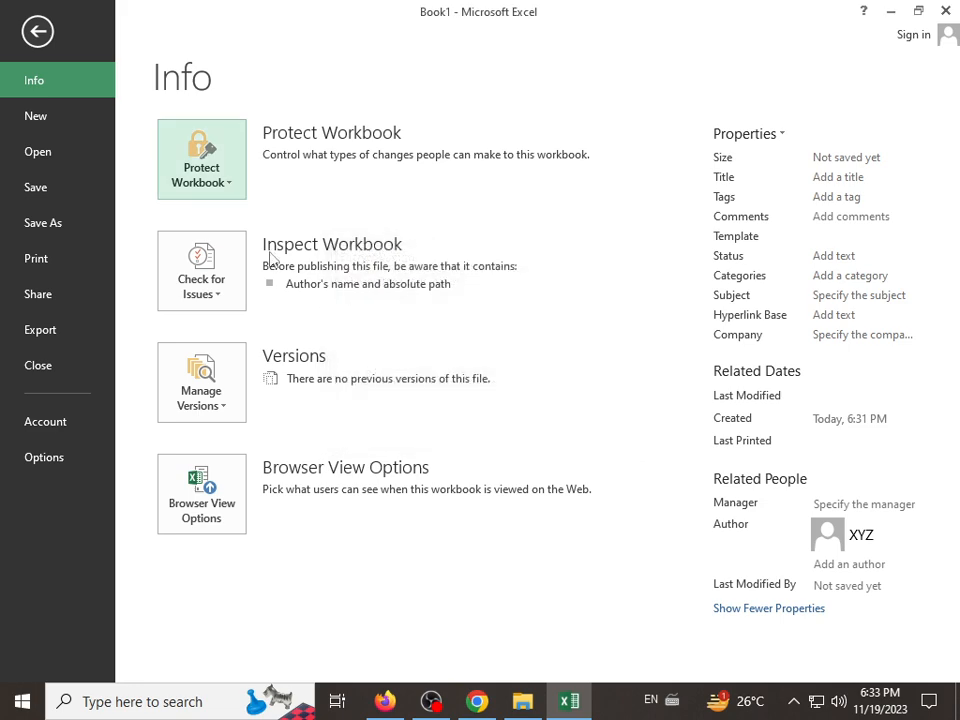
{"action": "left_click", "coordinate": [185, 138]}
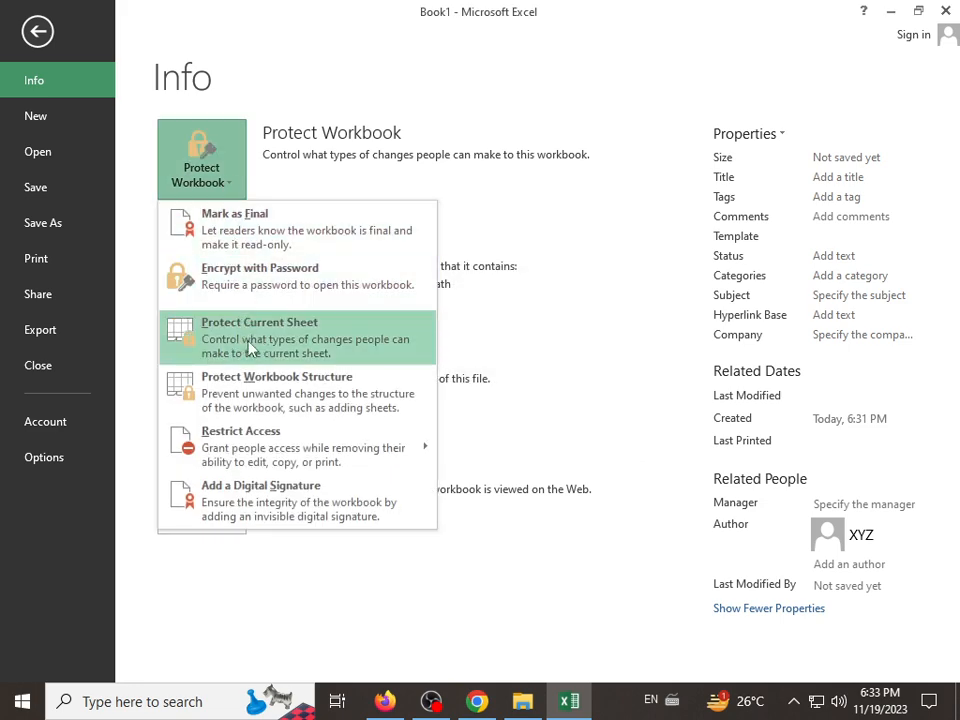
{"action": "left_click", "coordinate": [32, 29]}
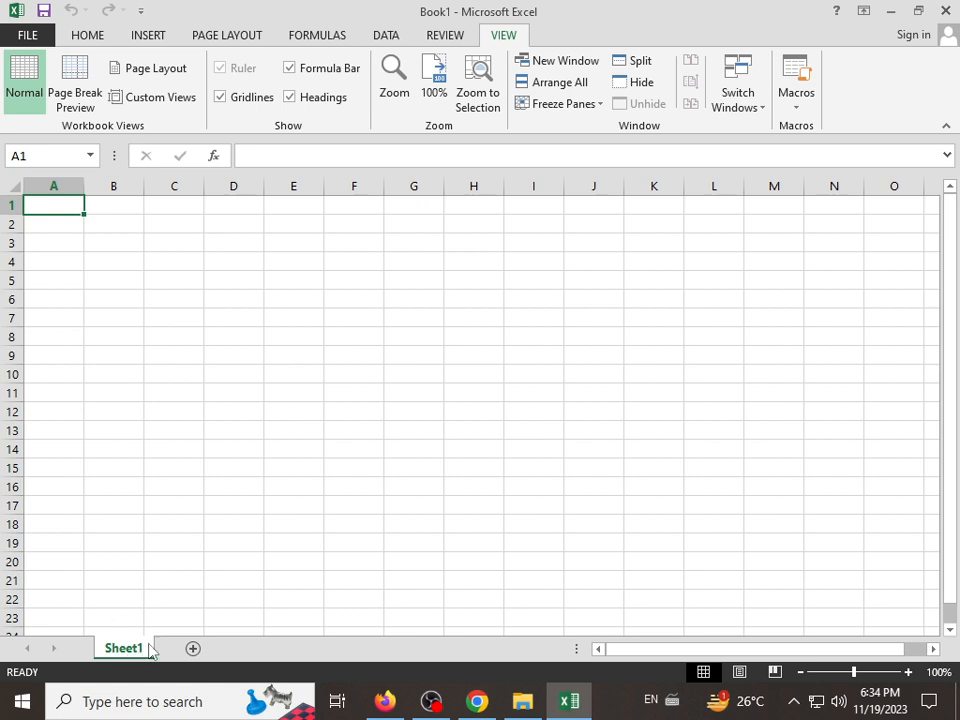
Add two new sheets to the workbook and switch to Sheet2.
{"action": "left_click", "coordinate": [193, 648]}
{"action": "left_click", "coordinate": [251, 648]}
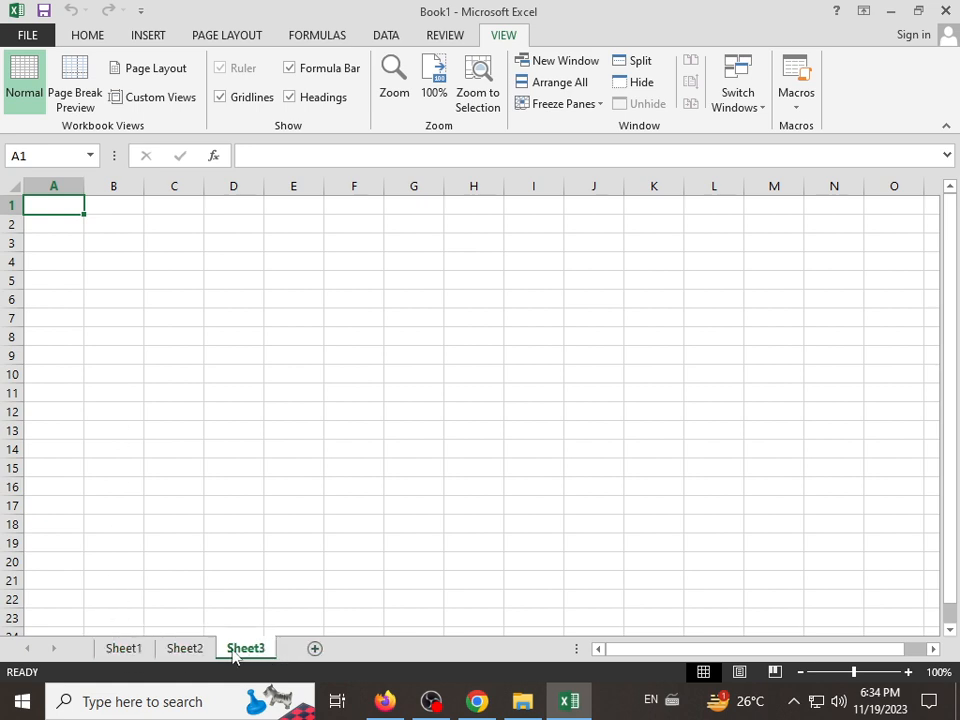
{"action": "left_click", "coordinate": [180, 648]}
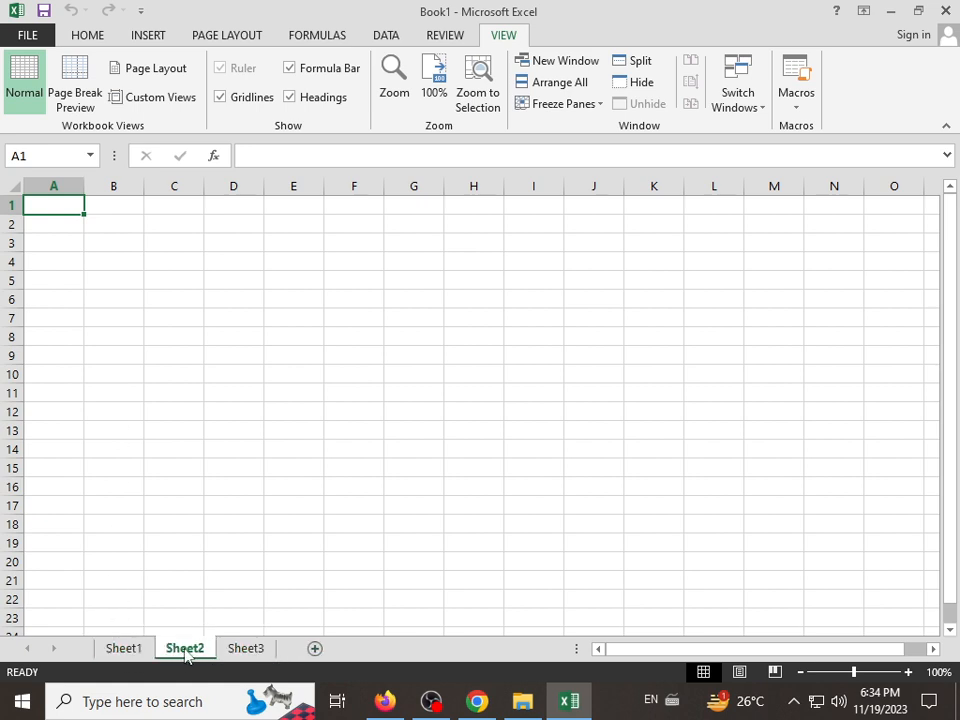
Review the Protect Workbook options on the Info page, including Protect Workbook Structure and Restrict Access.
{"action": "left_click", "coordinate": [20, 36]}
{"action": "left_click", "coordinate": [38, 31]}
{"action": "left_click", "coordinate": [14, 37]}
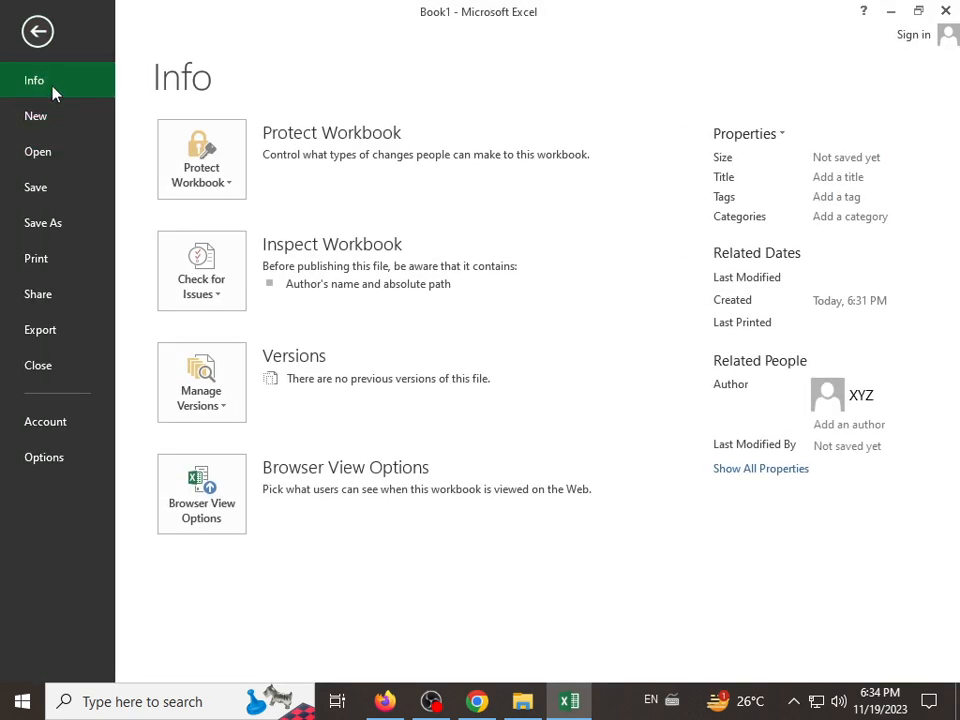
{"action": "left_click", "coordinate": [203, 172]}
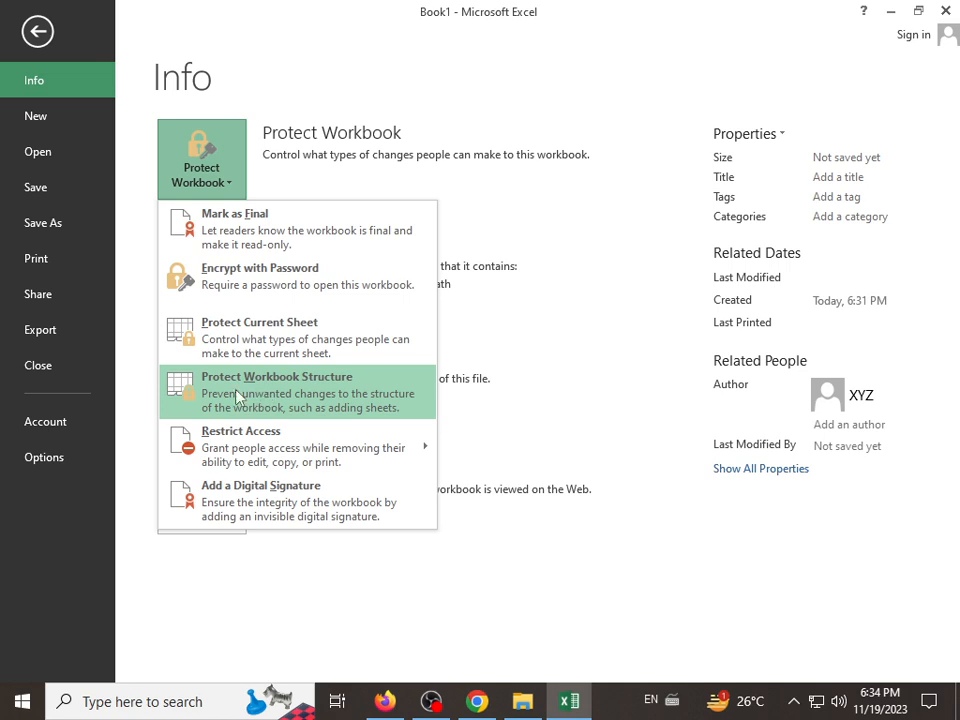
{"action": "mouse_move", "coordinate": [204, 452]}
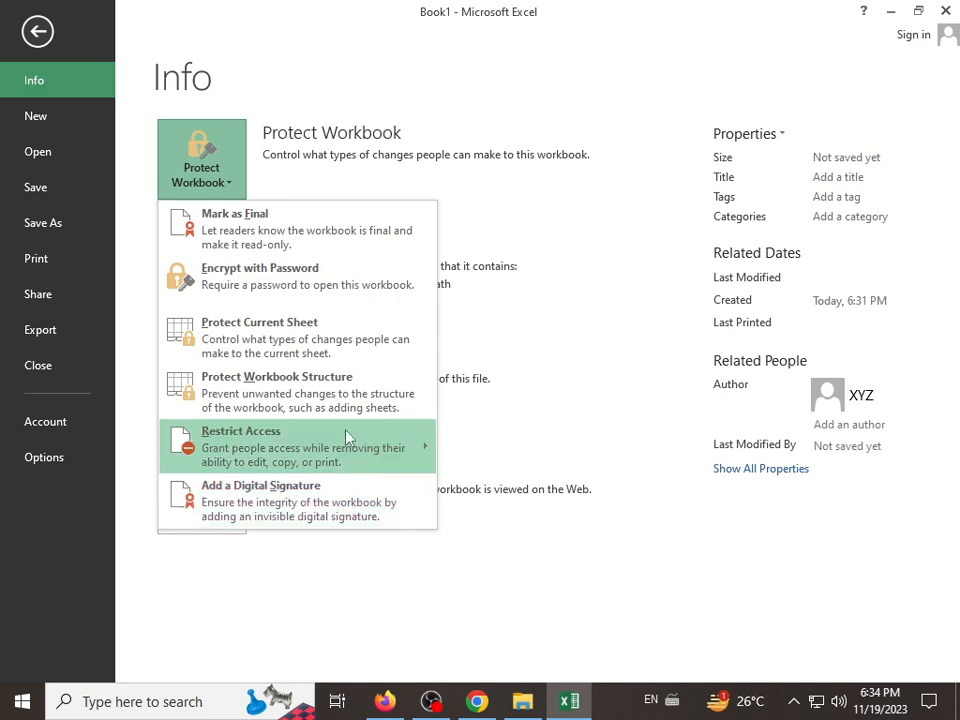
{"action": "left_click", "coordinate": [482, 154]}
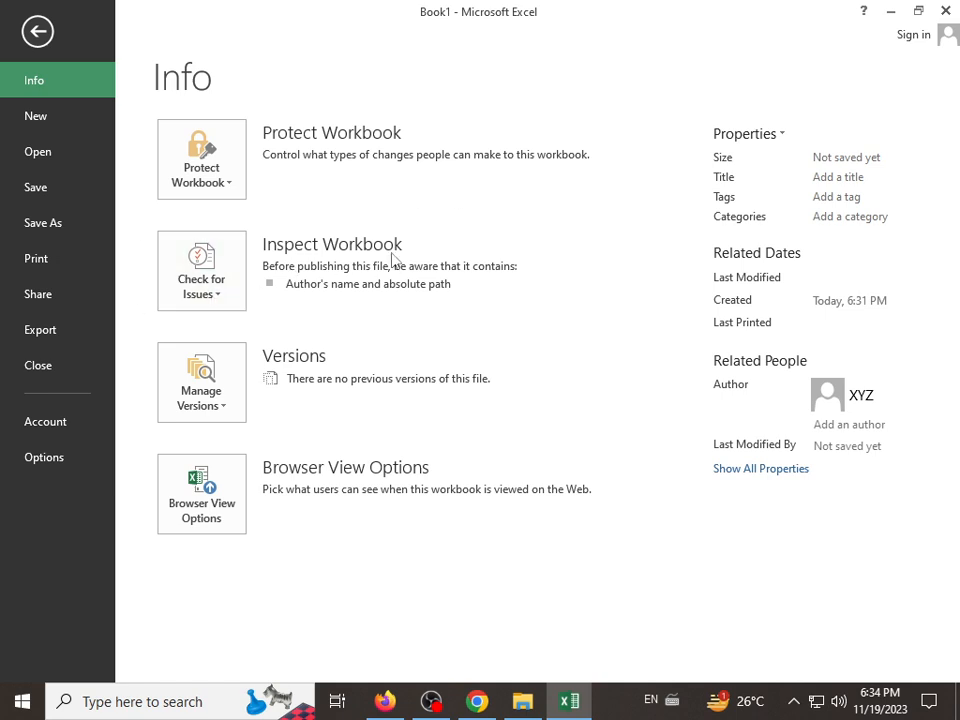
Review the workbook inspection options for hidden properties, accessibility and compatibility.
{"action": "left_click", "coordinate": [214, 298]}
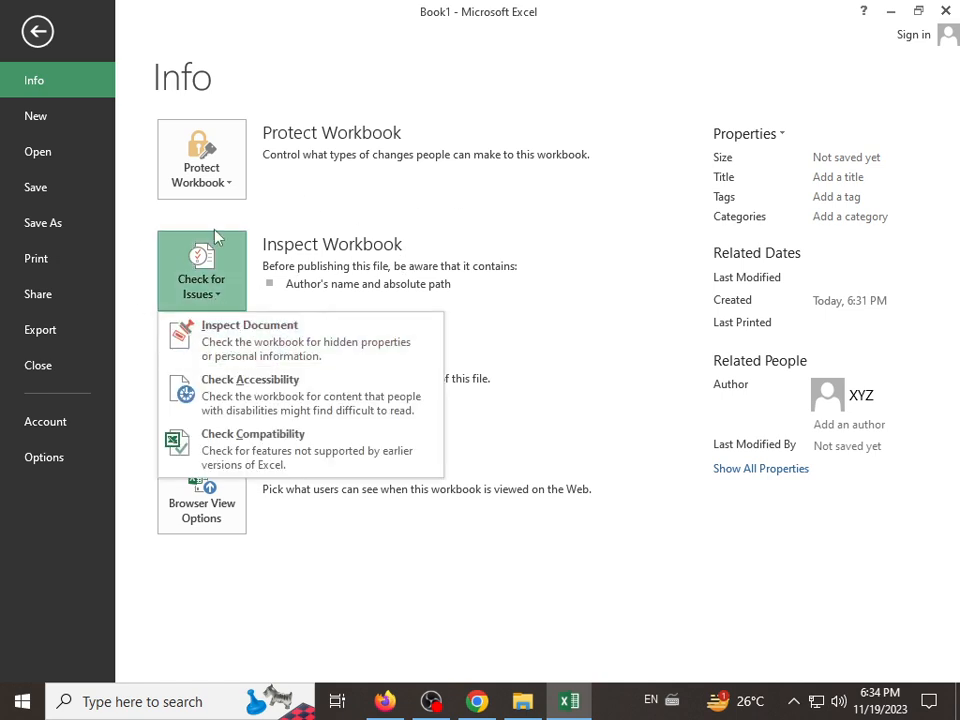
{"action": "left_click", "coordinate": [234, 292]}
{"action": "left_click", "coordinate": [234, 297]}
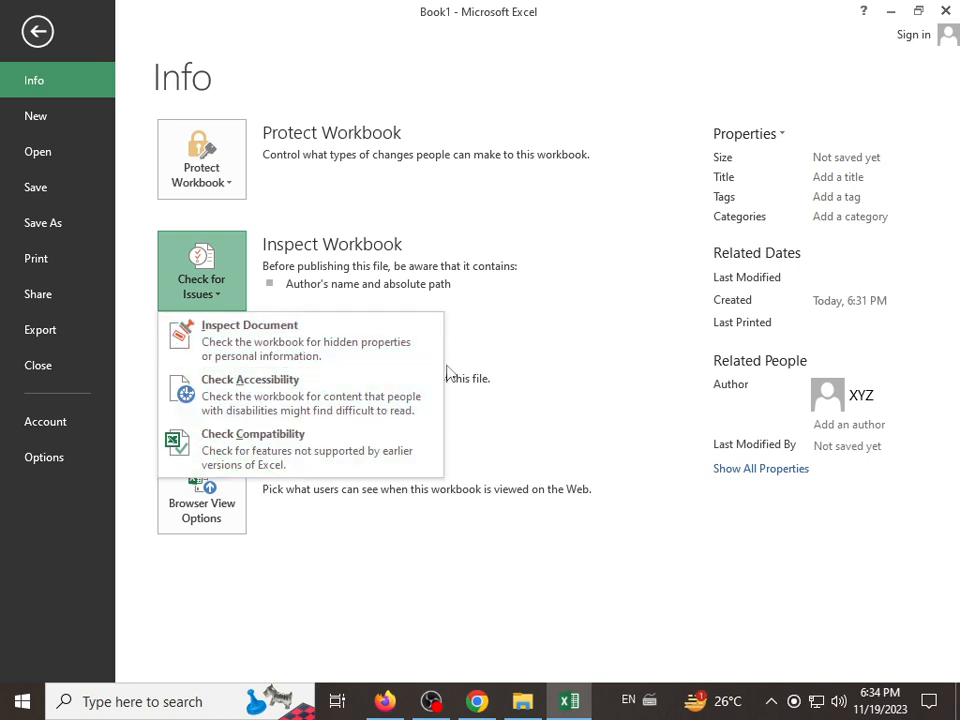
{"action": "left_click", "coordinate": [227, 297]}
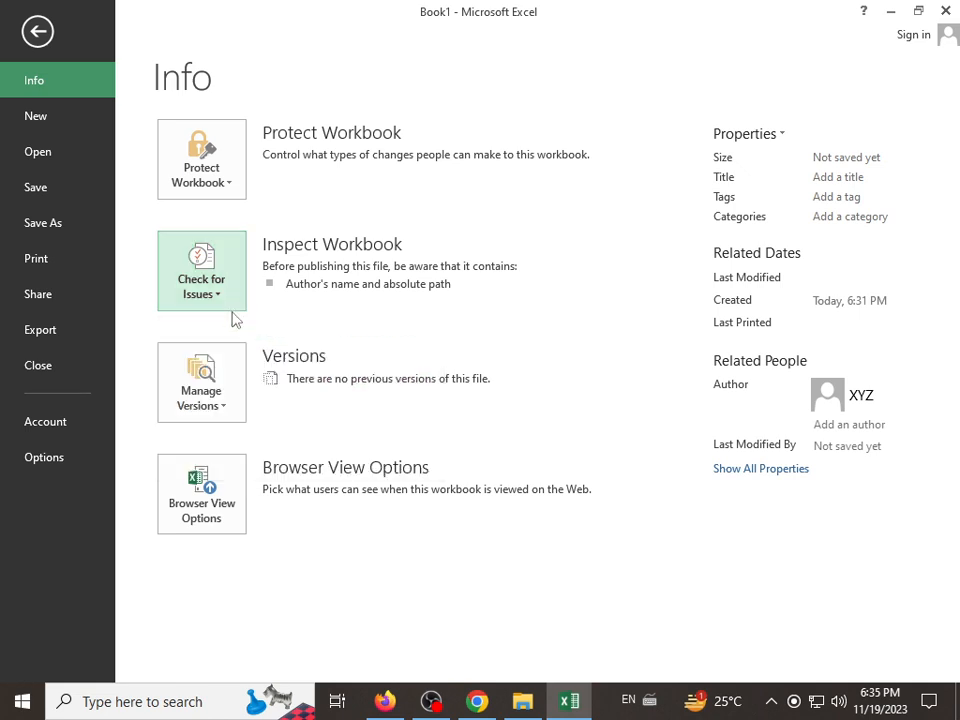
{"action": "left_click", "coordinate": [225, 297]}
{"action": "left_click", "coordinate": [225, 297]}
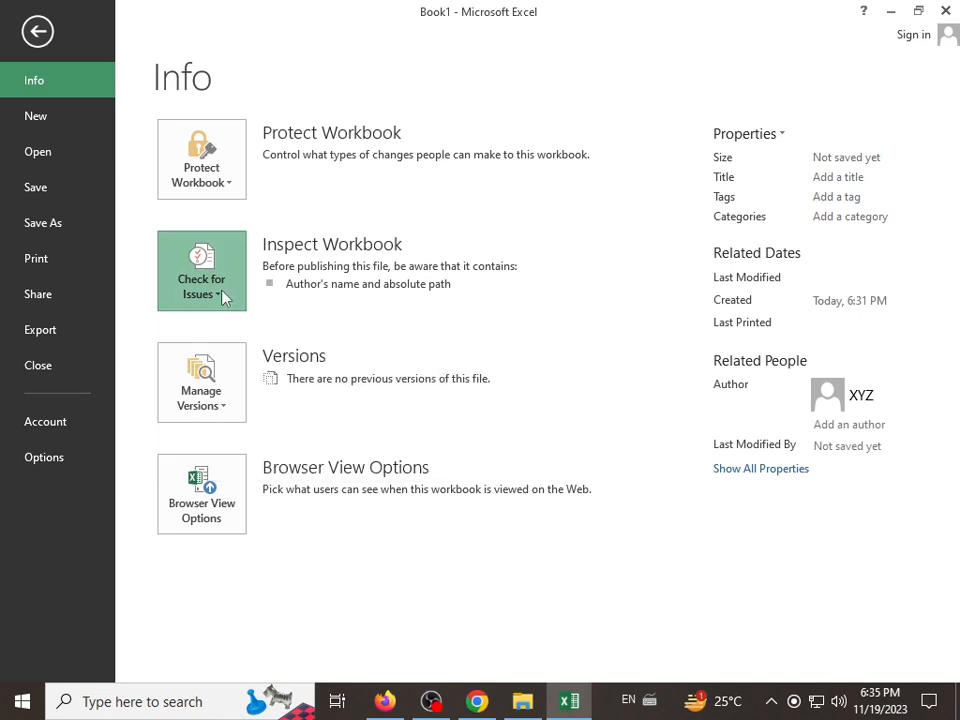
View the Manage Versions options for unsaved workbooks, return to the worksheet and reopen the Info page.
{"action": "left_click", "coordinate": [221, 408]}
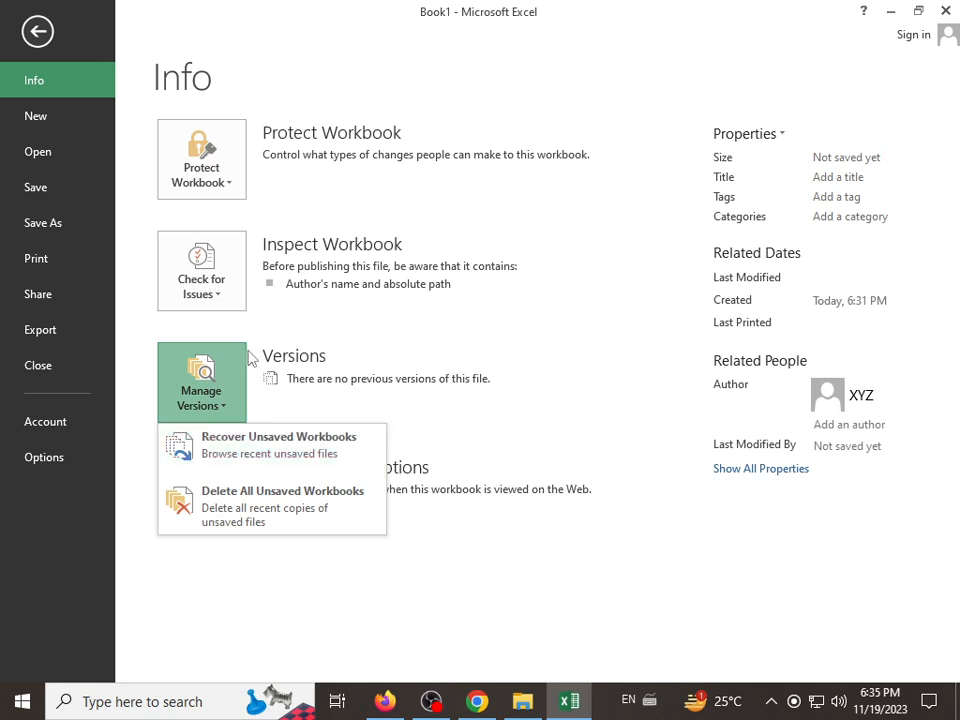
{"action": "left_click", "coordinate": [44, 38]}
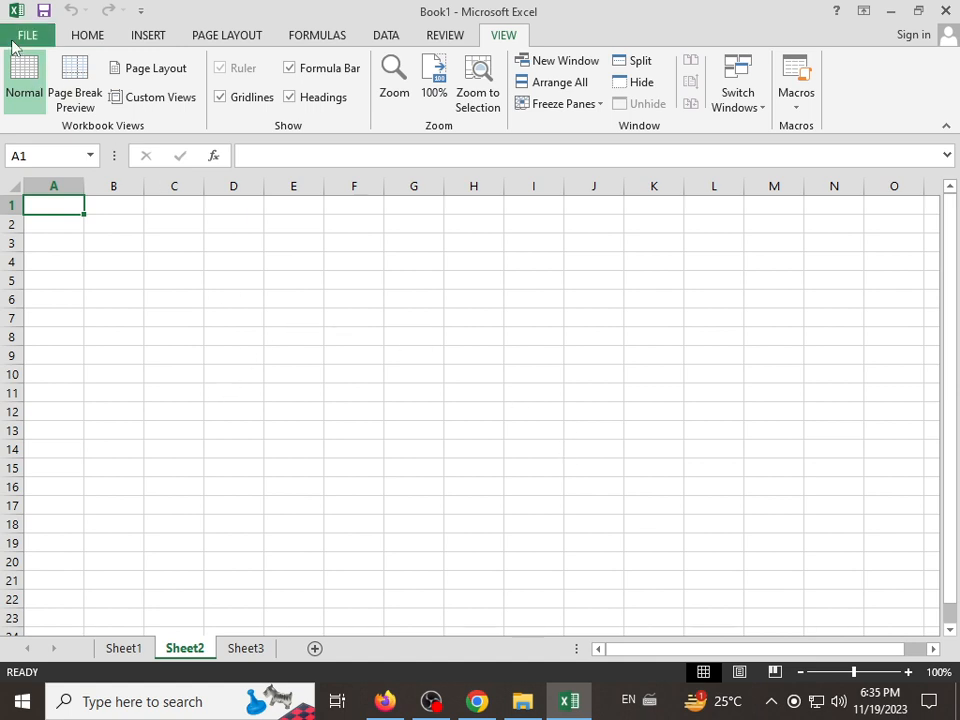
{"action": "left_click", "coordinate": [28, 35]}
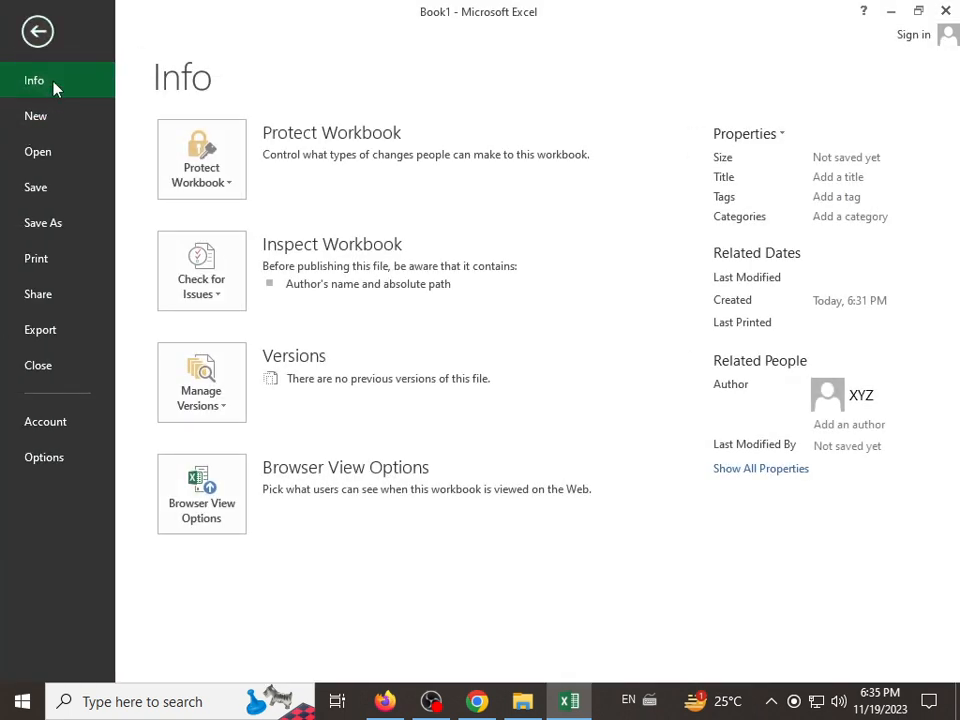
Try to recover unsaved workbooks, dismiss the file browser, and review the Manage Versions options on the Info page again.
{"action": "left_click", "coordinate": [220, 410]}
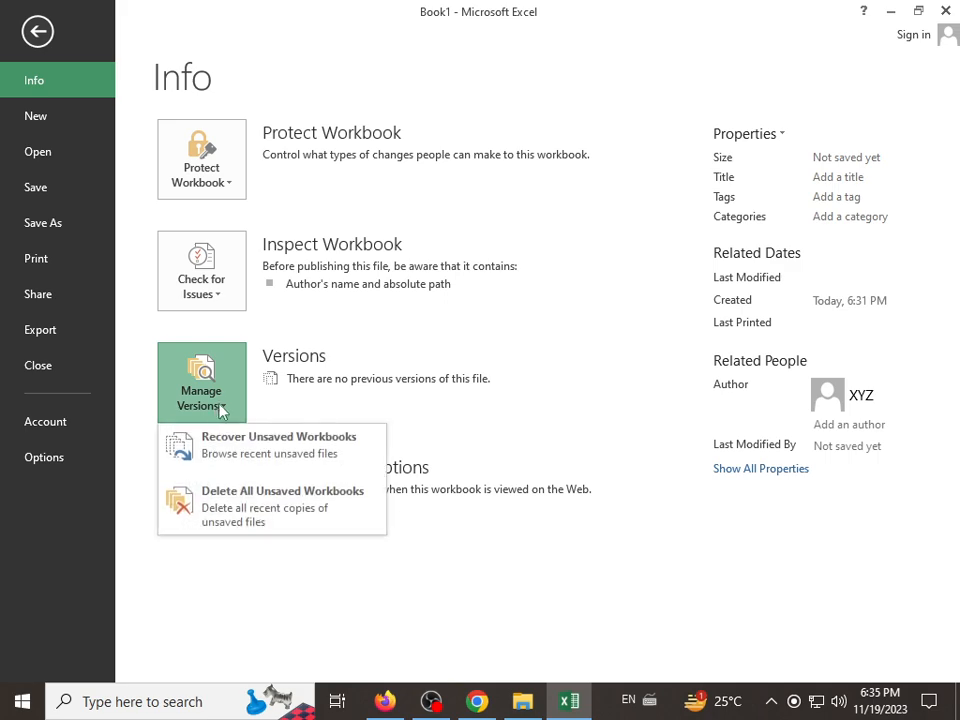
{"action": "left_click", "coordinate": [268, 455]}
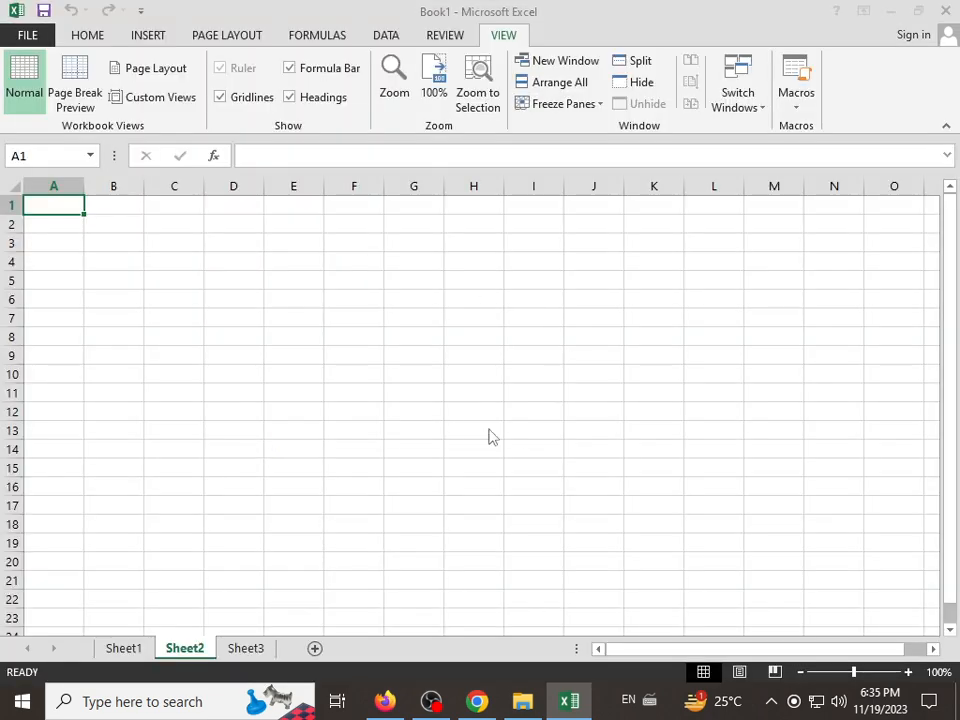
{"action": "left_click", "coordinate": [512, 419]}
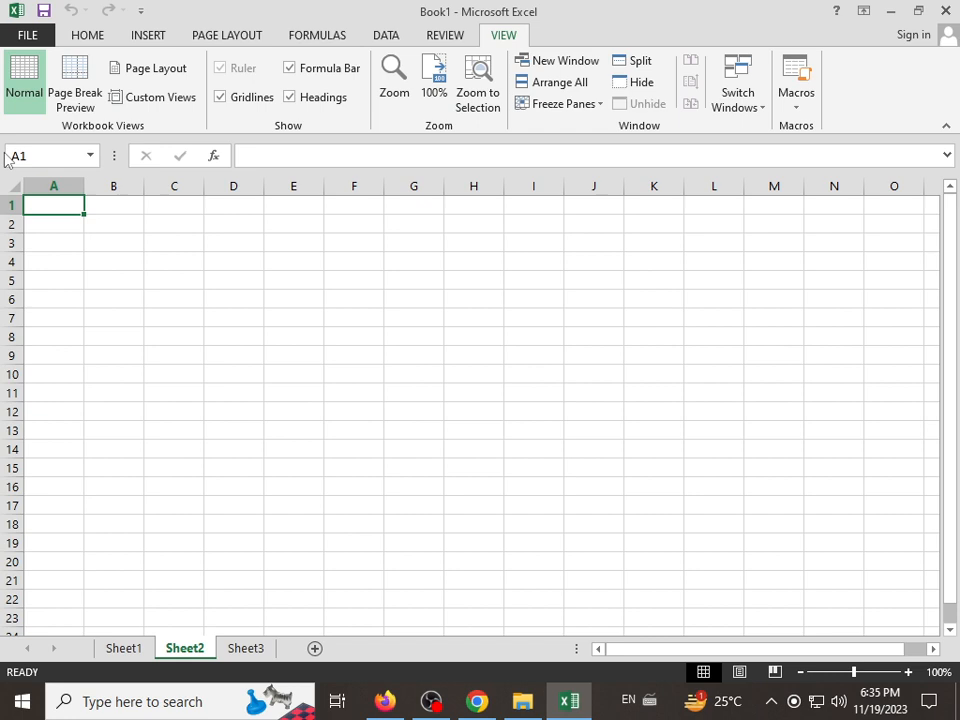
{"action": "left_click", "coordinate": [38, 37]}
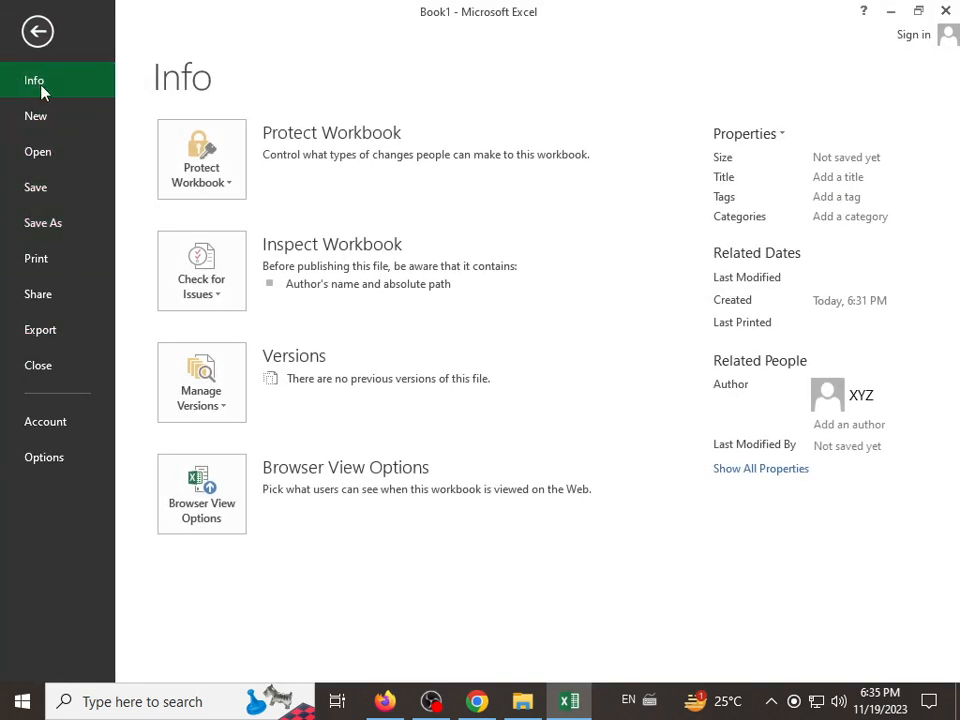
{"action": "left_click", "coordinate": [210, 380]}
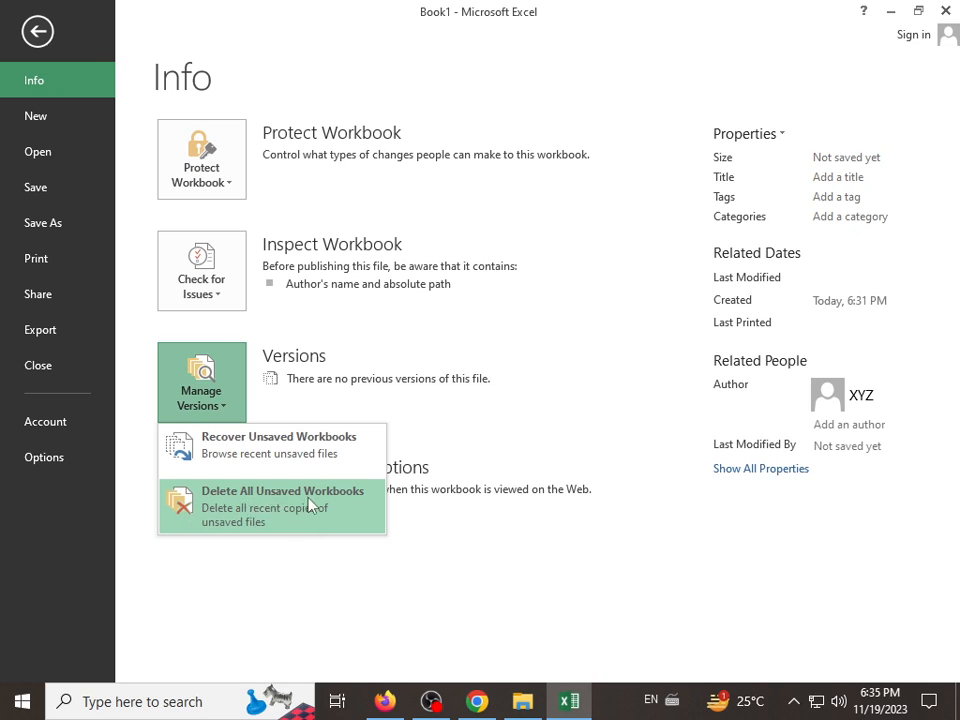
{"action": "left_click", "coordinate": [450, 465]}
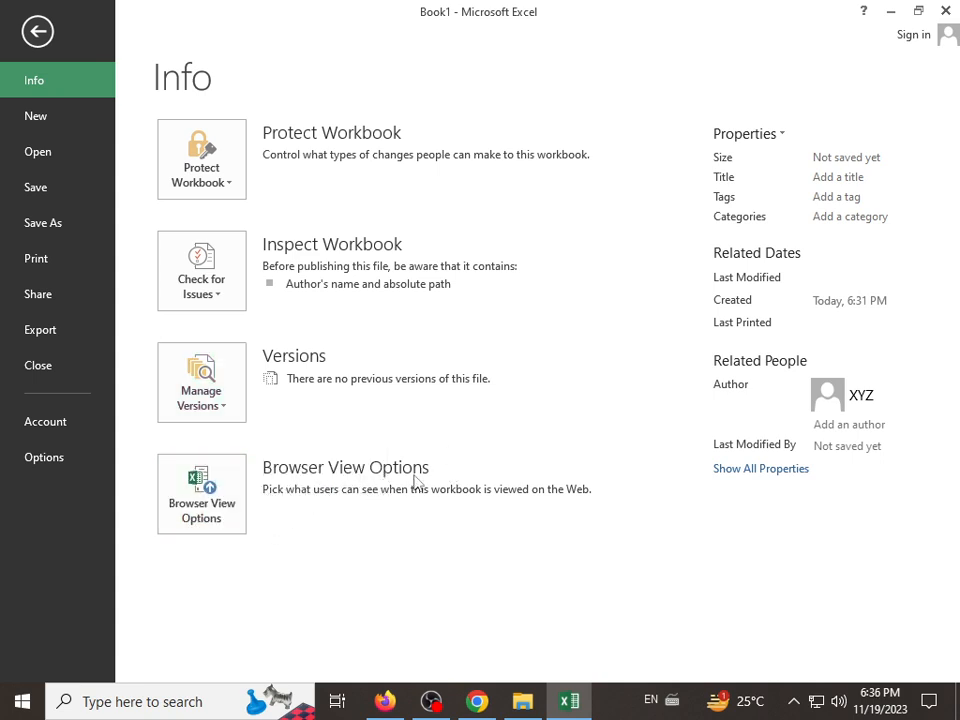
Review the Entire Workbook, Sheets and Items in the Workbook choices in Browser View Options and cancel without applying them.
{"action": "left_click", "coordinate": [210, 512]}
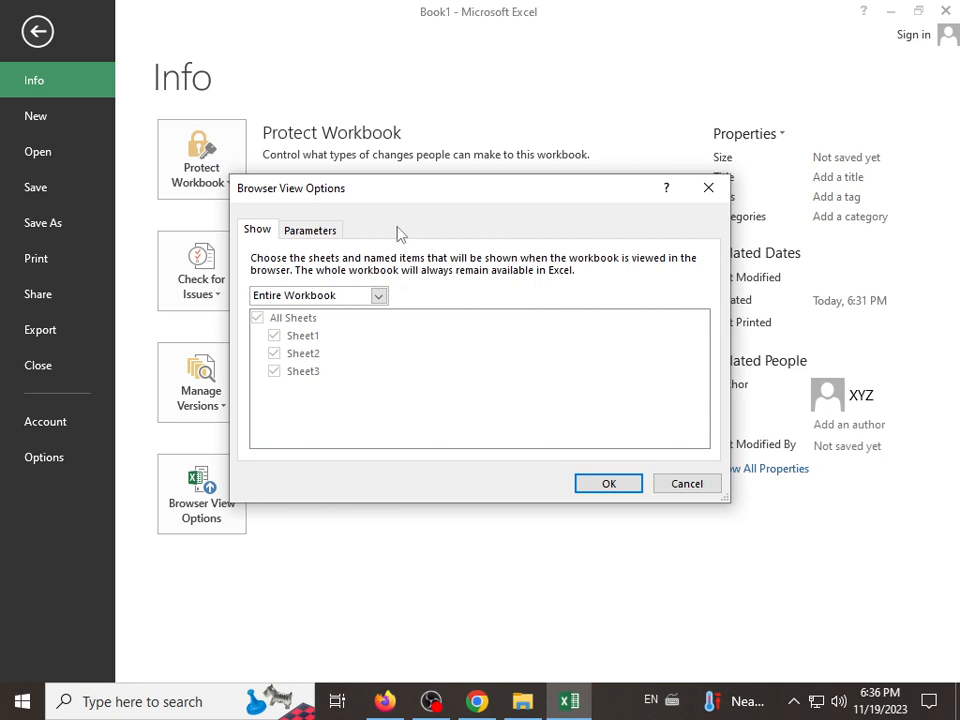
{"action": "left_click", "coordinate": [378, 296]}
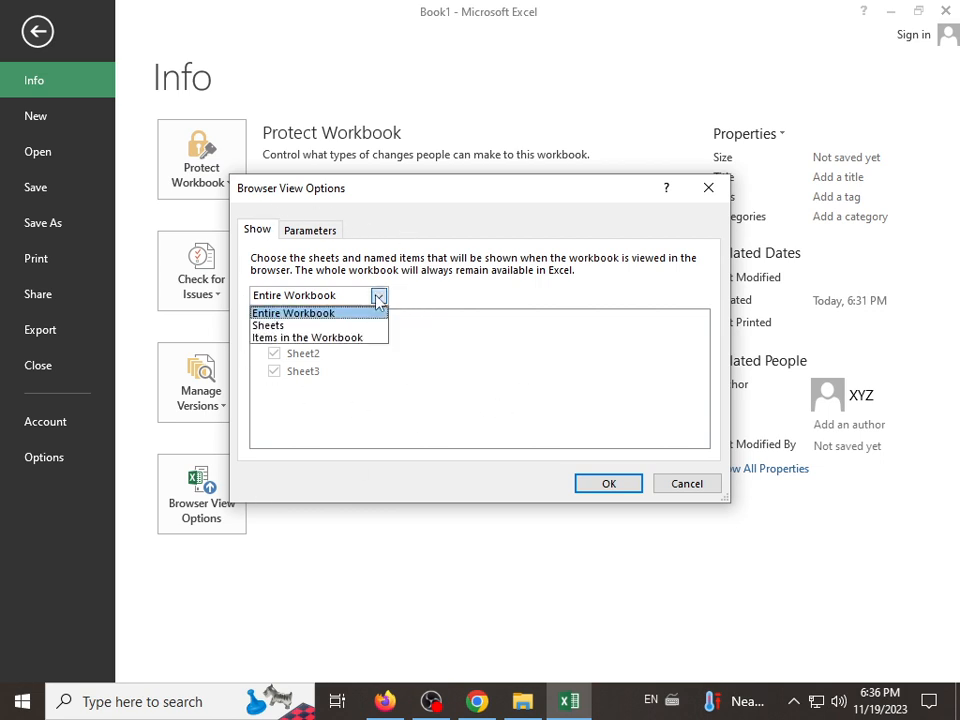
{"action": "left_click", "coordinate": [290, 325]}
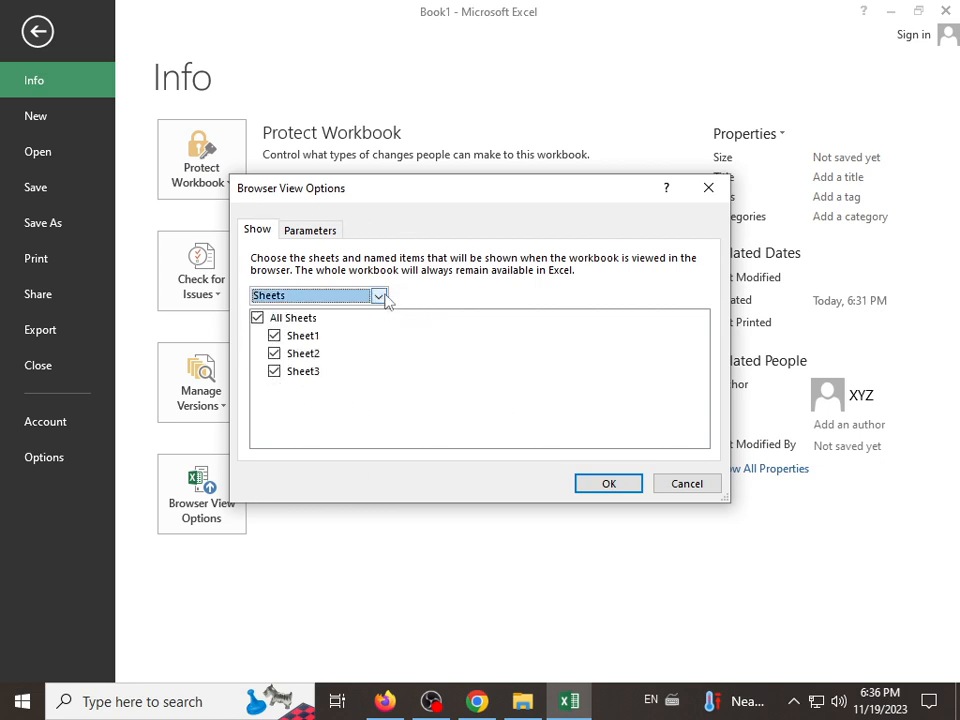
{"action": "left_click", "coordinate": [378, 296]}
{"action": "left_click", "coordinate": [378, 296]}
{"action": "left_click", "coordinate": [378, 296]}
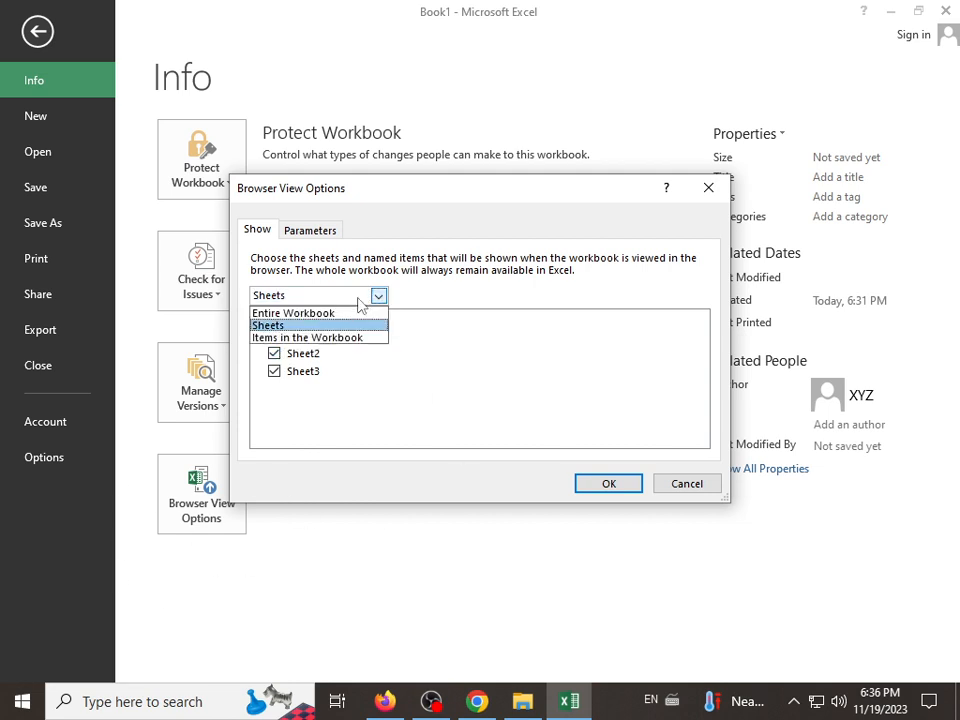
{"action": "left_click", "coordinate": [326, 313]}
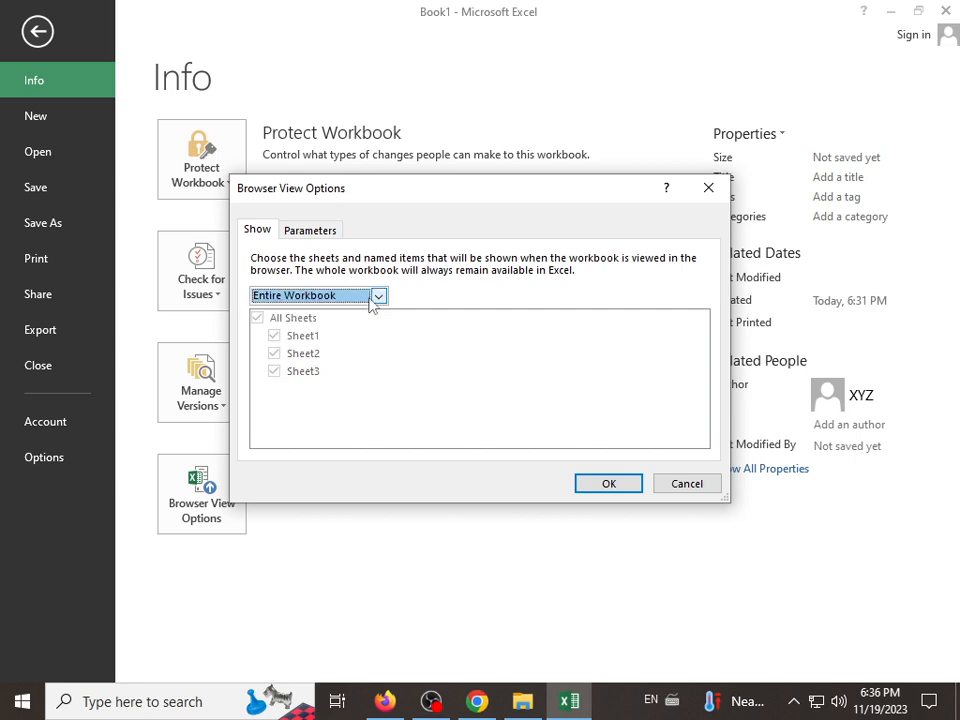
{"action": "left_click", "coordinate": [377, 297]}
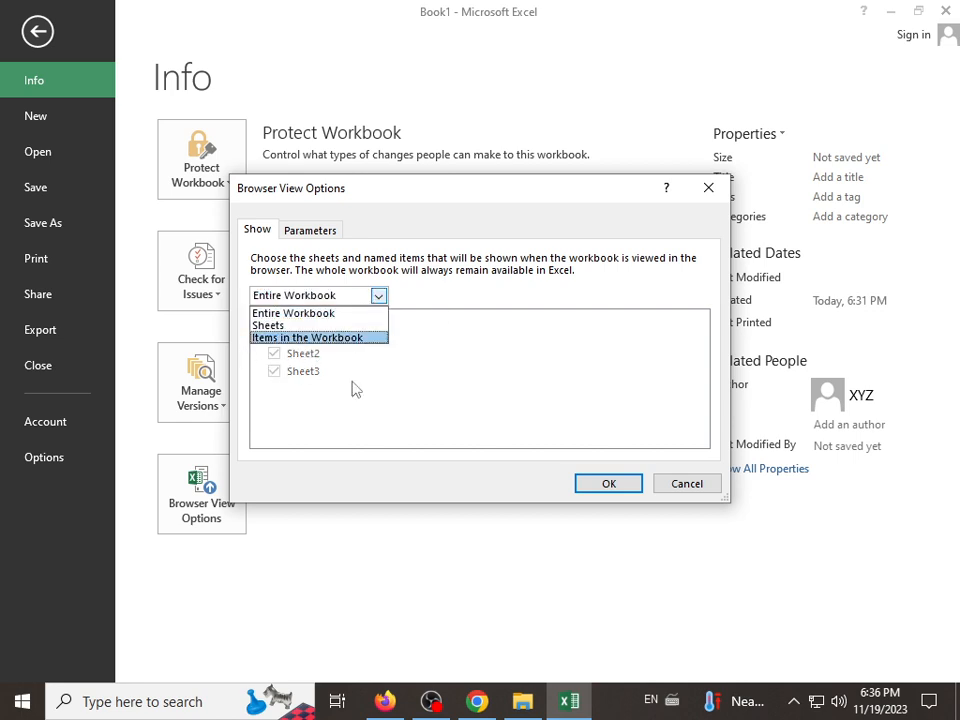
{"action": "left_click", "coordinate": [684, 488]}
{"action": "left_click", "coordinate": [688, 486]}
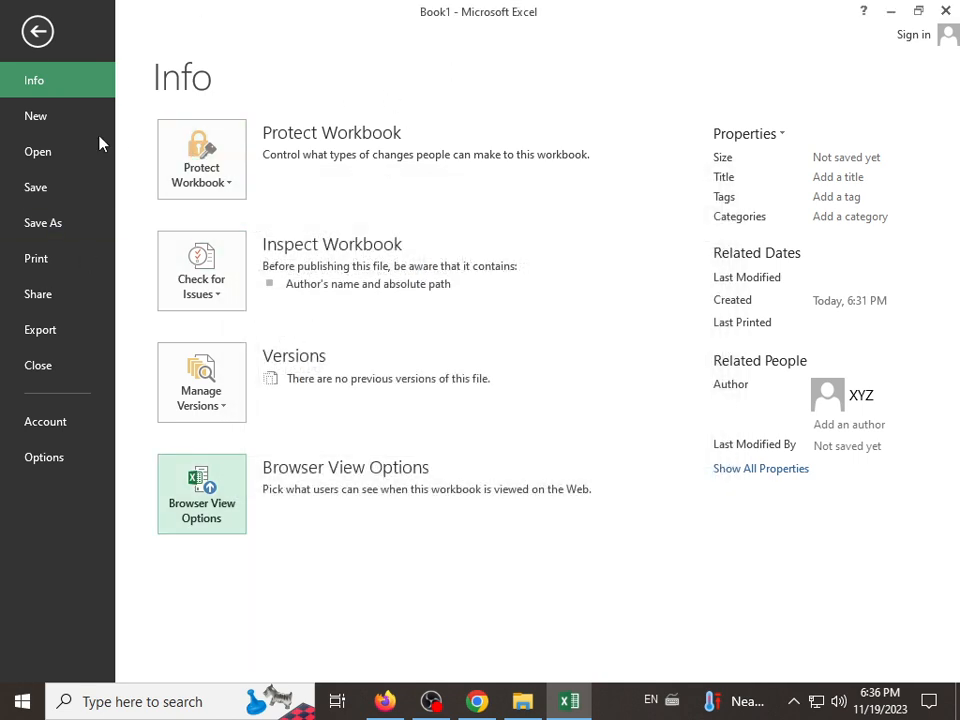
Glance over the New page's templates, return to the worksheet and select cell F8 on Sheet2.
{"action": "left_click", "coordinate": [45, 121]}
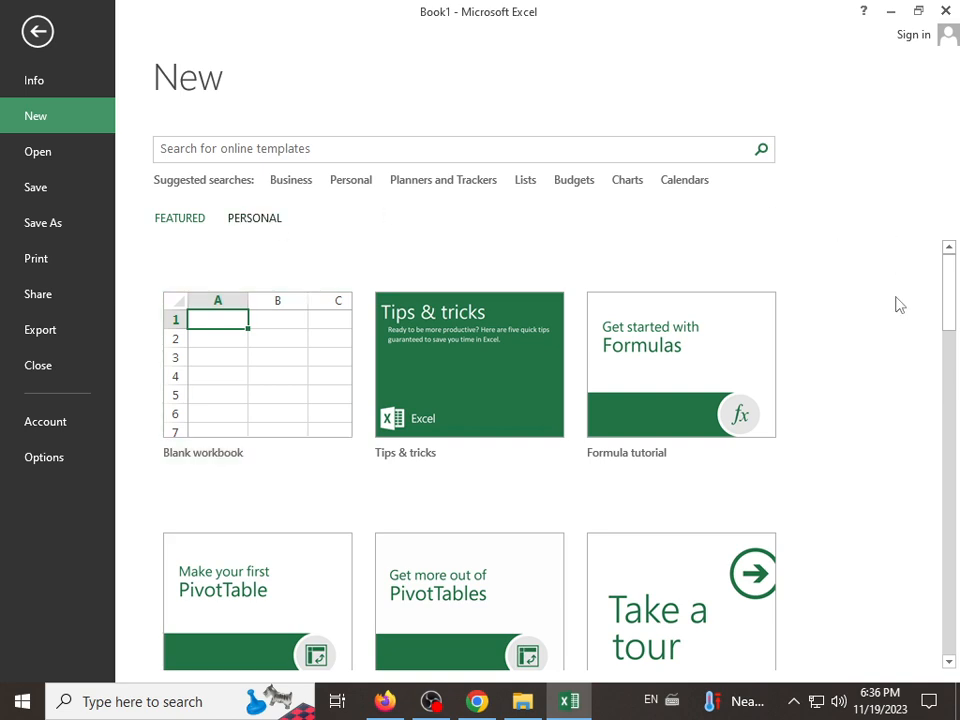
{"action": "scroll", "coordinate": [890, 350], "scroll_direction": "down", "scroll_amount": 3}
{"action": "scroll", "coordinate": [887, 371], "scroll_direction": "up", "scroll_amount": 3}
{"action": "left_click", "coordinate": [37, 32]}
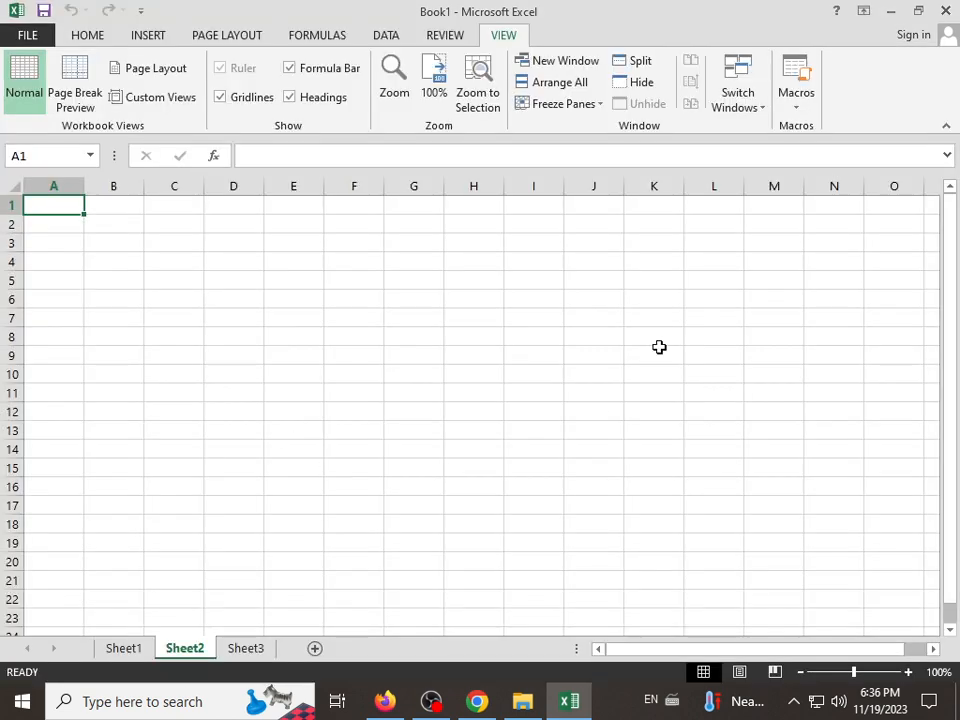
{"action": "left_click", "coordinate": [328, 336]}
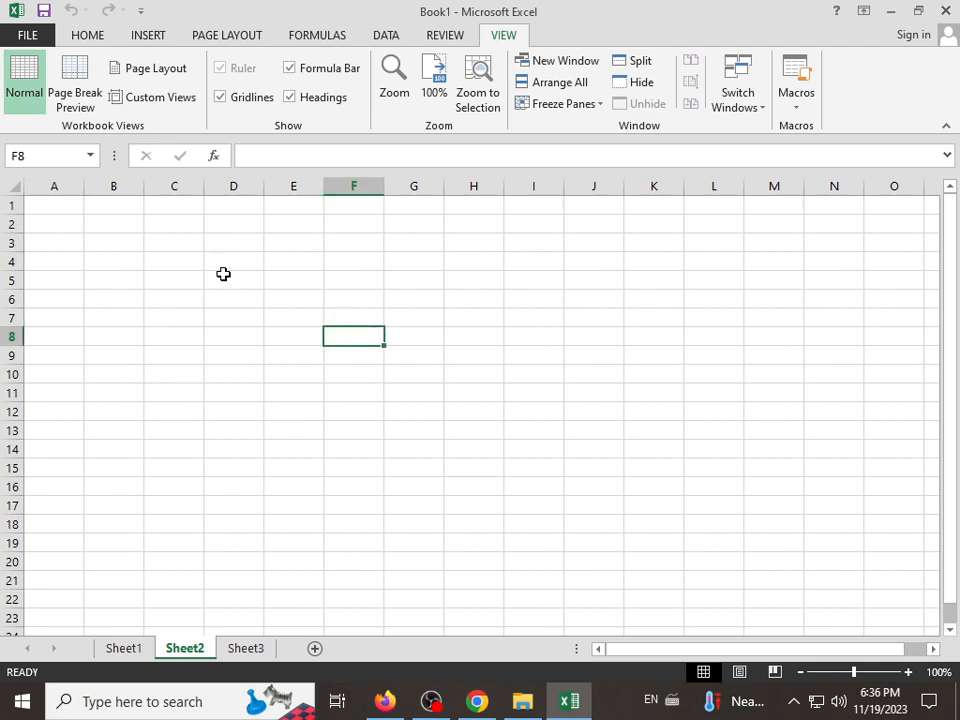
Browse the featured templates on the New page, including the tutorials, calendars, budgets, invoice and schedule.
{"action": "left_click", "coordinate": [14, 34]}
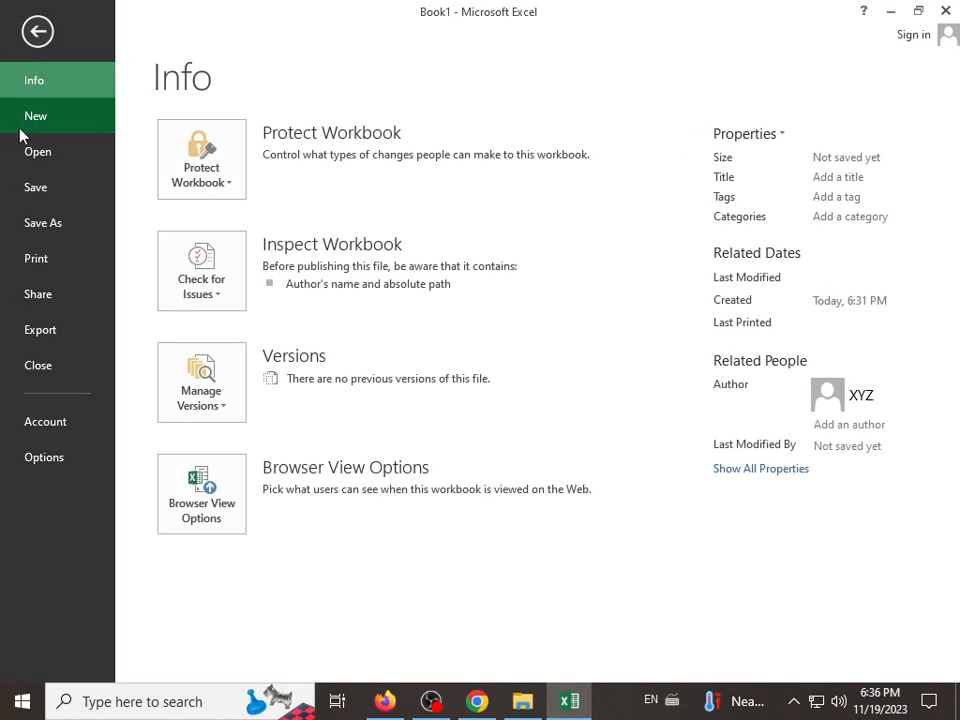
{"action": "left_click", "coordinate": [22, 112]}
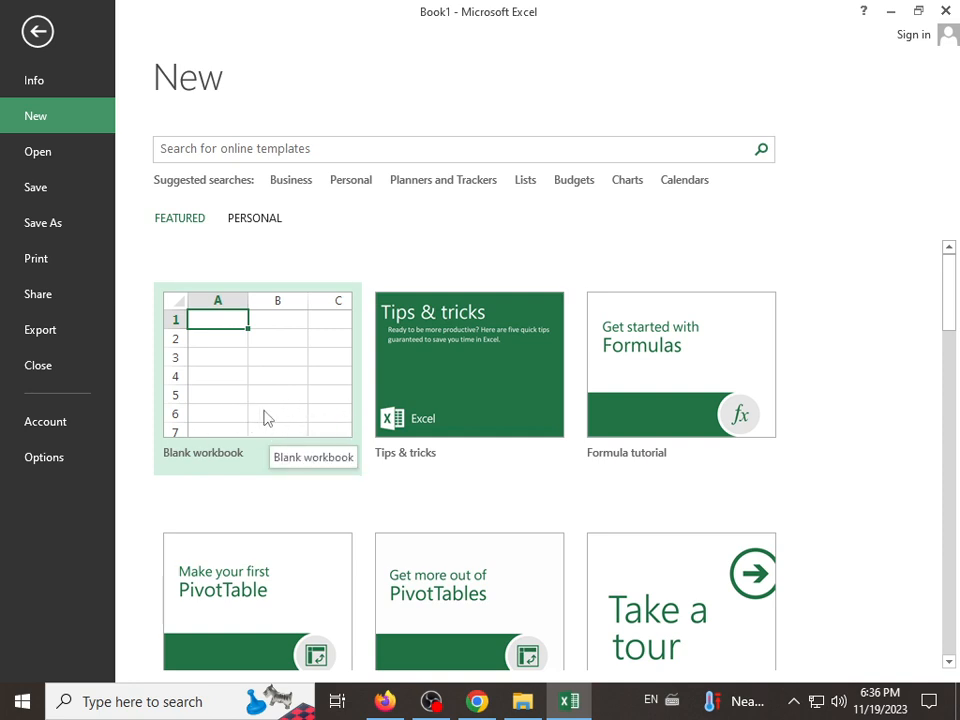
{"action": "scroll", "coordinate": [506, 460], "scroll_direction": "down", "scroll_amount": 3}
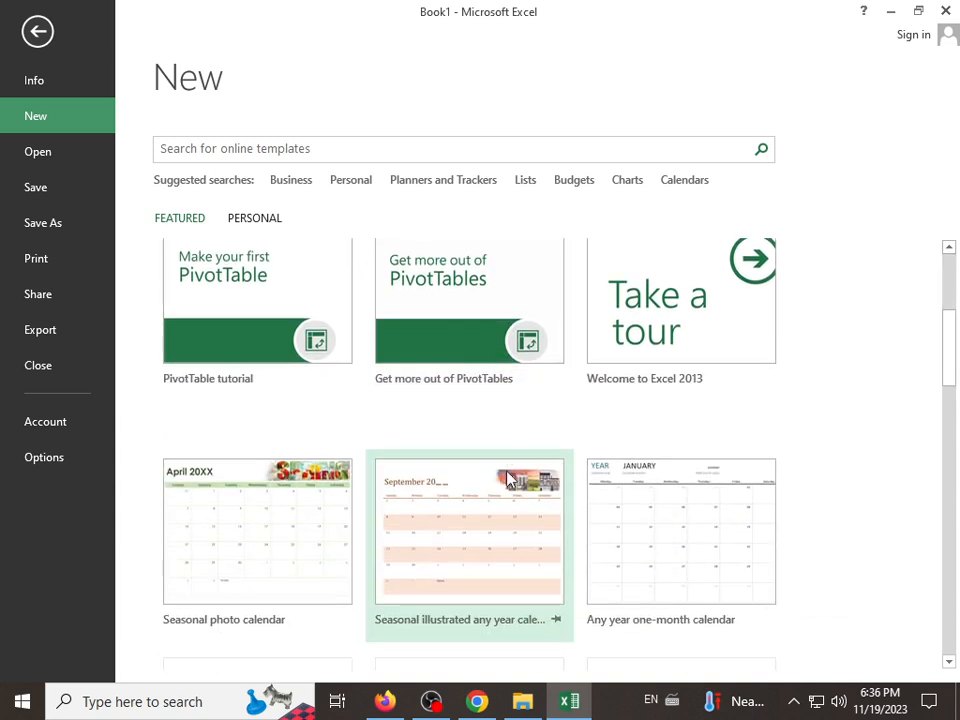
{"action": "scroll", "coordinate": [508, 480], "scroll_direction": "down", "scroll_amount": 6}
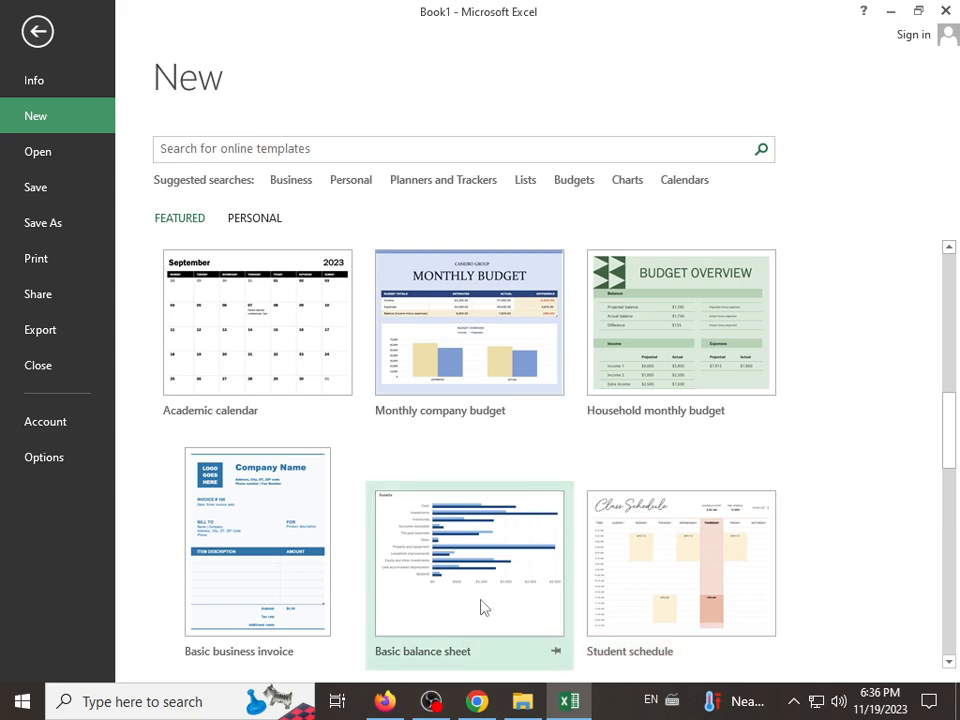
{"action": "scroll", "coordinate": [446, 596], "scroll_direction": "down", "scroll_amount": 3}
{"action": "scroll", "coordinate": [447, 597], "scroll_direction": "up", "scroll_amount": 5}
{"action": "scroll", "coordinate": [447, 597], "scroll_direction": "up", "scroll_amount": 2}
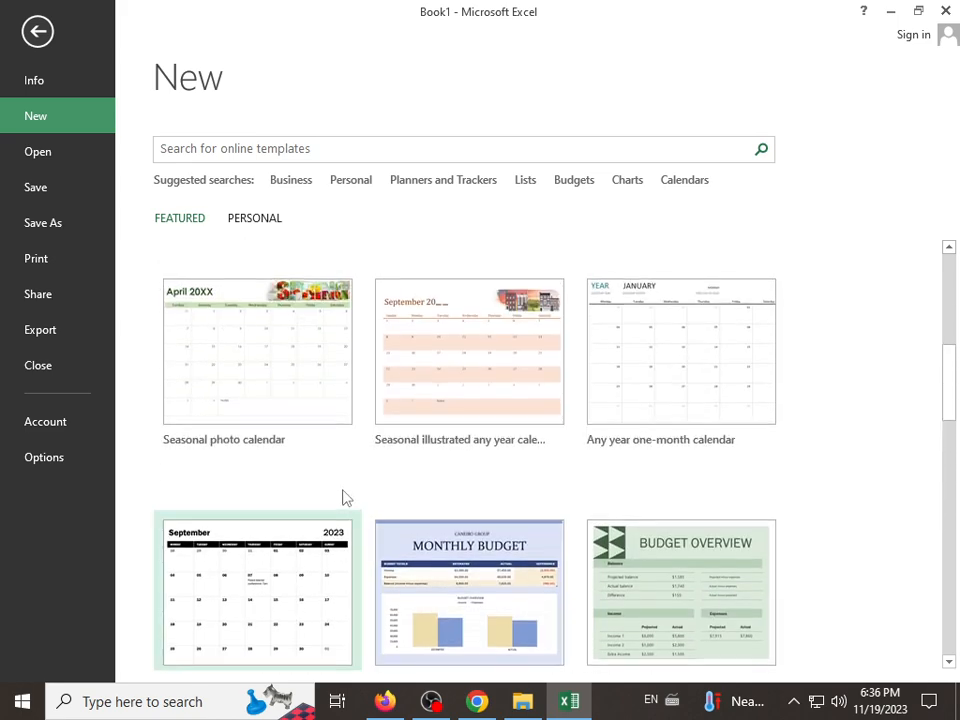
{"action": "scroll", "coordinate": [618, 430], "scroll_direction": "up", "scroll_amount": 2}
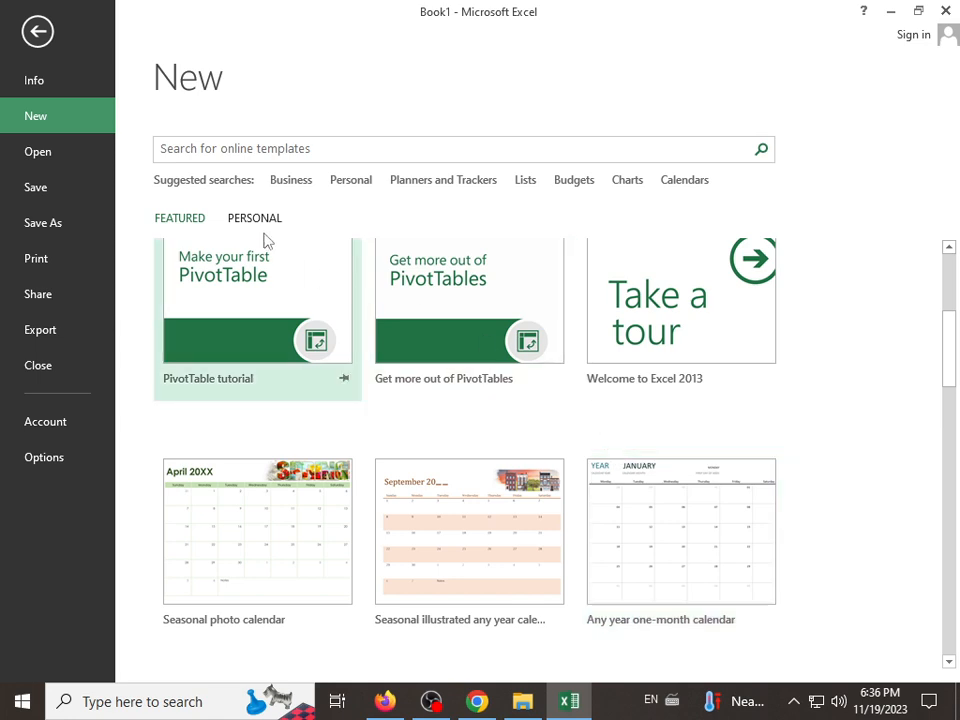
{"action": "scroll", "coordinate": [456, 568], "scroll_direction": "down", "scroll_amount": 2}
{"action": "scroll", "coordinate": [456, 568], "scroll_direction": "up", "scroll_amount": 4}
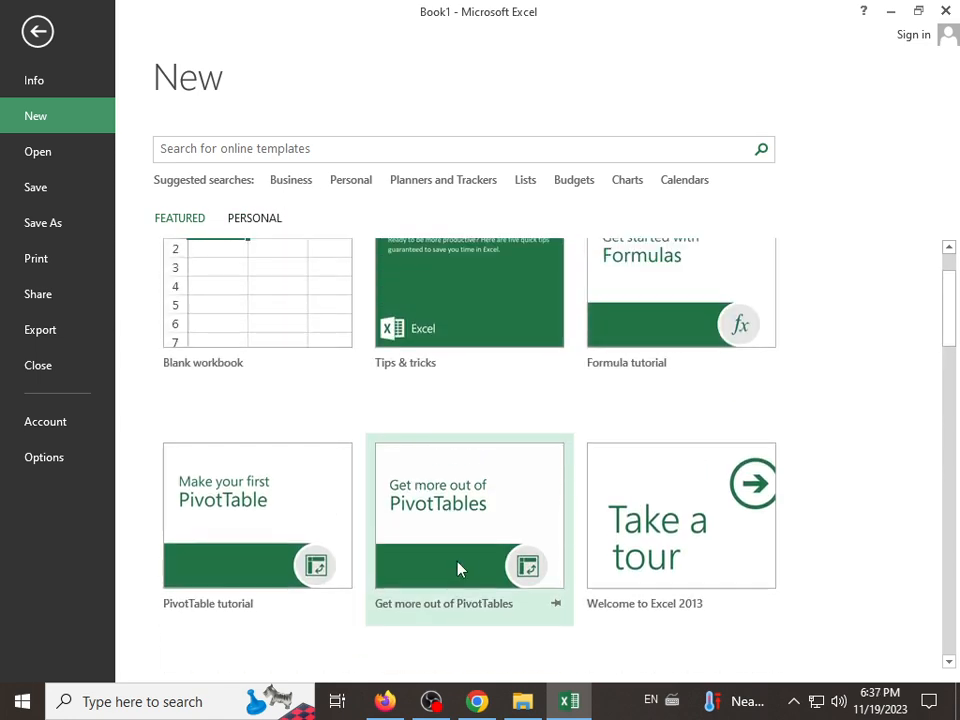
Create a new workbook from the Academic calendar template.
{"action": "scroll", "coordinate": [460, 570], "scroll_direction": "down", "scroll_amount": 5}
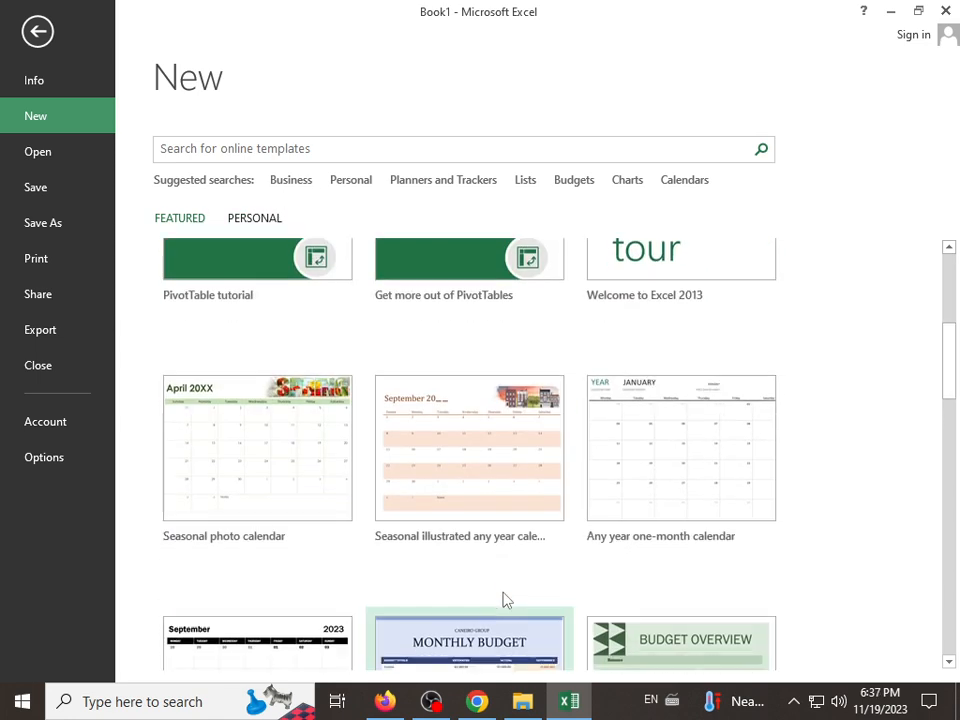
{"action": "scroll", "coordinate": [503, 597], "scroll_direction": "down", "scroll_amount": 2}
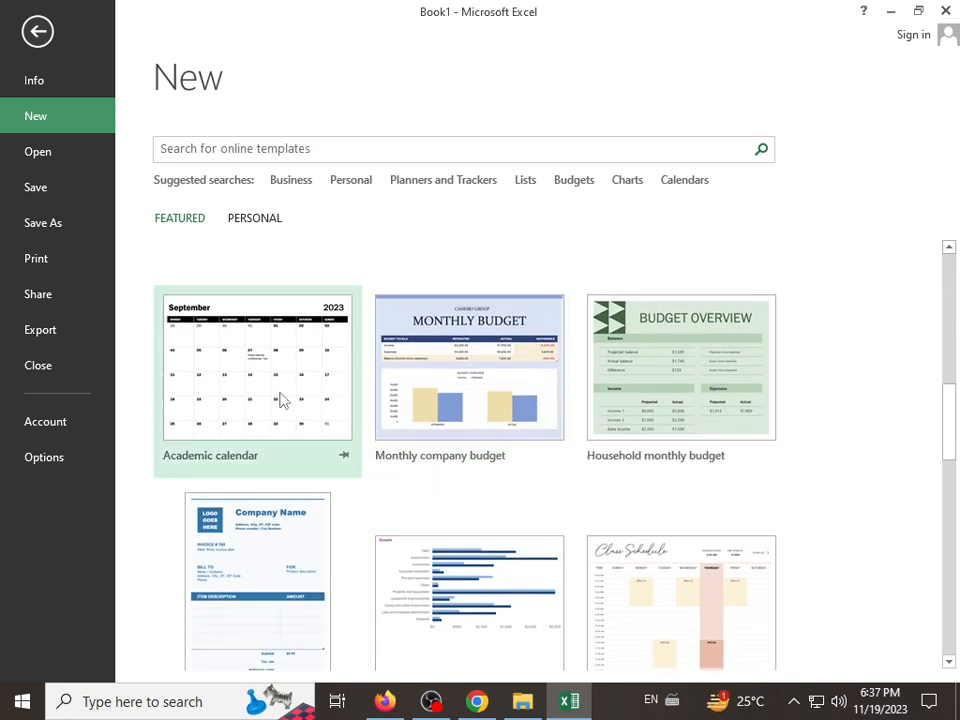
{"action": "left_click", "coordinate": [268, 425]}
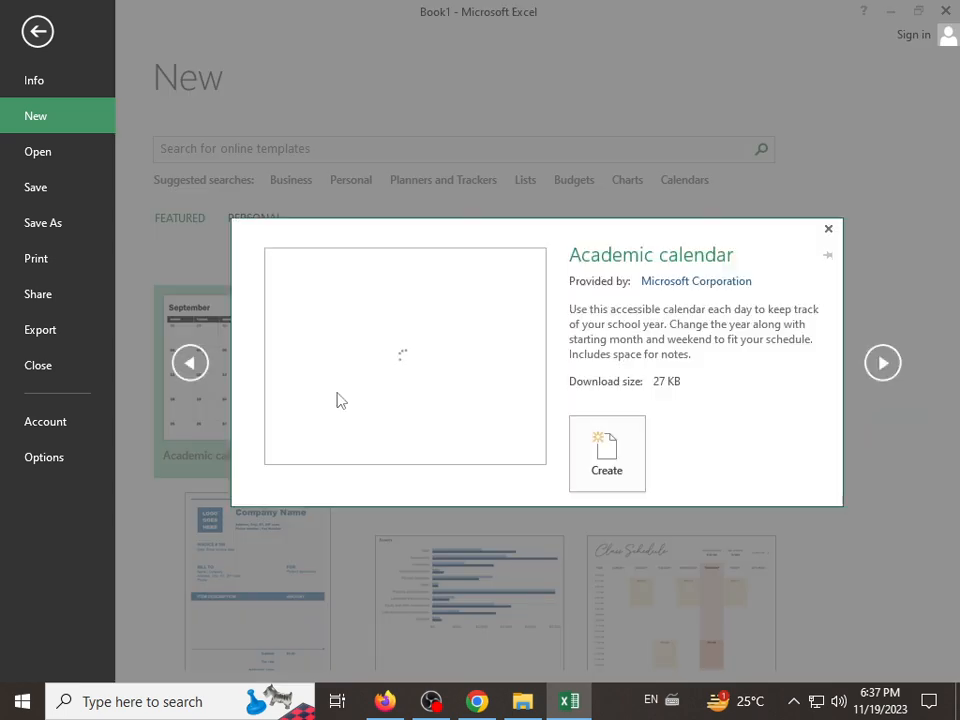
{"action": "left_click", "coordinate": [622, 456]}
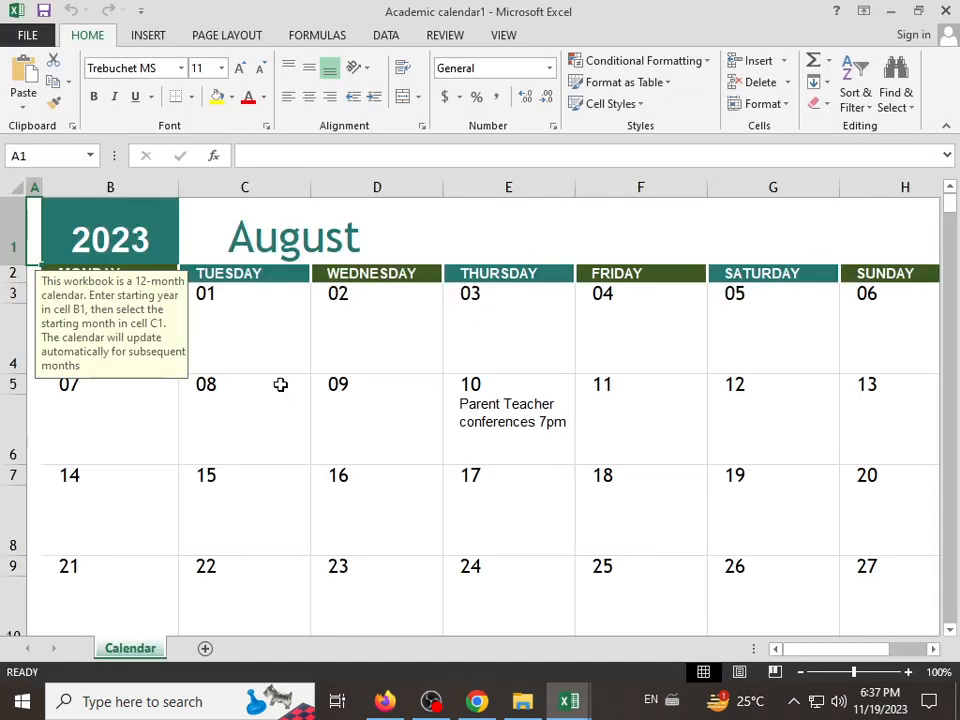
Select the calendar's year, month and daily-note cells to examine their contents and input hints.
{"action": "left_click", "coordinate": [259, 364]}
{"action": "left_click", "coordinate": [115, 236]}
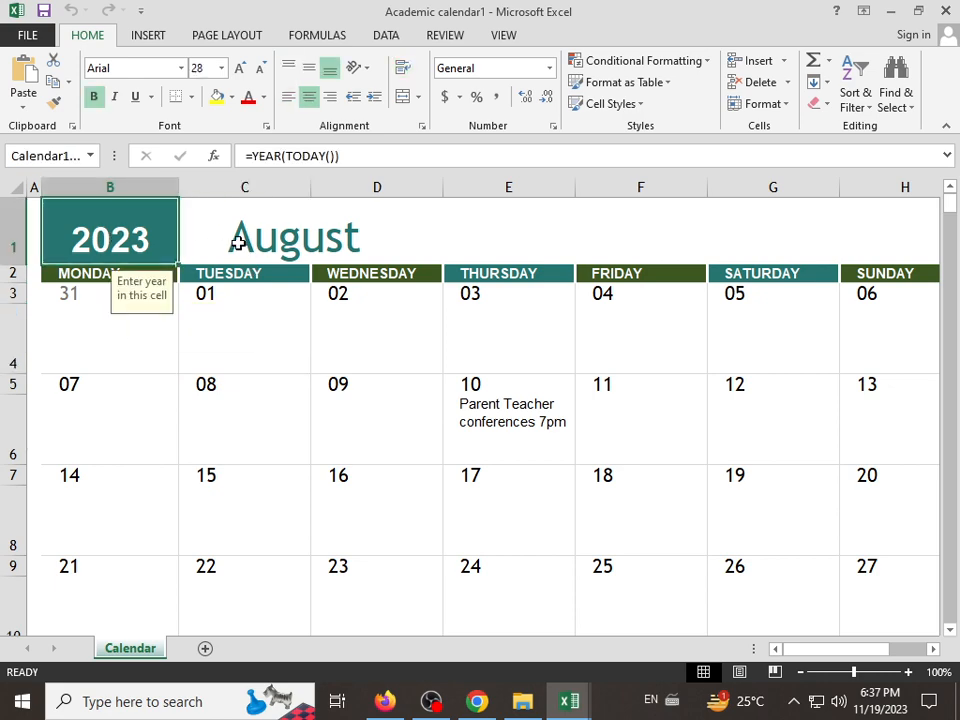
{"action": "left_click", "coordinate": [317, 236]}
{"action": "left_click", "coordinate": [118, 326]}
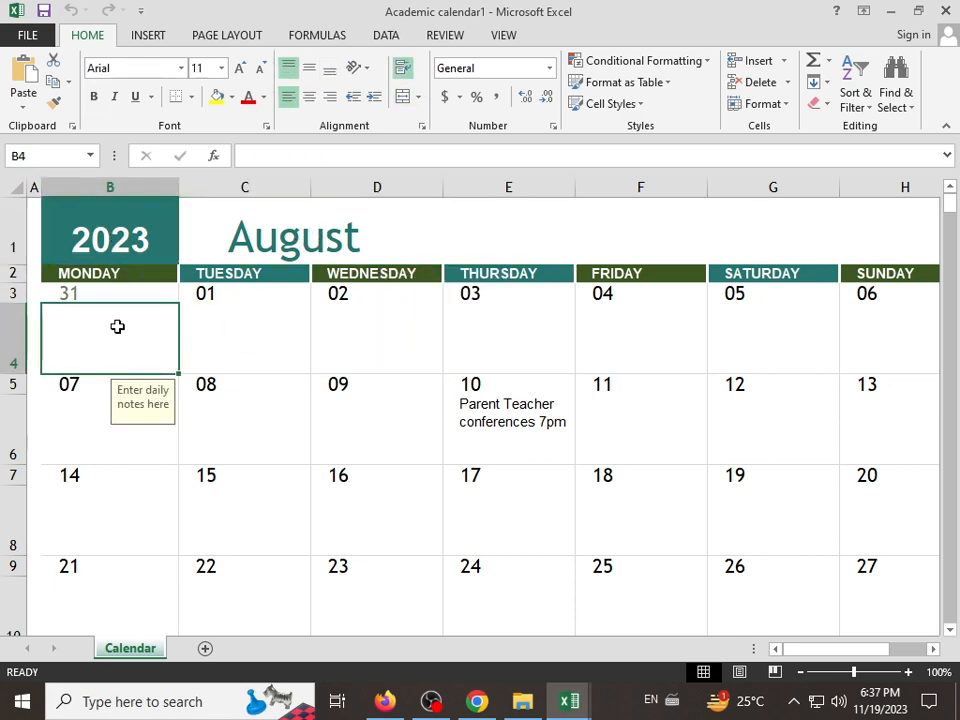
{"action": "left_click", "coordinate": [647, 426]}
Examine the monthly calendar blocks and their Notes areas from August through November 2023.
{"action": "scroll", "coordinate": [651, 494], "scroll_direction": "down", "scroll_amount": 9}
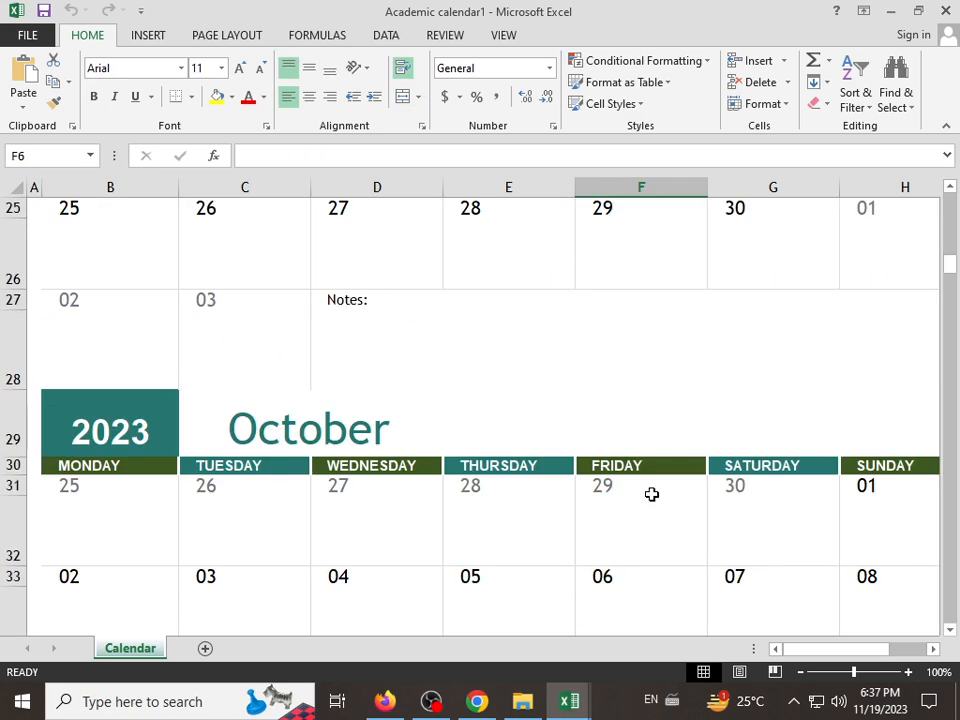
{"action": "scroll", "coordinate": [651, 494], "scroll_direction": "up", "scroll_amount": 5}
{"action": "scroll", "coordinate": [478, 467], "scroll_direction": "up", "scroll_amount": 3}
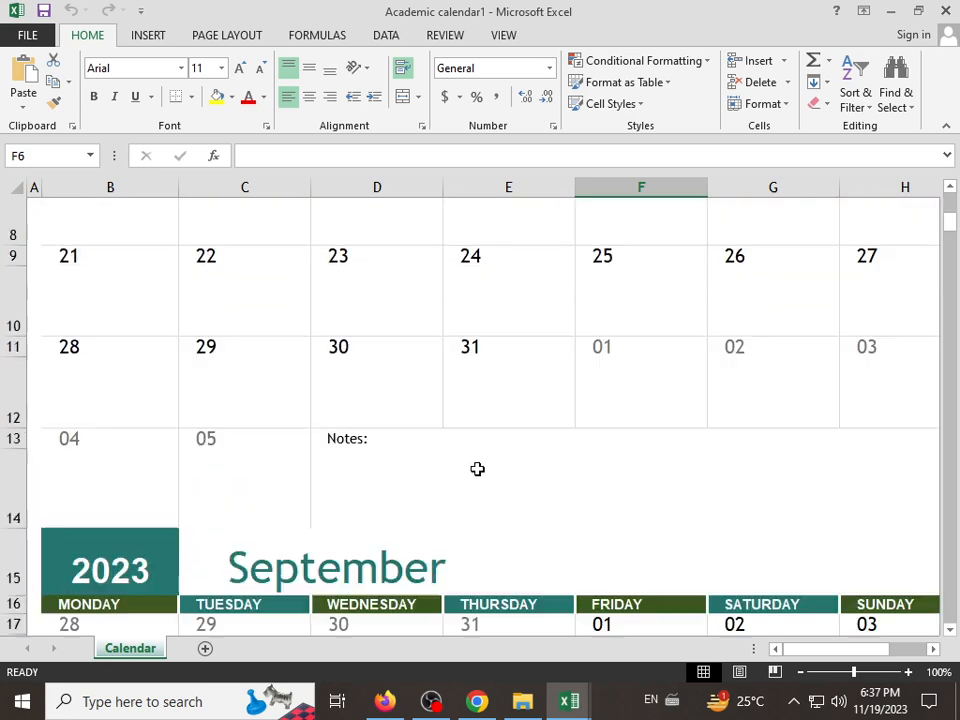
{"action": "scroll", "coordinate": [461, 420], "scroll_direction": "down", "scroll_amount": 8}
{"action": "scroll", "coordinate": [459, 430], "scroll_direction": "down", "scroll_amount": 2}
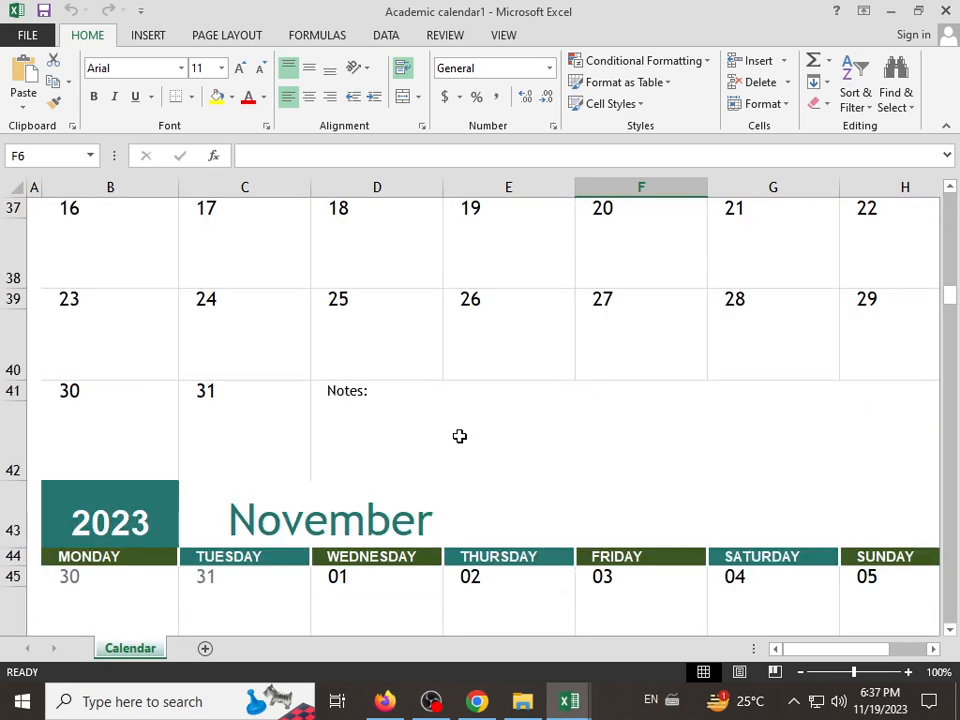
{"action": "scroll", "coordinate": [459, 401], "scroll_direction": "up", "scroll_amount": 10}
{"action": "scroll", "coordinate": [459, 401], "scroll_direction": "up", "scroll_amount": 2}
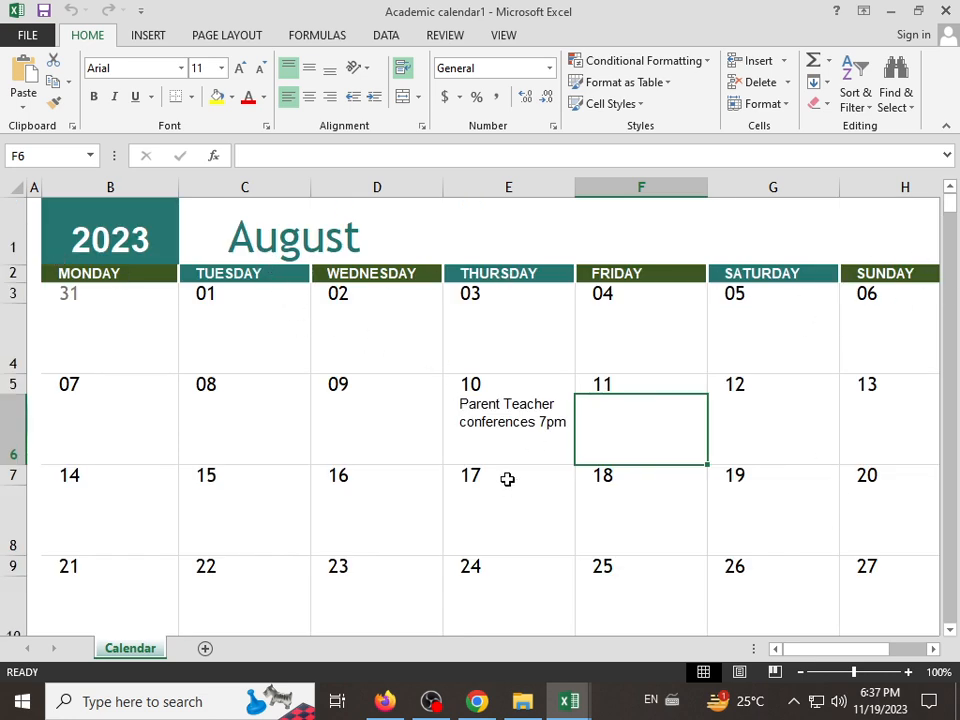
{"action": "scroll", "coordinate": [444, 429], "scroll_direction": "down", "scroll_amount": 7}
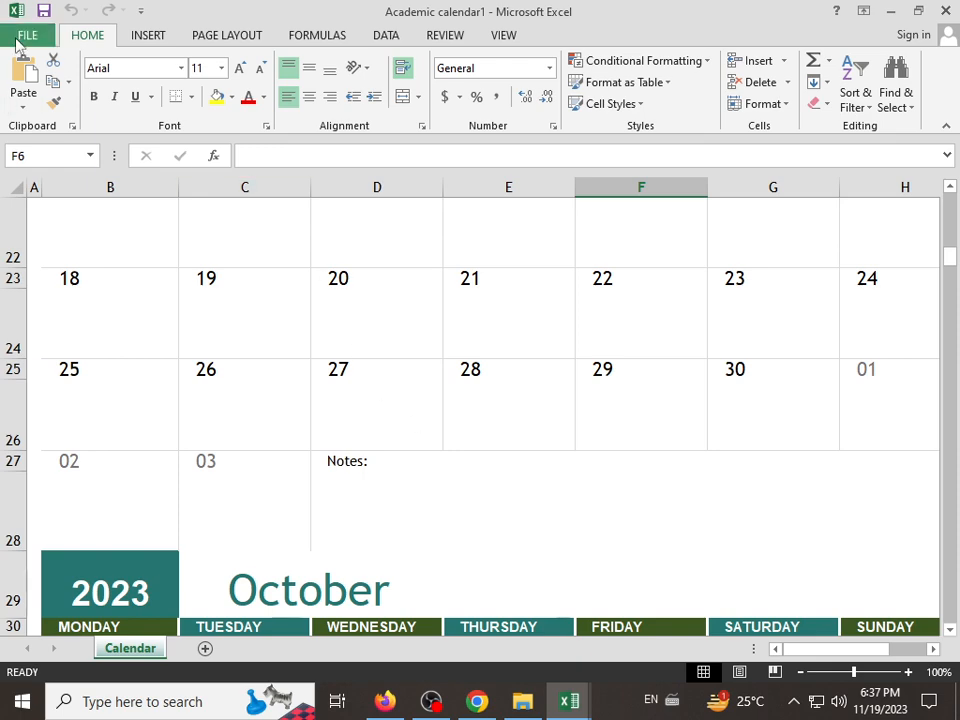
Review the New page's featured templates and preview the open workbook windows.
{"action": "left_click", "coordinate": [27, 35]}
{"action": "left_click", "coordinate": [35, 122]}
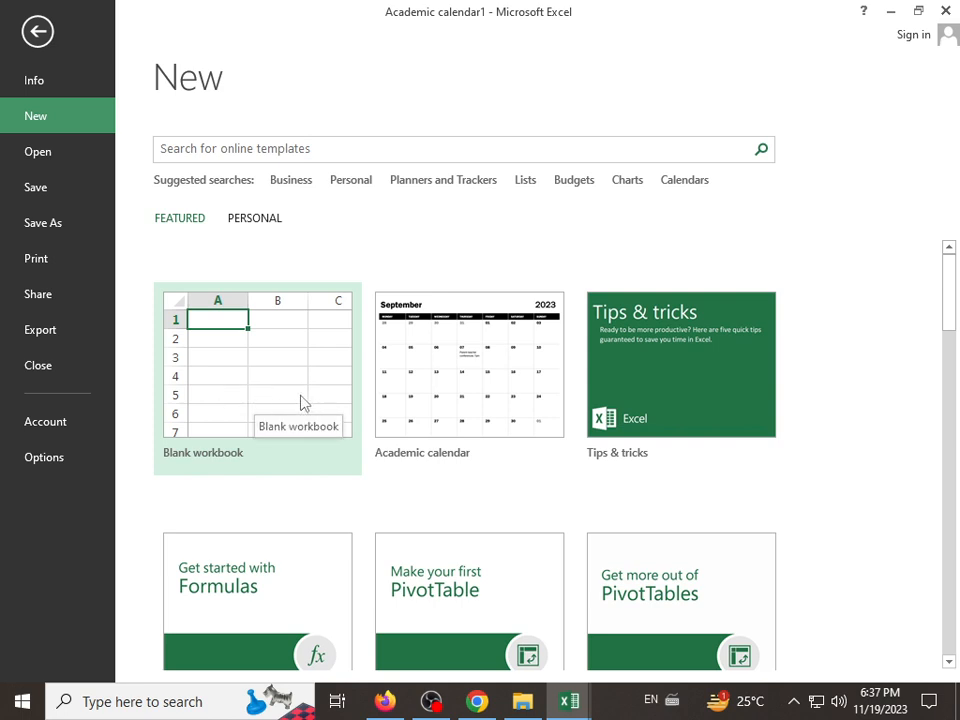
{"action": "mouse_move", "coordinate": [575, 709]}
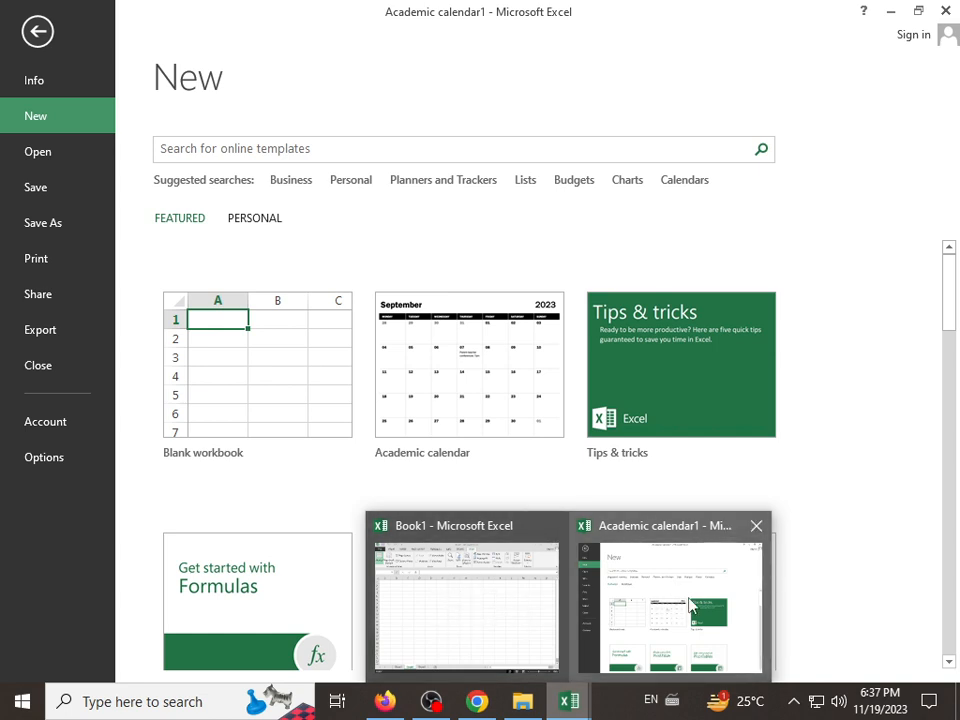
Look for unsaved workbooks to recover, checking the UnsavedFiles folder and Local Disk (C:), without opening a file.
{"action": "left_click", "coordinate": [37, 163]}
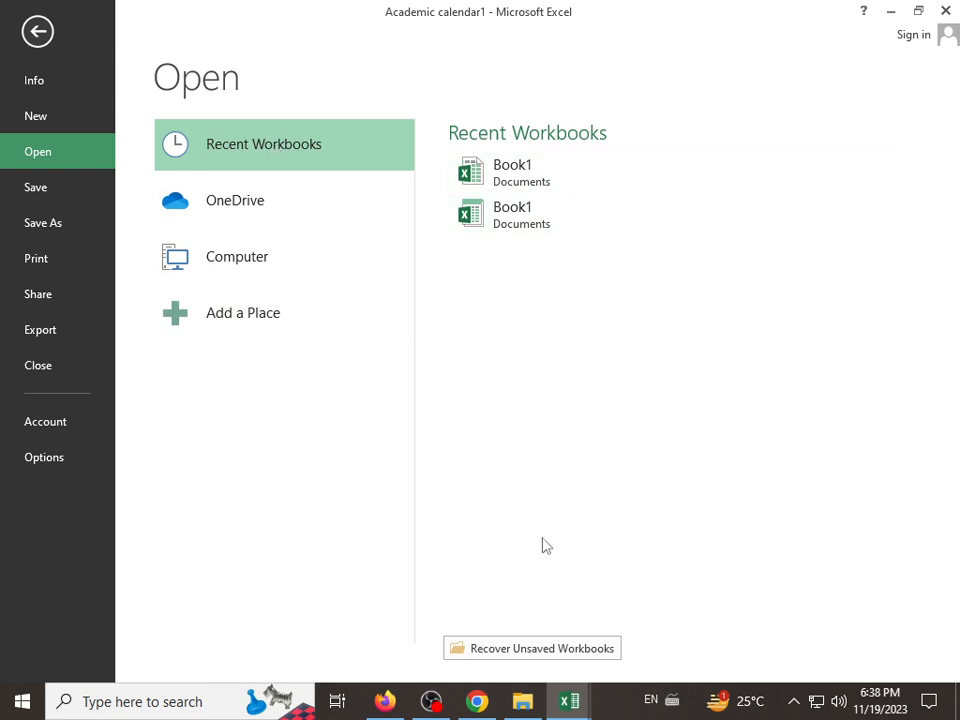
{"action": "left_click", "coordinate": [550, 656]}
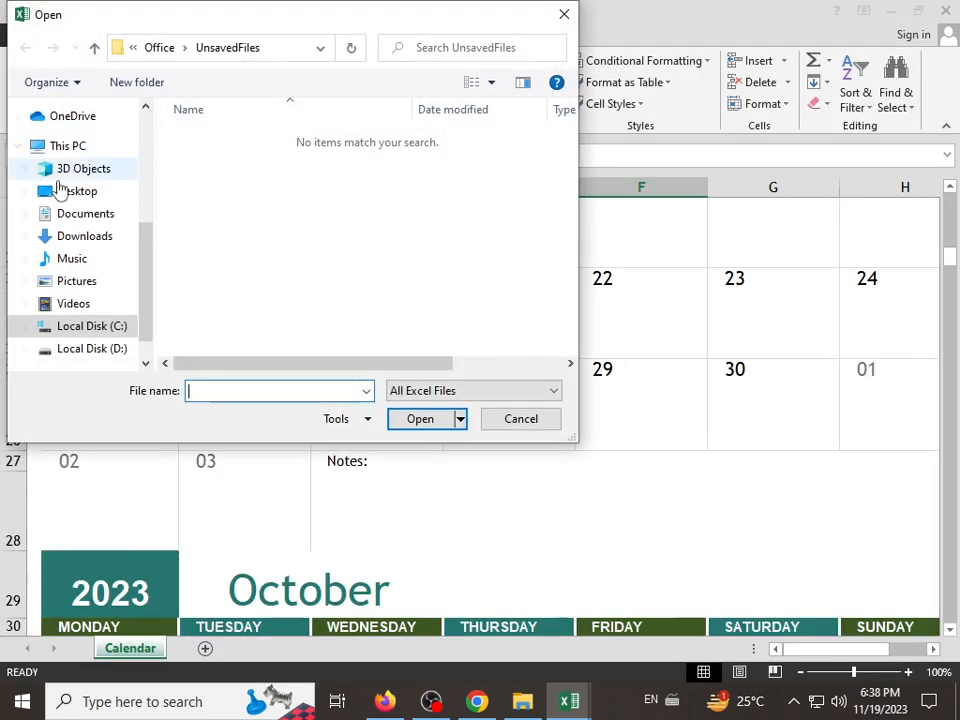
{"action": "left_click", "coordinate": [121, 331]}
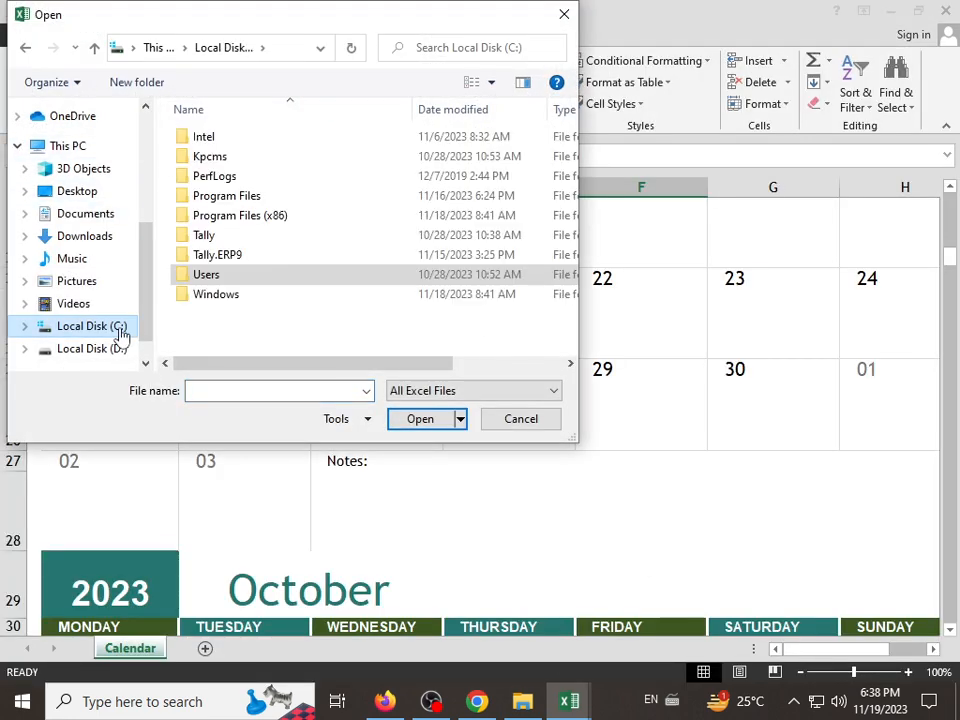
{"action": "left_click", "coordinate": [522, 420]}
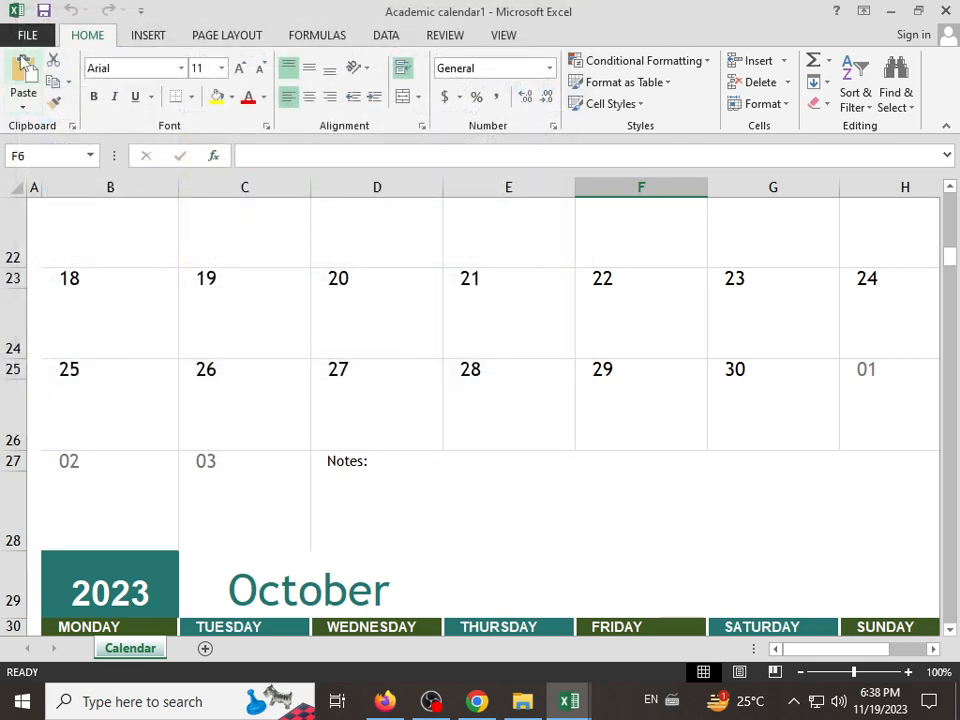
View the OneDrive sign-in options for opening workbooks.
{"action": "left_click", "coordinate": [27, 34]}
{"action": "left_click", "coordinate": [40, 151]}
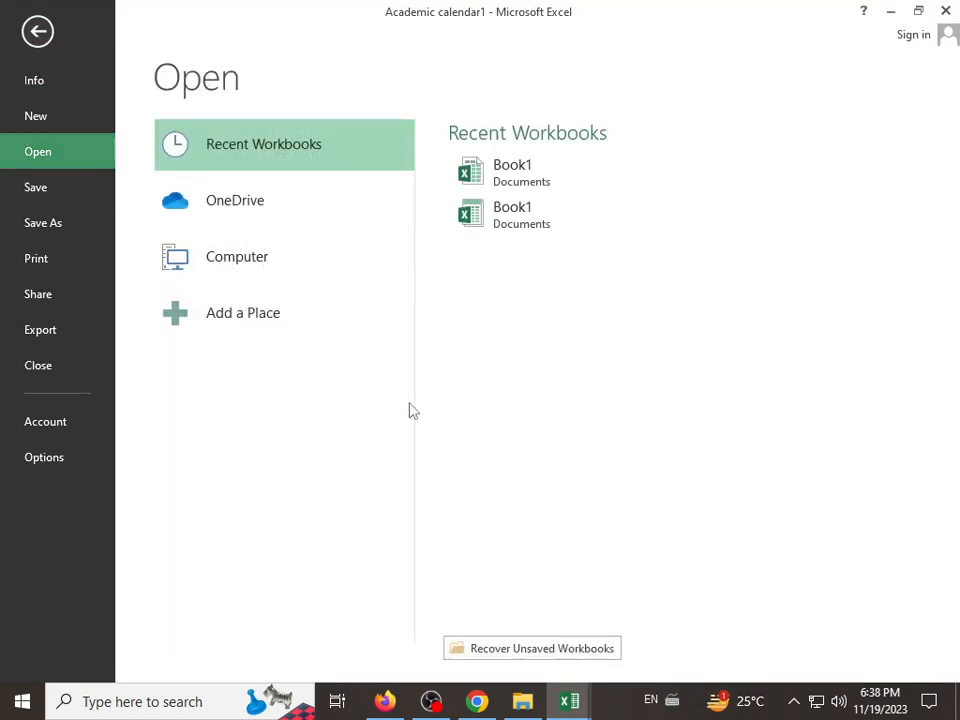
{"action": "left_click", "coordinate": [233, 214]}
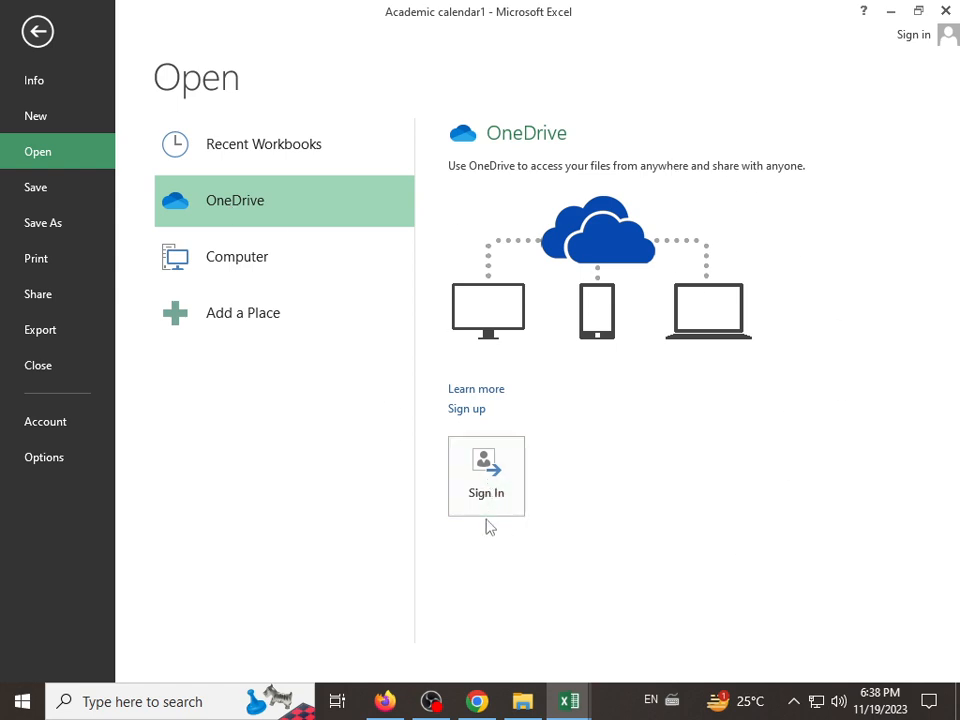
Check the computer's recent folders, Documents and Desktop, for workbooks that can be opened.
{"action": "left_click", "coordinate": [296, 256]}
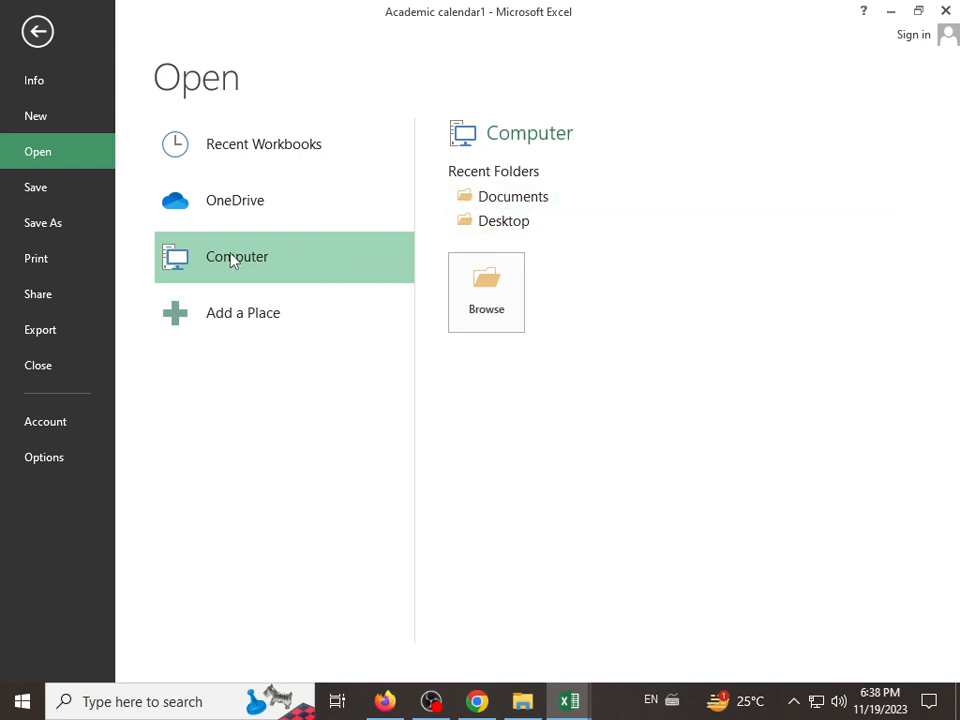
{"action": "left_click", "coordinate": [546, 198]}
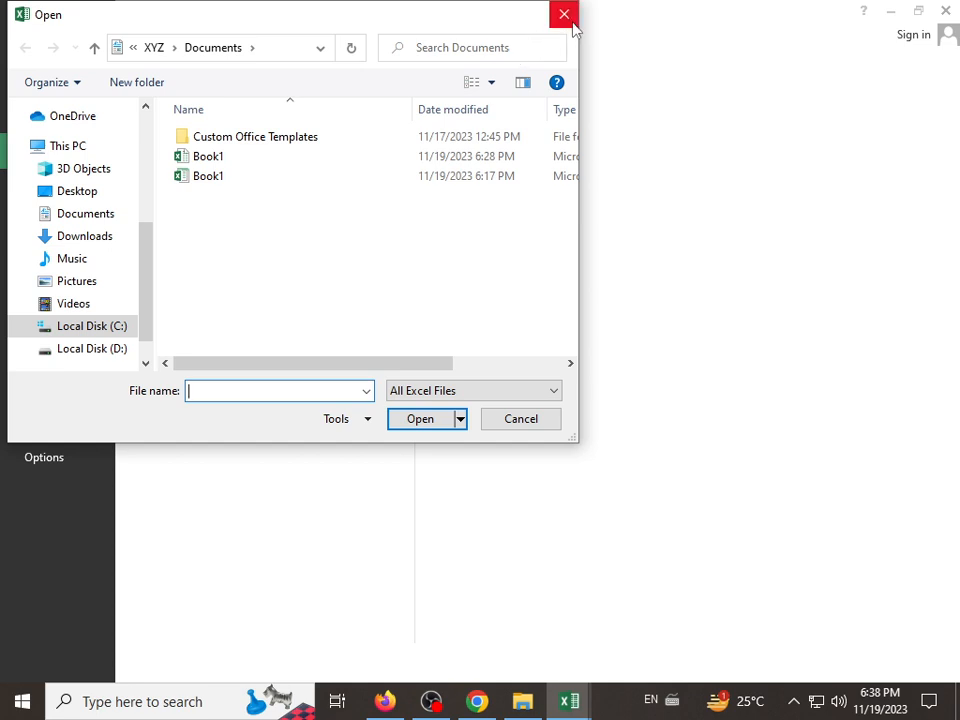
{"action": "left_click", "coordinate": [570, 20]}
{"action": "left_click", "coordinate": [542, 221]}
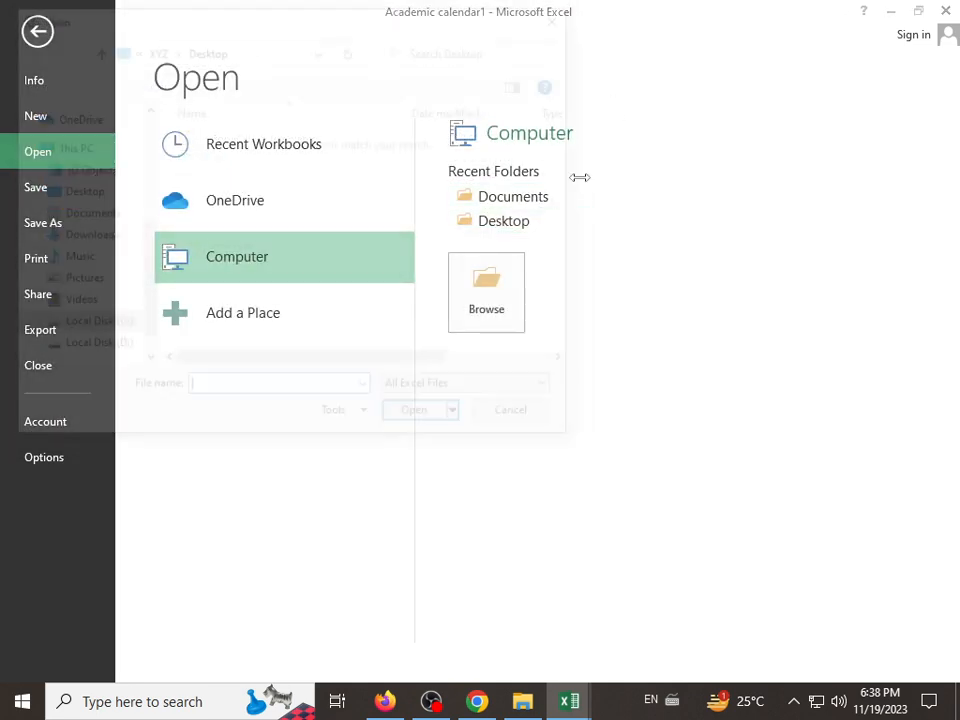
{"action": "left_click", "coordinate": [564, 16]}
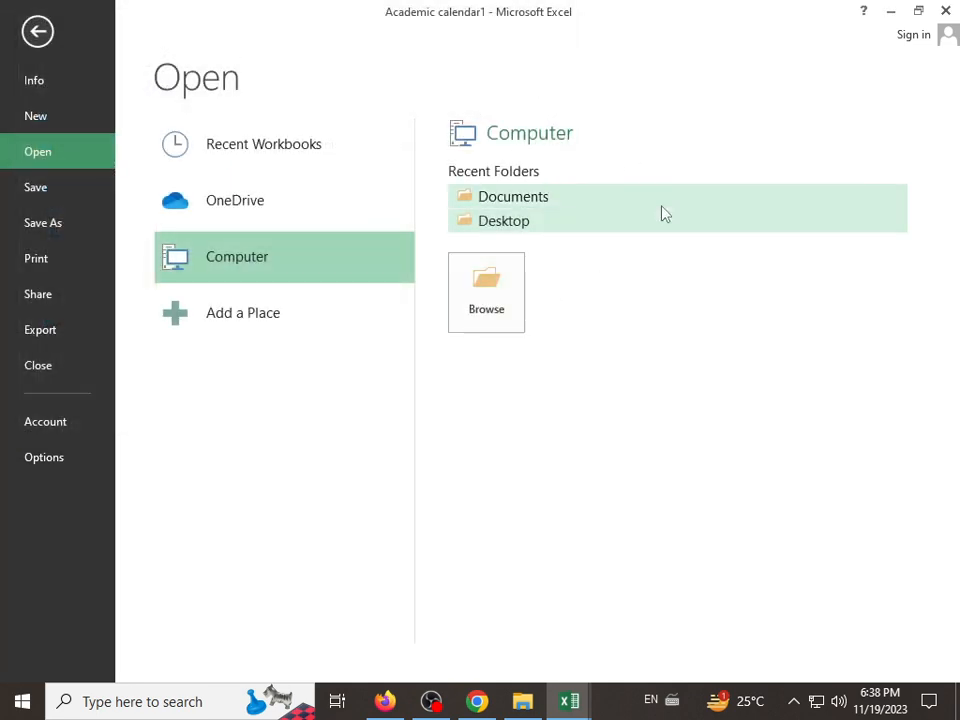
Browse Local Disk (D:) and Local Disk (C:) for workbooks without opening a file.
{"action": "left_click", "coordinate": [500, 308]}
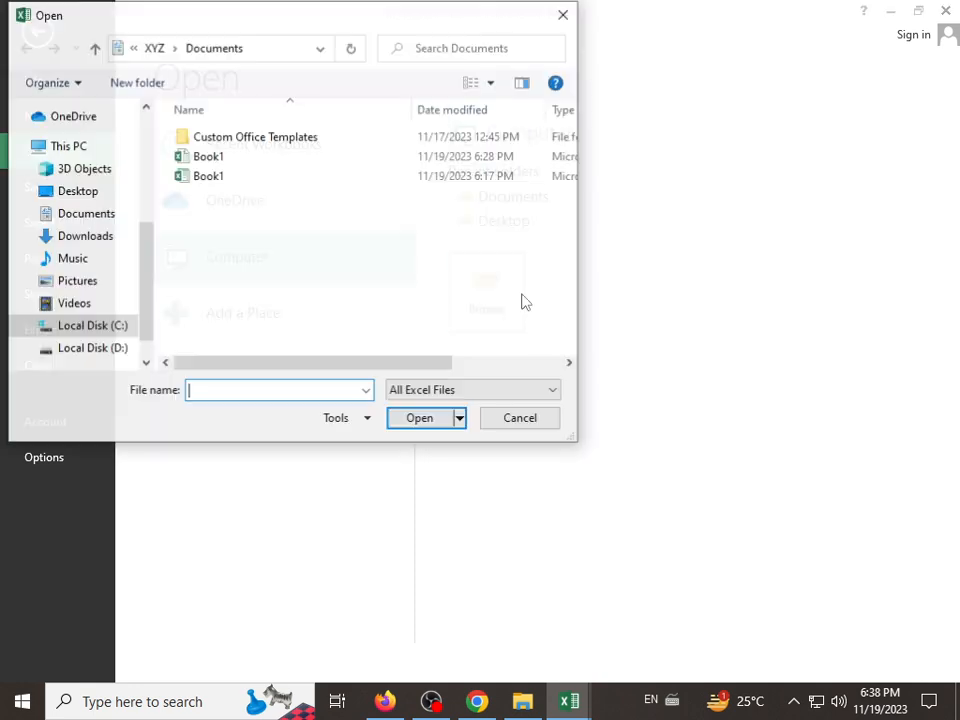
{"action": "left_click", "coordinate": [90, 349]}
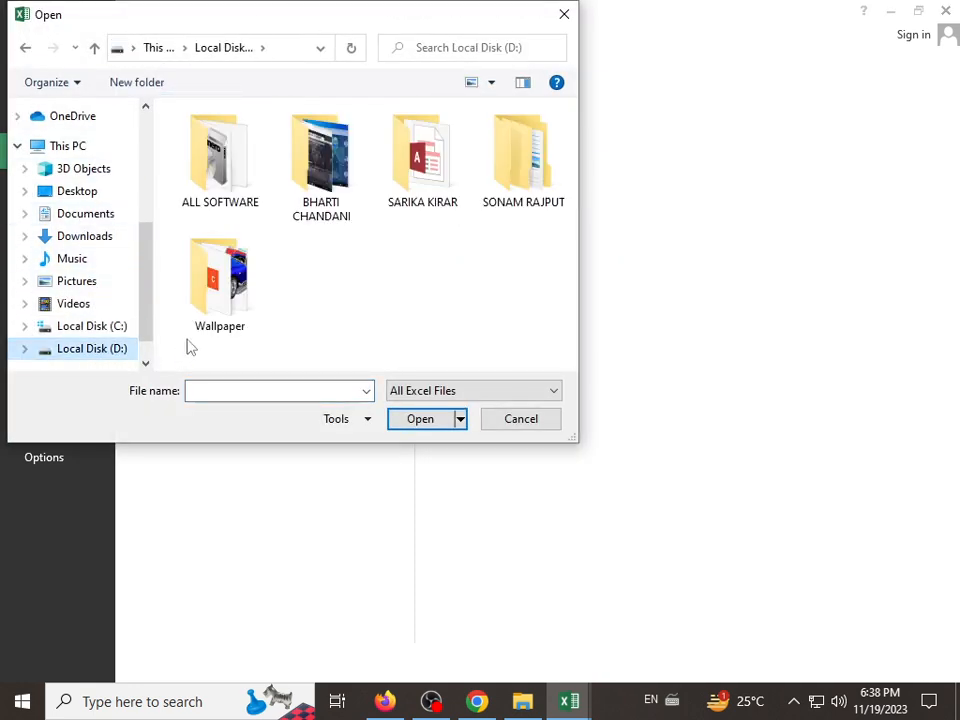
{"action": "left_click", "coordinate": [94, 330]}
{"action": "left_click", "coordinate": [527, 420]}
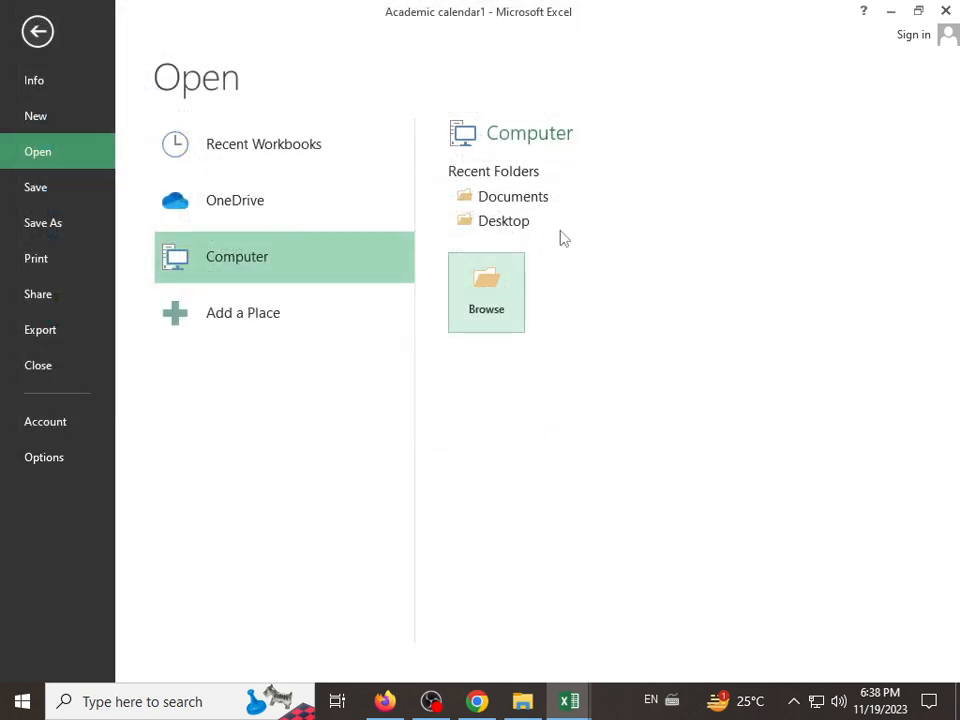
View the Add a Place options for opening files and the Save As locations, and return to the calendar.
{"action": "left_click", "coordinate": [244, 318]}
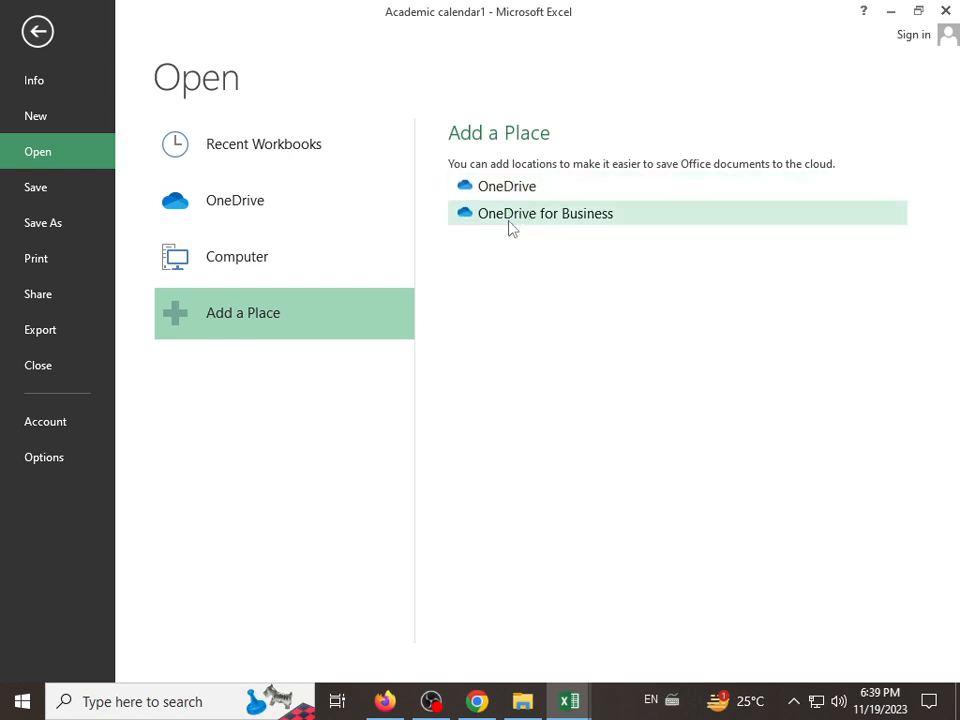
{"action": "left_click", "coordinate": [60, 222]}
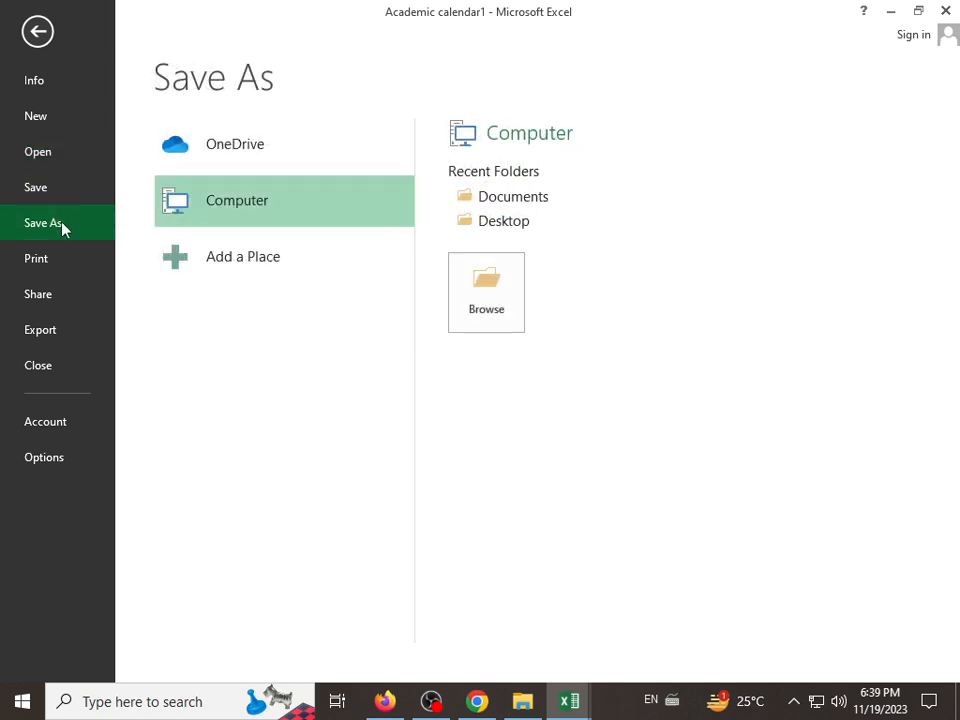
{"action": "left_click", "coordinate": [38, 31]}
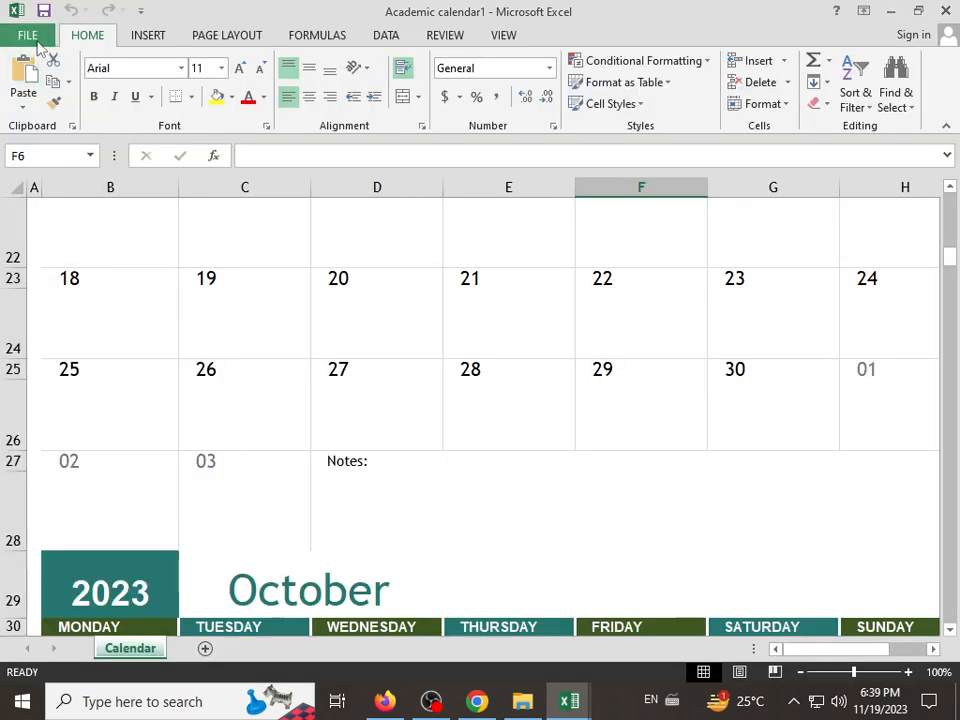
Switch to the Book1 workbook, view its Info and Save As pages, and return to Sheet2.
{"action": "mouse_move", "coordinate": [572, 703]}
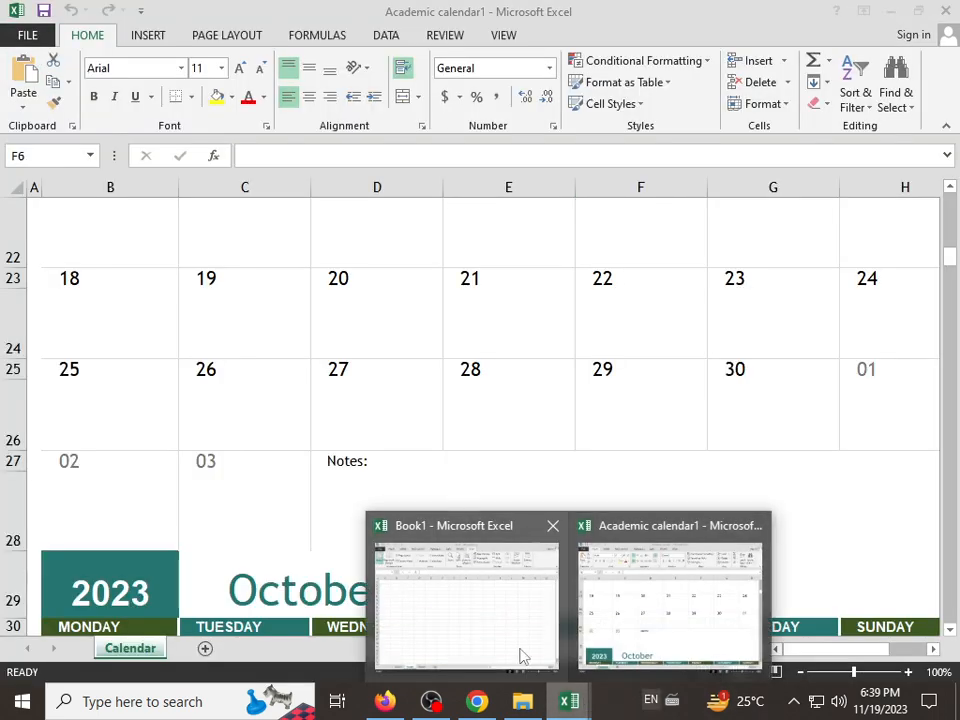
{"action": "left_click", "coordinate": [478, 607]}
{"action": "left_click", "coordinate": [313, 314]}
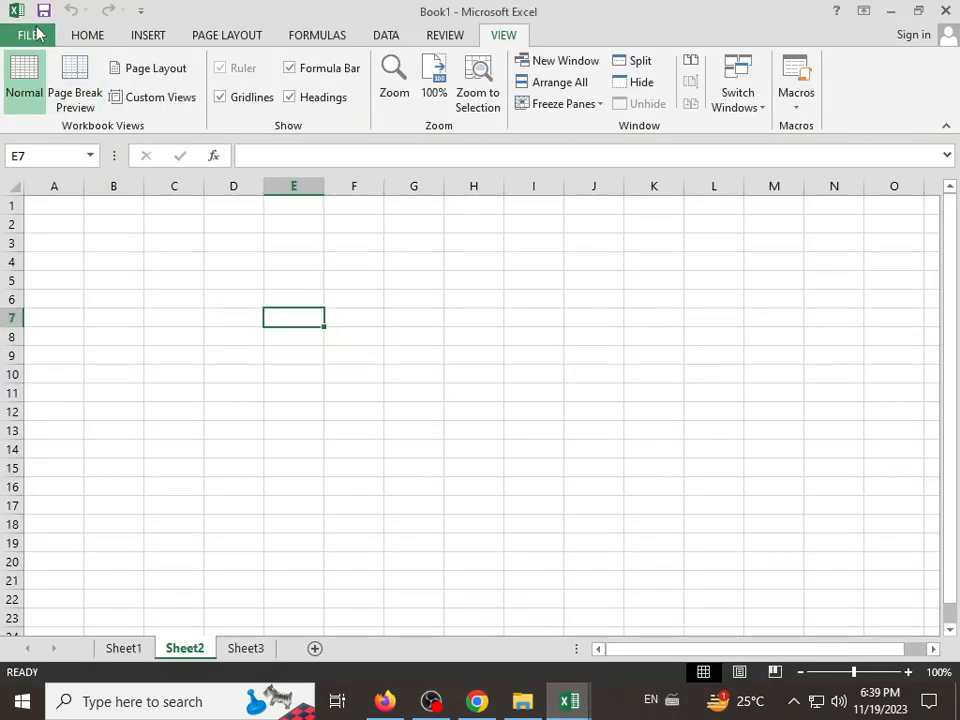
{"action": "left_click", "coordinate": [32, 38]}
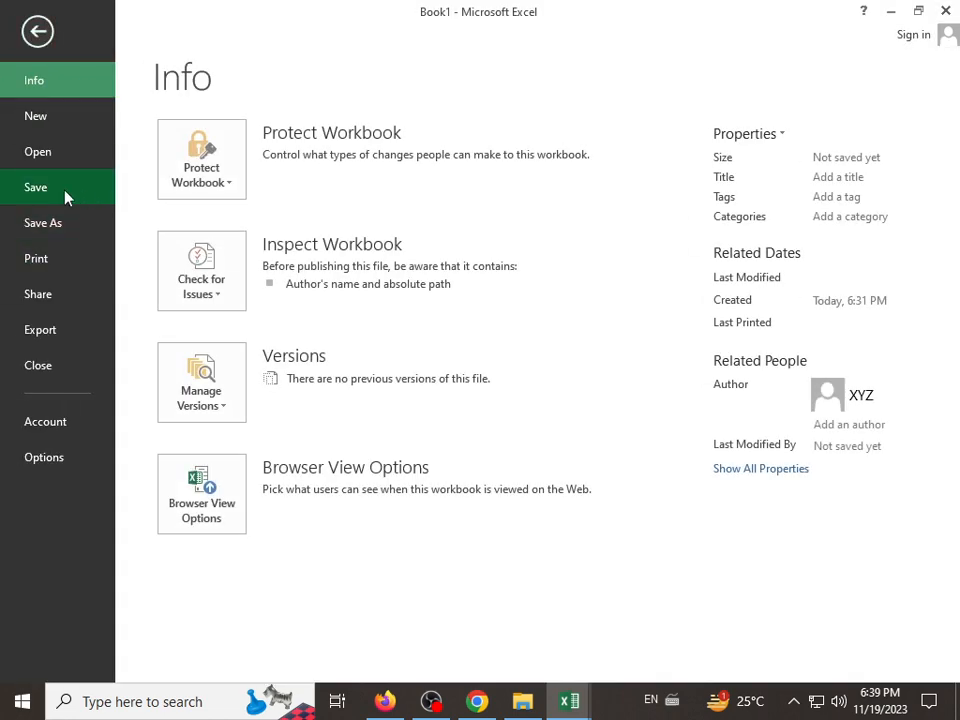
{"action": "left_click", "coordinate": [53, 228]}
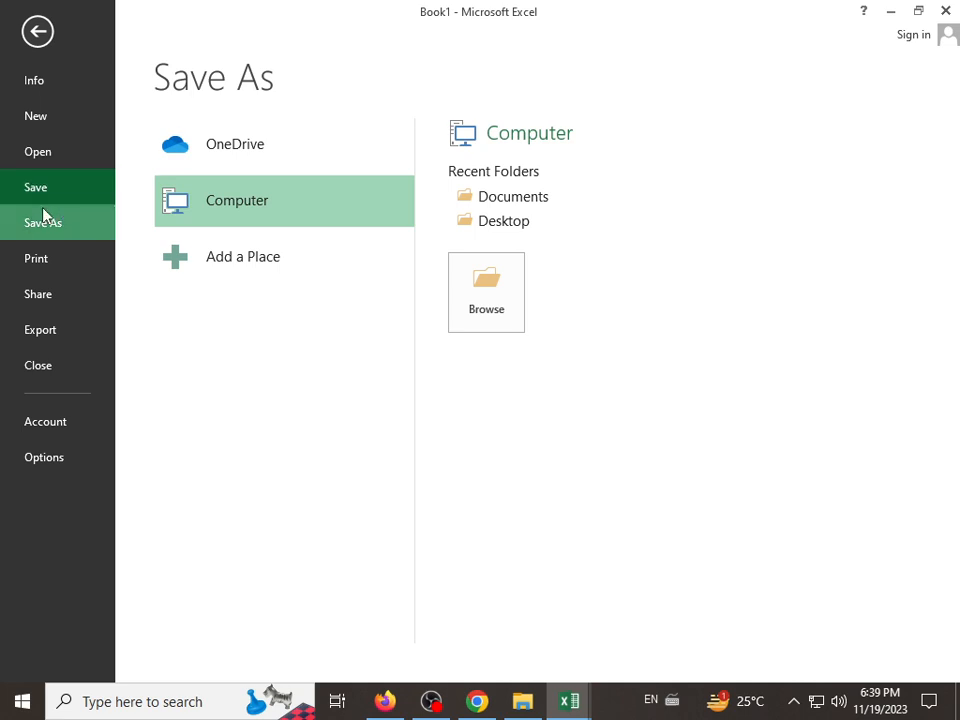
{"action": "left_click", "coordinate": [38, 32]}
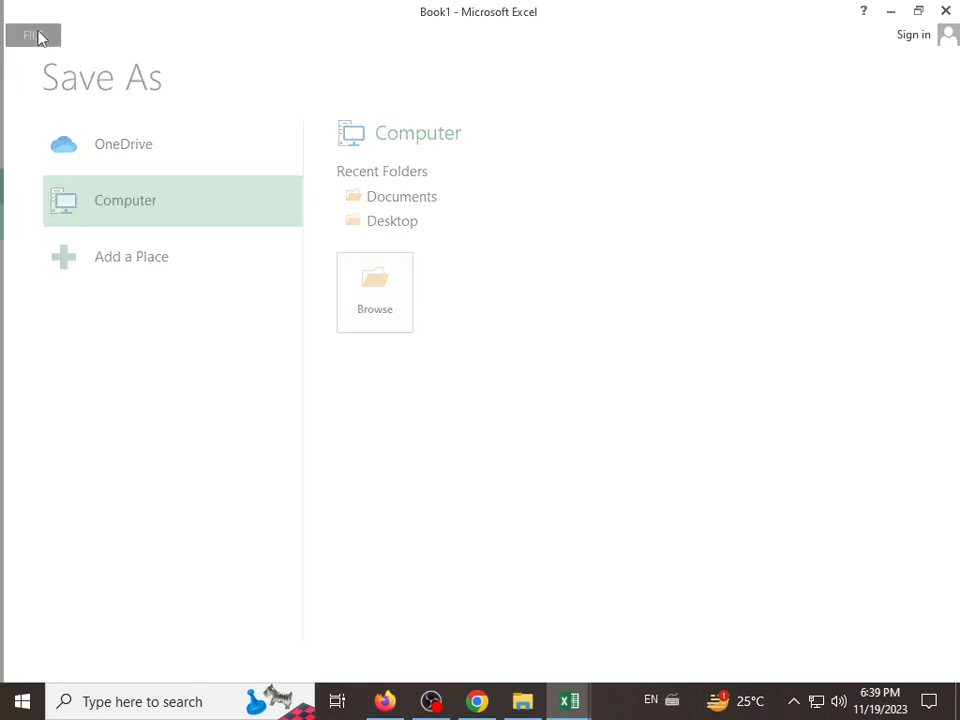
Try out cell range selections on the empty Sheet2, including D4:D9, a large block starting at D2, and D5:D11.
{"action": "left_click_drag", "start_coordinate": [221, 253], "coordinate": [229, 349]}
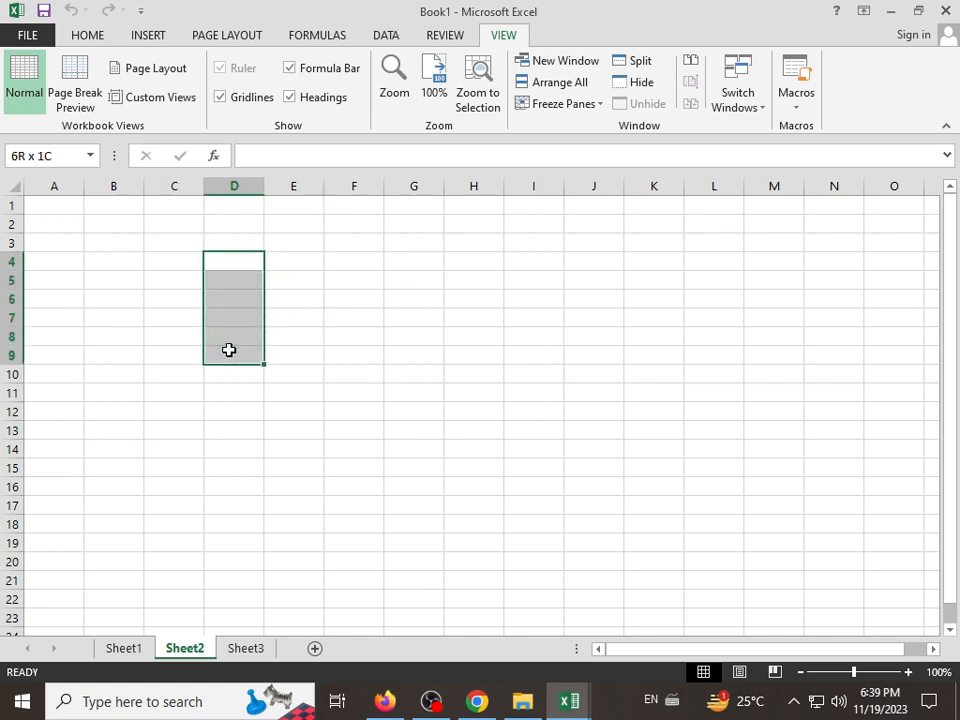
{"action": "left_click", "coordinate": [341, 294]}
{"action": "left_click_drag", "start_coordinate": [300, 262], "coordinate": [562, 528]}
{"action": "left_click", "coordinate": [502, 480]}
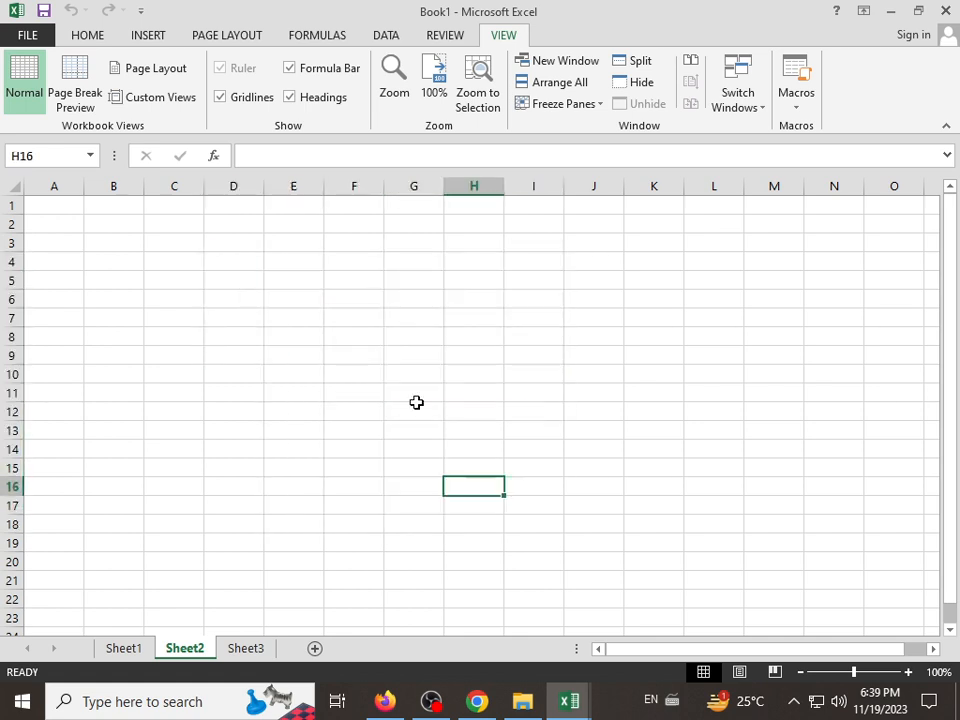
{"action": "left_click", "coordinate": [301, 279]}
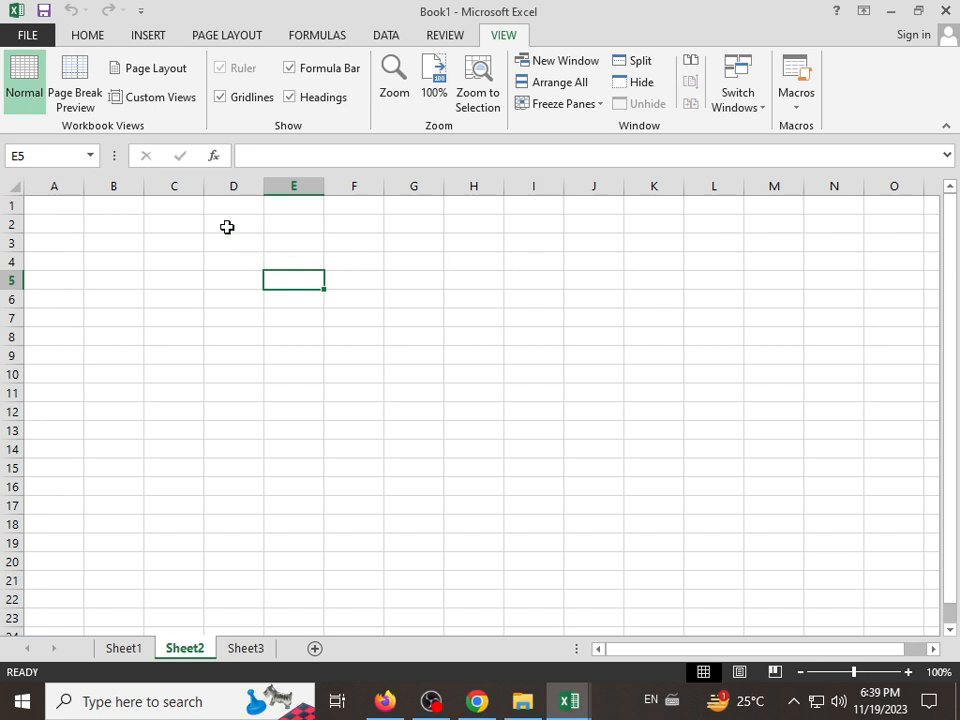
{"action": "left_click_drag", "start_coordinate": [227, 227], "coordinate": [846, 634]}
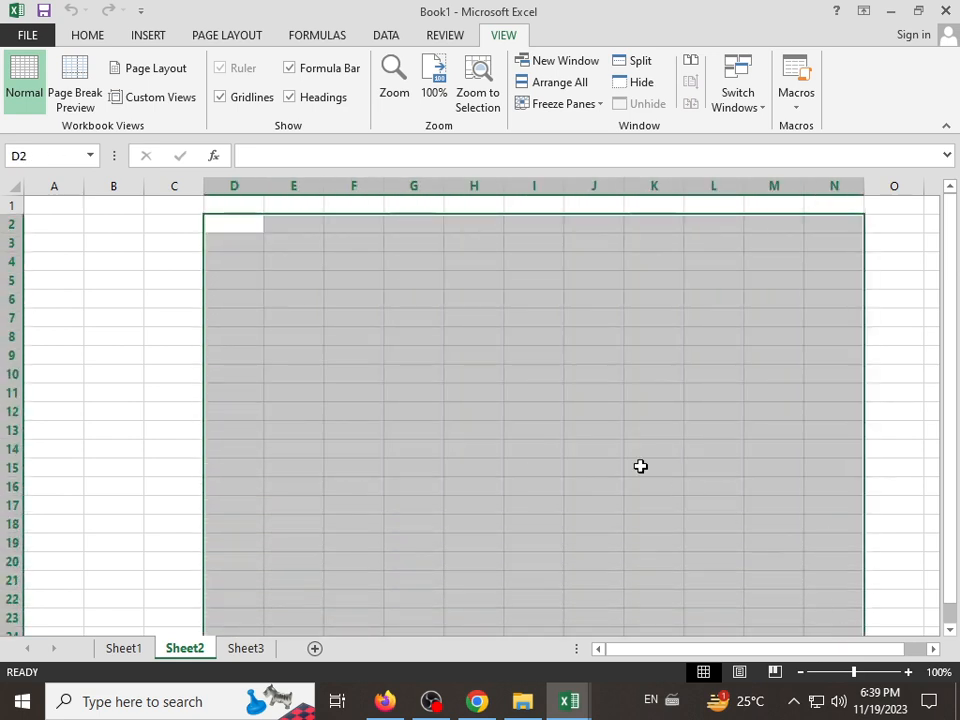
{"action": "left_click", "coordinate": [365, 357]}
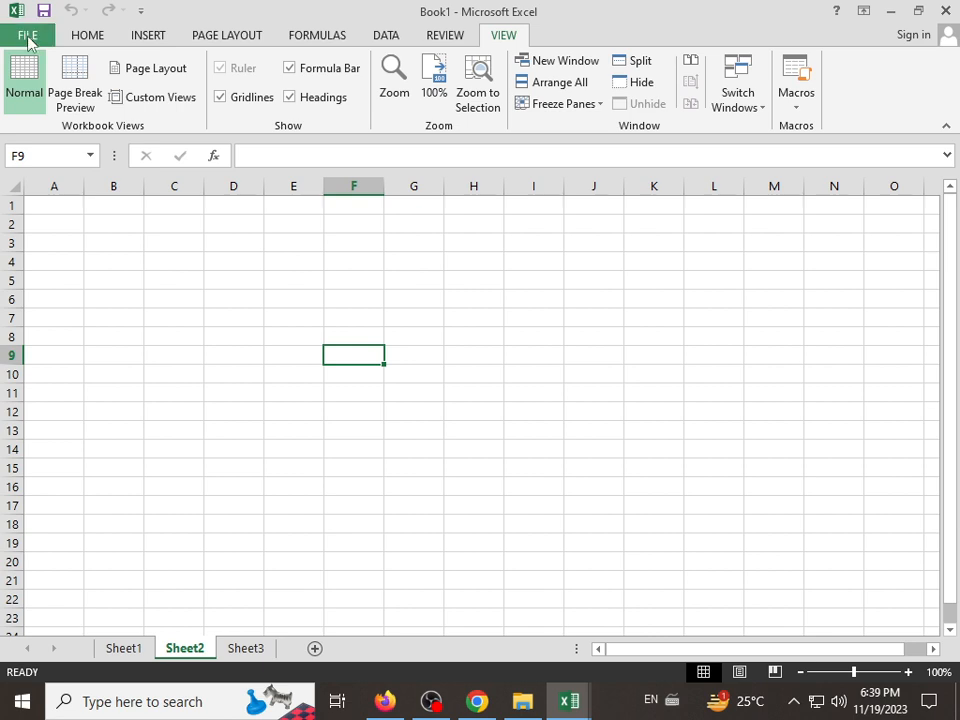
{"action": "left_click_drag", "start_coordinate": [206, 281], "coordinate": [221, 388]}
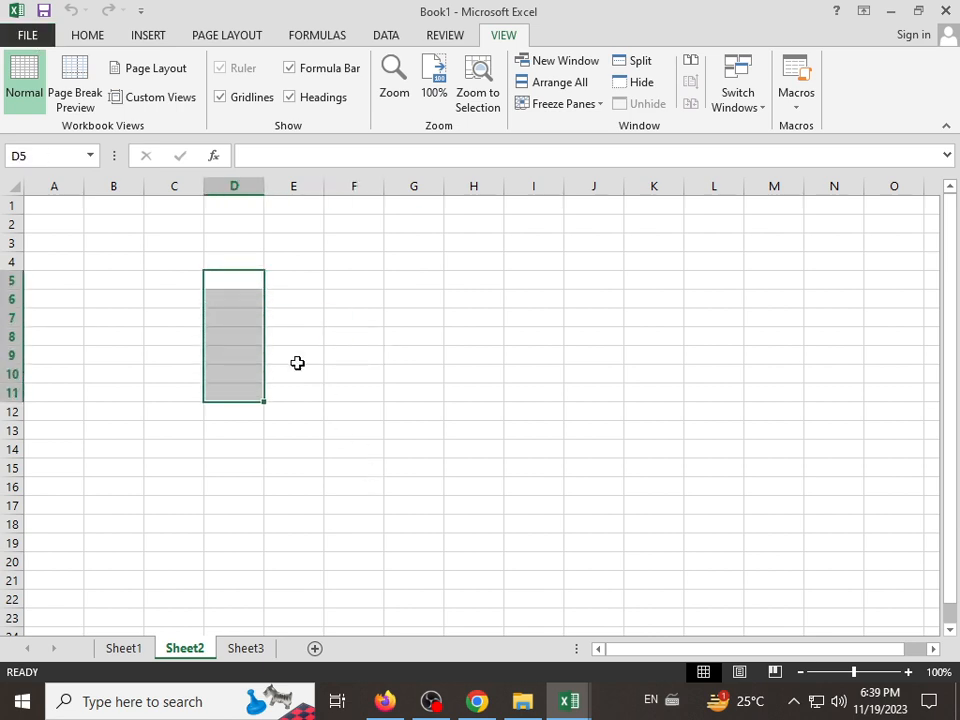
{"action": "left_click", "coordinate": [345, 331]}
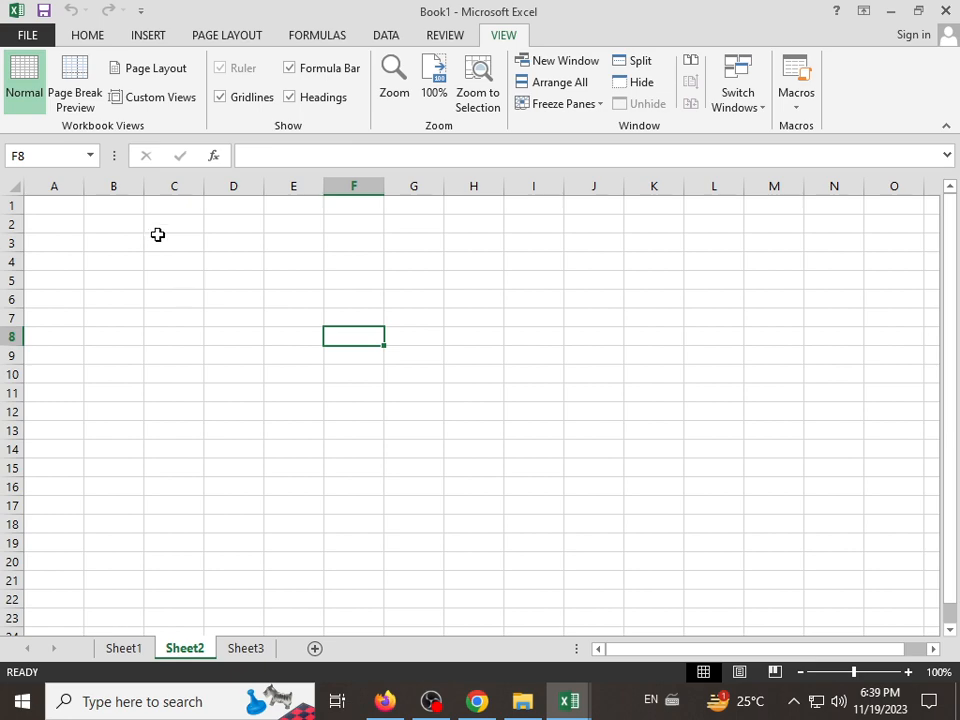
{"action": "left_click", "coordinate": [27, 36]}
{"action": "left_click", "coordinate": [34, 32]}
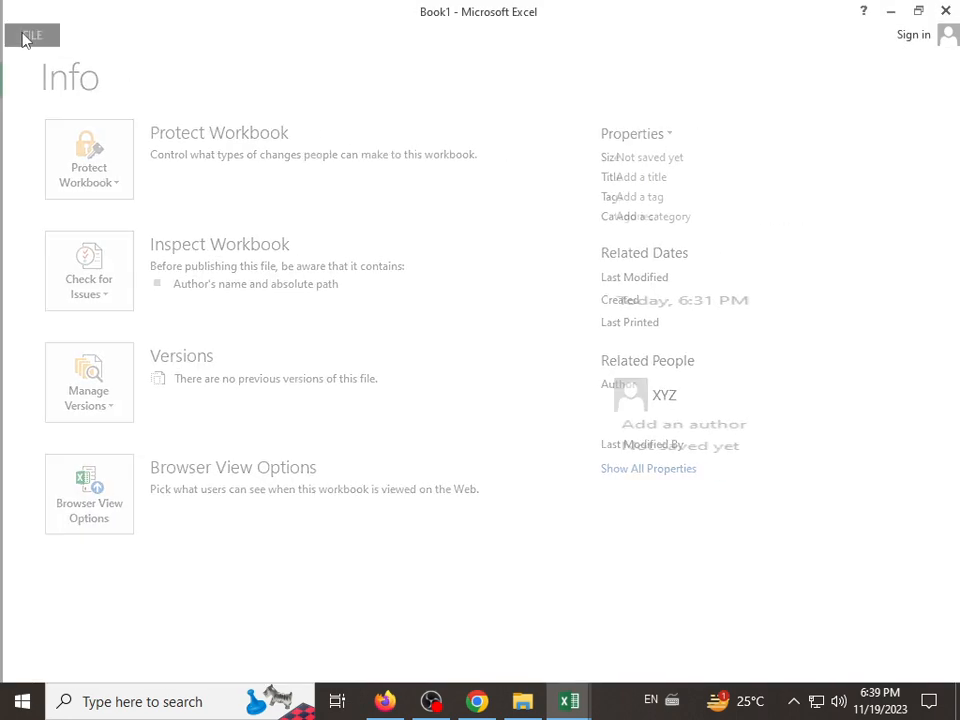
{"action": "left_click", "coordinate": [270, 344]}
{"action": "left_click", "coordinate": [200, 249]}
{"action": "left_click", "coordinate": [244, 294]}
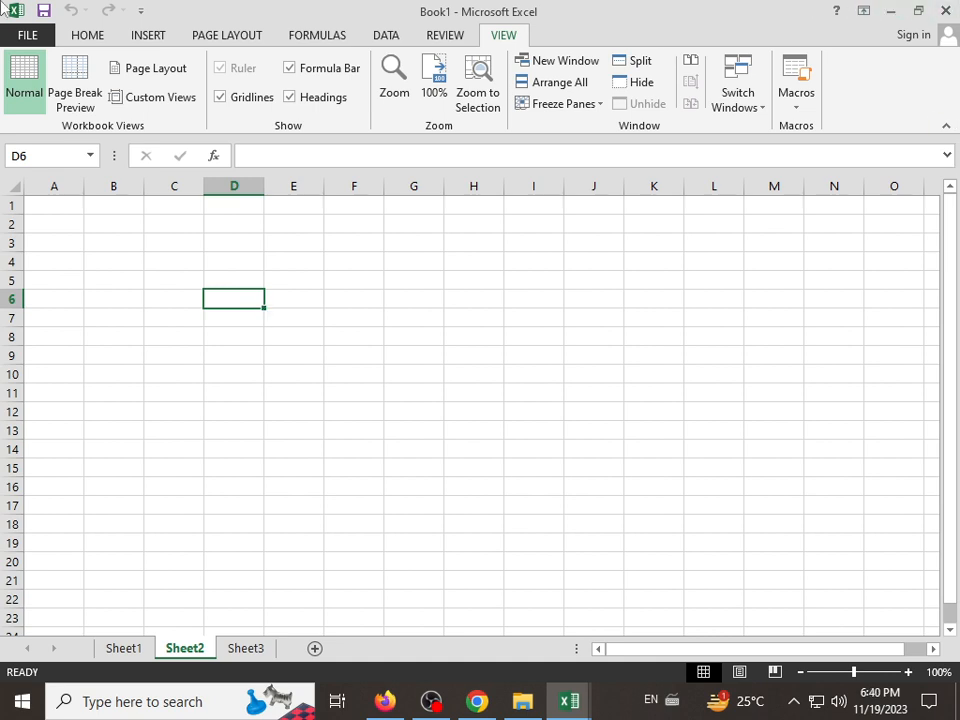
Enter the formula =RANDBETWEEN(100,33) in cell B3 of Sheet2.
{"action": "left_click", "coordinate": [99, 240]}
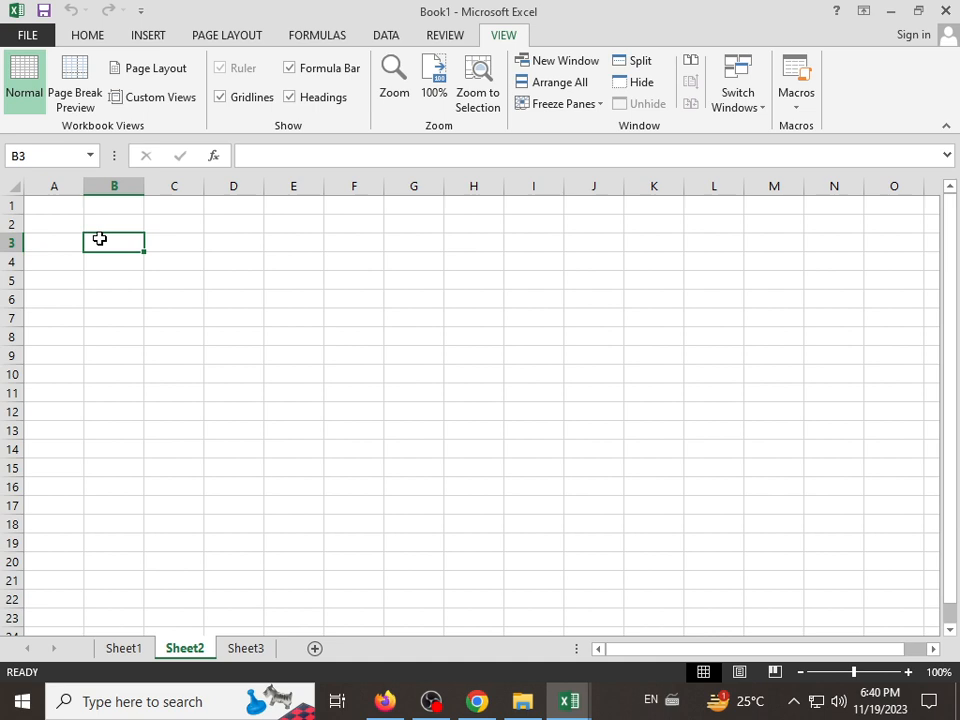
{"action": "type", "text": "=r"}
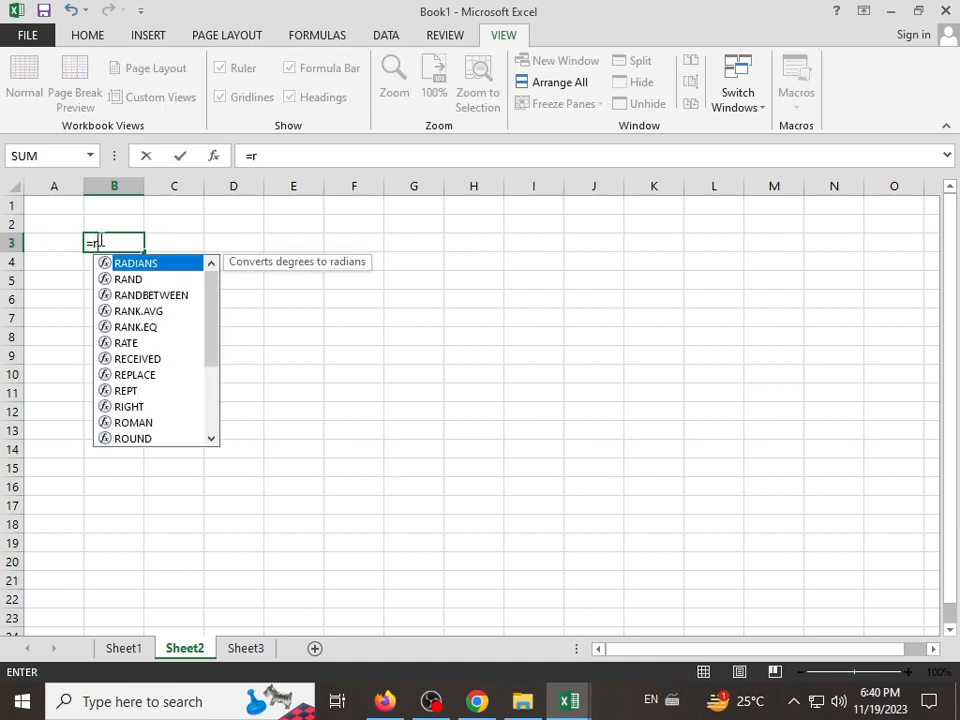
{"action": "type", "text": "an"}
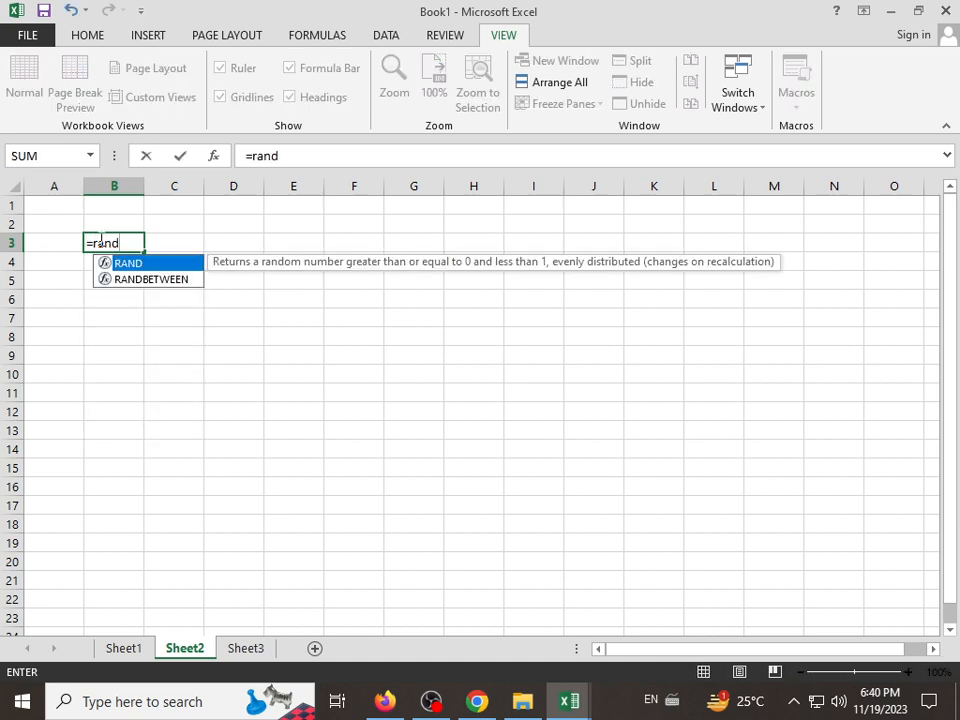
{"action": "type", "text": "d"}
{"action": "double_click", "coordinate": [163, 279]}
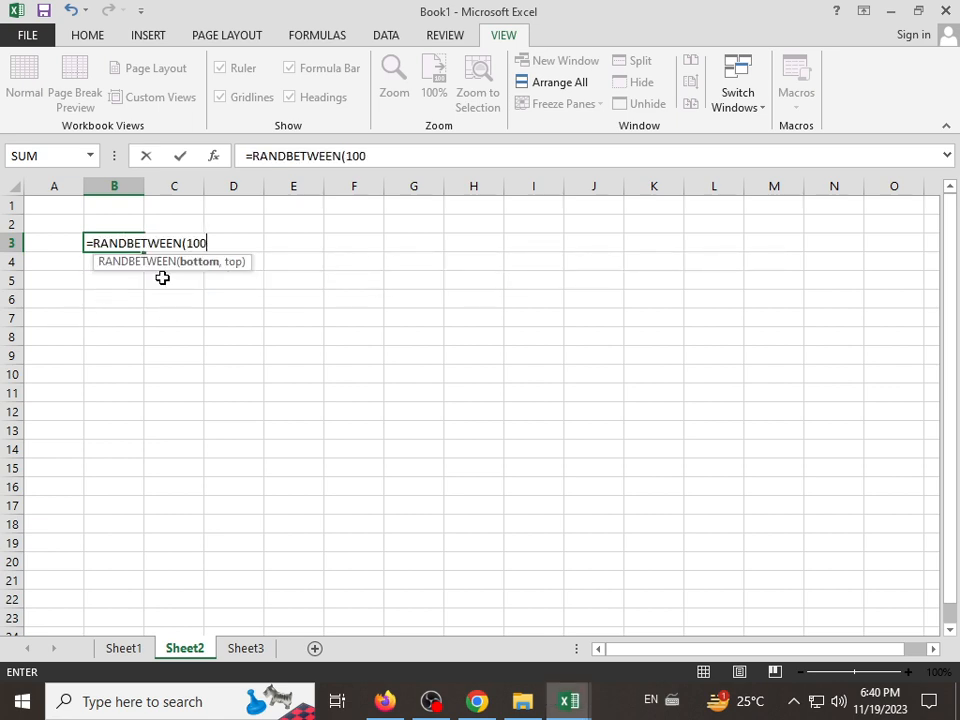
{"action": "type", "text": "100,33"}
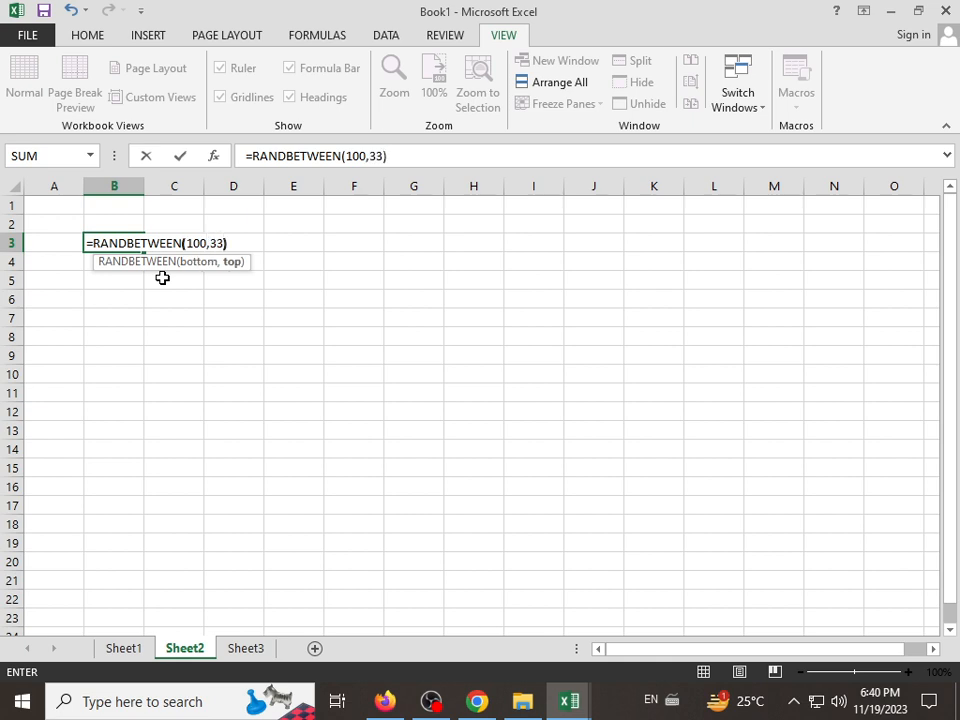
{"action": "key", "text": "Return"}
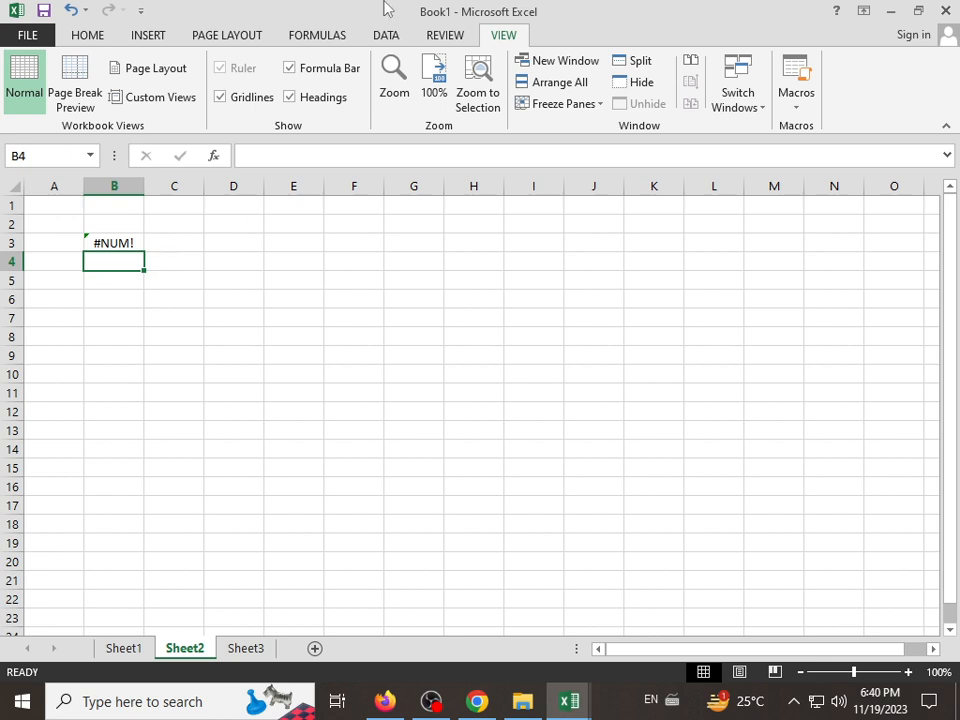
Correct the formula in B3 to =RANDBETWEEN(33,100), with the smaller number as the lower bound.
{"action": "left_click", "coordinate": [119, 245]}
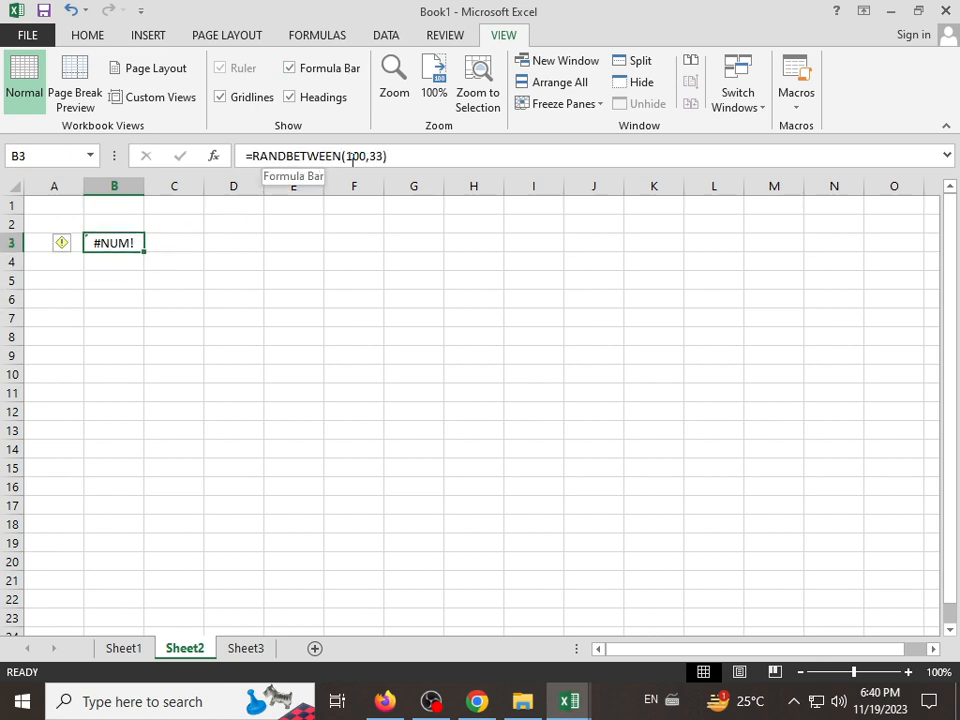
{"action": "left_click", "coordinate": [405, 157]}
{"action": "key", "text": "Return"}
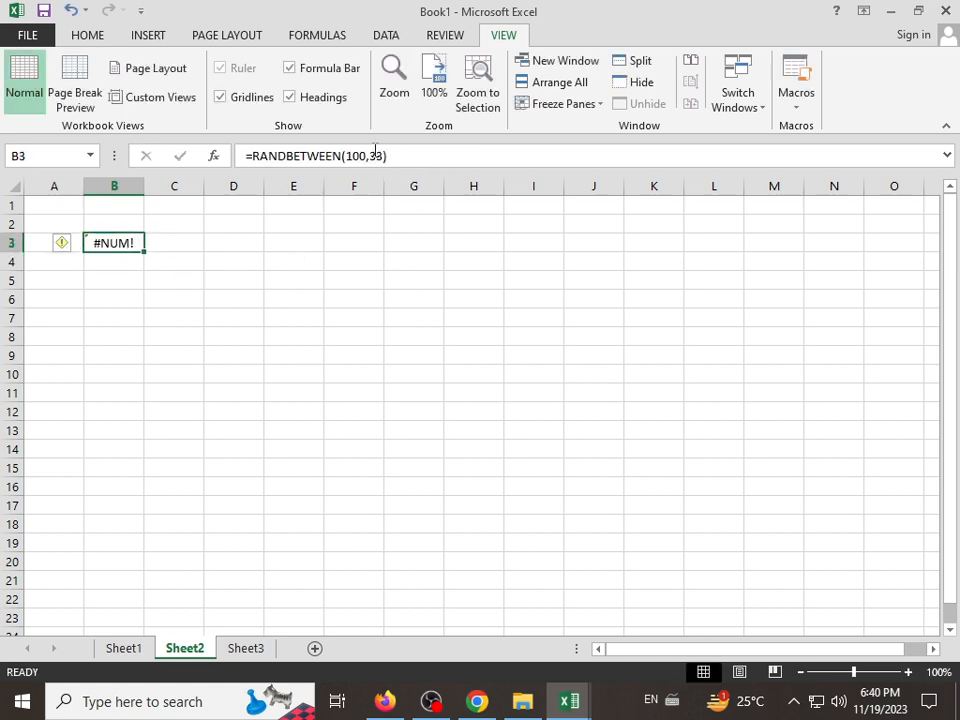
{"action": "left_click", "coordinate": [400, 155]}
{"action": "key", "text": "BackSpace"}
{"action": "key", "text": "BackSpace"}
{"action": "key", "text": "BackSpace"}
{"action": "key", "text": "BackSpace"}
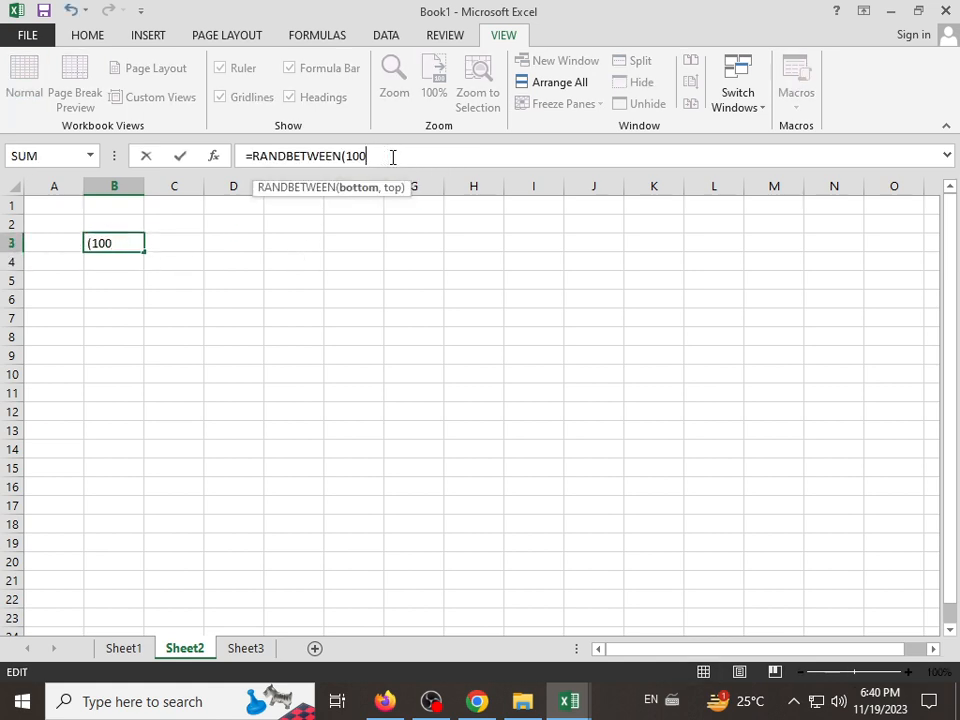
{"action": "key", "text": "BackSpace"}
{"action": "key", "text": "BackSpace"}
{"action": "key", "text": "BackSpace"}
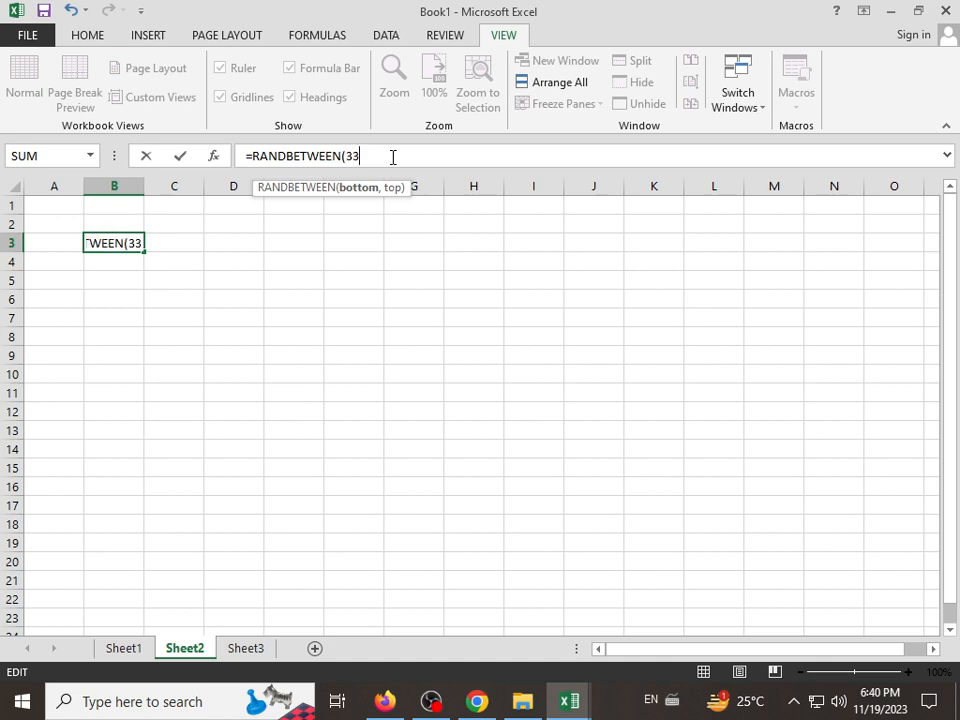
{"action": "type", "text": "33,"}
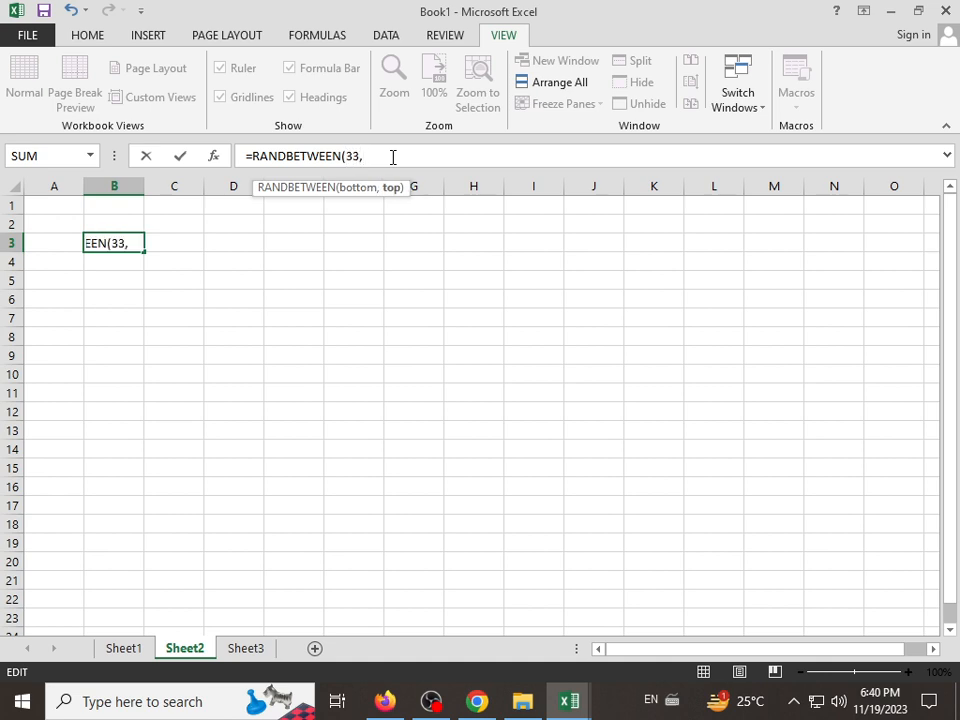
{"action": "type", "text": "100)"}
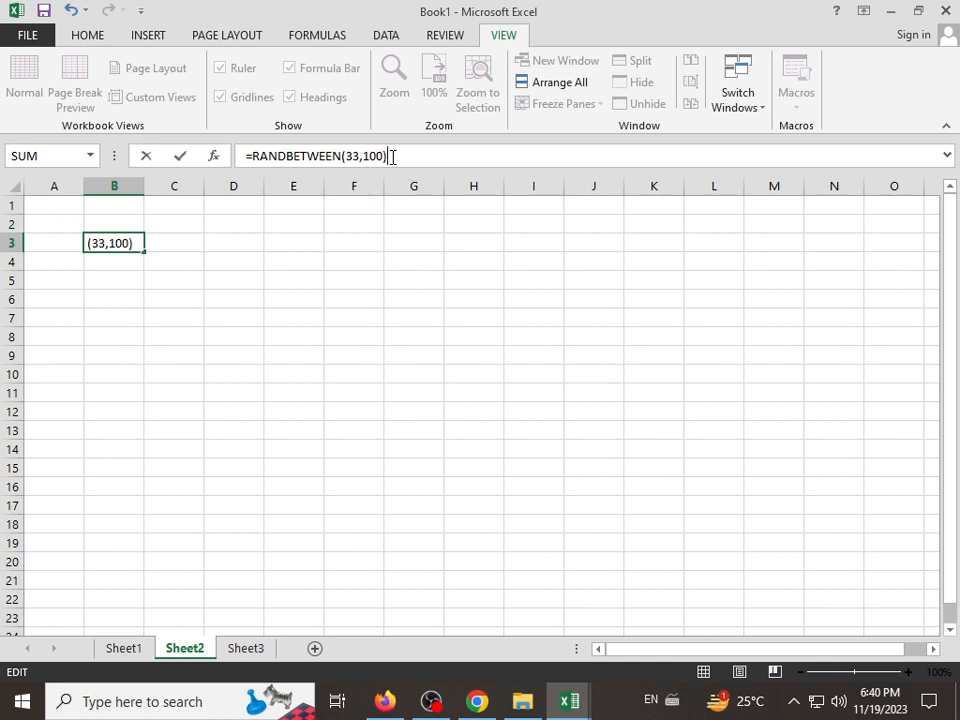
{"action": "key", "text": "Return"}
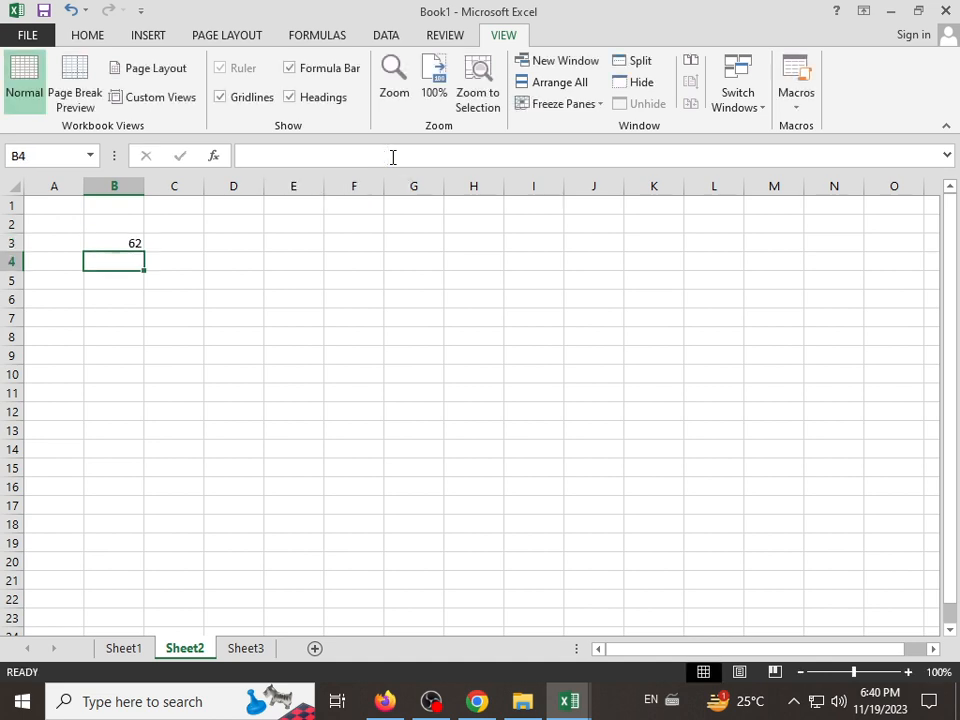
Fill the B3 formula across the range B3:J16 and replace the block's formulas with pasted values.
{"action": "left_click", "coordinate": [130, 245]}
{"action": "left_click_drag", "start_coordinate": [143, 250], "coordinate": [615, 510]}
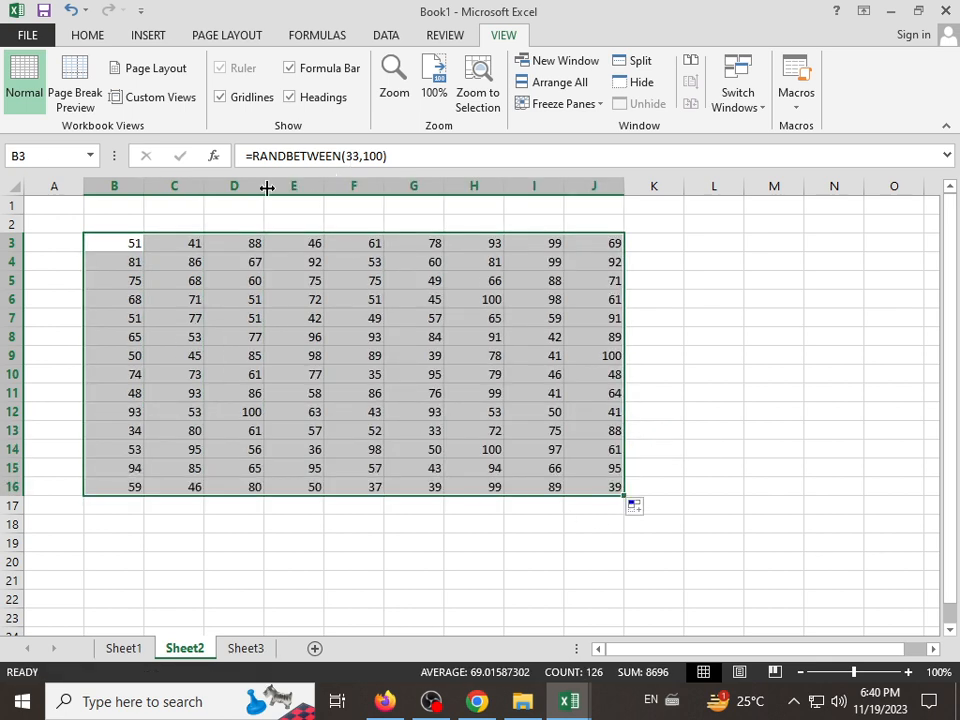
{"action": "key", "text": "ctrl+c"}
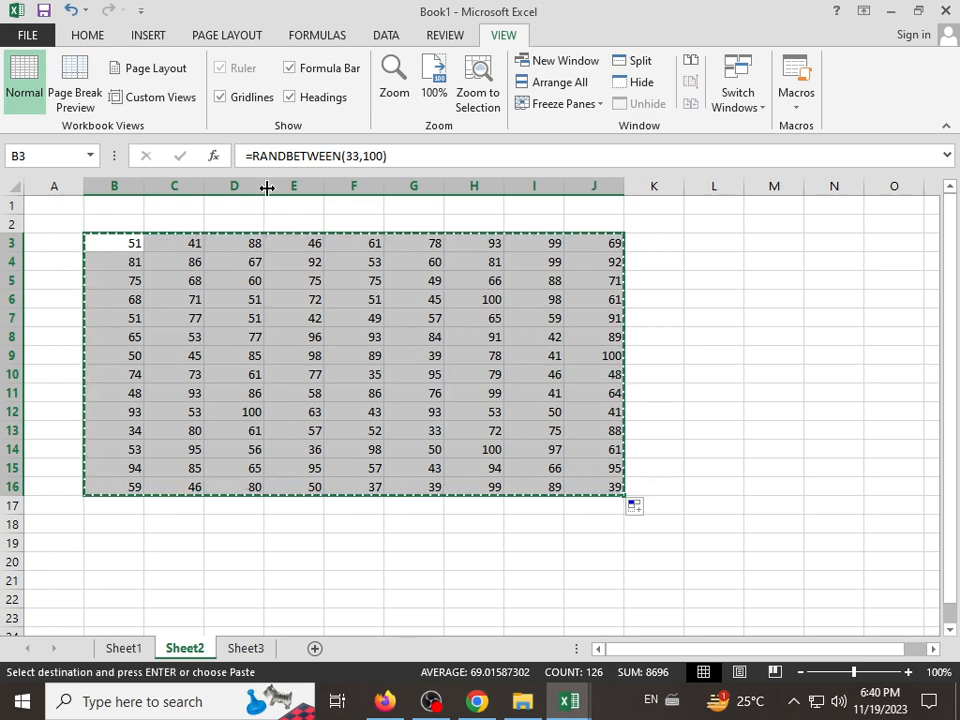
{"action": "left_click", "coordinate": [87, 35]}
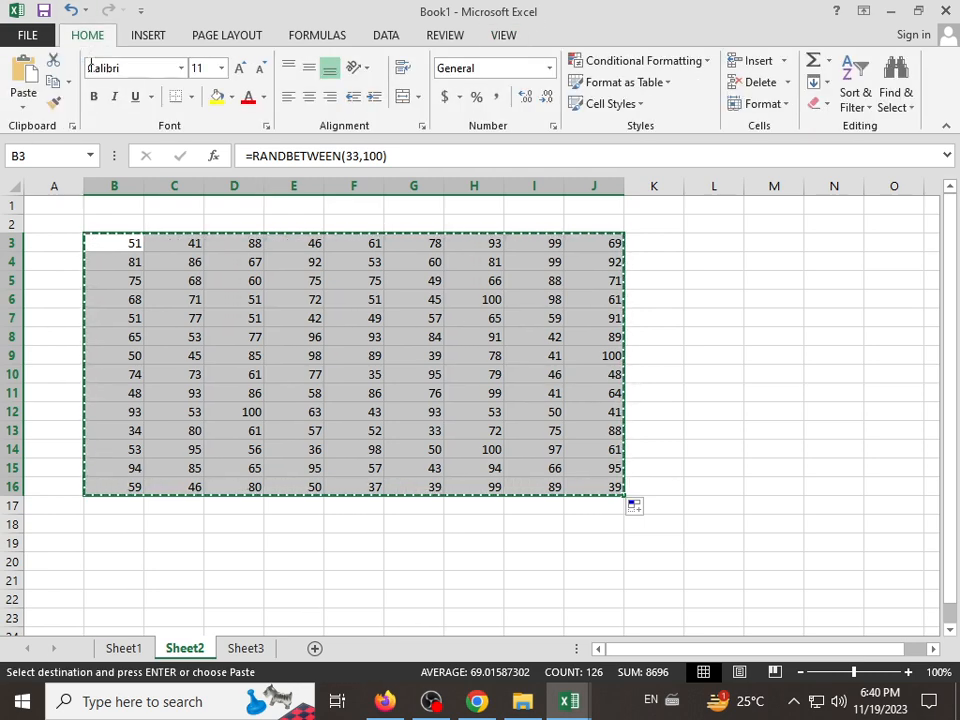
{"action": "left_click", "coordinate": [23, 100]}
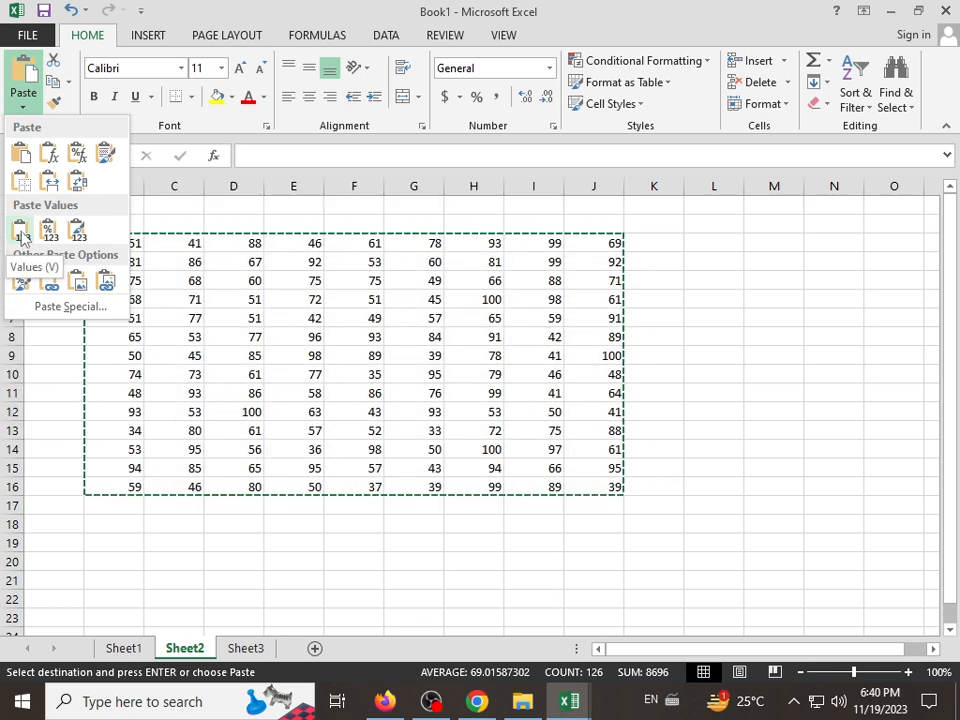
{"action": "left_click", "coordinate": [22, 234]}
{"action": "left_click", "coordinate": [218, 320]}
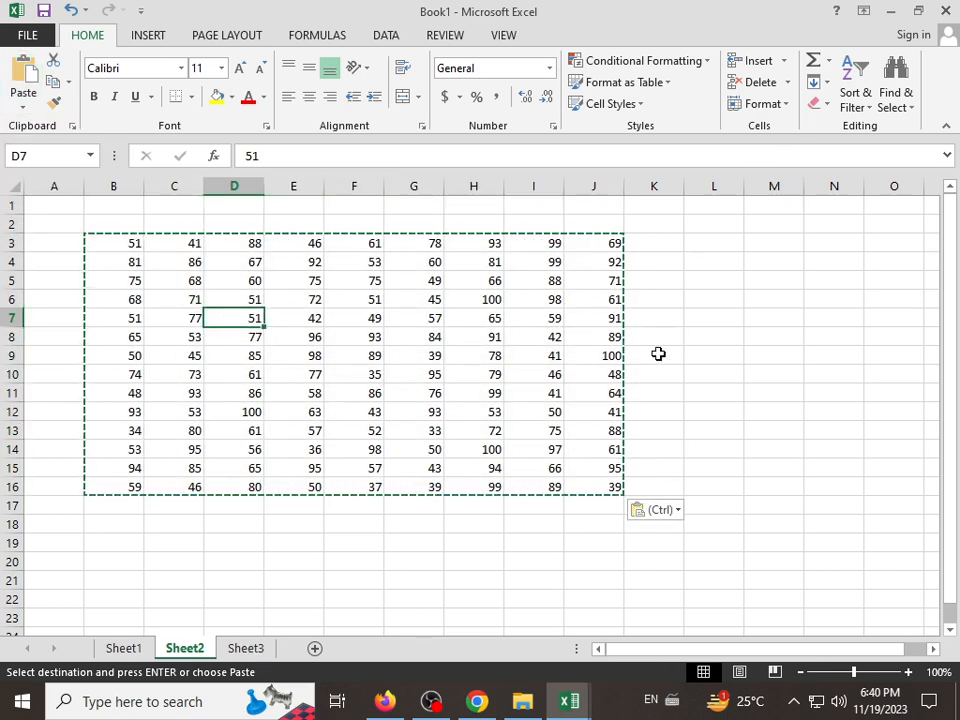
{"action": "left_click", "coordinate": [182, 320]}
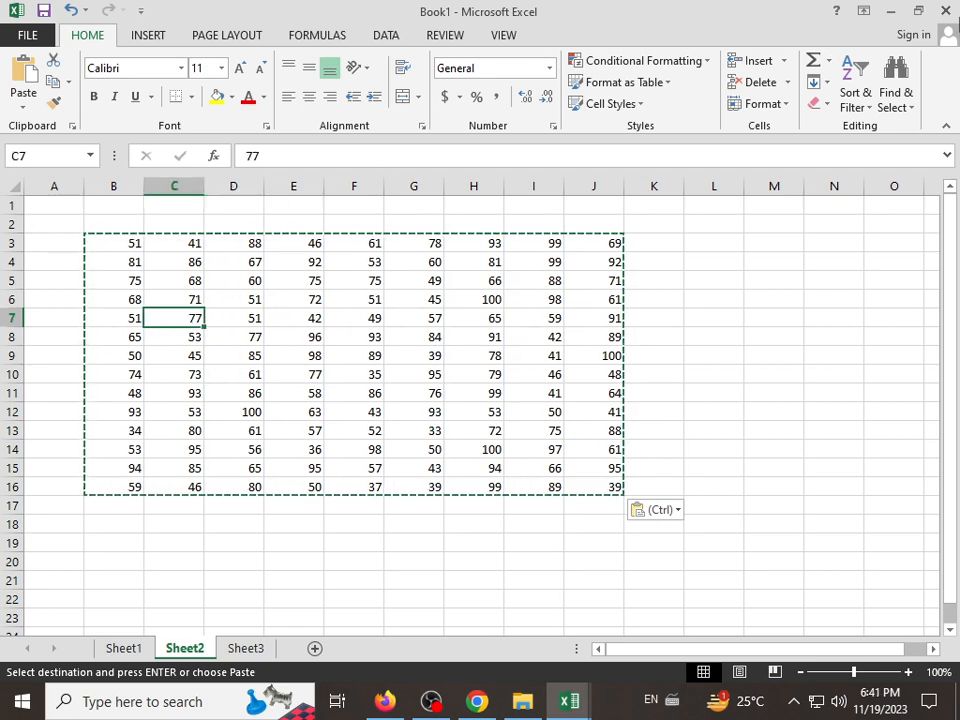
Try closing Book1, dismiss the save prompt without choosing, and view the Save As locations.
{"action": "left_click", "coordinate": [945, 10]}
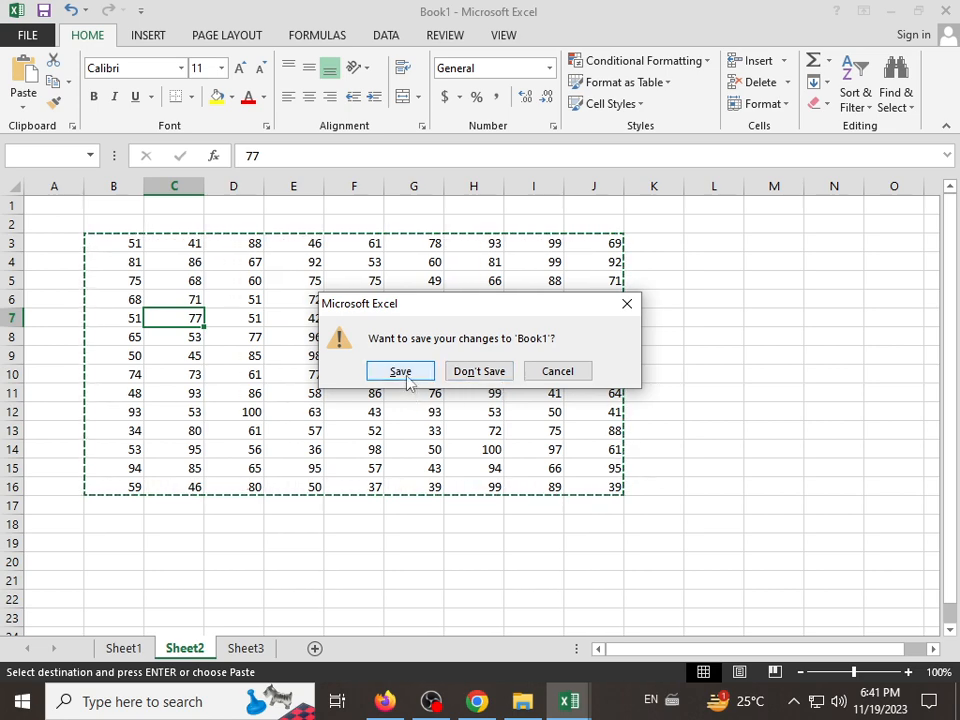
{"action": "left_click", "coordinate": [621, 304]}
{"action": "left_click", "coordinate": [28, 31]}
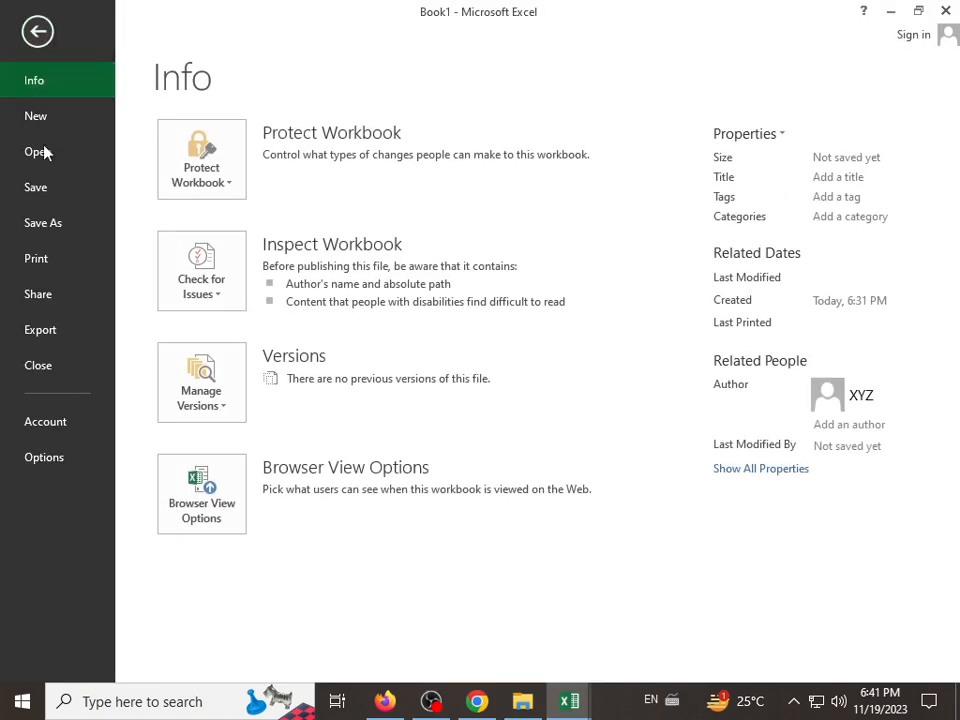
{"action": "left_click", "coordinate": [50, 226]}
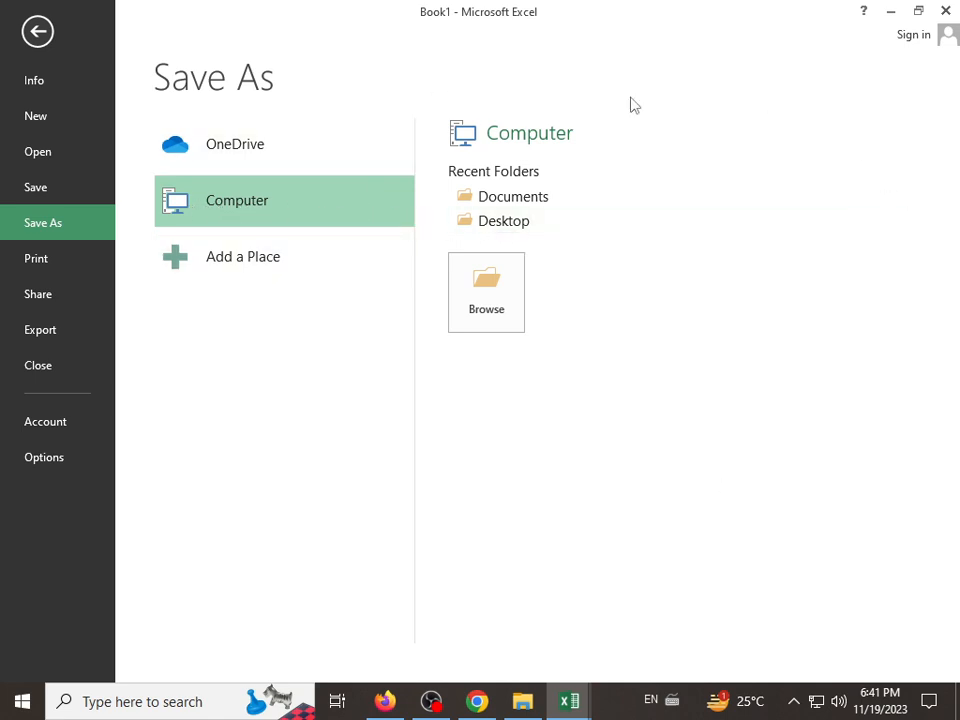
View the save dialogs for the recent Documents and Desktop folders, cancelling each one.
{"action": "left_click", "coordinate": [534, 206]}
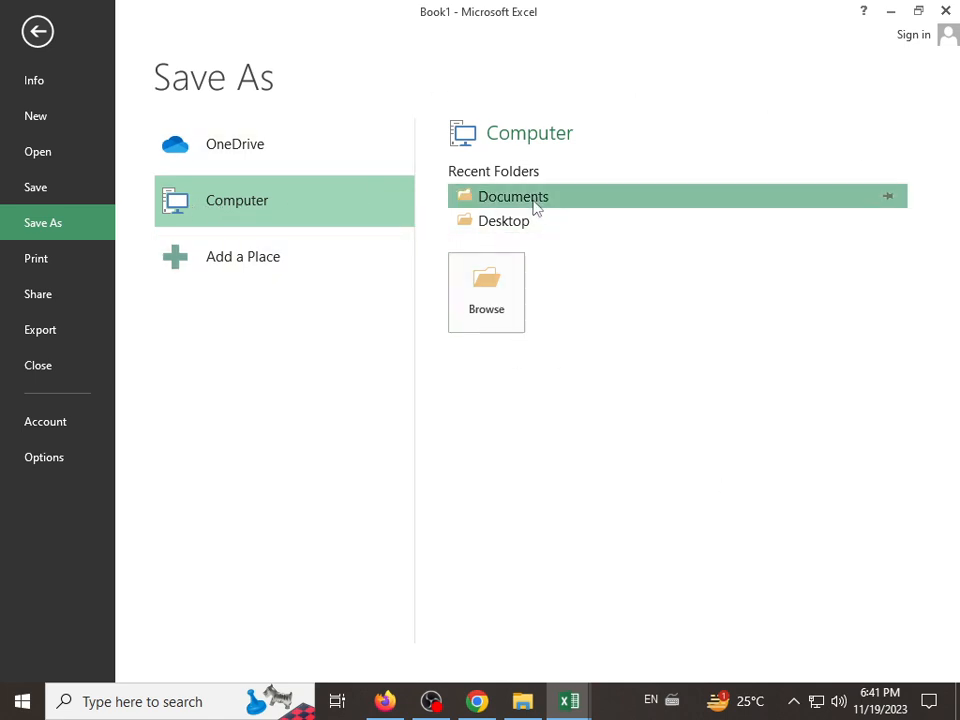
{"action": "left_click", "coordinate": [563, 16]}
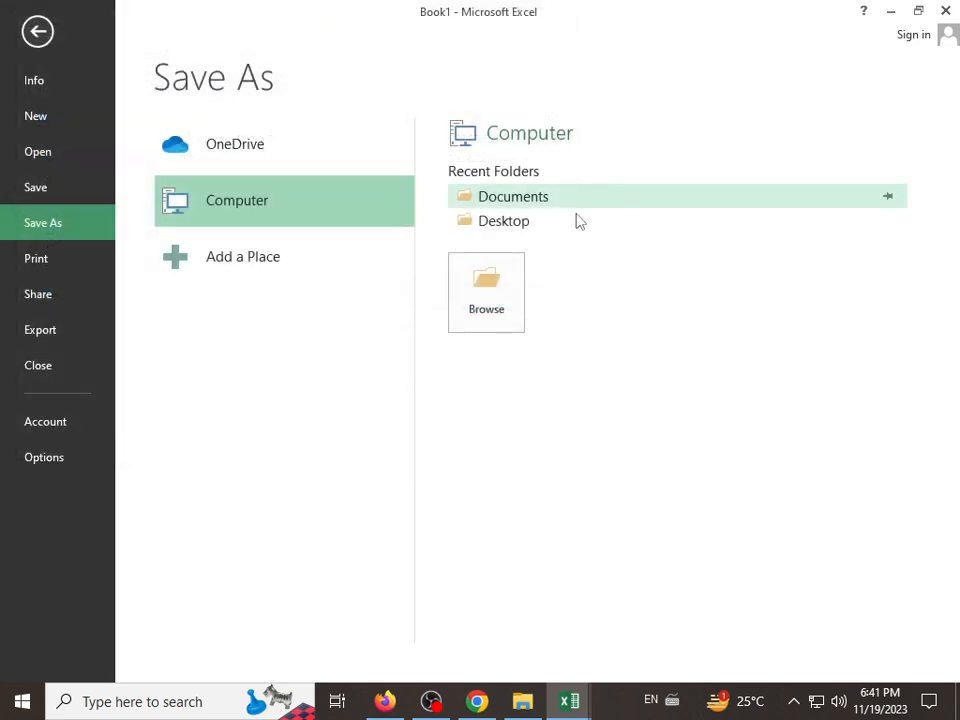
{"action": "left_click", "coordinate": [549, 234]}
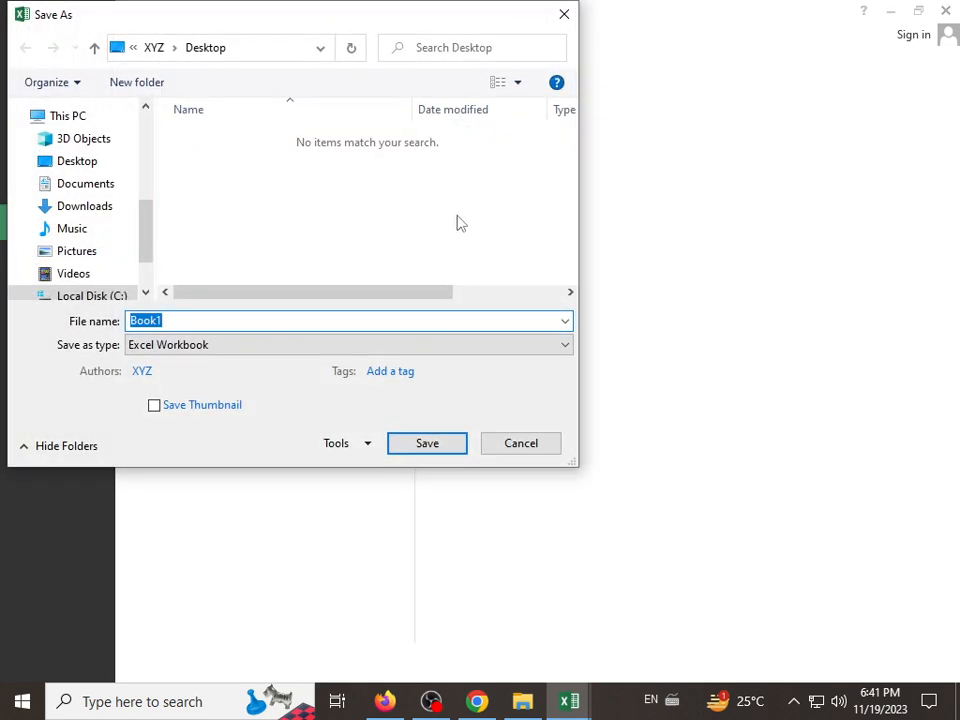
{"action": "left_click", "coordinate": [566, 16]}
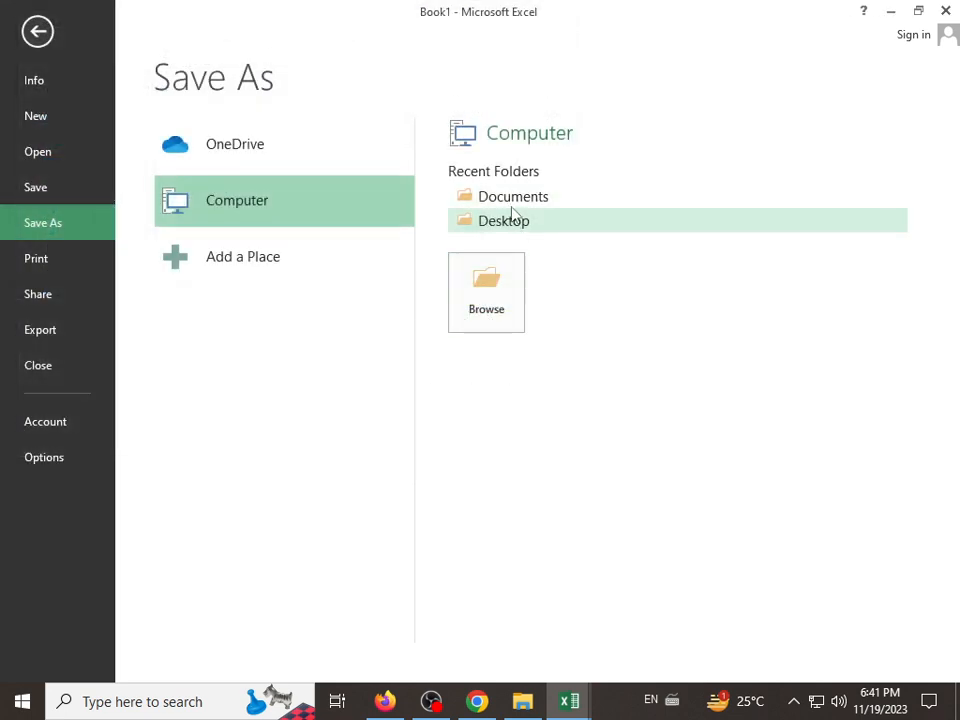
Browse for a save location on Local Disk (D:) and open the personal folder beside Wallpaper.
{"action": "left_click", "coordinate": [484, 308]}
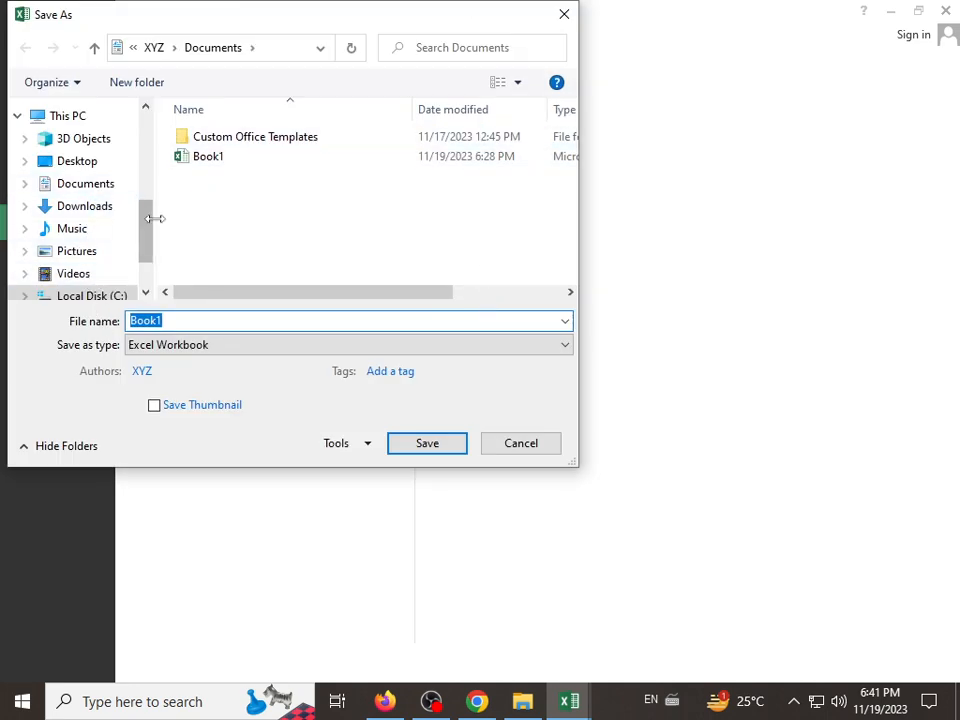
{"action": "scroll", "coordinate": [111, 168], "scroll_direction": "down", "scroll_amount": 2}
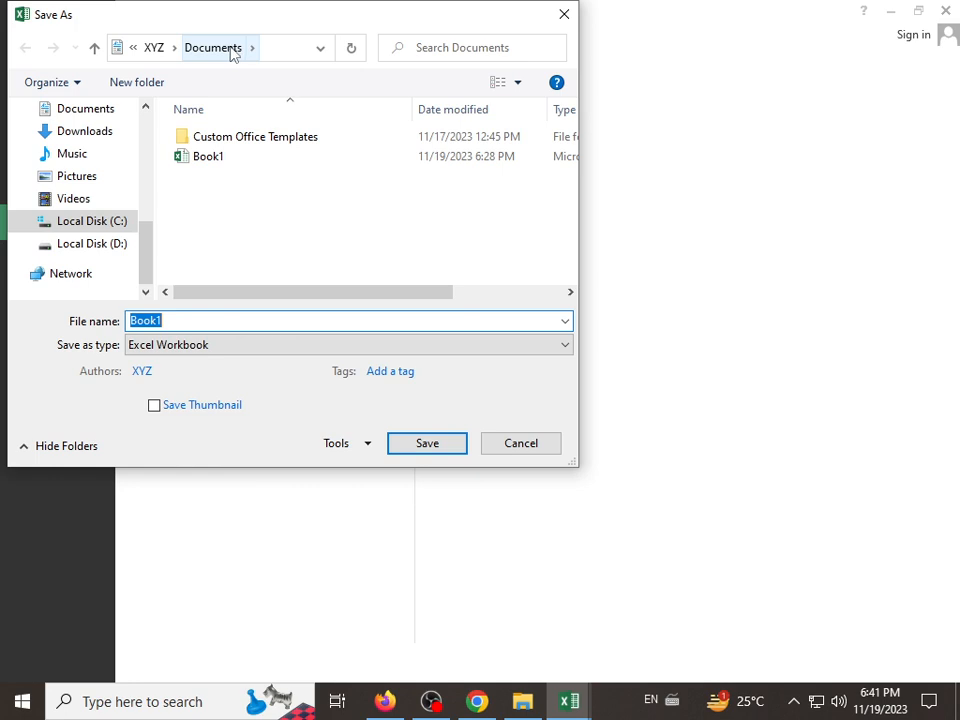
{"action": "left_click", "coordinate": [92, 244]}
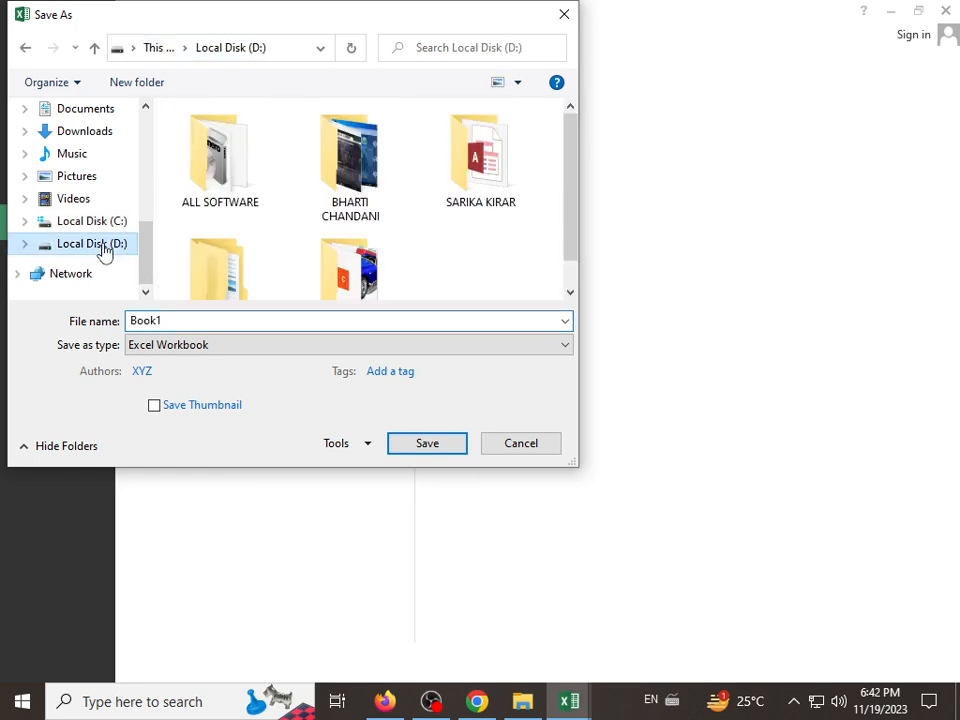
{"action": "left_click", "coordinate": [380, 243]}
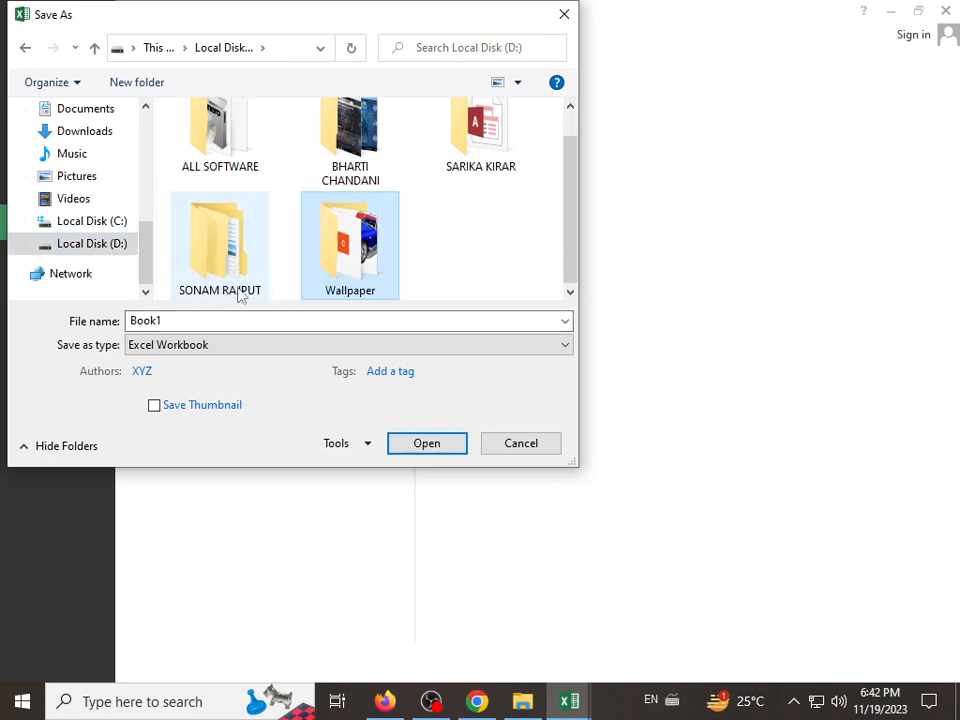
{"action": "right_click", "coordinate": [472, 240]}
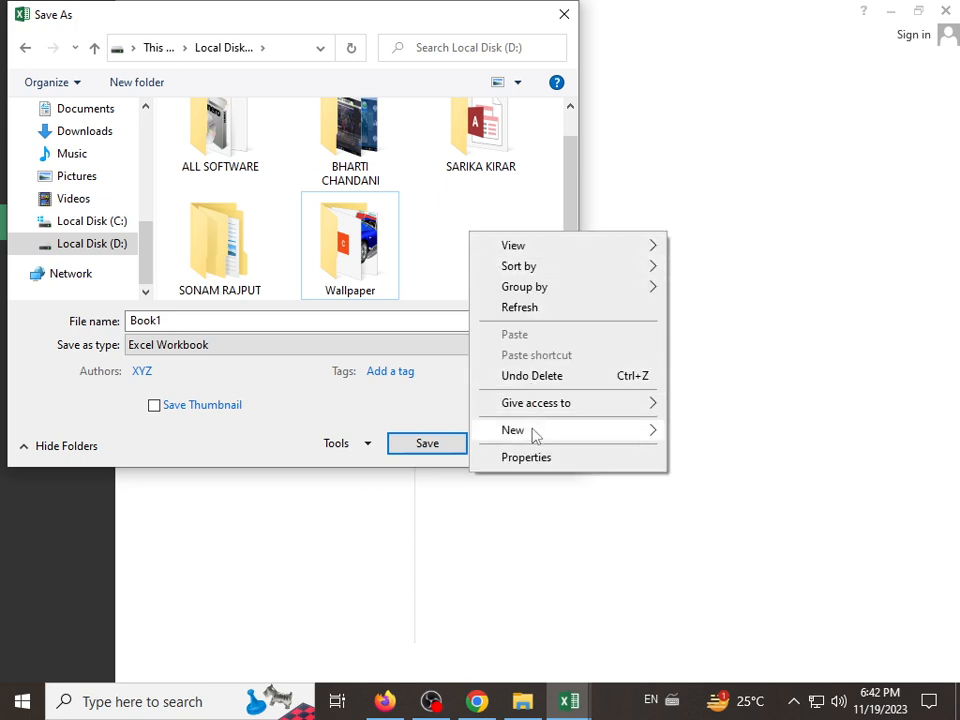
{"action": "left_click", "coordinate": [477, 209]}
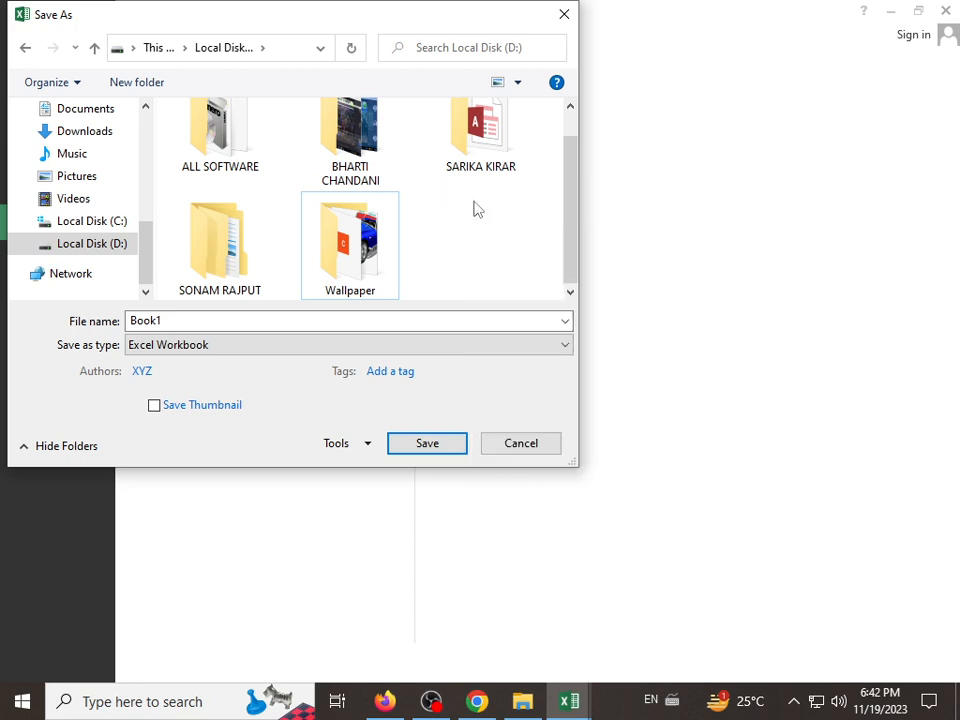
{"action": "double_click", "coordinate": [224, 265]}
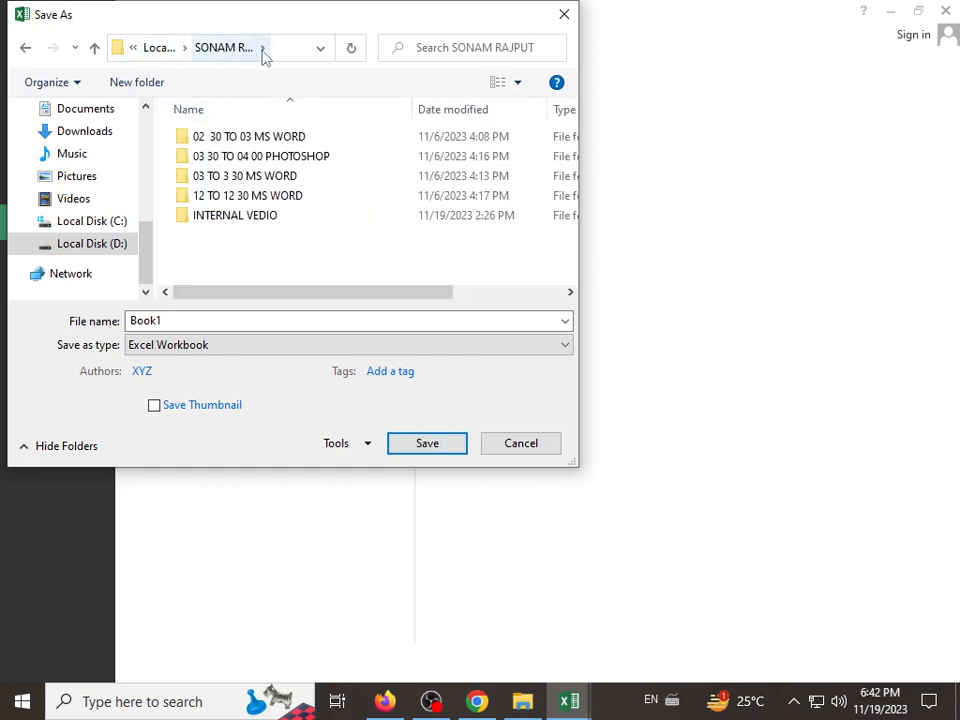
{"action": "right_click", "coordinate": [266, 261]}
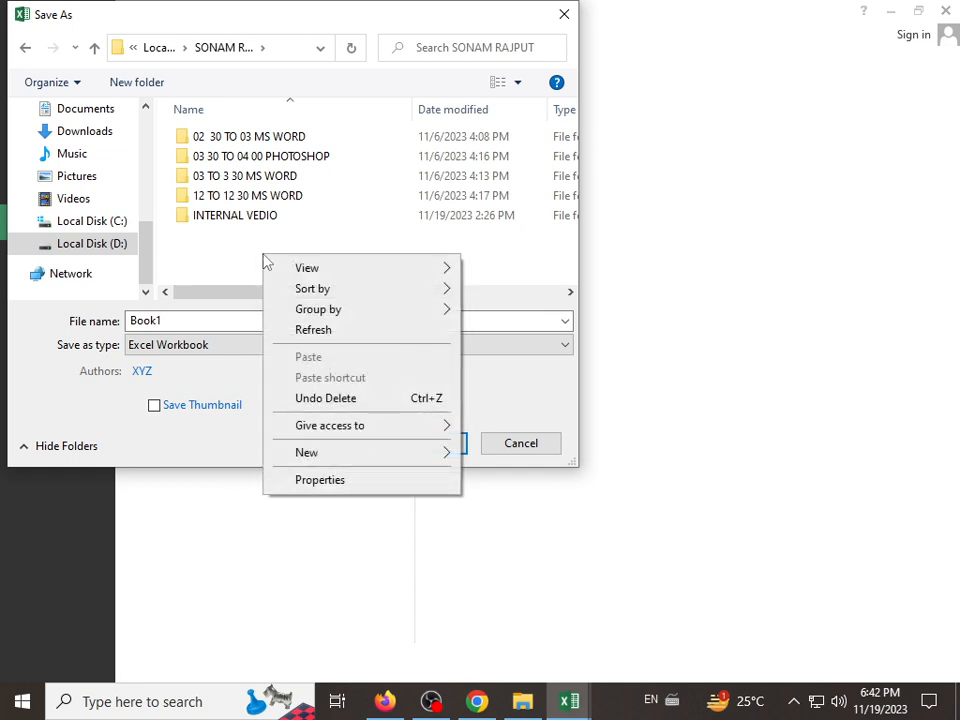
{"action": "mouse_move", "coordinate": [360, 456]}
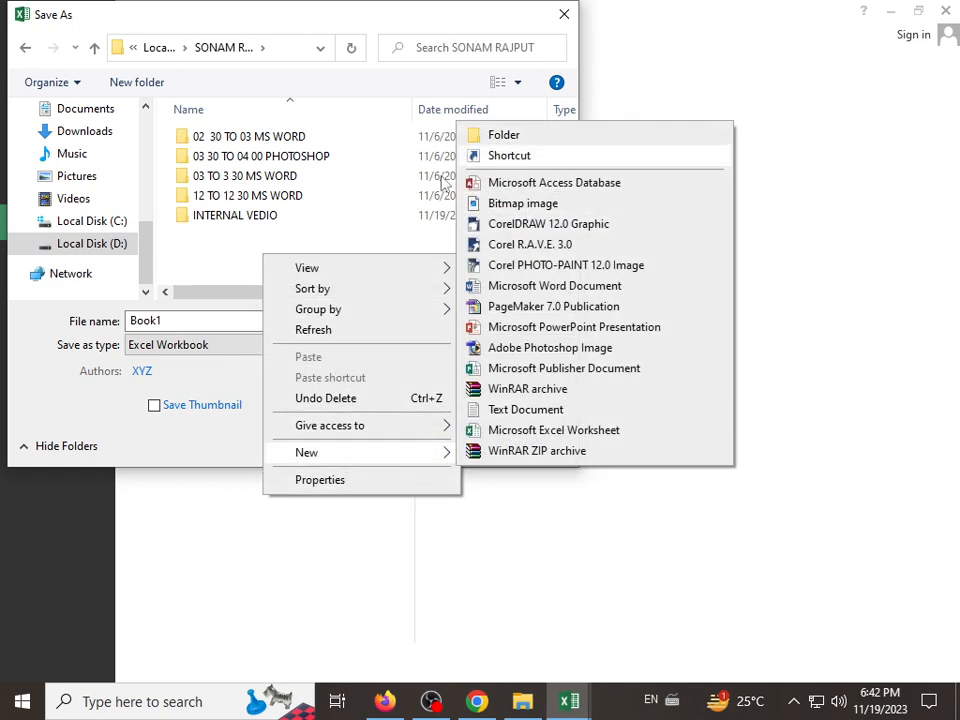
{"action": "left_click", "coordinate": [231, 251]}
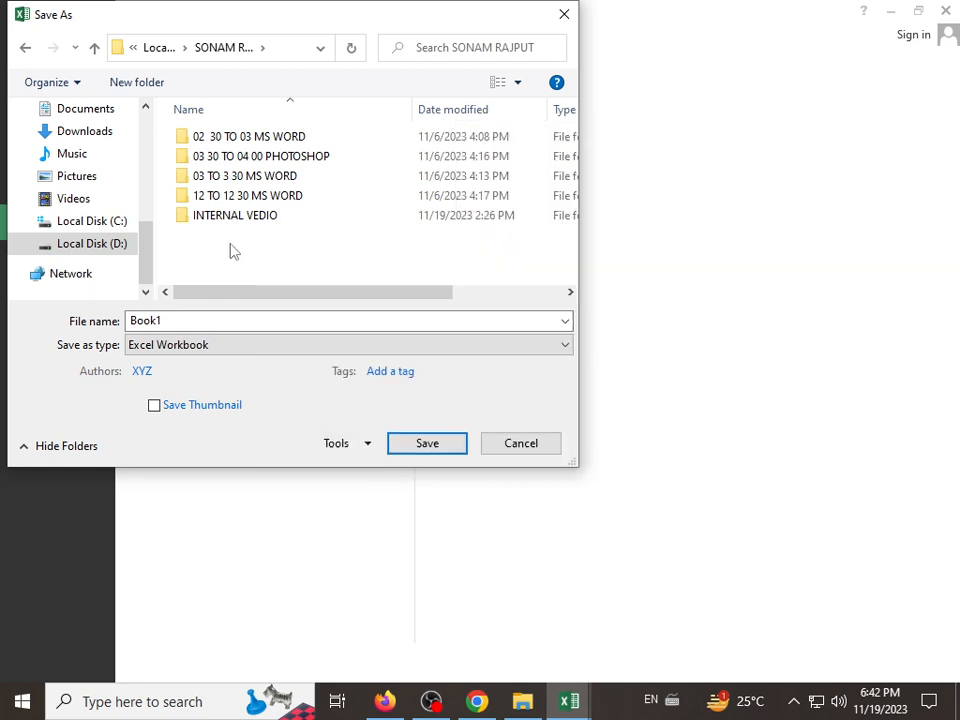
Save the workbook in the open folder under the file name "student data".
{"action": "double_click", "coordinate": [212, 322]}
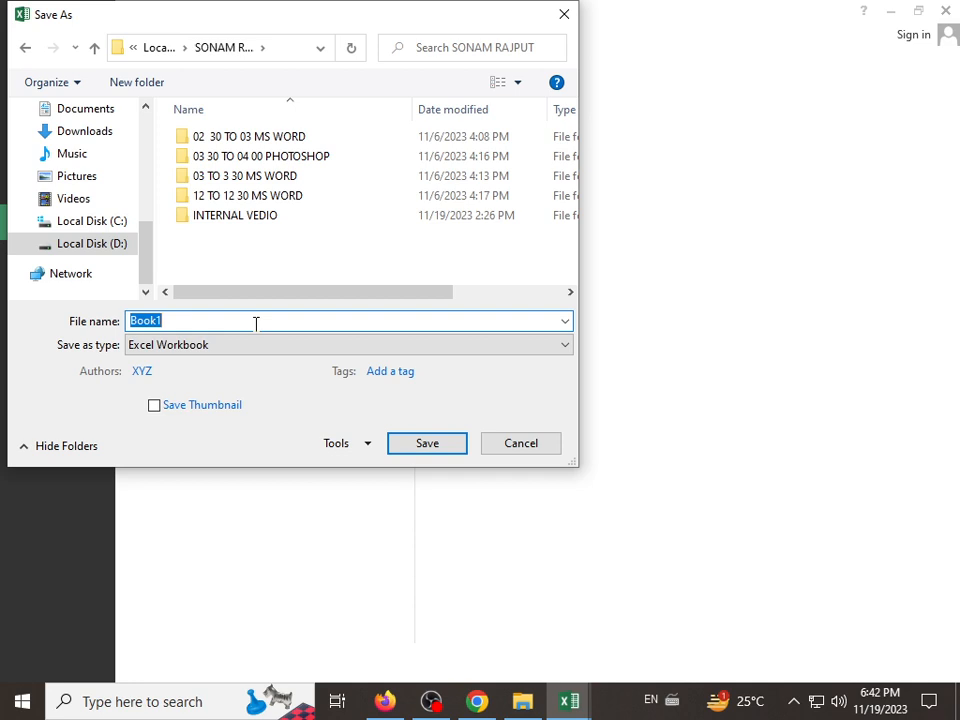
{"action": "type", "text": "student data"}
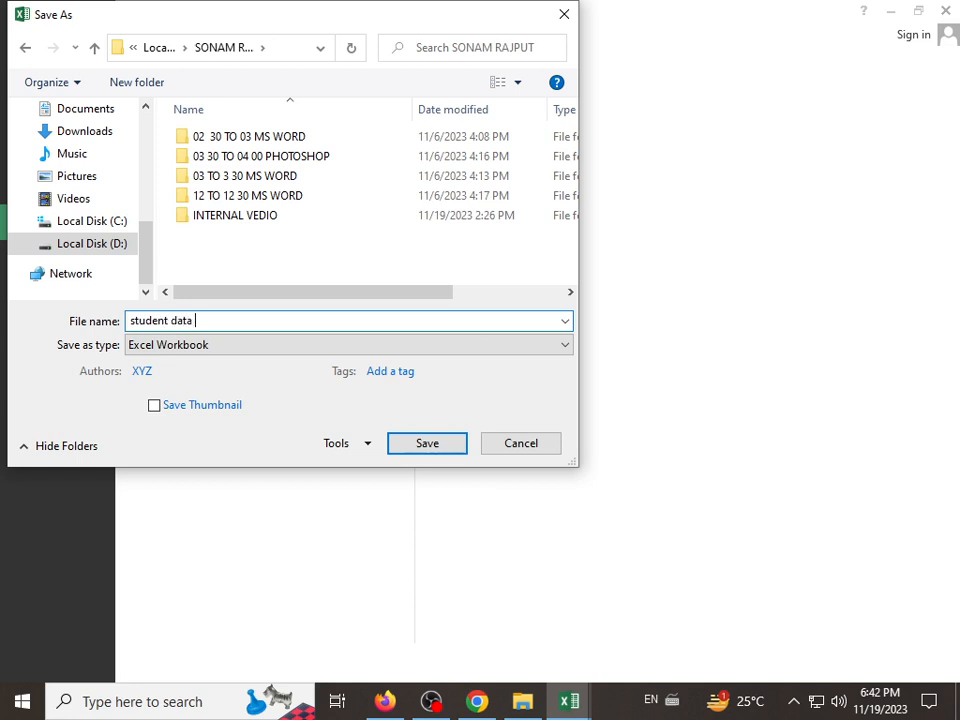
{"action": "left_click", "coordinate": [435, 449]}
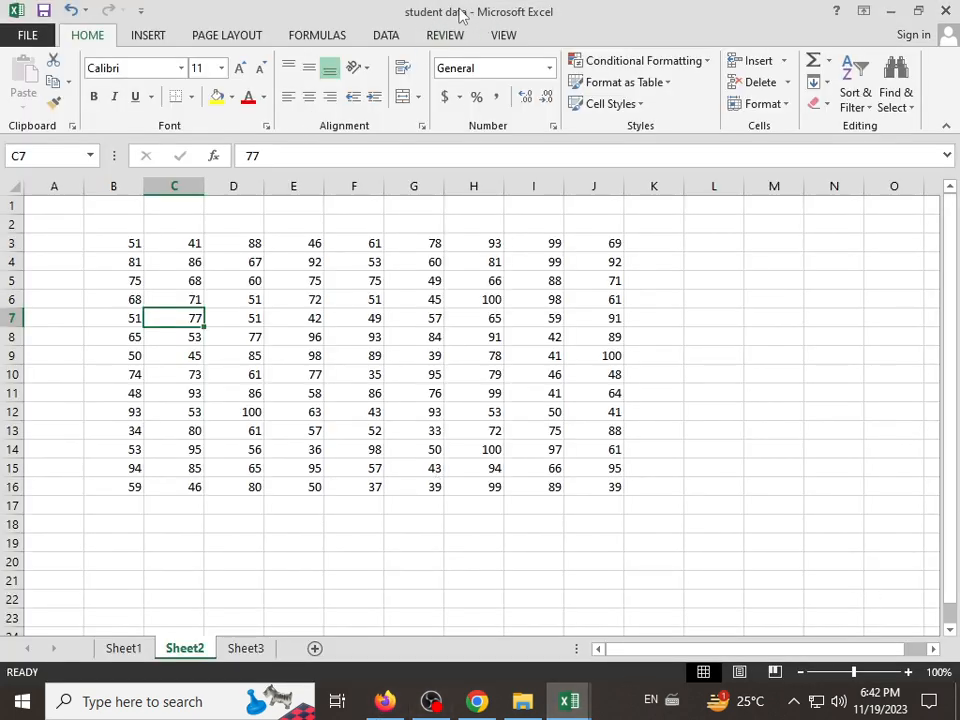
{"action": "left_click", "coordinate": [454, 340]}
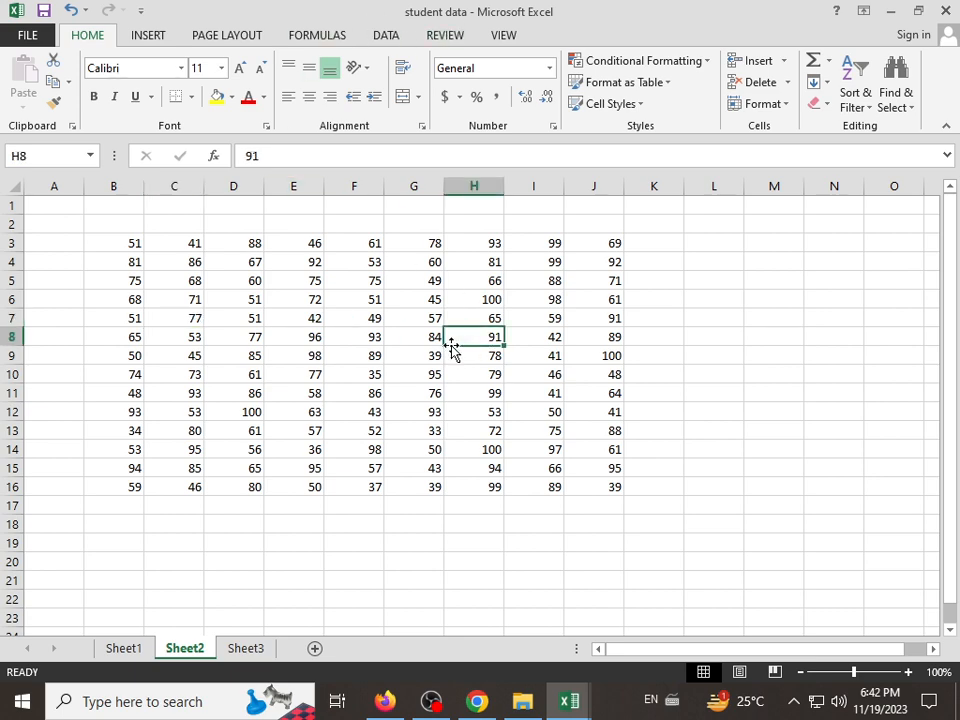
View the Save As locations for the student data workbook, and save it again under its existing name.
{"action": "left_click", "coordinate": [31, 35]}
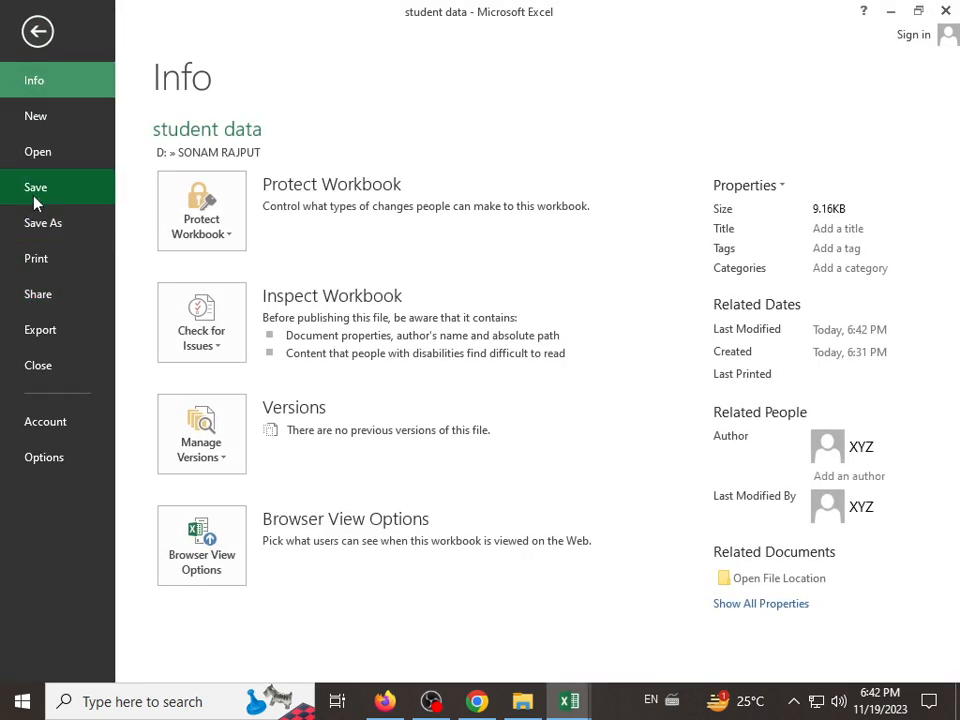
{"action": "left_click", "coordinate": [62, 225]}
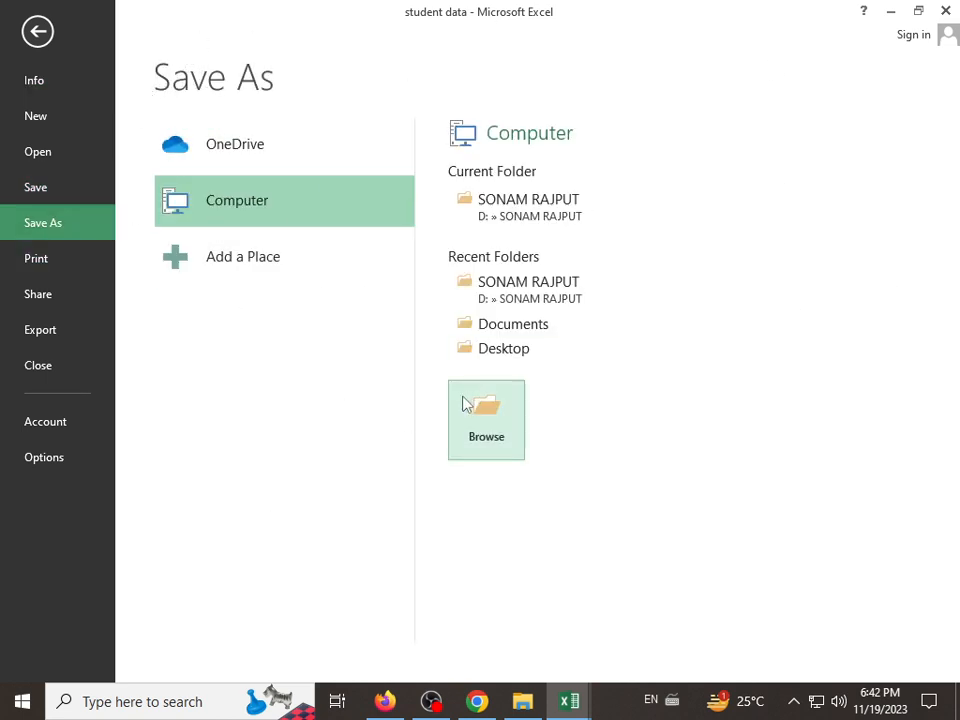
{"action": "left_click", "coordinate": [35, 198]}
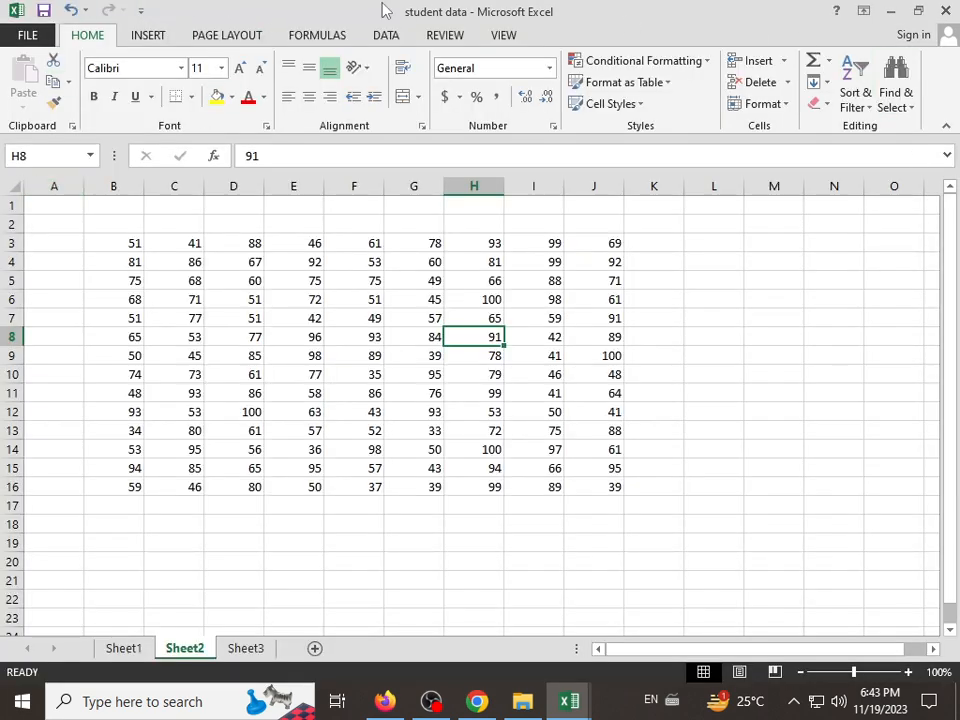
{"action": "left_click", "coordinate": [30, 34]}
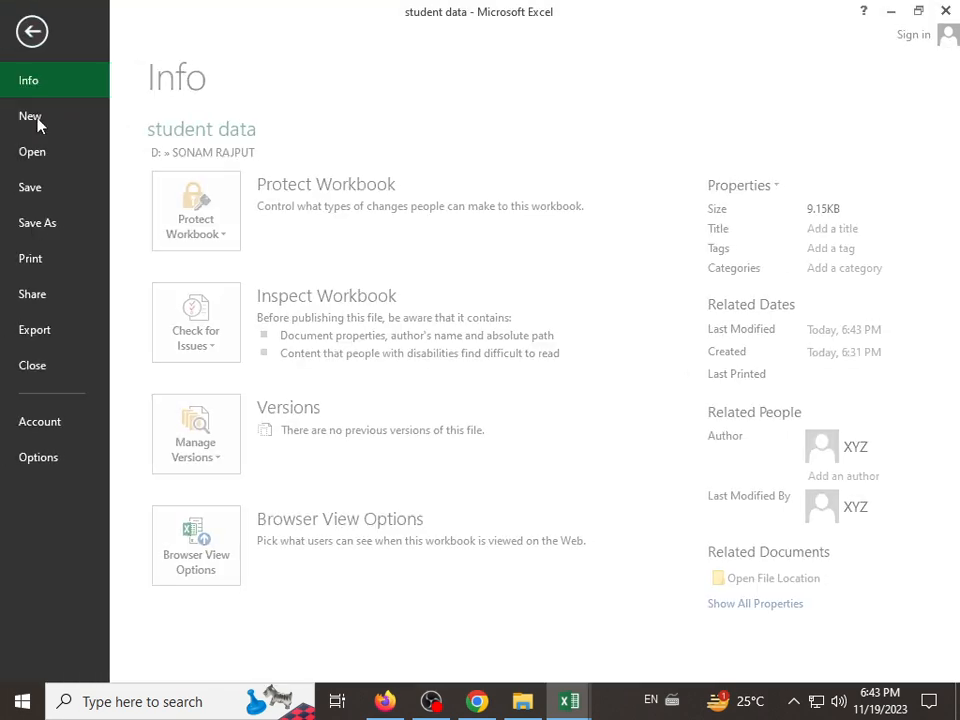
{"action": "left_click", "coordinate": [38, 30]}
{"action": "left_click", "coordinate": [478, 378]}
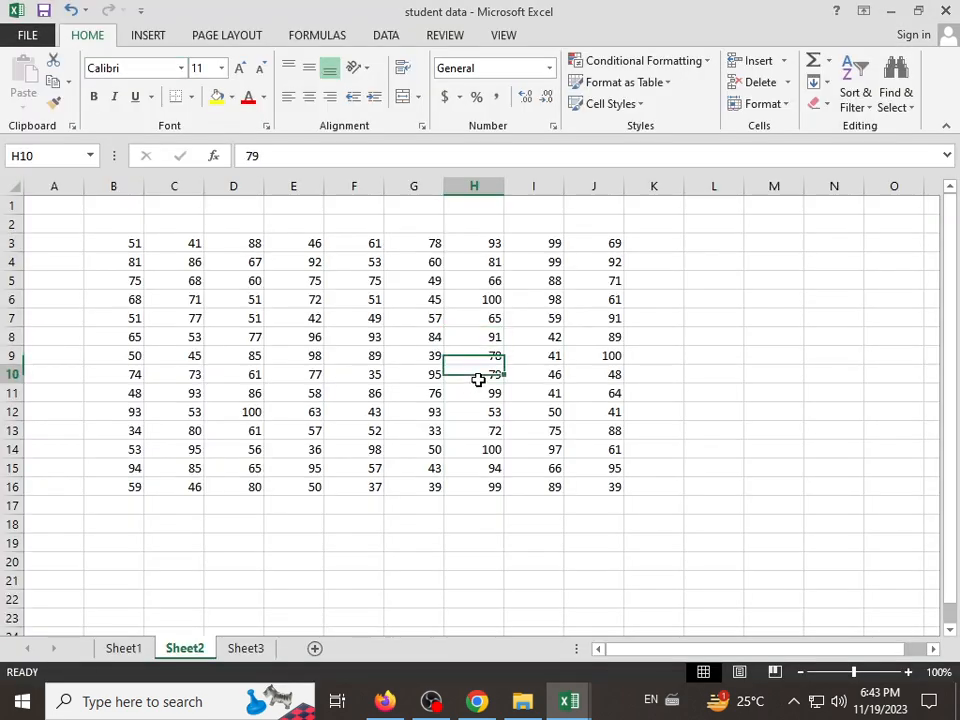
{"action": "left_click", "coordinate": [606, 259]}
{"action": "left_click", "coordinate": [637, 248]}
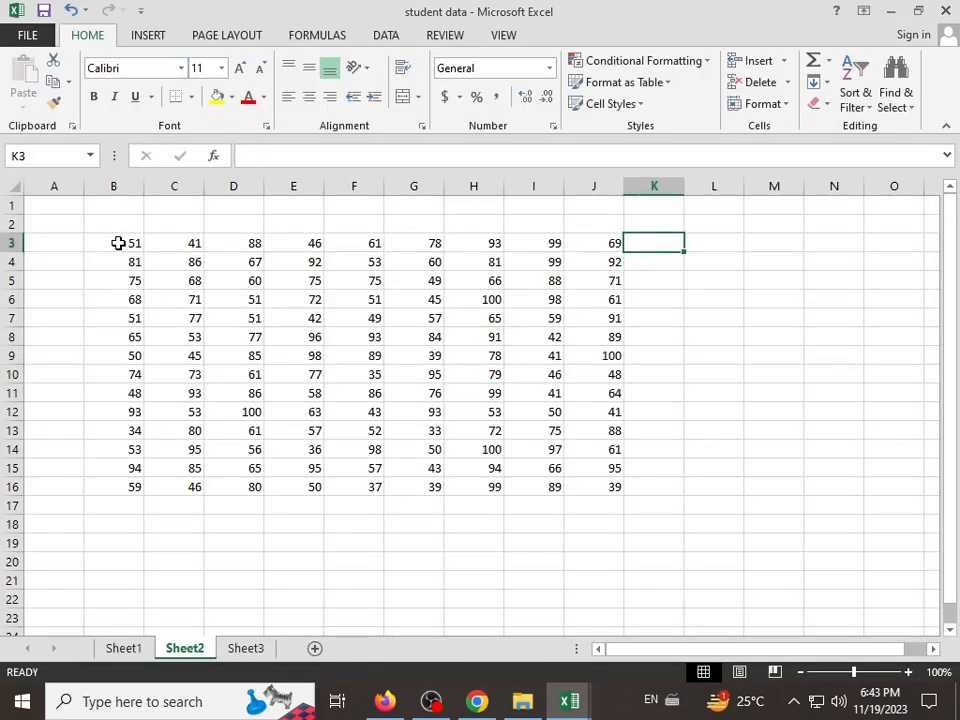
{"action": "left_click_drag", "start_coordinate": [117, 243], "coordinate": [610, 488]}
{"action": "left_click", "coordinate": [22, 35]}
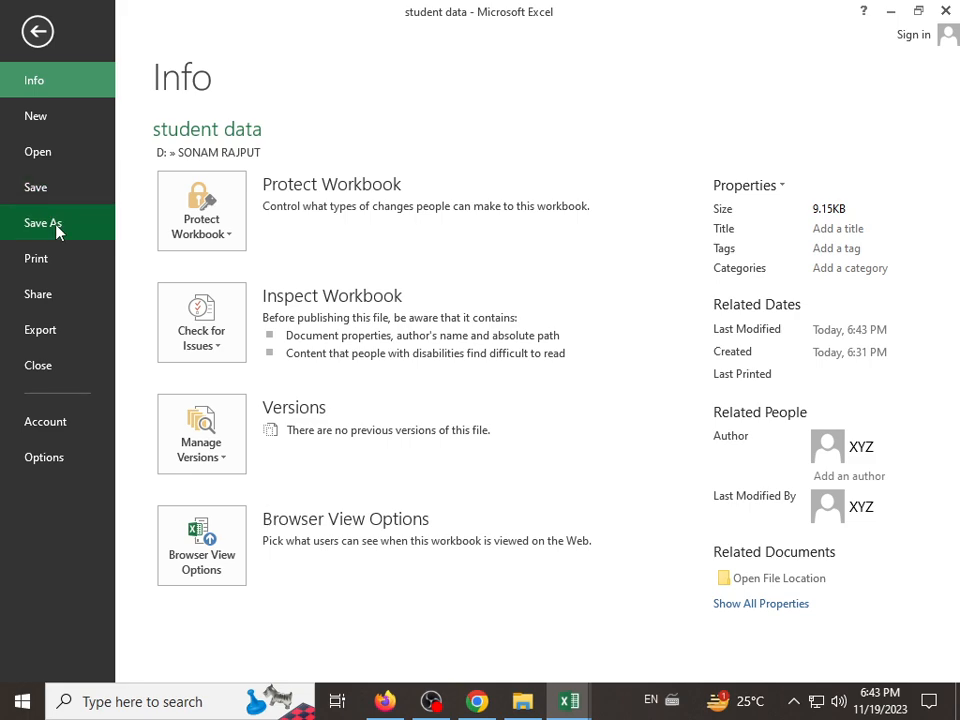
{"action": "left_click", "coordinate": [40, 32]}
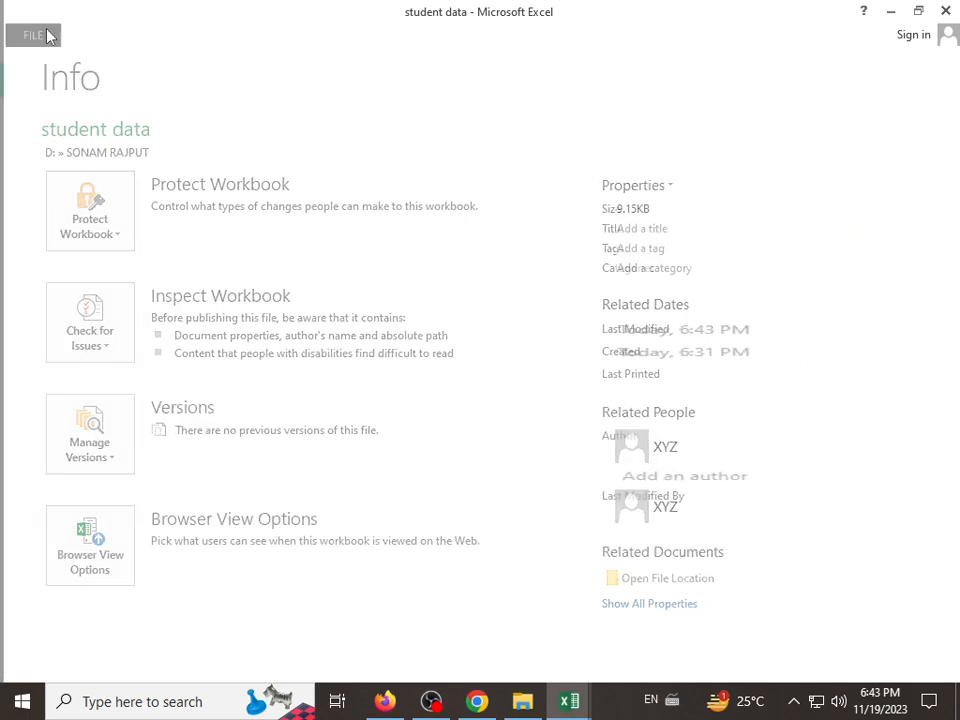
{"action": "left_click", "coordinate": [650, 288]}
{"action": "left_click", "coordinate": [658, 240]}
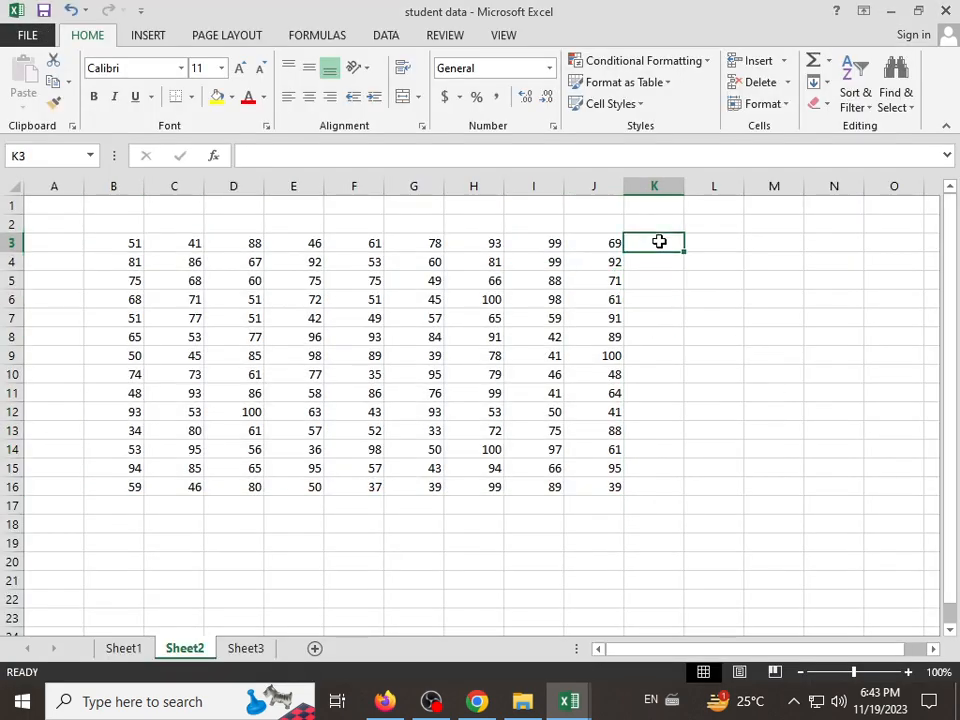
Close the student data workbook and close Academic calendar1 without saving its changes.
{"action": "left_click", "coordinate": [945, 10]}
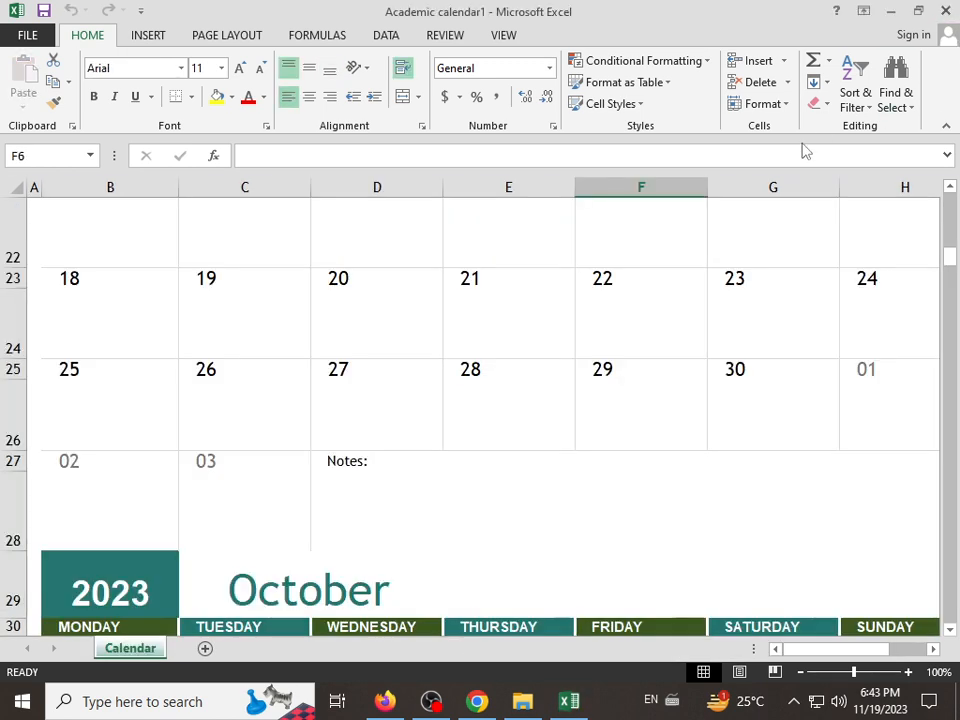
{"action": "left_click", "coordinate": [944, 11]}
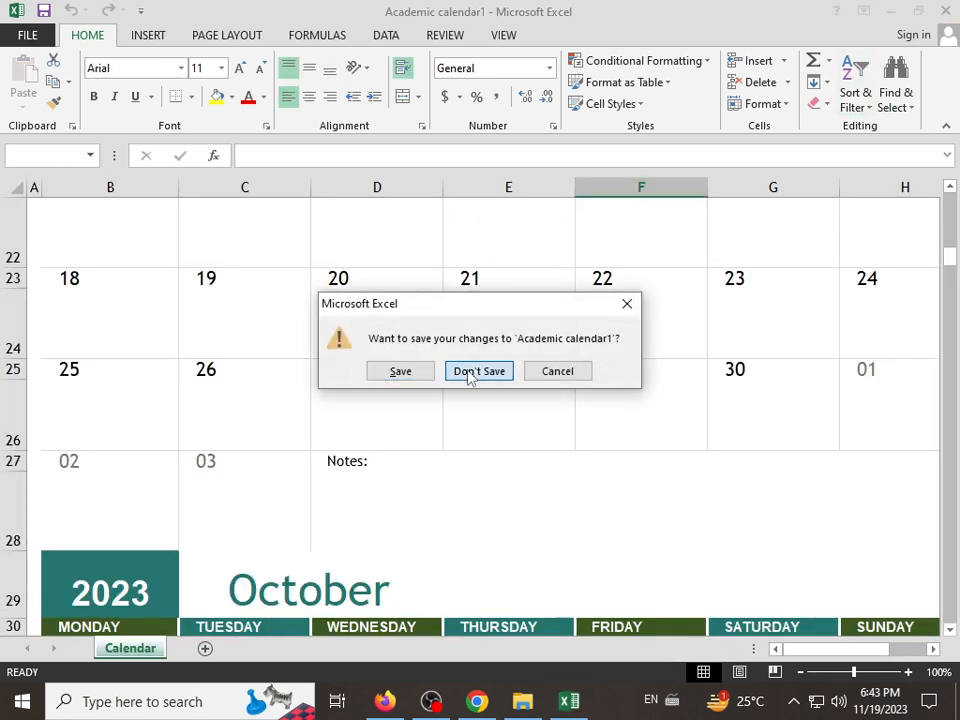
{"action": "left_click", "coordinate": [465, 373]}
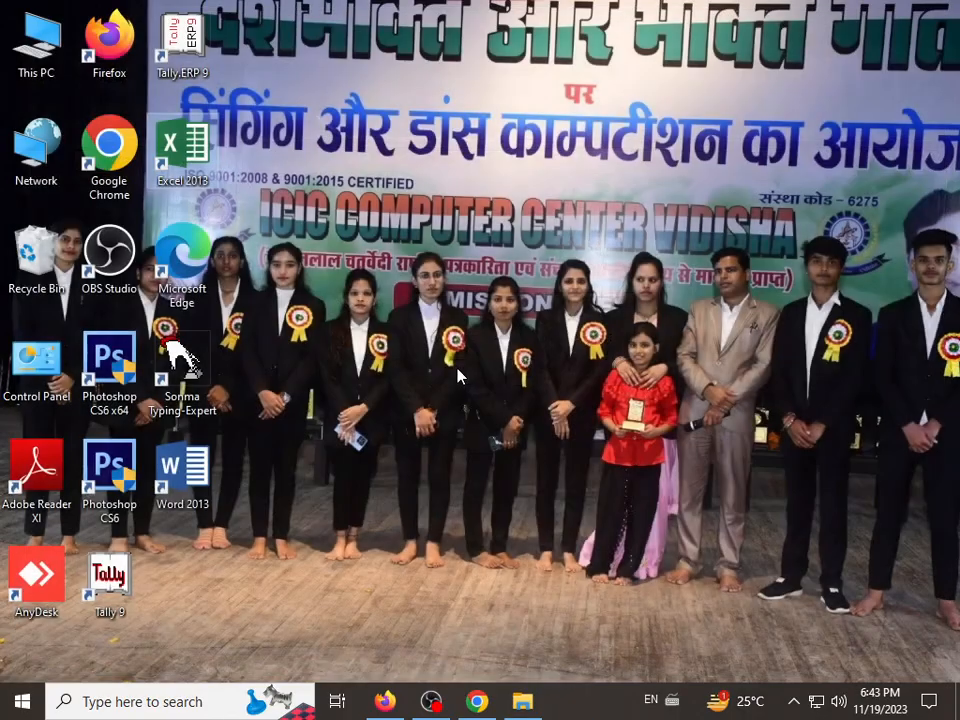
Reopen the student data workbook from the personal folder on Local Disk (D:) using File Explorer.
{"action": "double_click", "coordinate": [35, 62]}
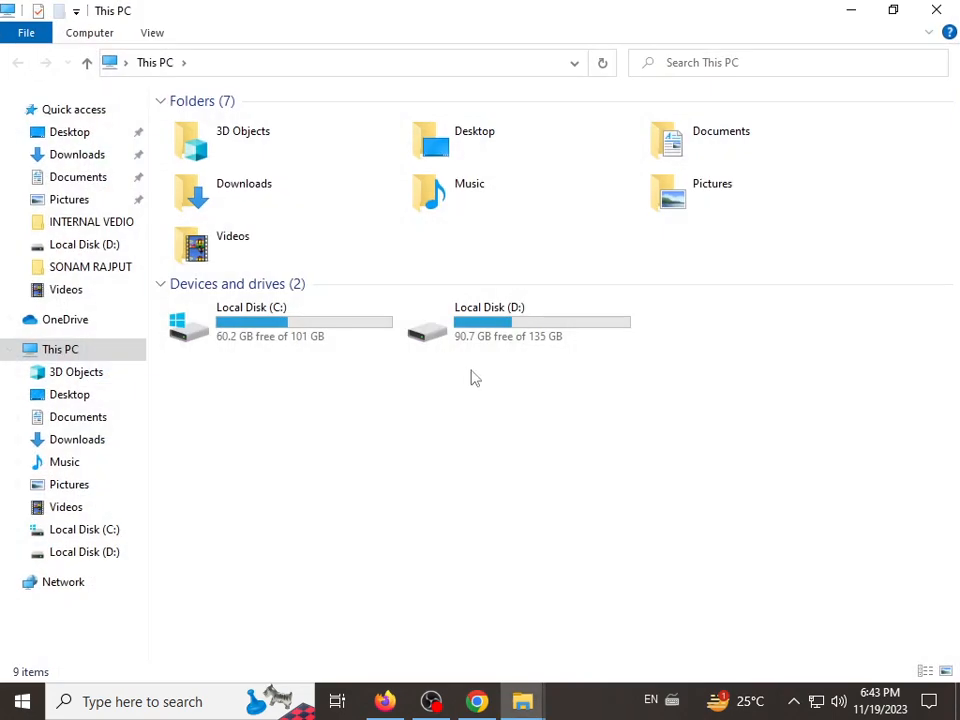
{"action": "double_click", "coordinate": [496, 334]}
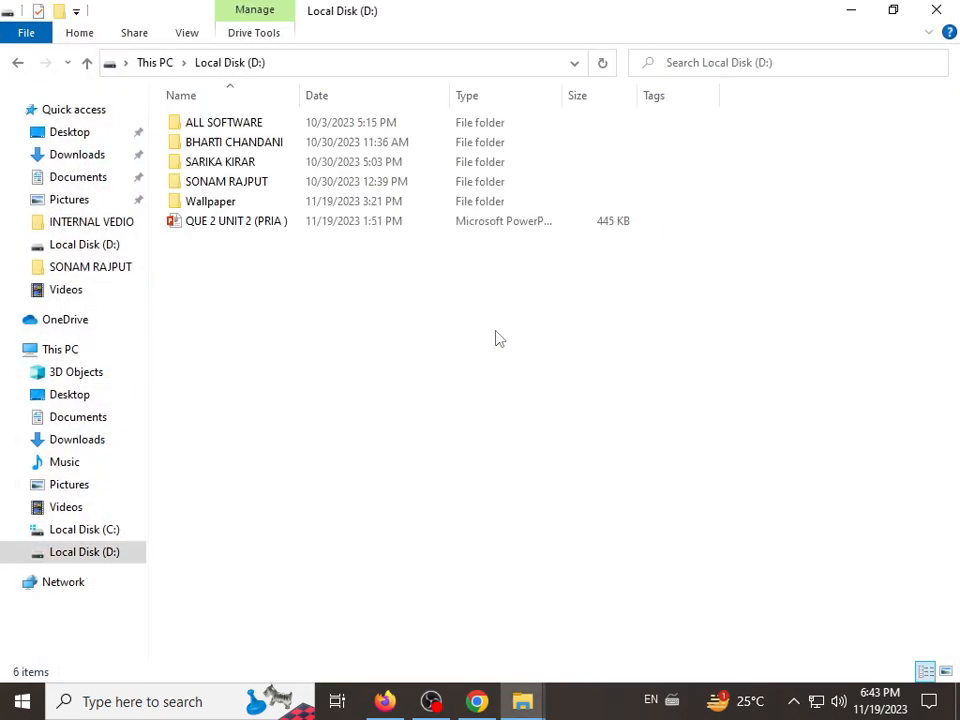
{"action": "double_click", "coordinate": [257, 189]}
{"action": "left_click", "coordinate": [256, 184]}
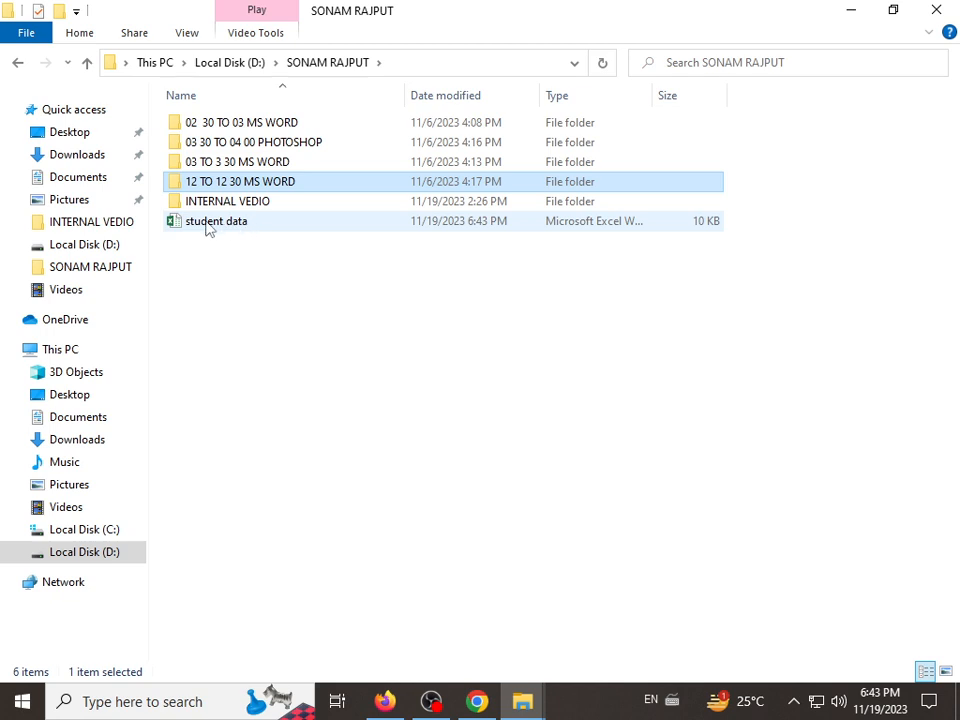
{"action": "double_click", "coordinate": [251, 222]}
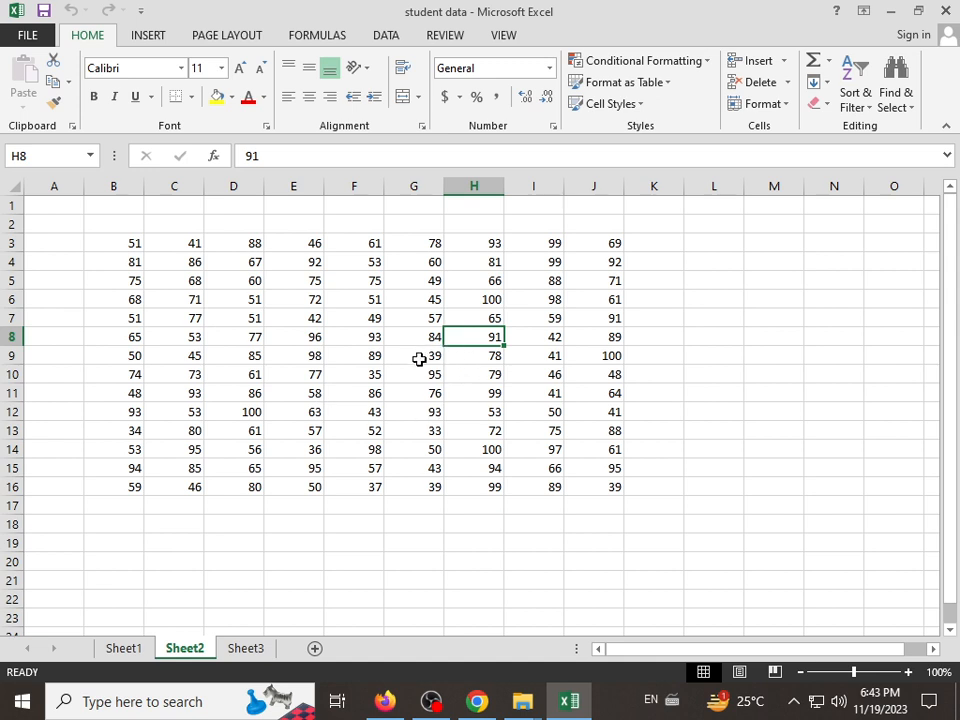
{"action": "left_click", "coordinate": [656, 265]}
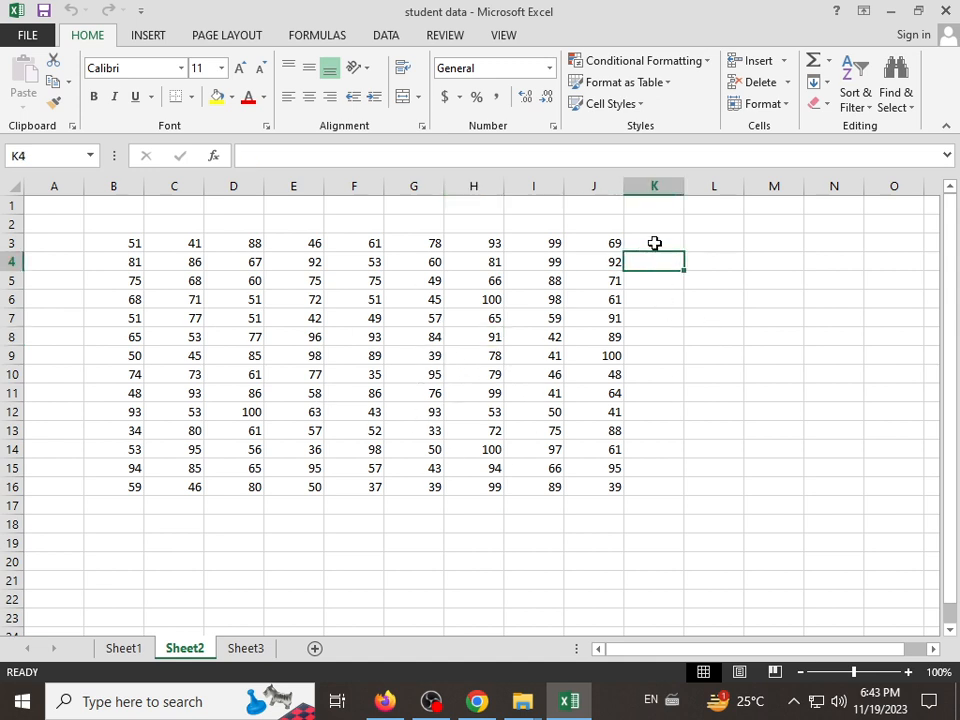
{"action": "left_click_drag", "start_coordinate": [654, 243], "coordinate": [690, 456]}
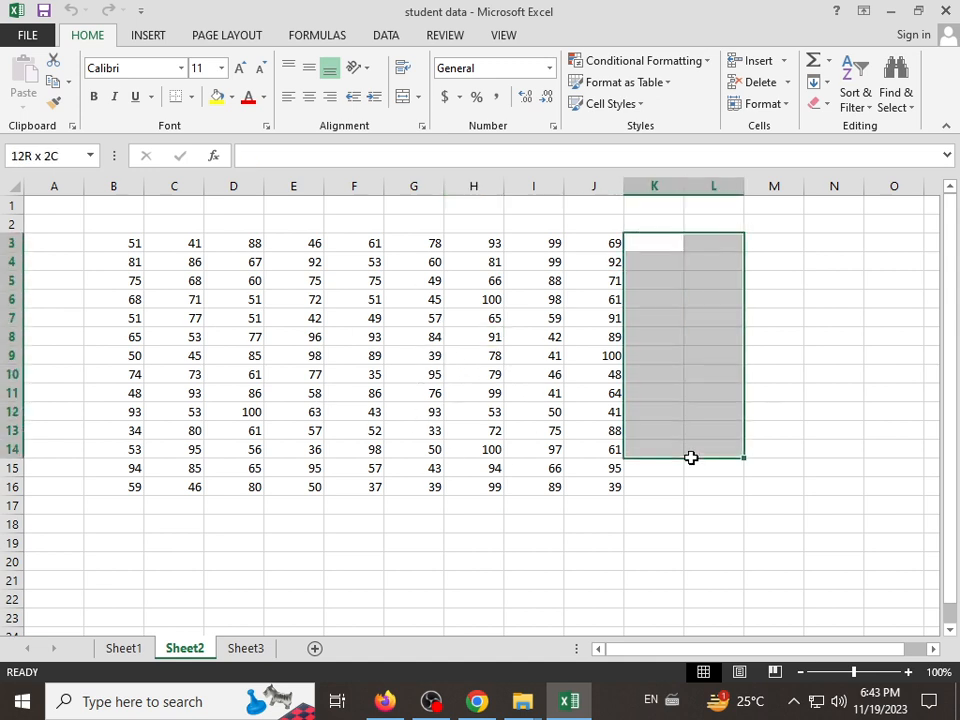
Enter 1 and 2 in A3 and A4, extend the series to 15 in A17, and autofit column A's width.
{"action": "left_click", "coordinate": [54, 243]}
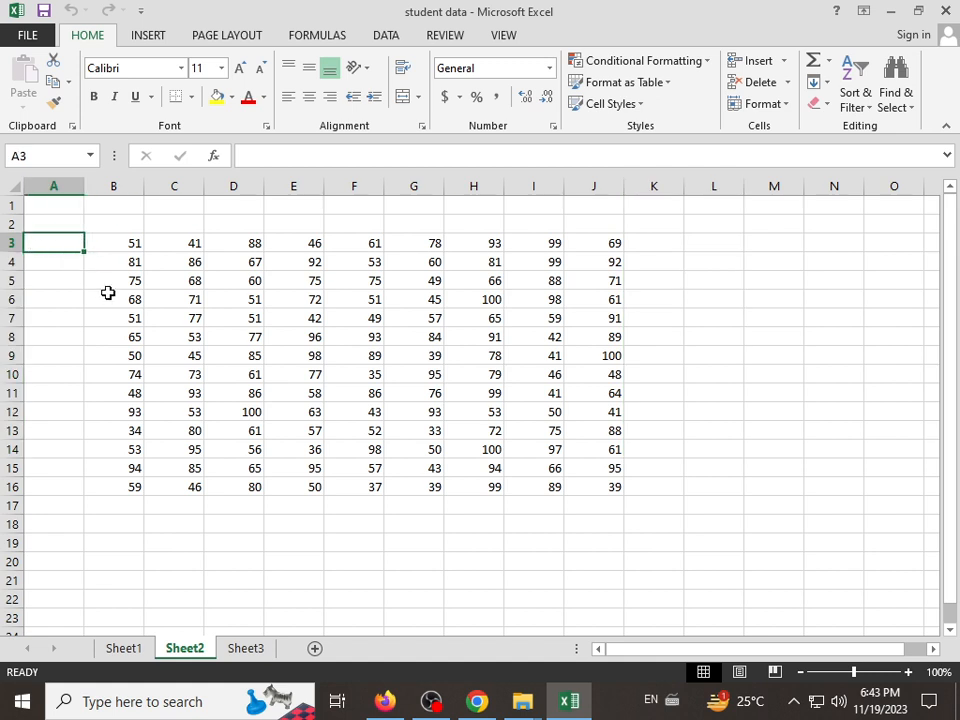
{"action": "type", "text": "1"}
{"action": "key", "text": "Return"}
{"action": "type", "text": "2"}
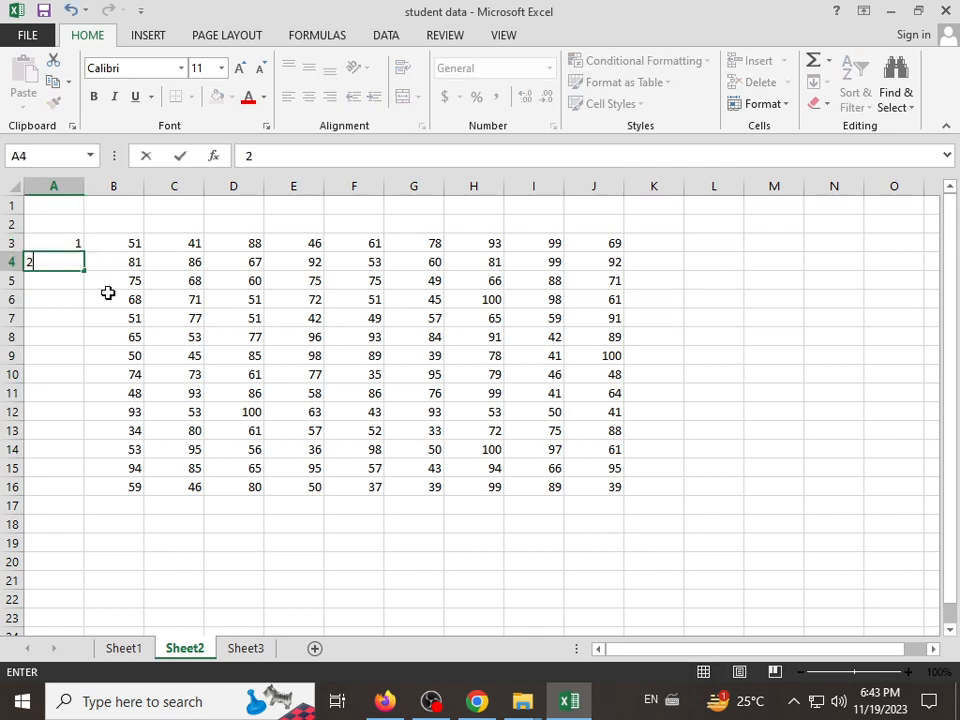
{"action": "key", "text": "Return"}
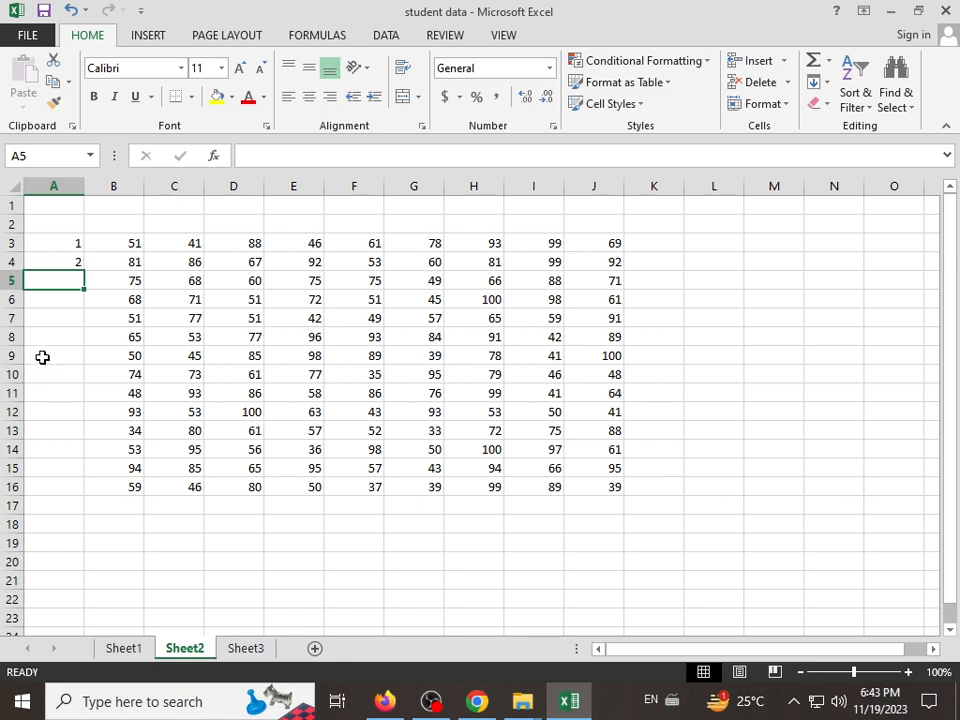
{"action": "left_click_drag", "start_coordinate": [49, 234], "coordinate": [101, 506]}
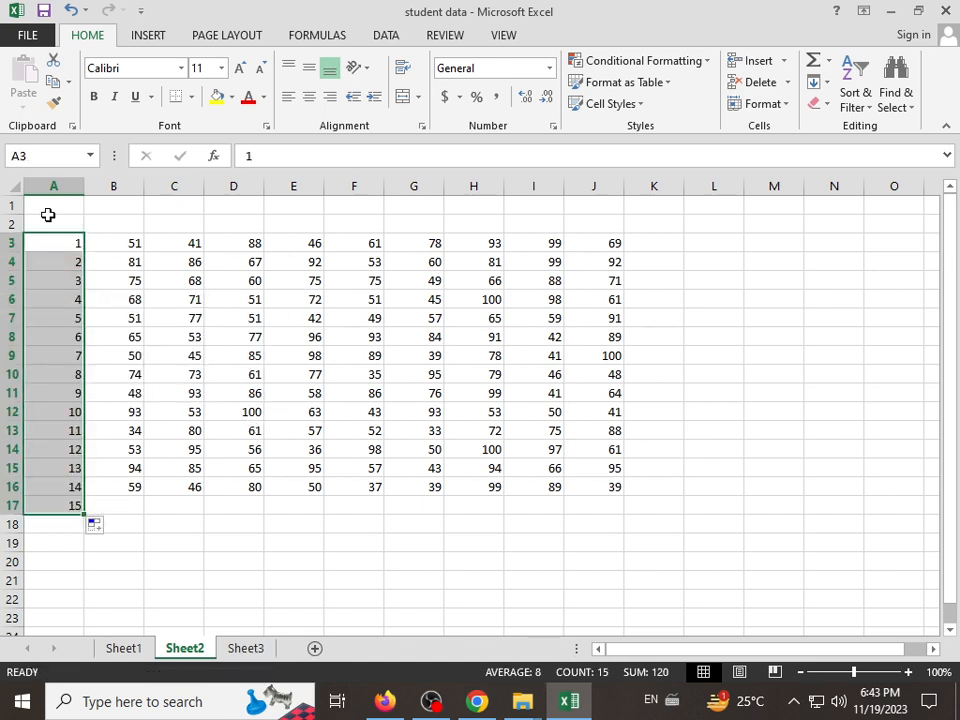
{"action": "double_click", "coordinate": [83, 186]}
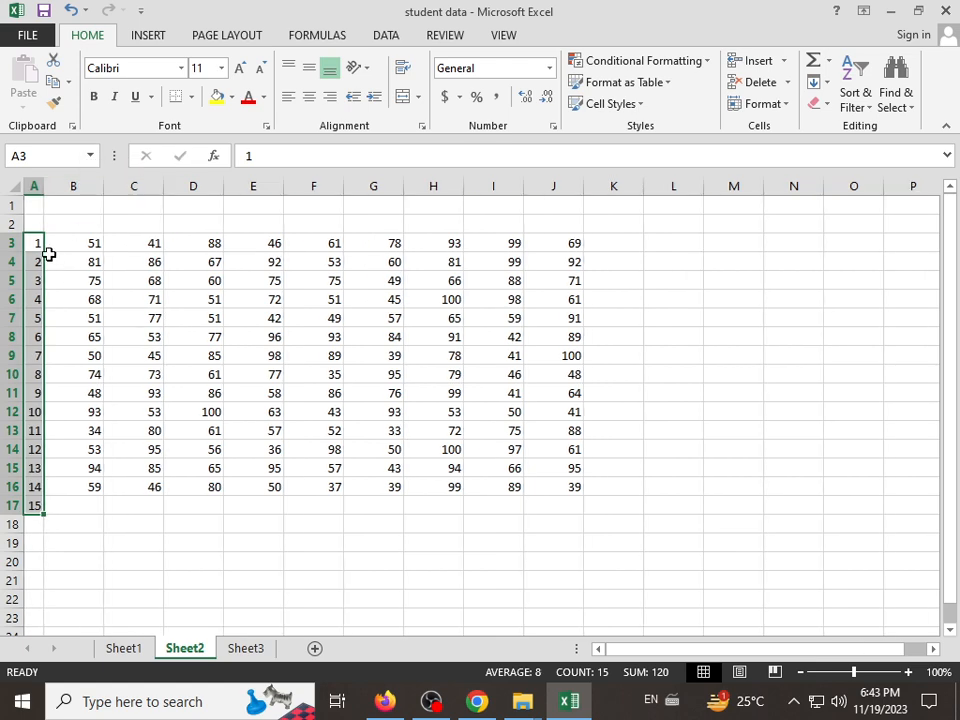
Give the whole of row 3 a yellow fill and a red font colour.
{"action": "left_click", "coordinate": [7, 242]}
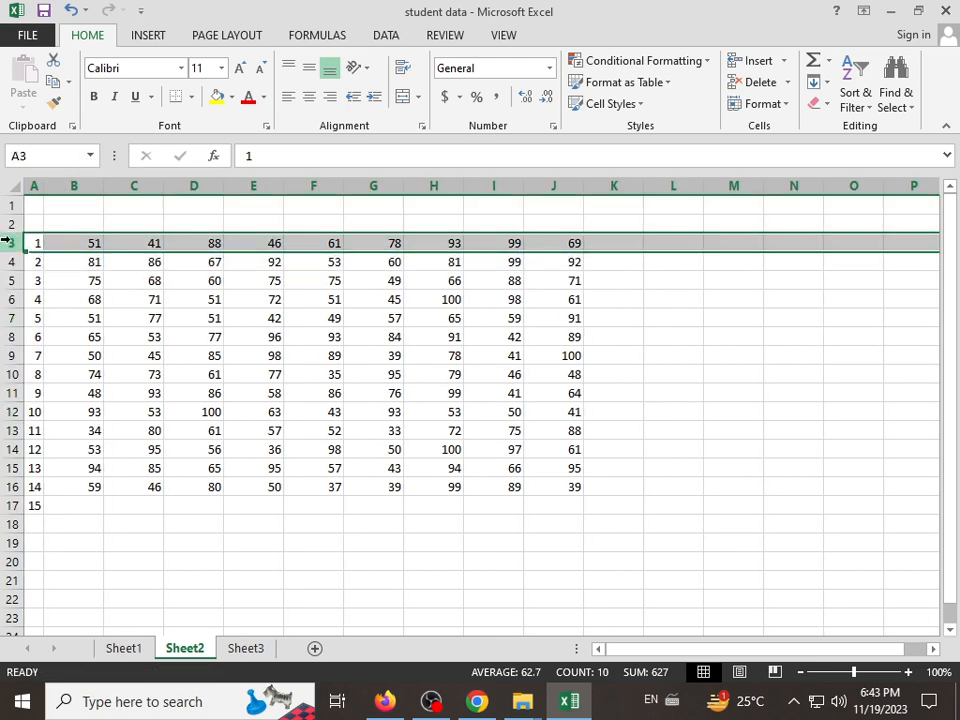
{"action": "left_click", "coordinate": [217, 96]}
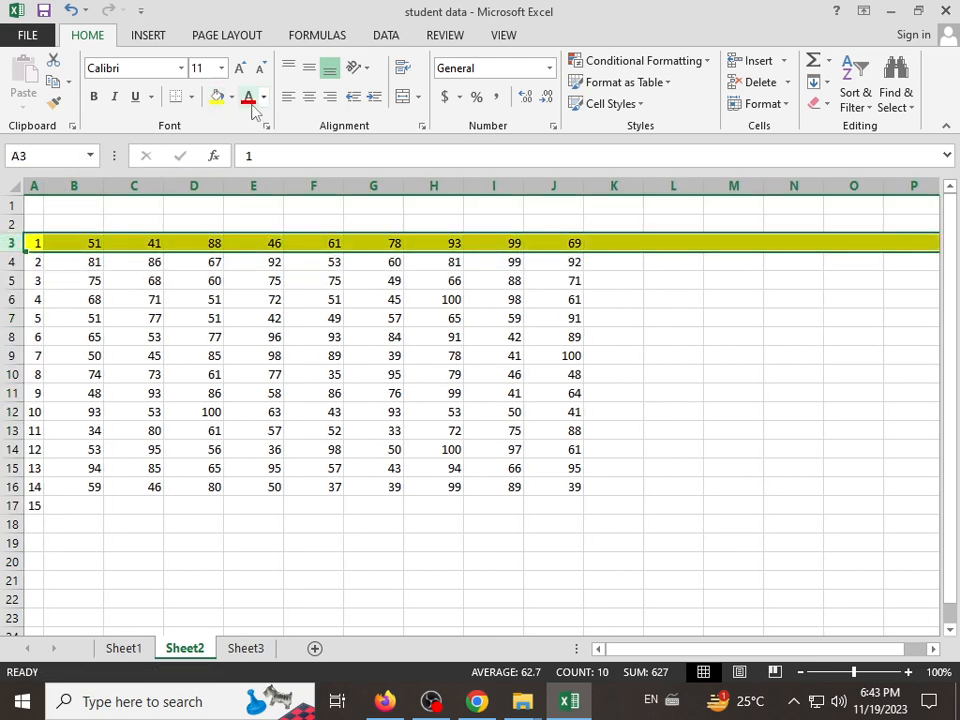
{"action": "left_click", "coordinate": [249, 97]}
{"action": "left_click", "coordinate": [236, 354]}
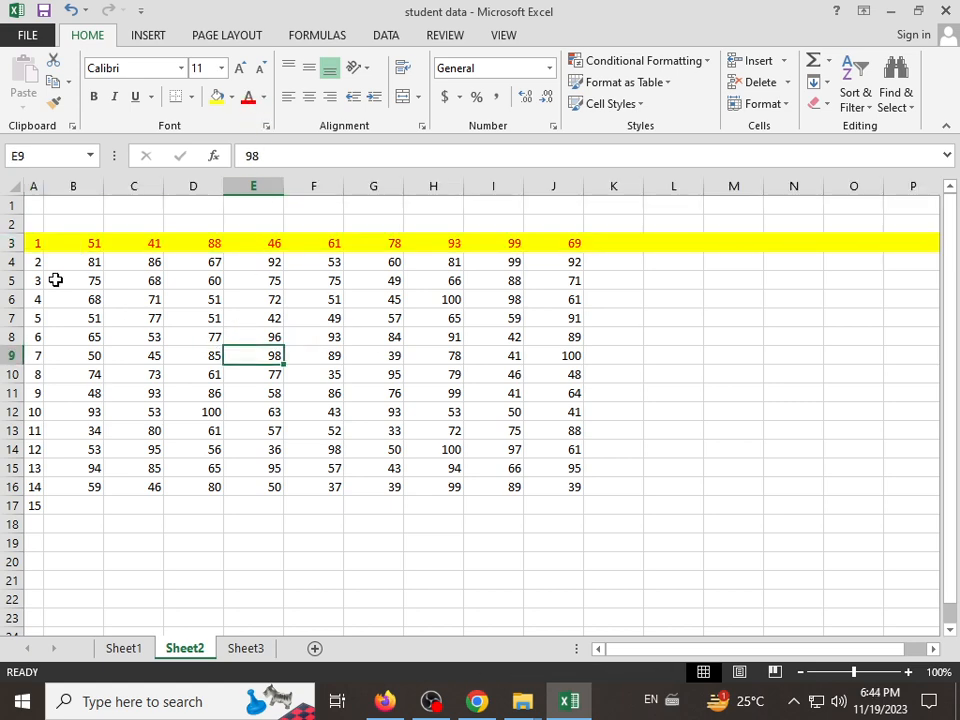
Apply a yellow fill to the whole of column A.
{"action": "left_click", "coordinate": [33, 184]}
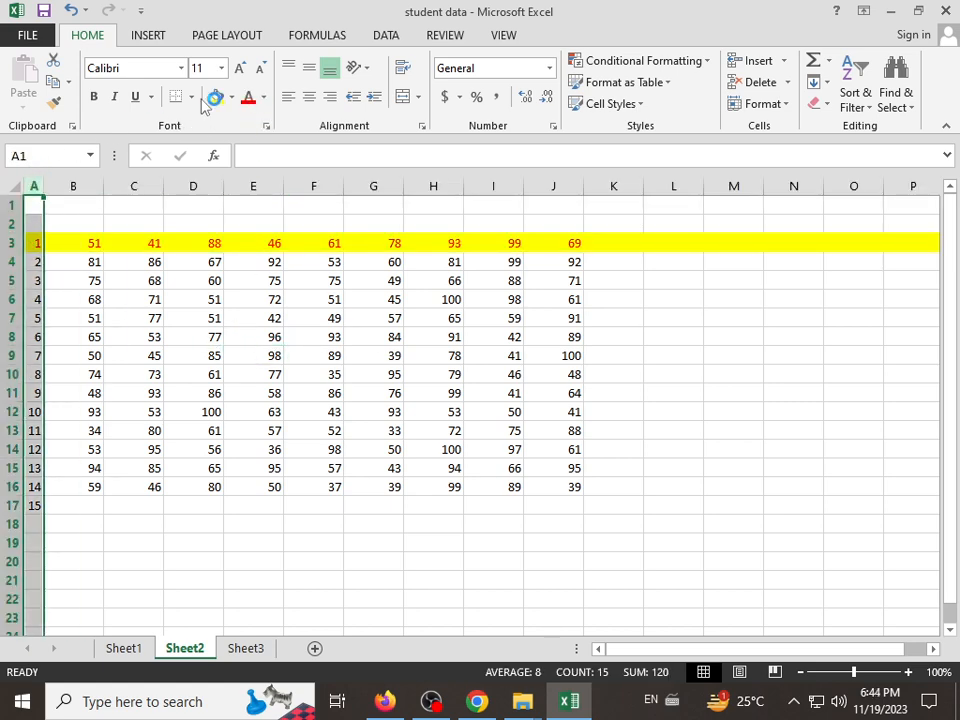
{"action": "left_click", "coordinate": [217, 96]}
{"action": "left_click_drag", "start_coordinate": [252, 358], "coordinate": [258, 345]}
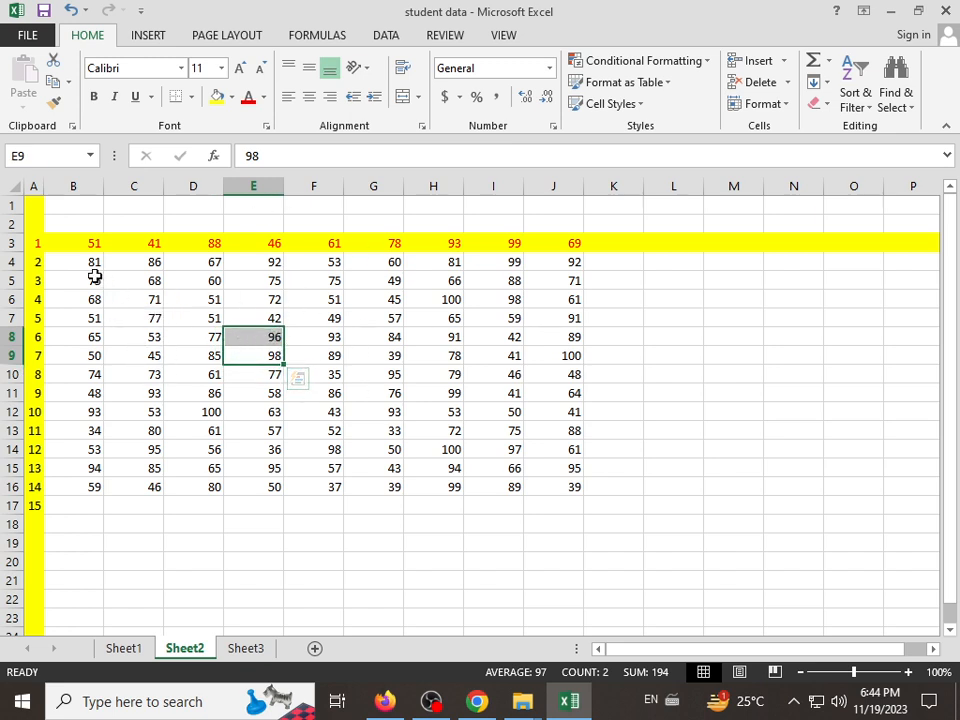
{"action": "left_click_drag", "start_coordinate": [90, 262], "coordinate": [90, 374]}
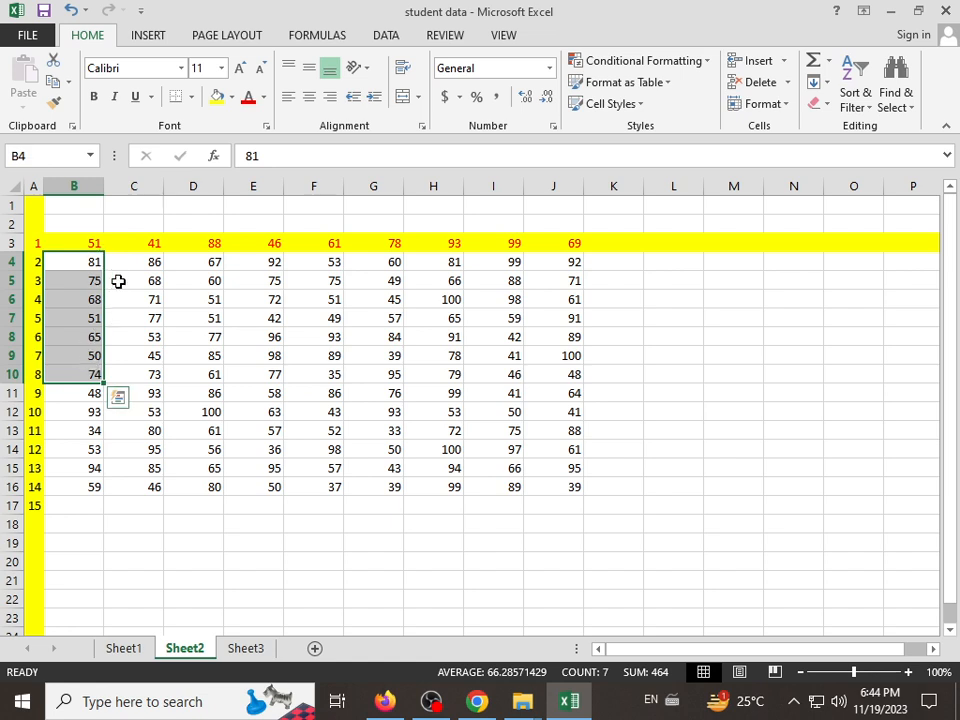
{"action": "left_click", "coordinate": [269, 354]}
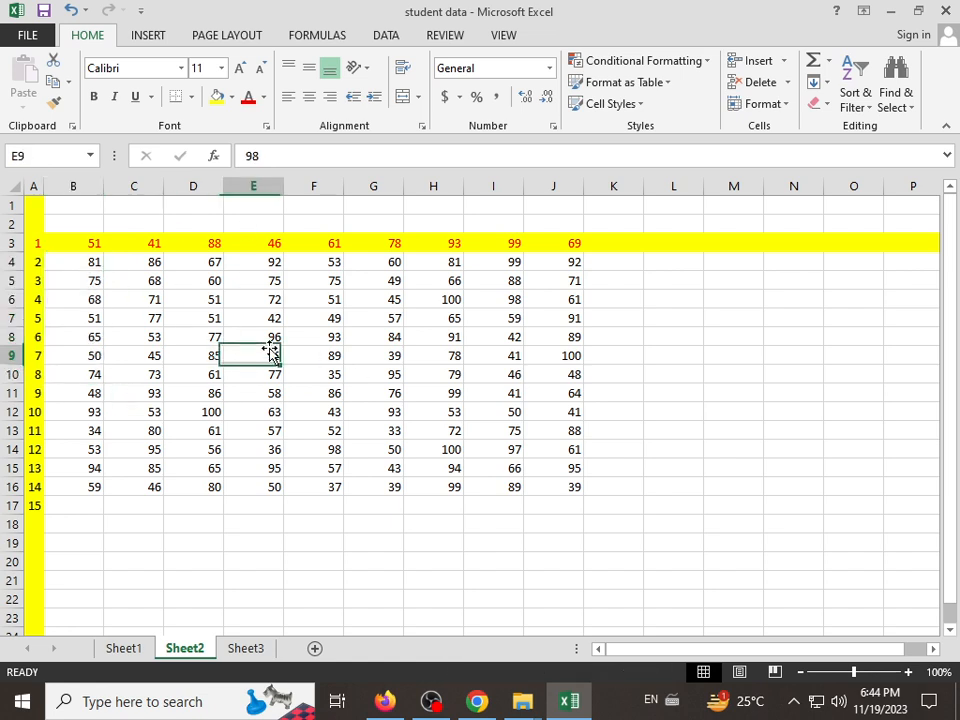
Save the changes to the student data workbook and close it.
{"action": "left_click", "coordinate": [28, 36]}
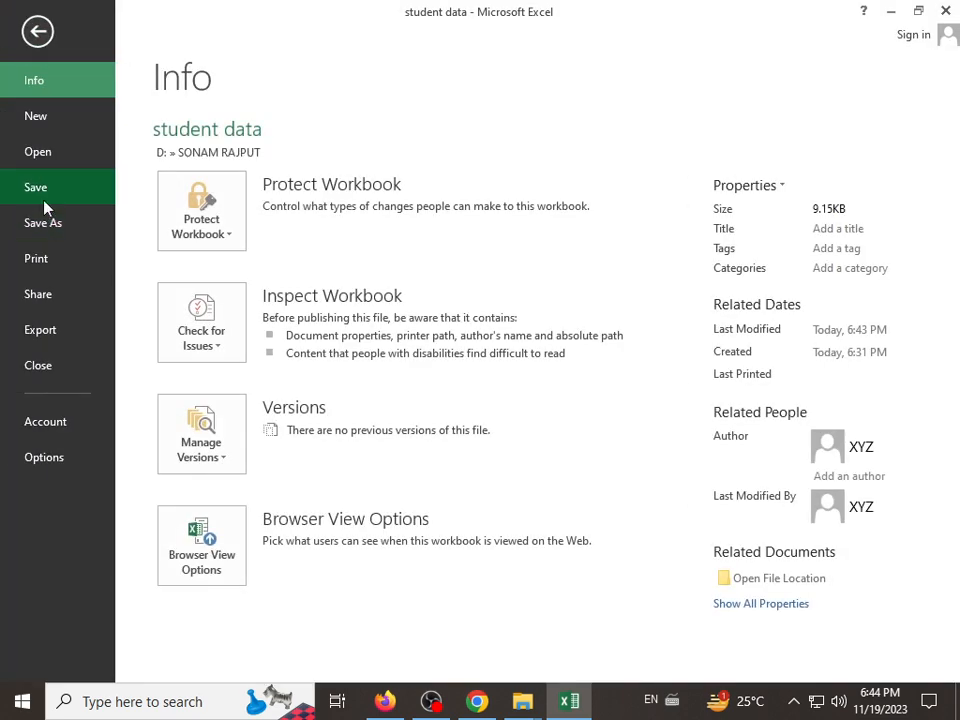
{"action": "left_click", "coordinate": [40, 222]}
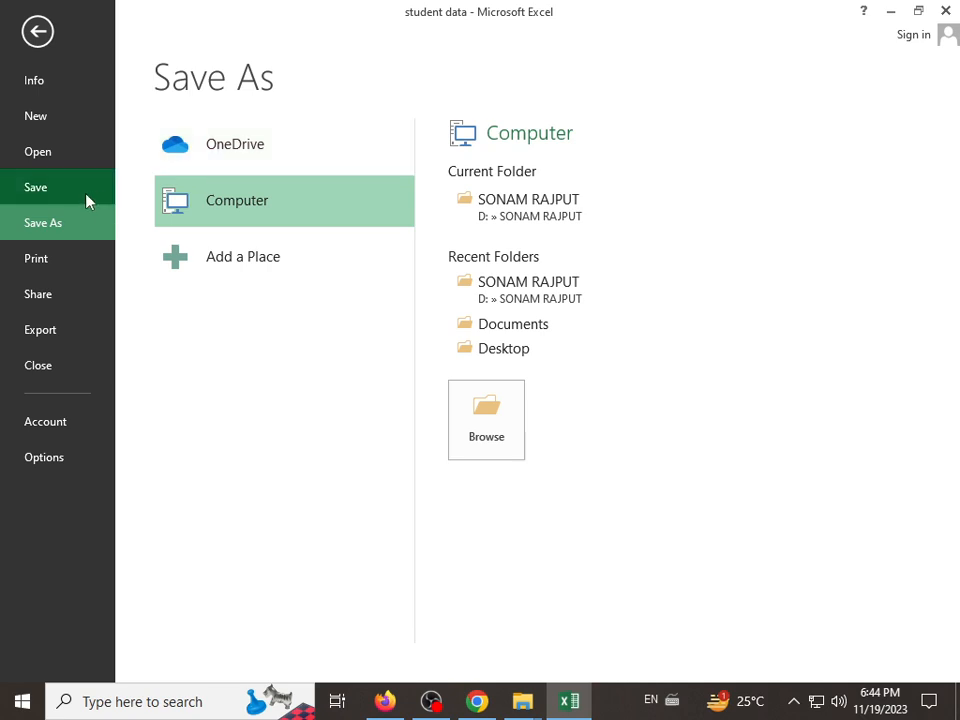
{"action": "left_click", "coordinate": [47, 192]}
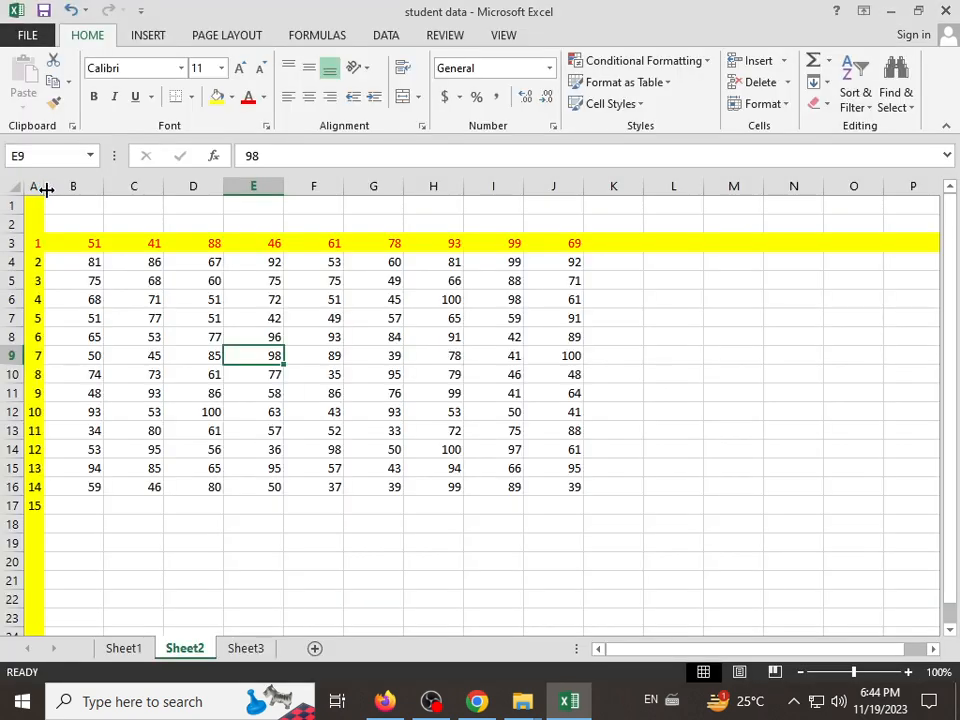
{"action": "left_click", "coordinate": [946, 10]}
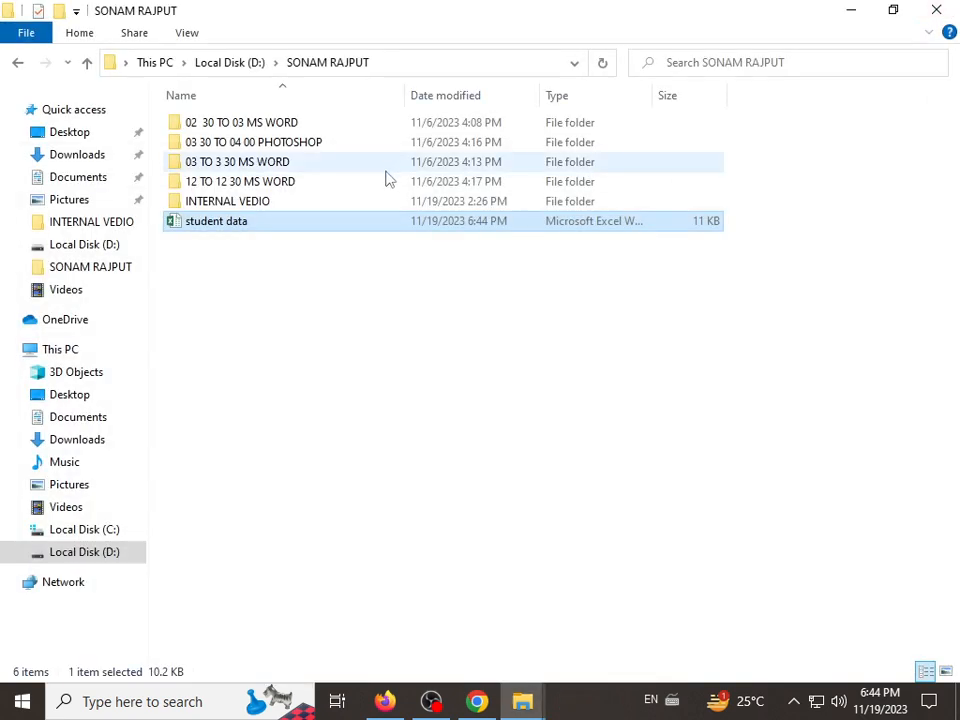
Reopen the student data workbook from File Explorer and apply a yellow fill to L5:O17.
{"action": "double_click", "coordinate": [268, 226]}
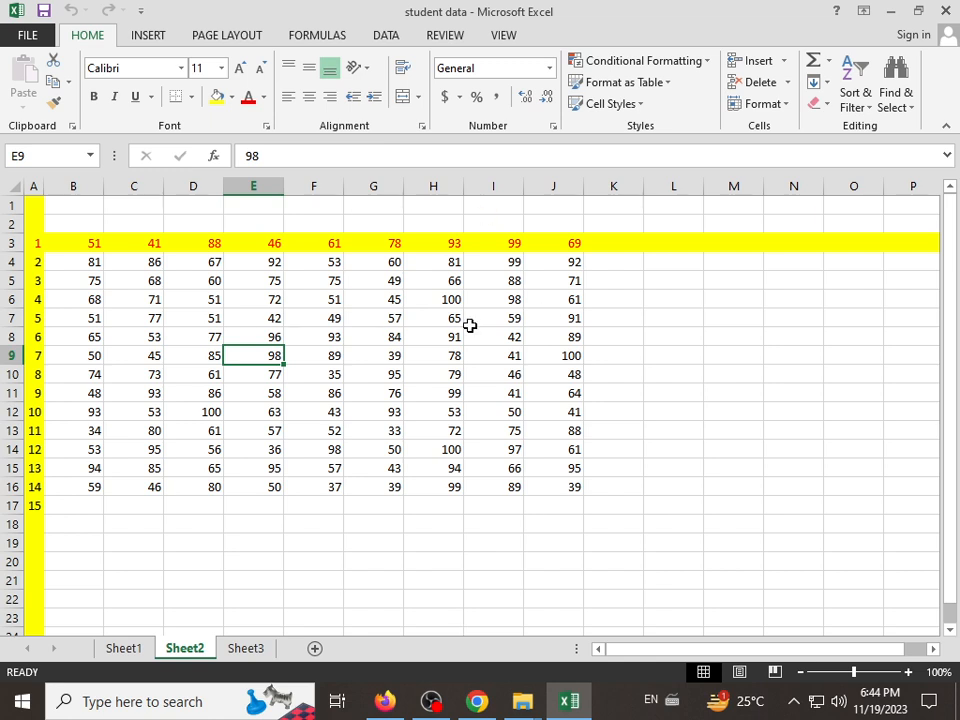
{"action": "left_click", "coordinate": [606, 300]}
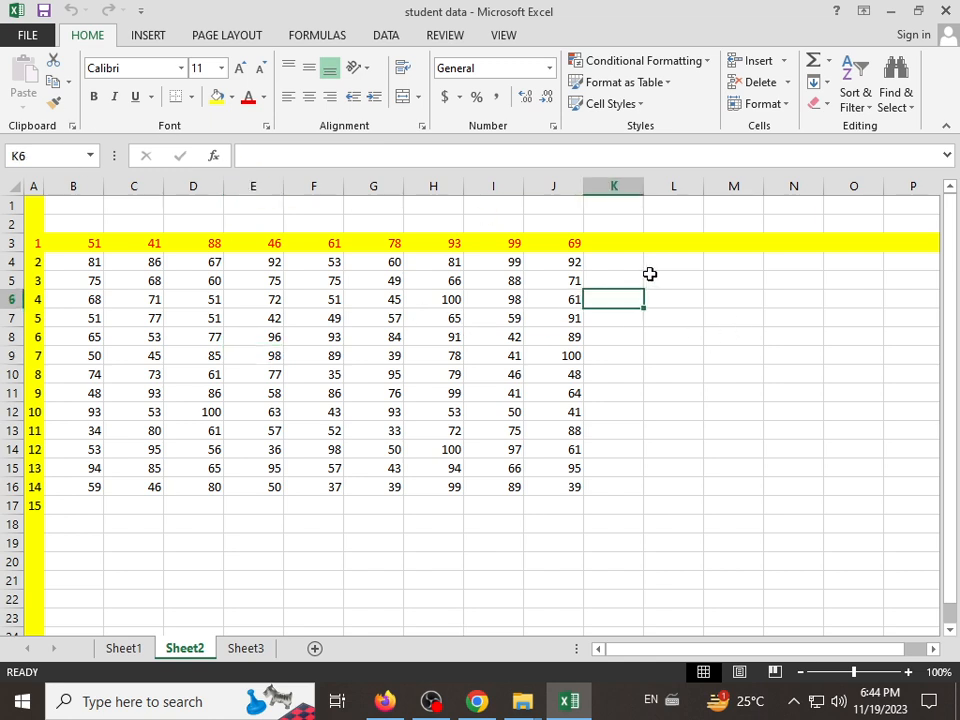
{"action": "left_click_drag", "start_coordinate": [649, 274], "coordinate": [845, 502]}
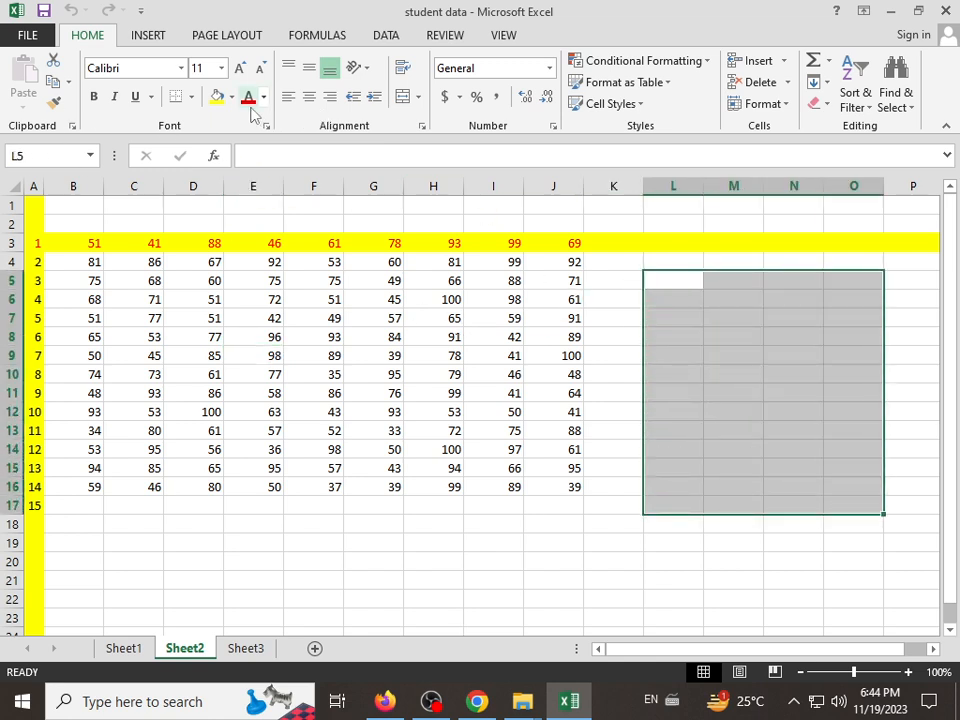
{"action": "left_click", "coordinate": [216, 97]}
{"action": "left_click", "coordinate": [815, 430]}
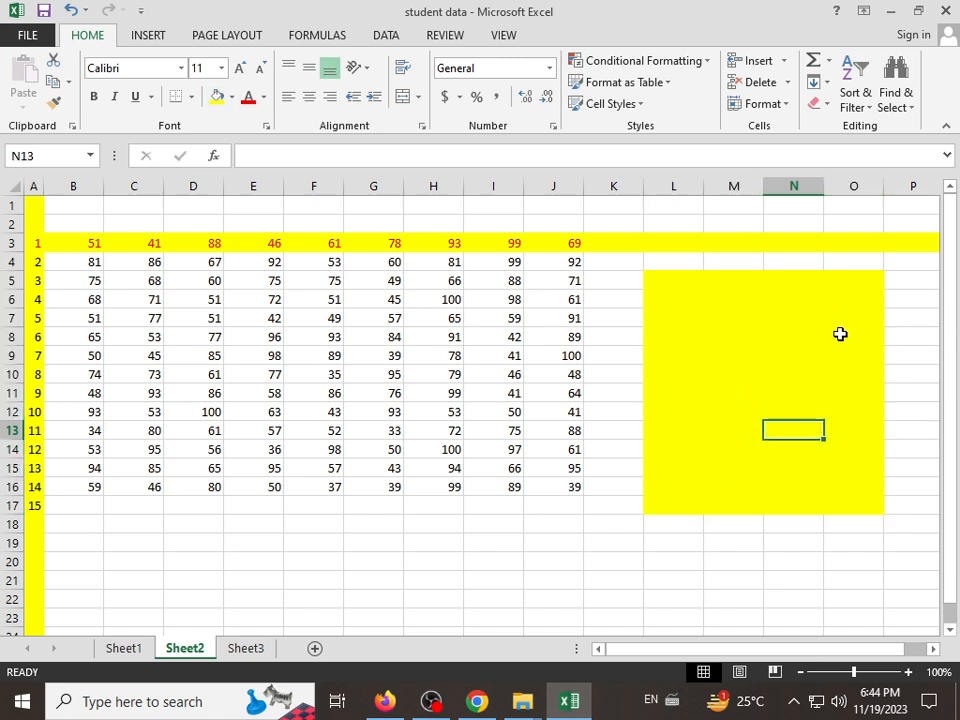
Close the workbook without saving the changes and reopen student data from its folder.
{"action": "left_click", "coordinate": [944, 11]}
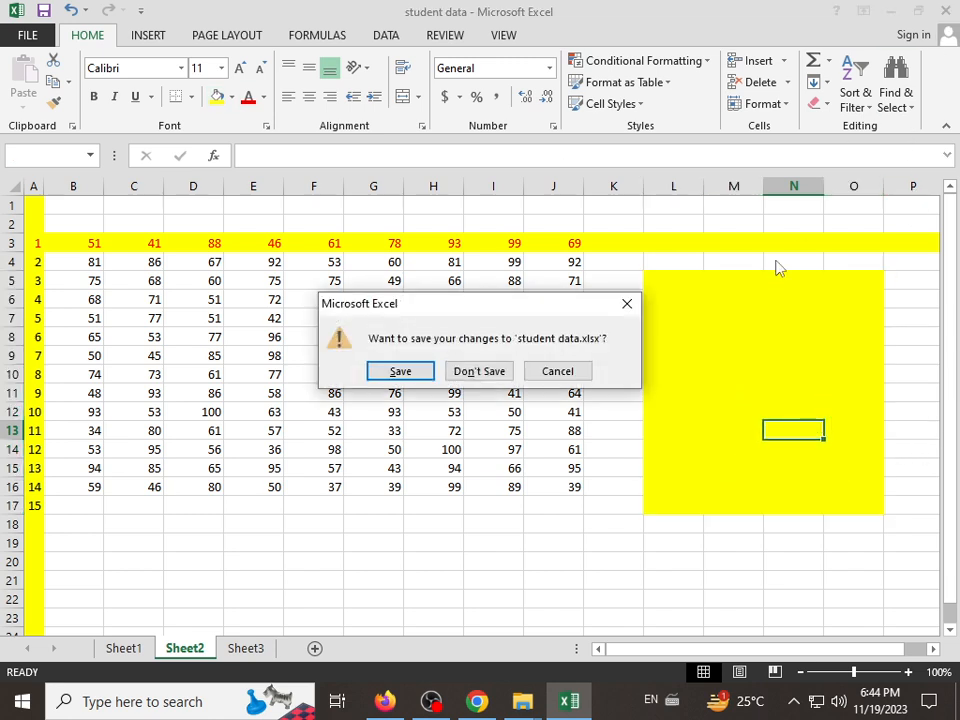
{"action": "left_click", "coordinate": [474, 370]}
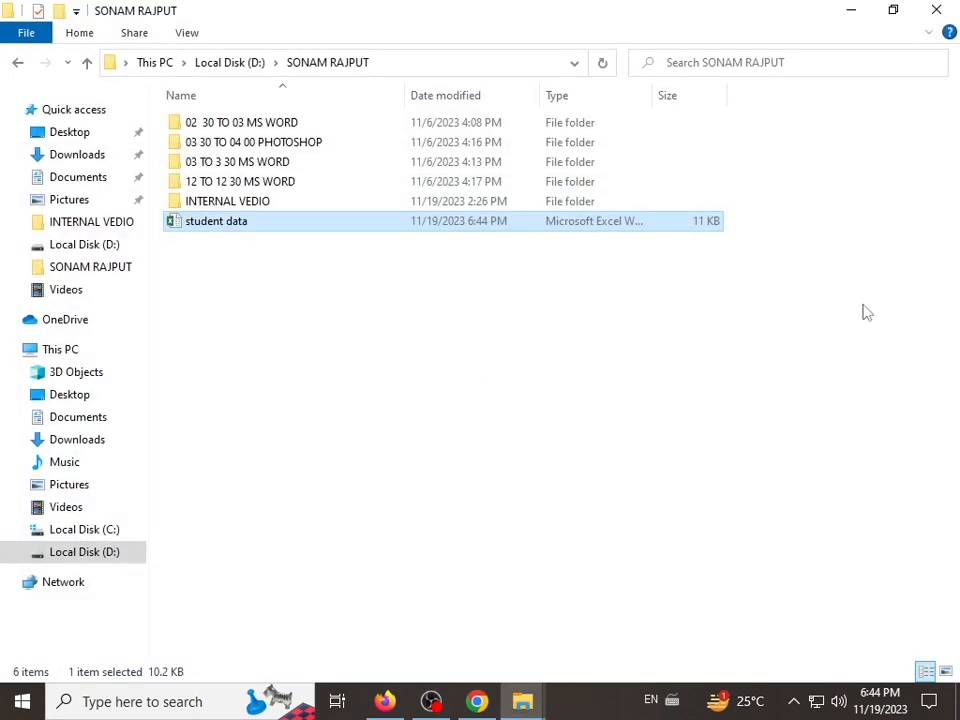
{"action": "double_click", "coordinate": [321, 222]}
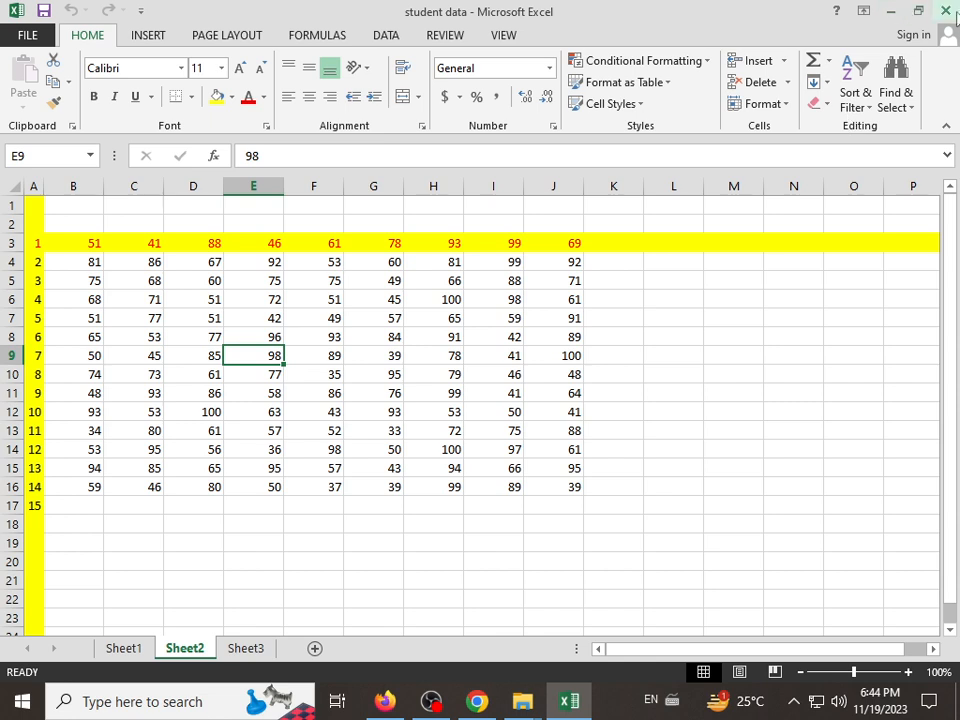
Give B4:J17 a red font colour at size 14 and save the workbook.
{"action": "left_click_drag", "start_coordinate": [91, 262], "coordinate": [553, 507]}
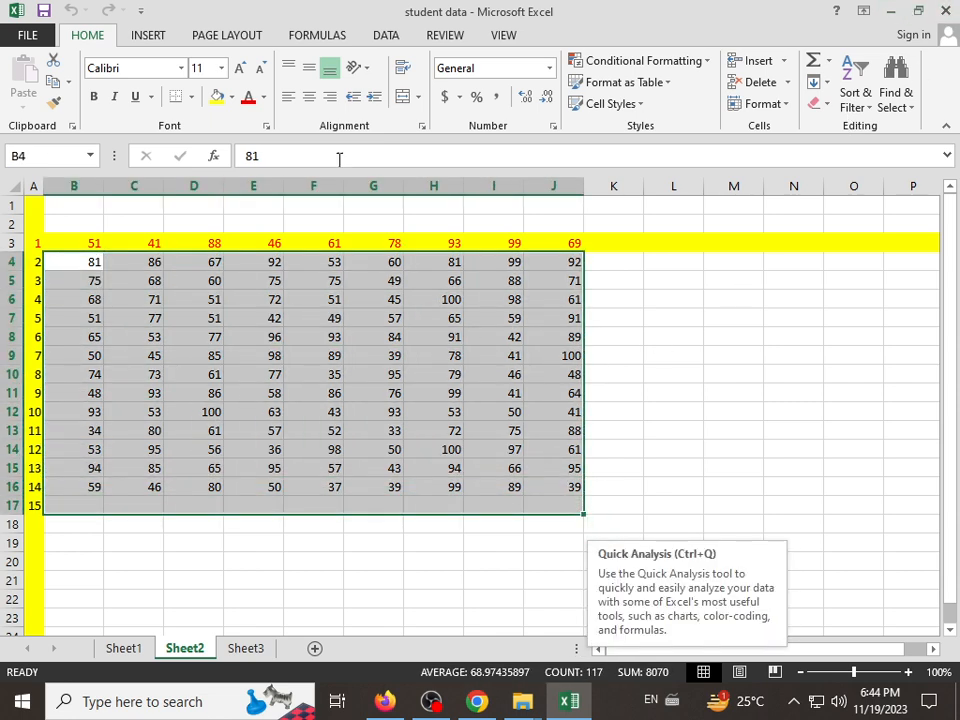
{"action": "left_click", "coordinate": [249, 97]}
{"action": "left_click", "coordinate": [246, 68]}
{"action": "left_click", "coordinate": [246, 68]}
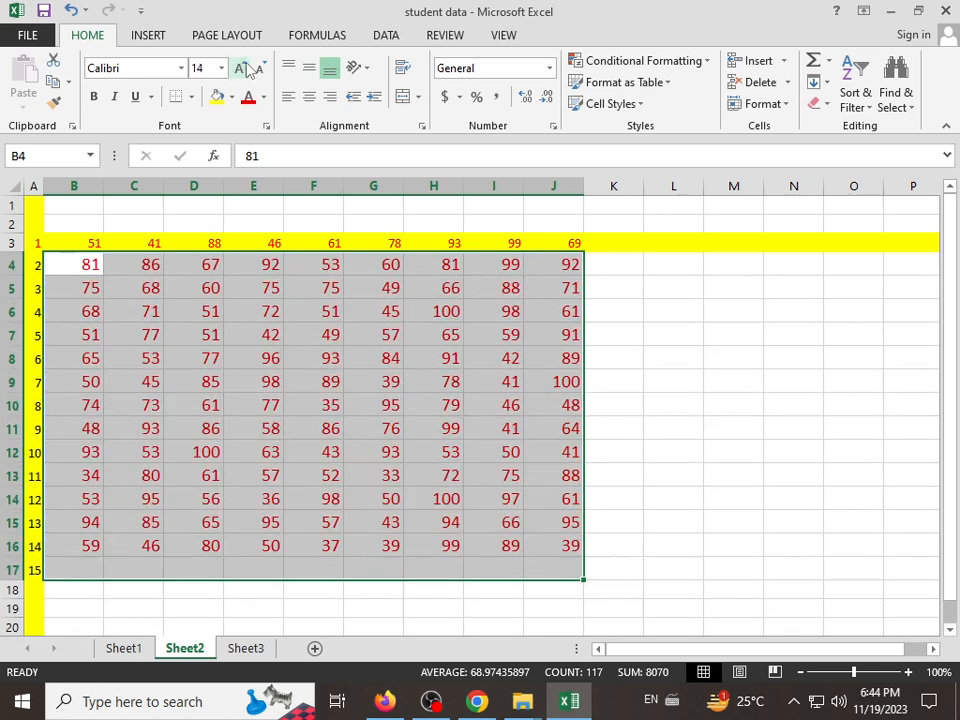
{"action": "left_click", "coordinate": [362, 380]}
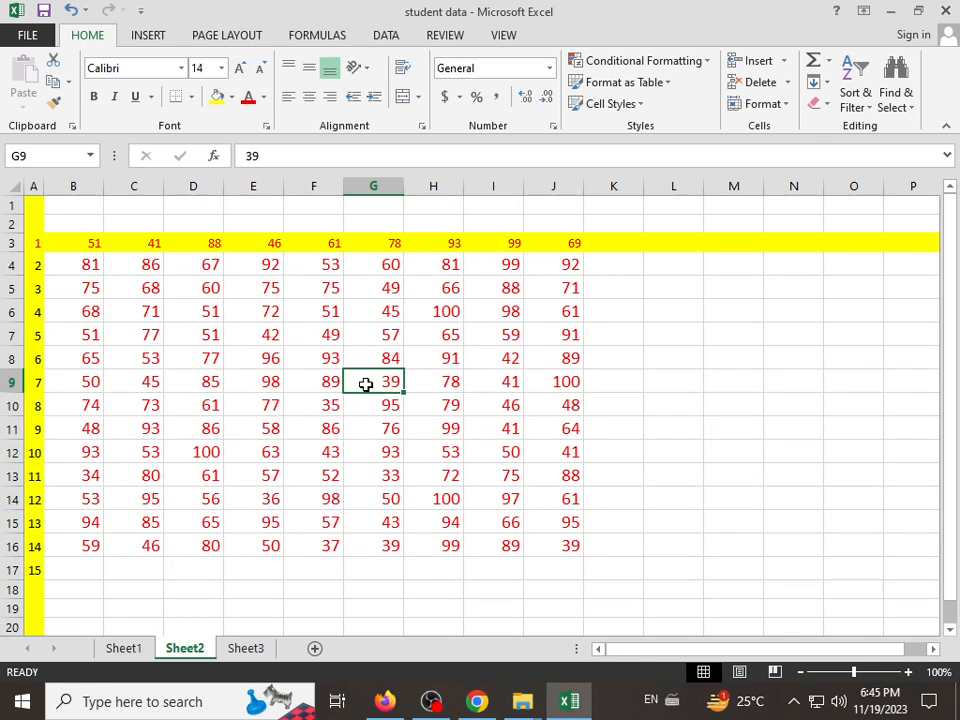
{"action": "left_click", "coordinate": [26, 36]}
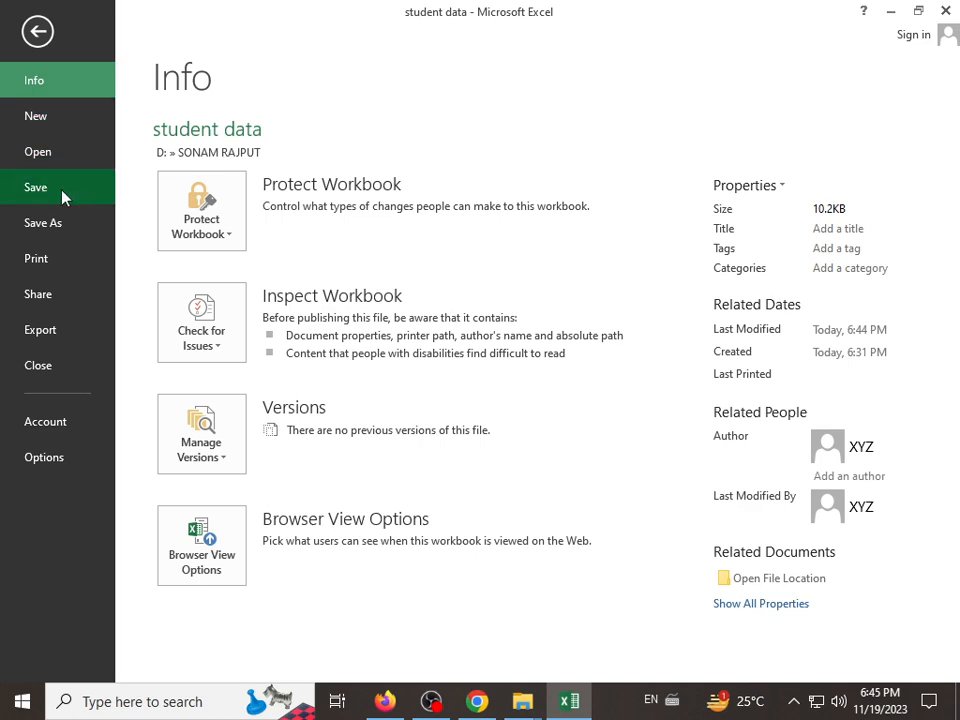
{"action": "left_click", "coordinate": [33, 32]}
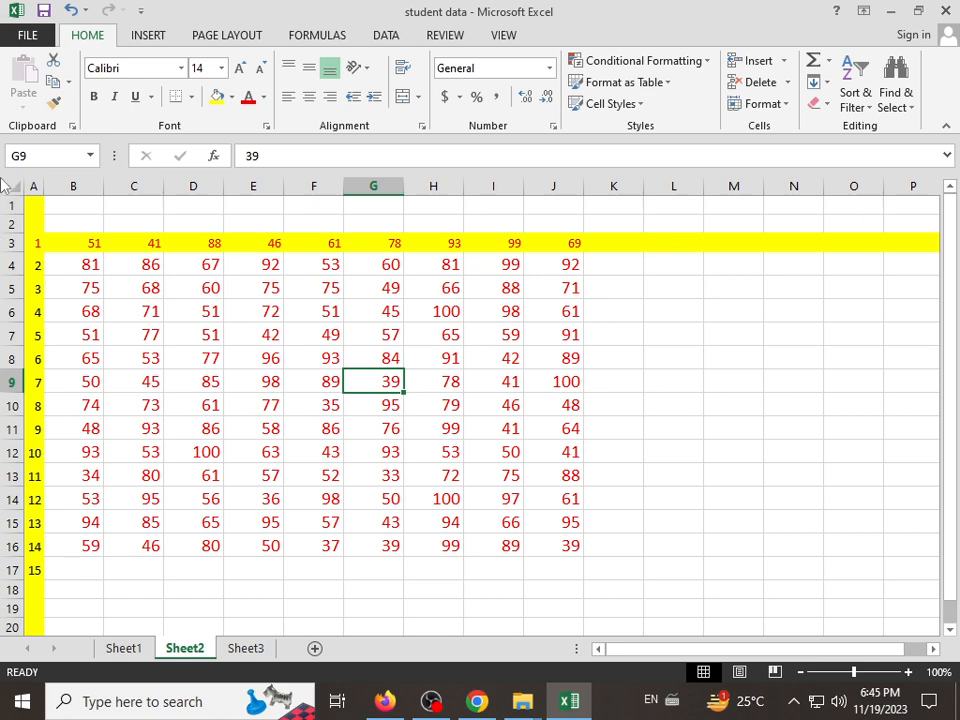
Open the print settings with the sheet preview and set the number of copies to 3.
{"action": "left_click", "coordinate": [26, 40]}
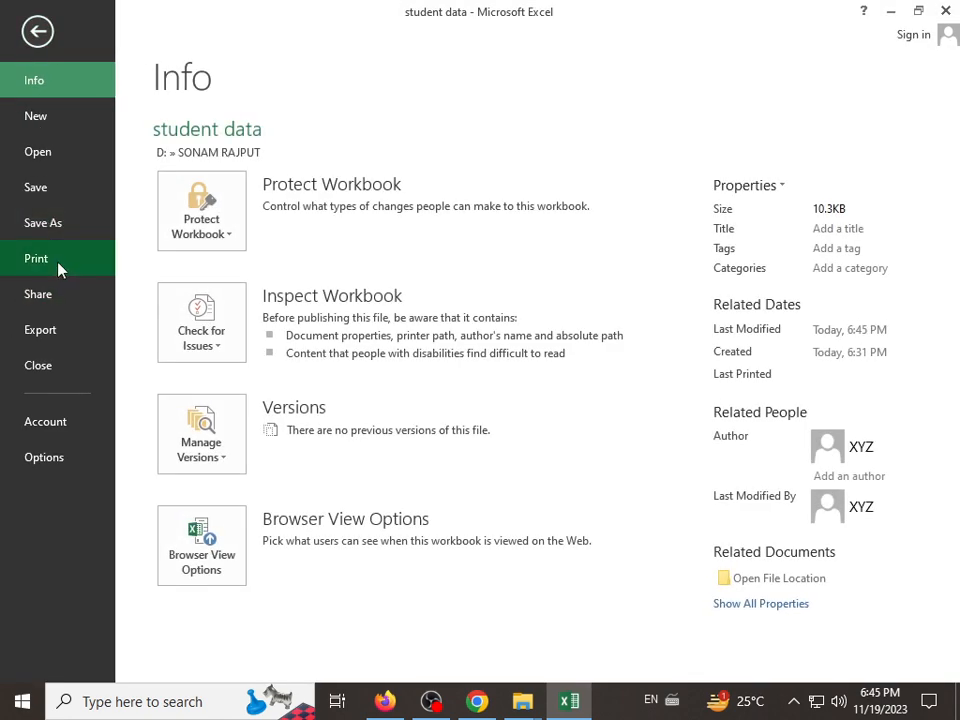
{"action": "left_click", "coordinate": [56, 264]}
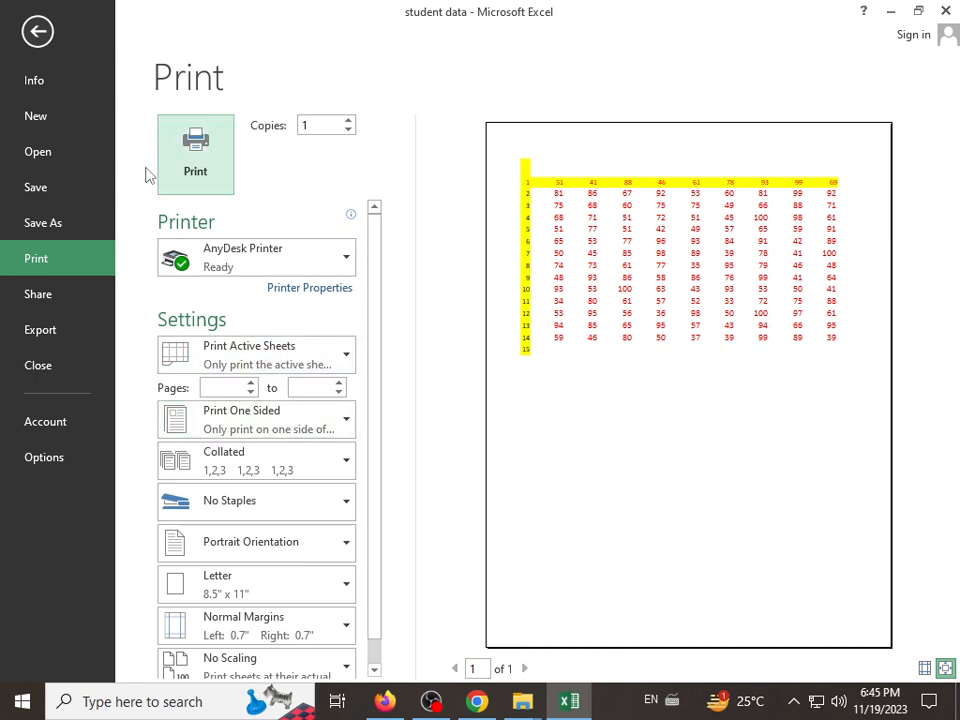
{"action": "left_click", "coordinate": [32, 30]}
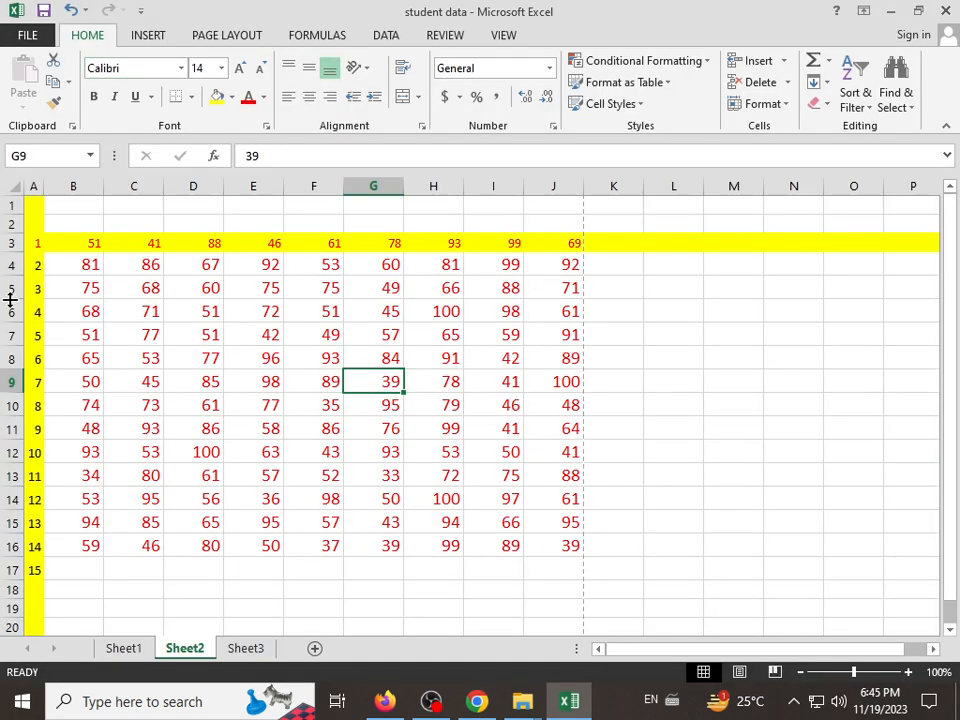
{"action": "left_click", "coordinate": [28, 36]}
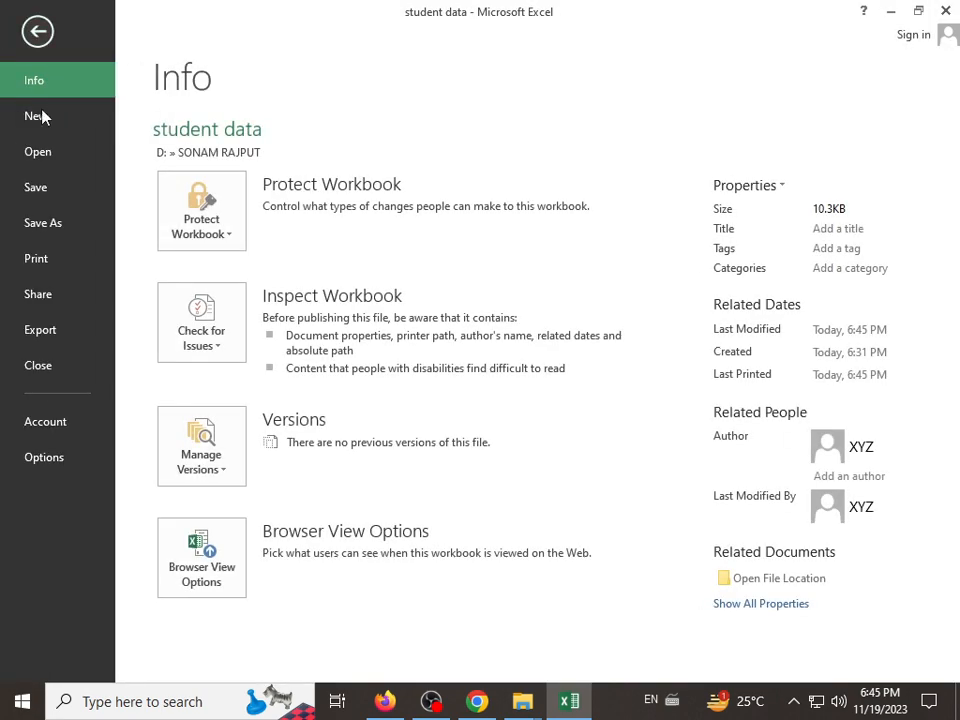
{"action": "left_click", "coordinate": [46, 261]}
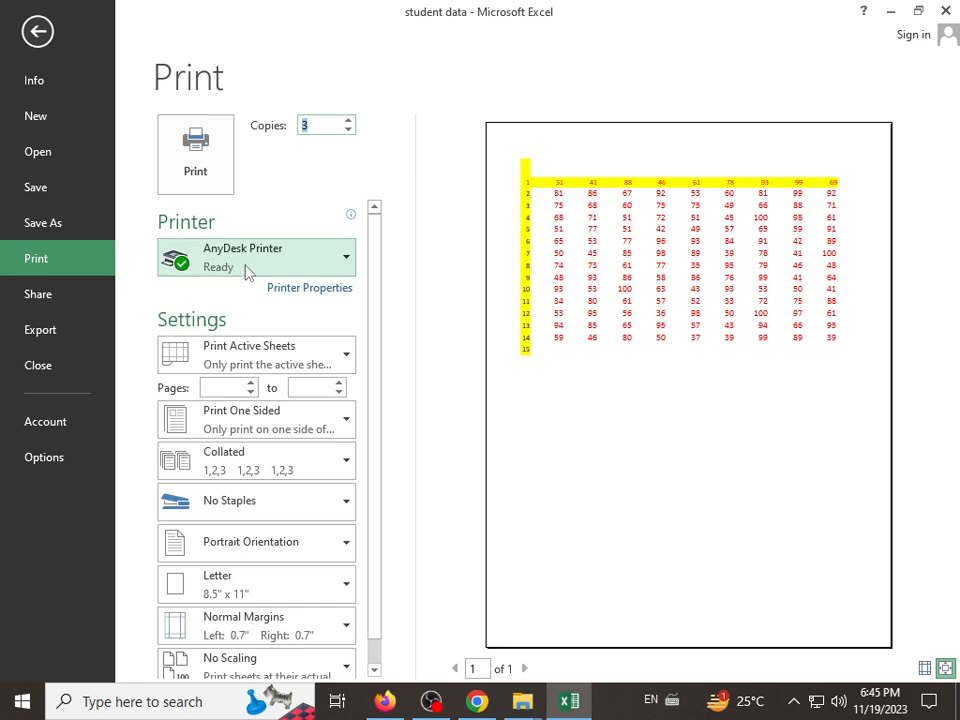
Review the list of available printers, keeping AnyDesk Printer selected.
{"action": "left_click", "coordinate": [322, 265]}
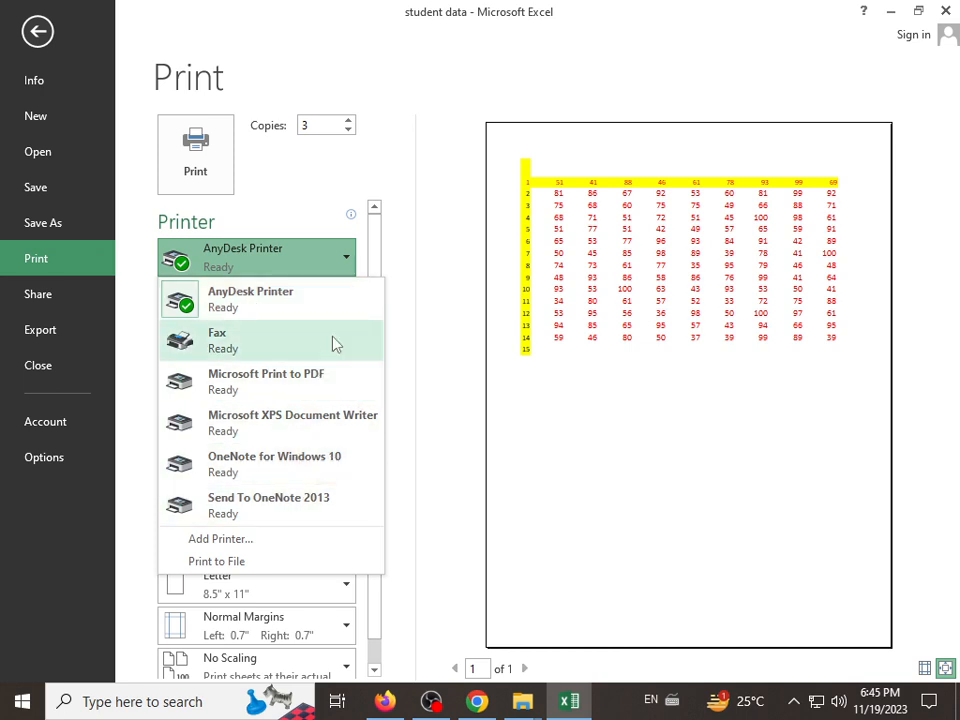
{"action": "left_click", "coordinate": [277, 303]}
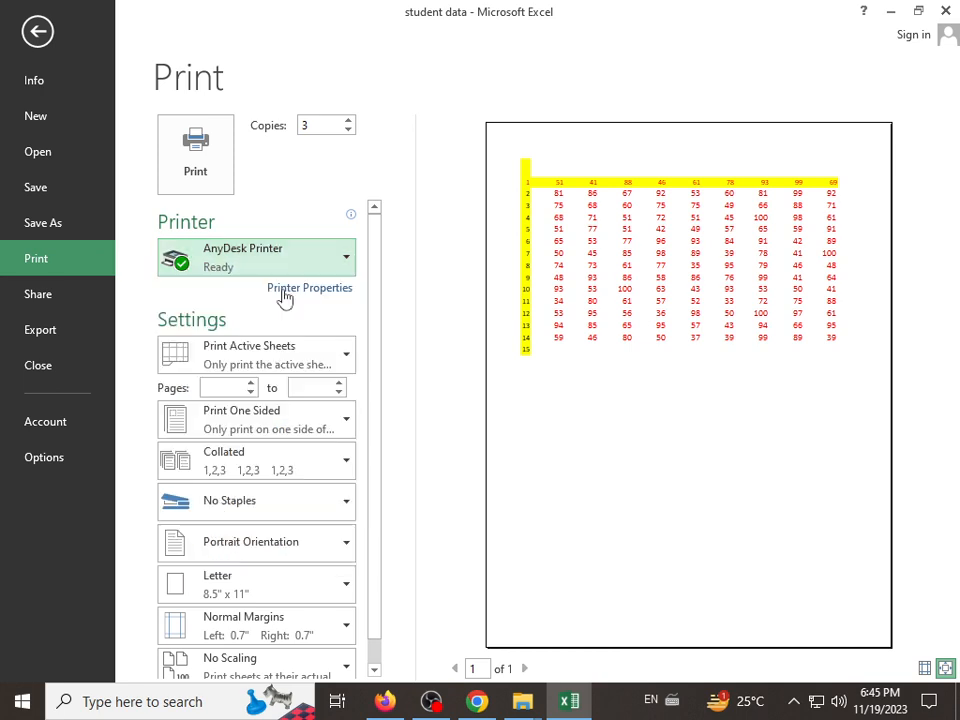
{"action": "left_click", "coordinate": [293, 263]}
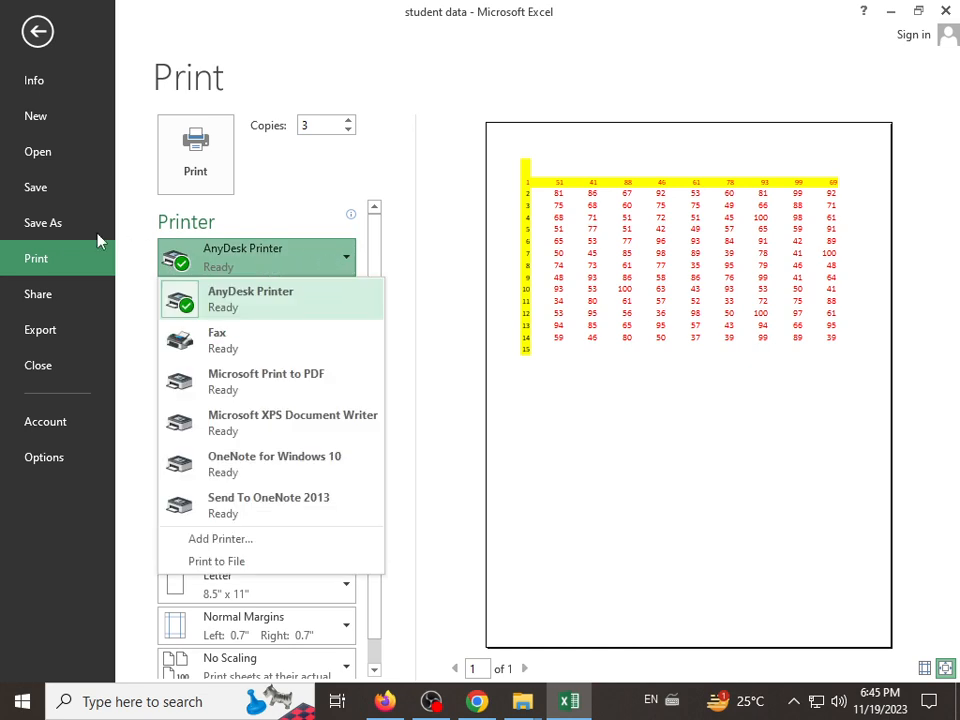
{"action": "left_click", "coordinate": [349, 257]}
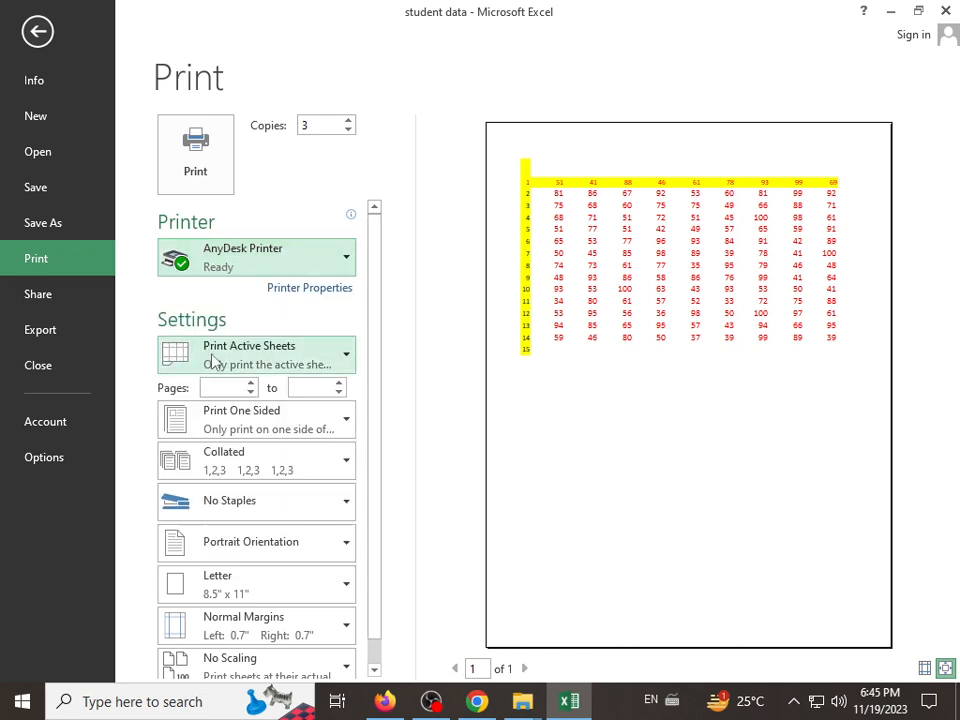
Review the options for which part of the workbook to print, keeping Print Active Sheets.
{"action": "scroll", "coordinate": [212, 364], "scroll_direction": "down", "scroll_amount": 1}
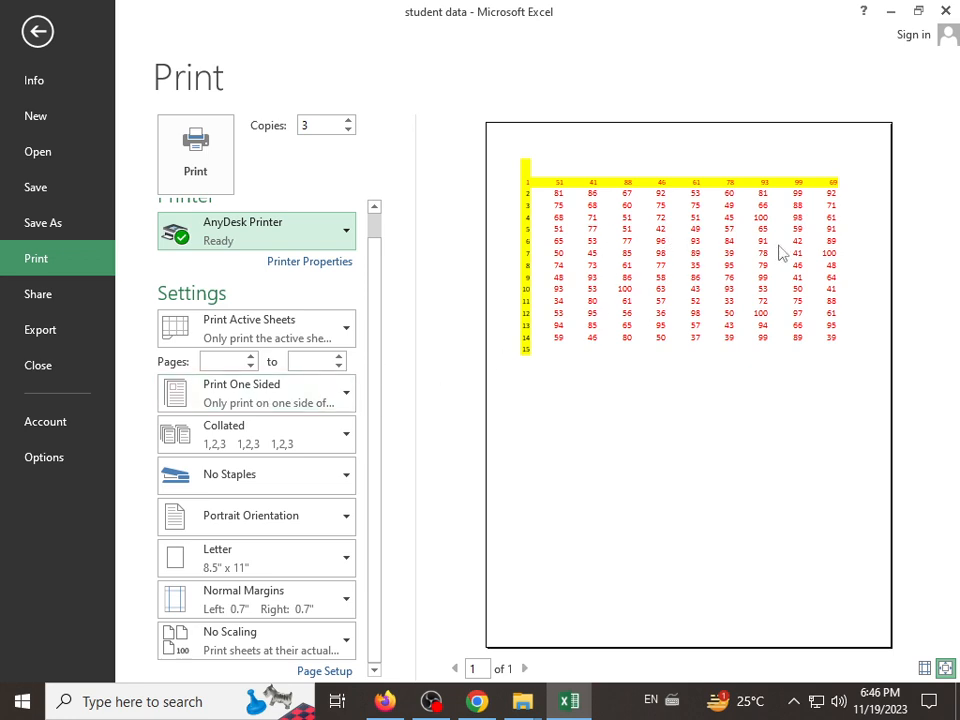
{"action": "left_click", "coordinate": [336, 340]}
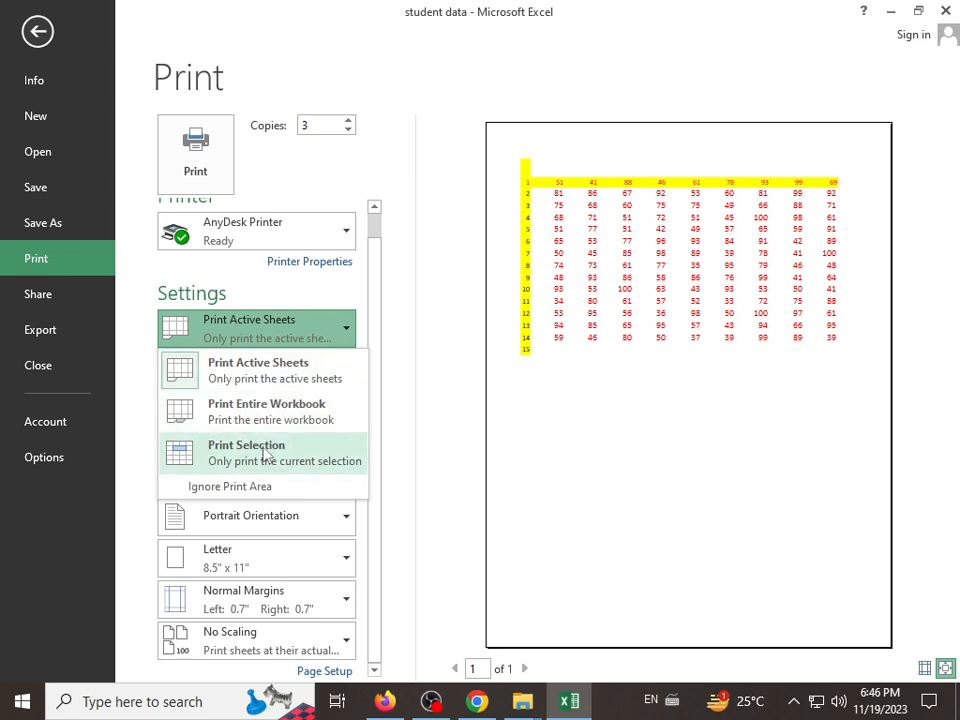
{"action": "left_click", "coordinate": [292, 373]}
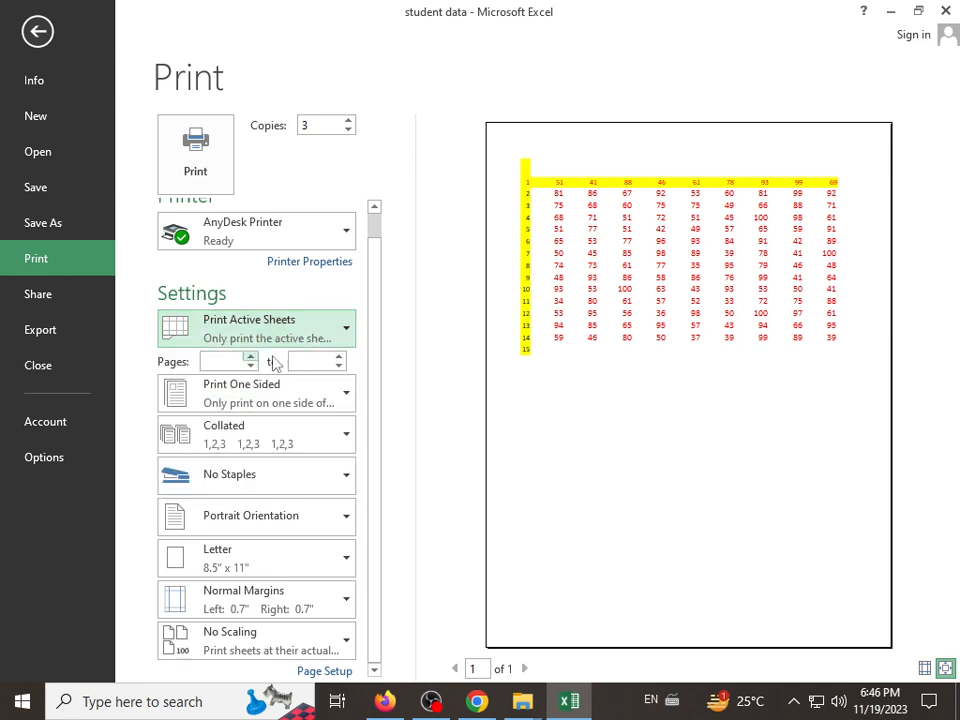
Examine the page range, sided printing and collation settings, keeping Print One Sided and Collated.
{"action": "left_click", "coordinate": [224, 361]}
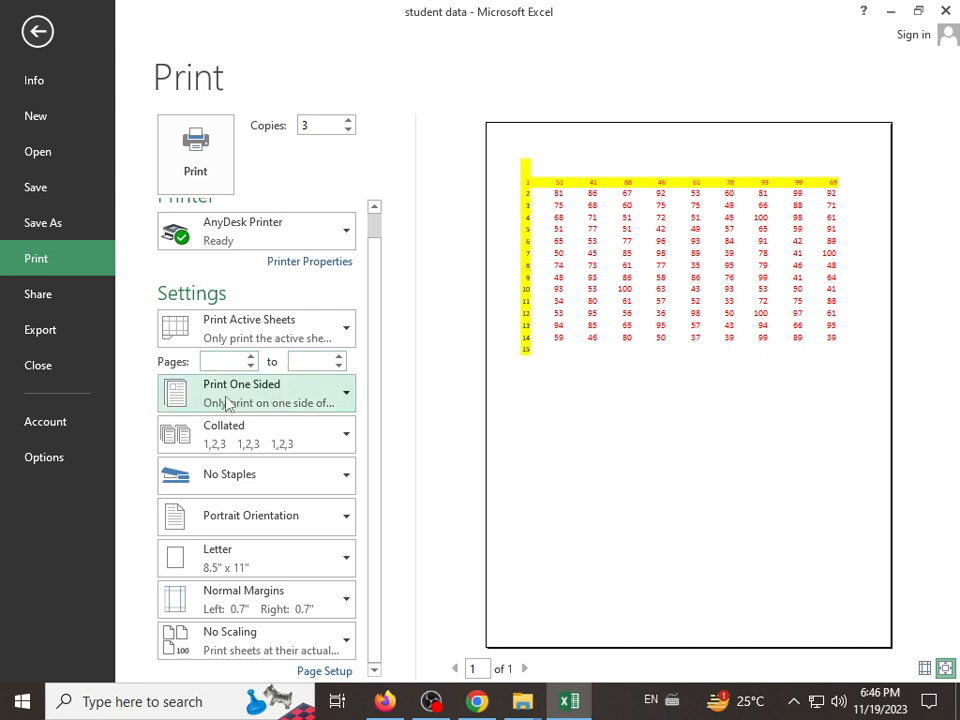
{"action": "left_click", "coordinate": [270, 401]}
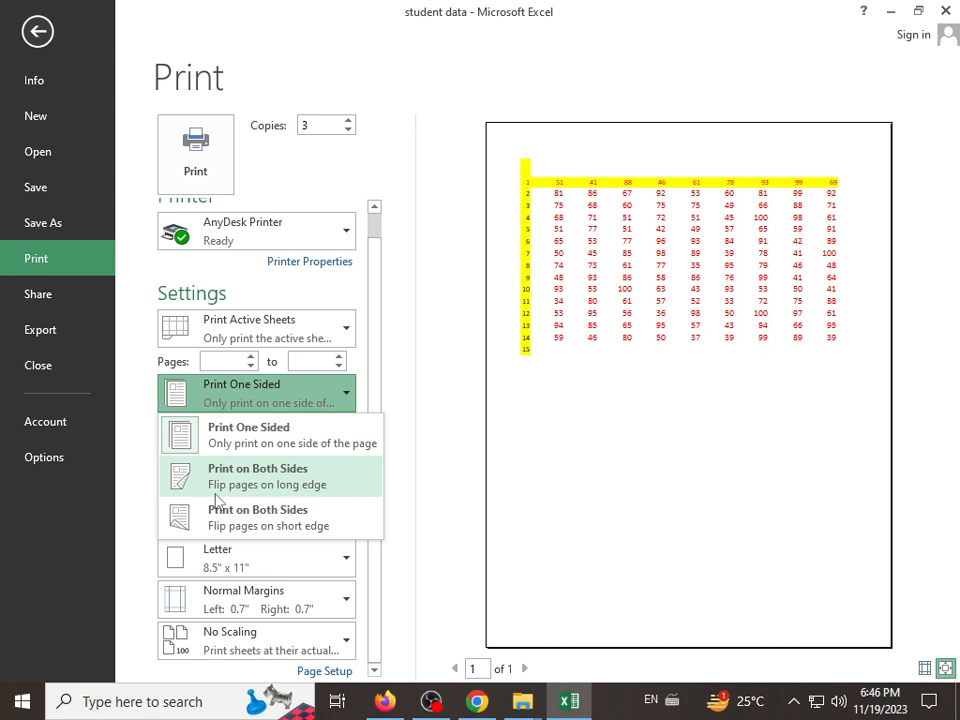
{"action": "left_click", "coordinate": [256, 443]}
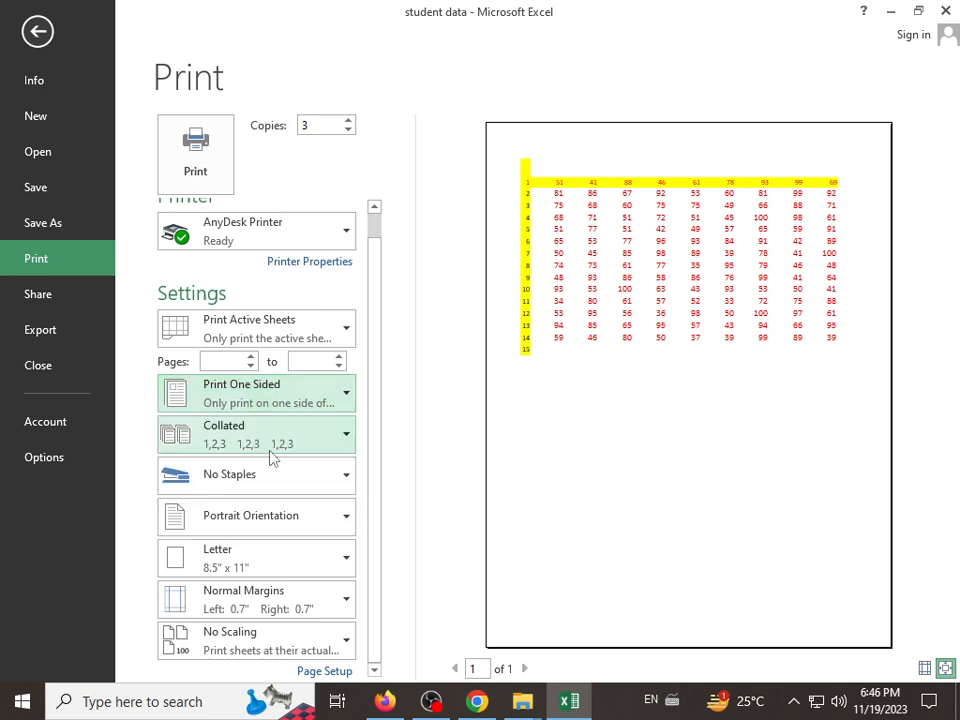
{"action": "left_click", "coordinate": [277, 440]}
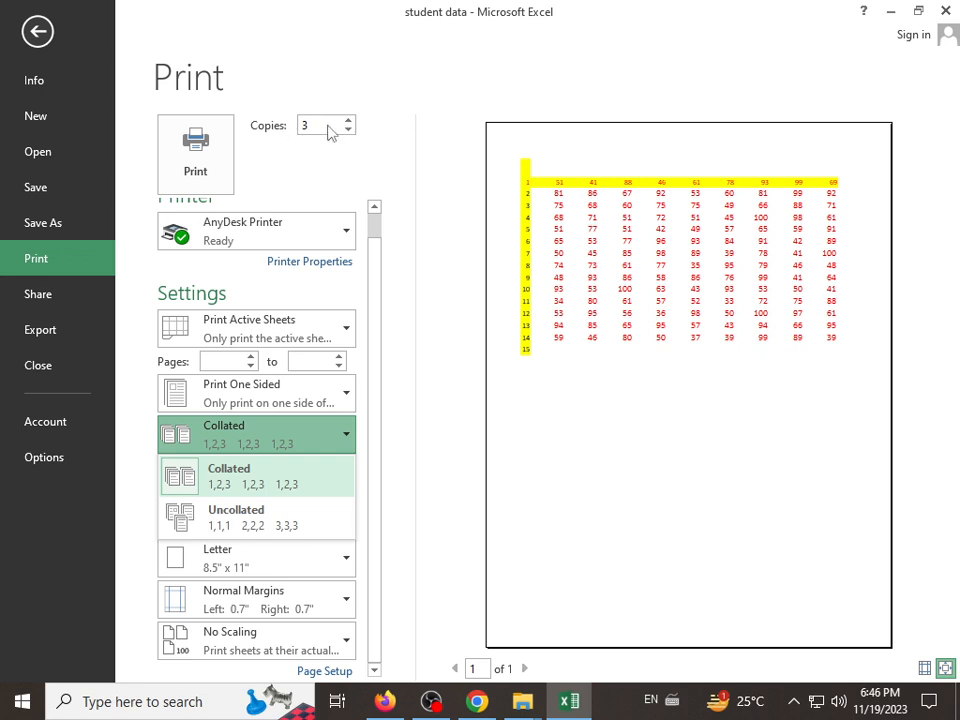
{"action": "left_click", "coordinate": [224, 367]}
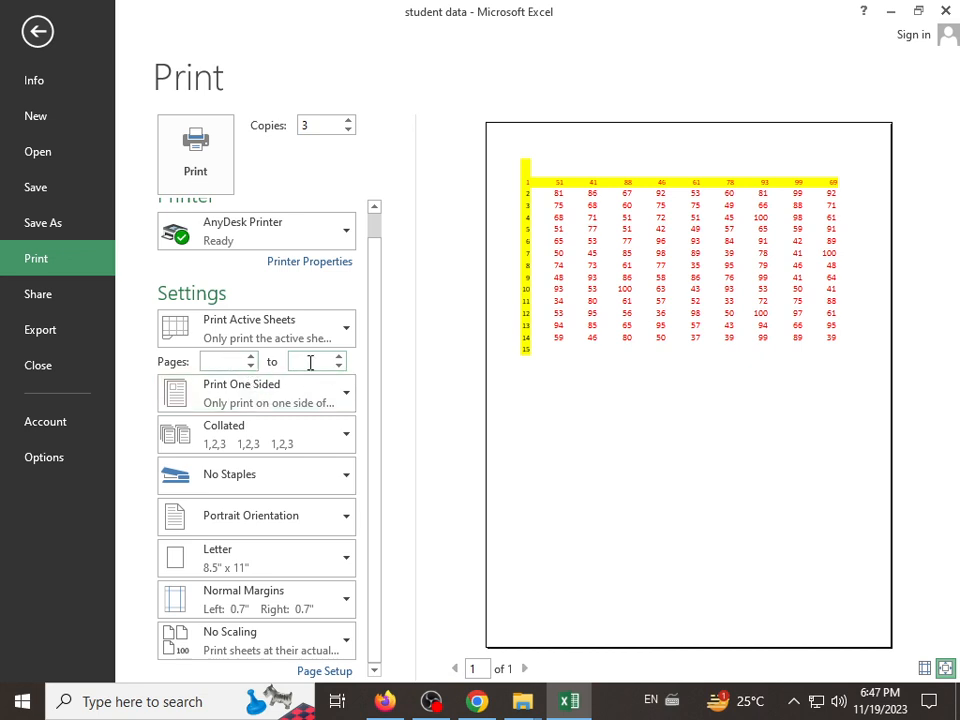
Try the Uncollated order for the copies and restore Collated printing.
{"action": "left_click", "coordinate": [252, 435]}
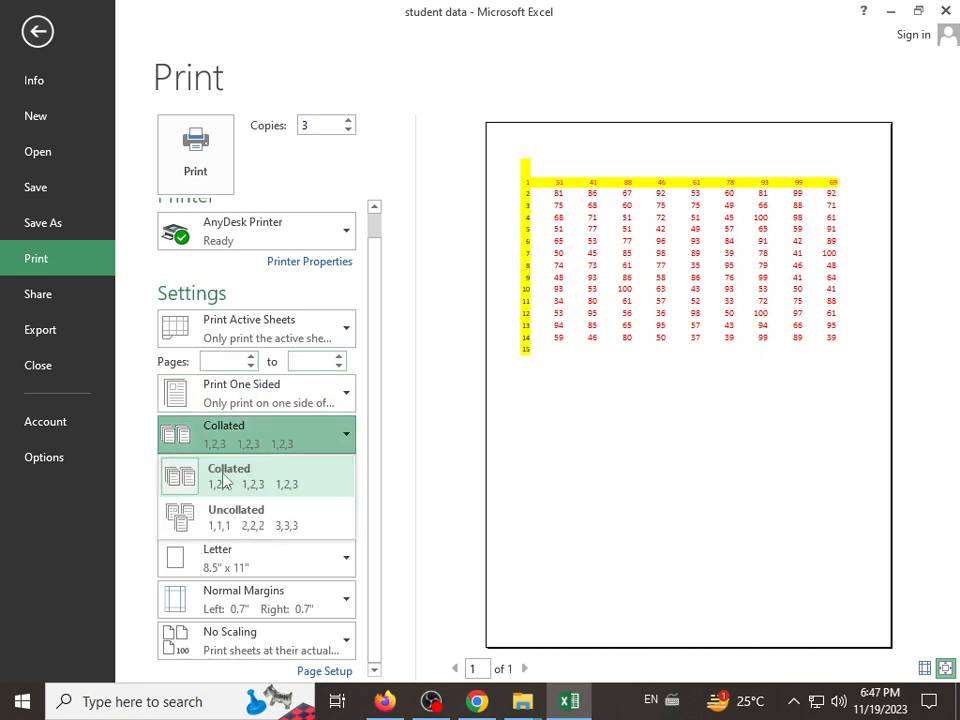
{"action": "left_click", "coordinate": [247, 481]}
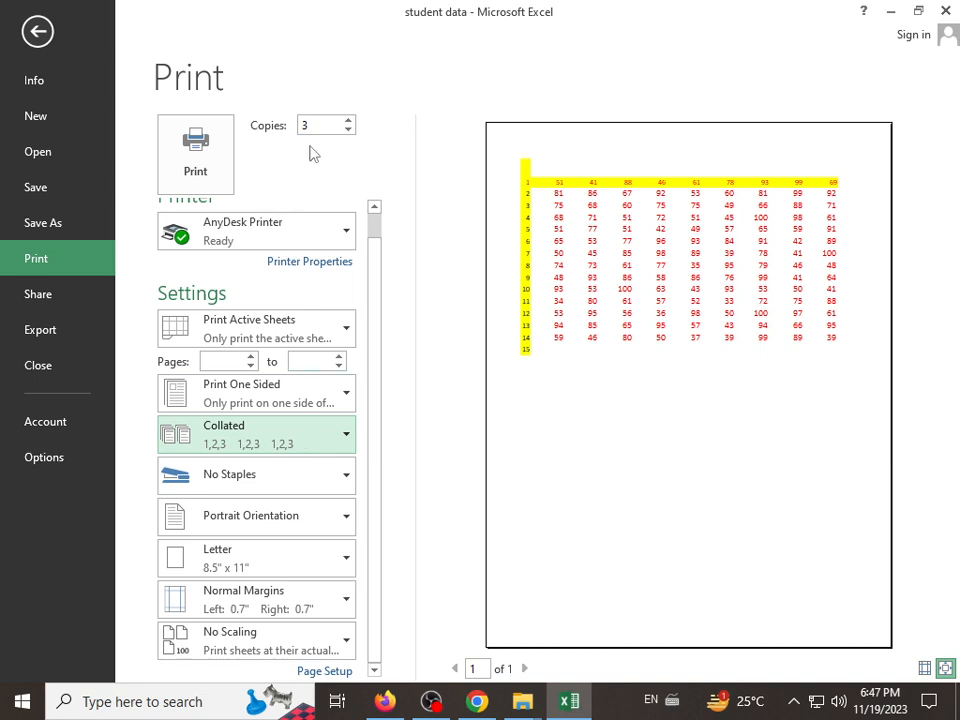
{"action": "left_click", "coordinate": [263, 451]}
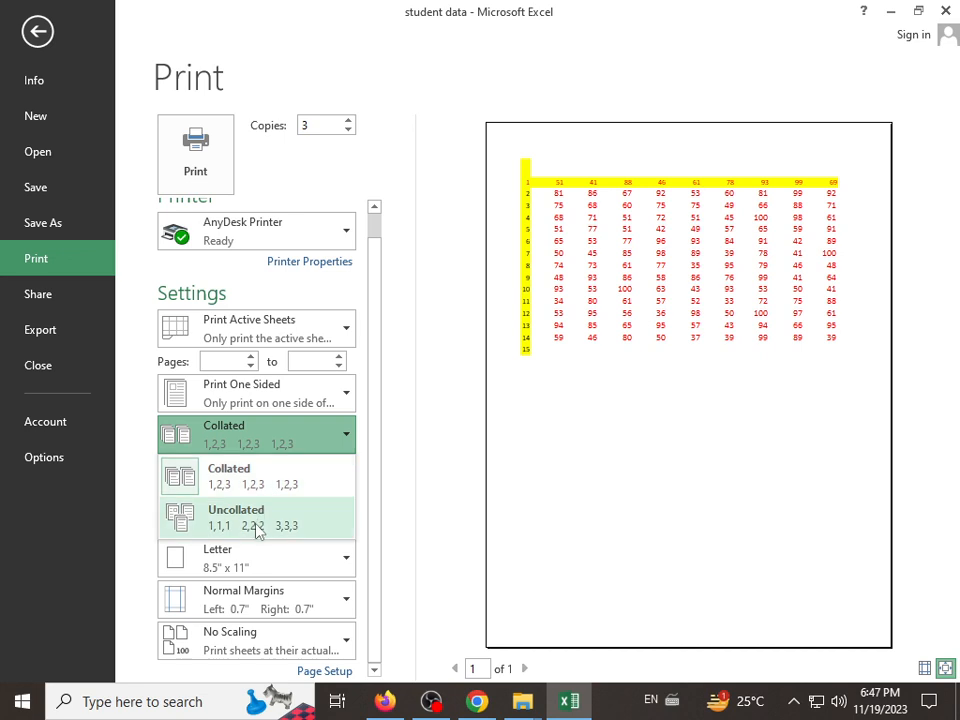
{"action": "left_click", "coordinate": [259, 524]}
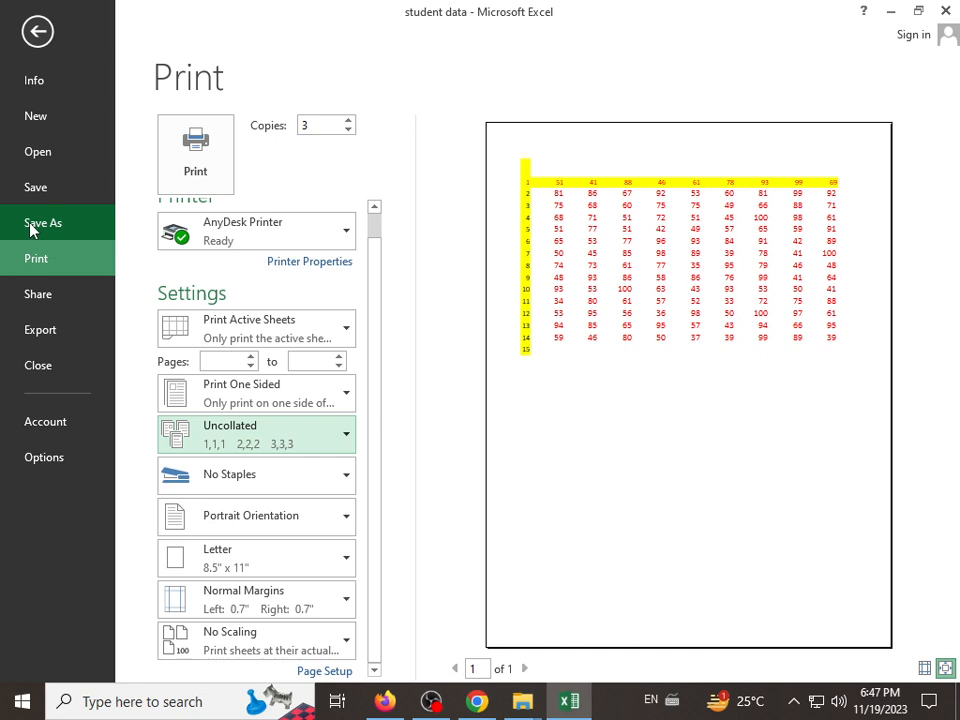
{"action": "left_click", "coordinate": [306, 433]}
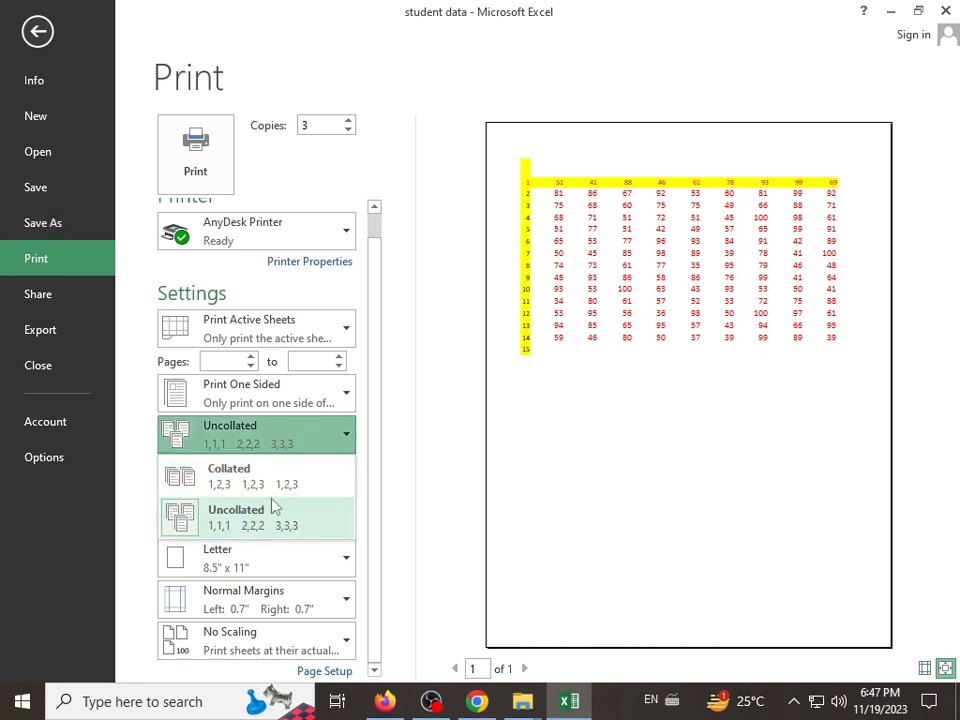
{"action": "left_click", "coordinate": [273, 488]}
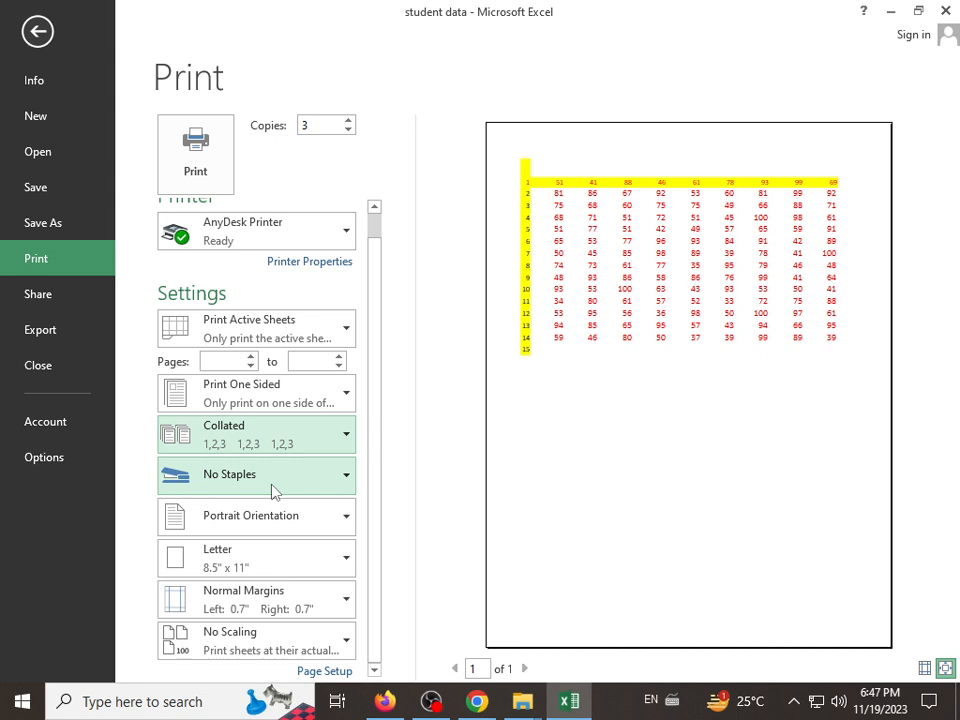
Set stapling to Staple Top Left, and try Landscape Orientation before restoring Portrait Orientation.
{"action": "left_click", "coordinate": [236, 489]}
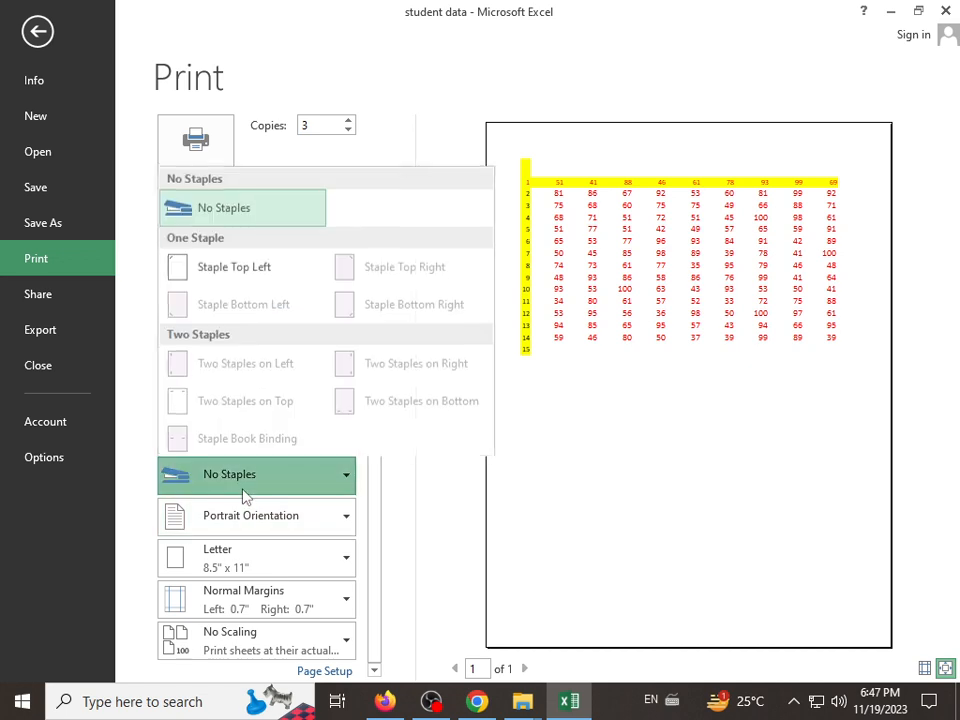
{"action": "left_click", "coordinate": [251, 266]}
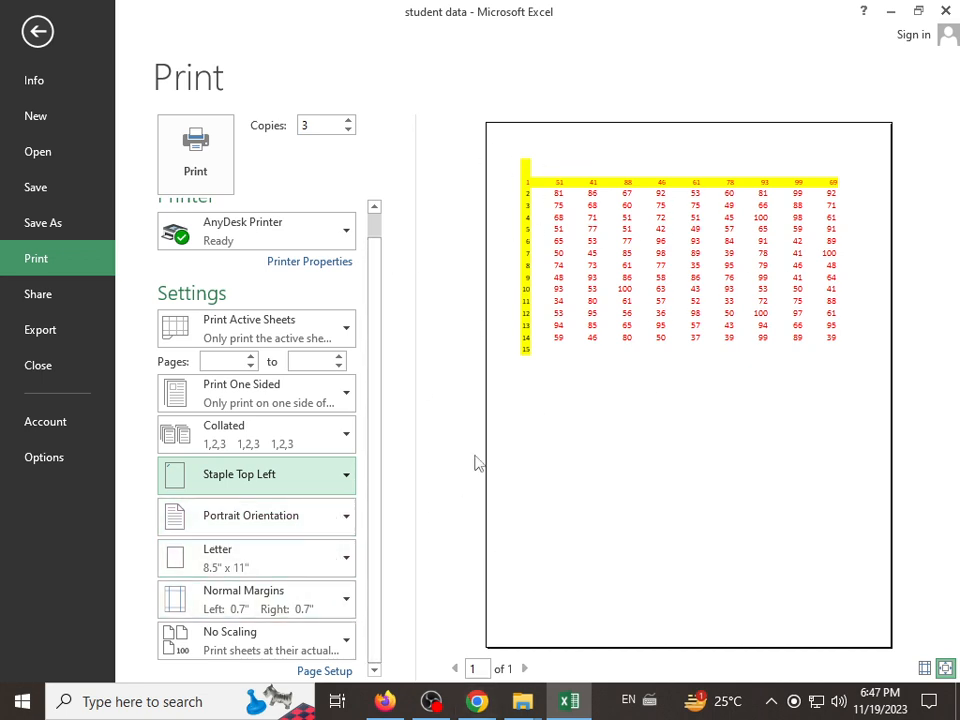
{"action": "left_click", "coordinate": [307, 519]}
{"action": "left_click", "coordinate": [279, 602]}
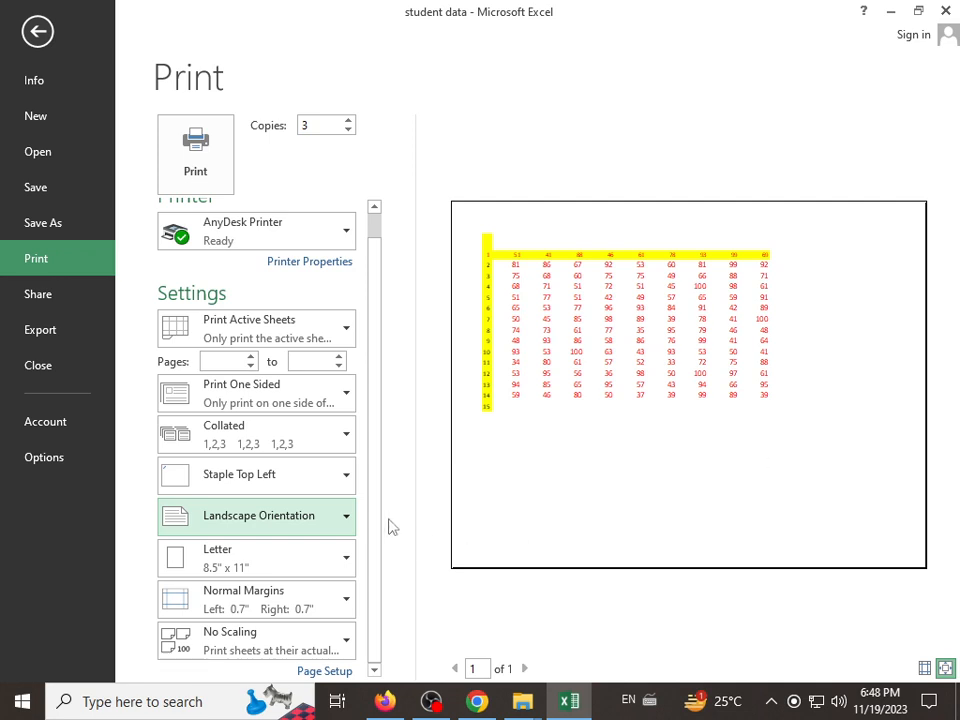
{"action": "left_click", "coordinate": [330, 515]}
{"action": "left_click", "coordinate": [306, 556]}
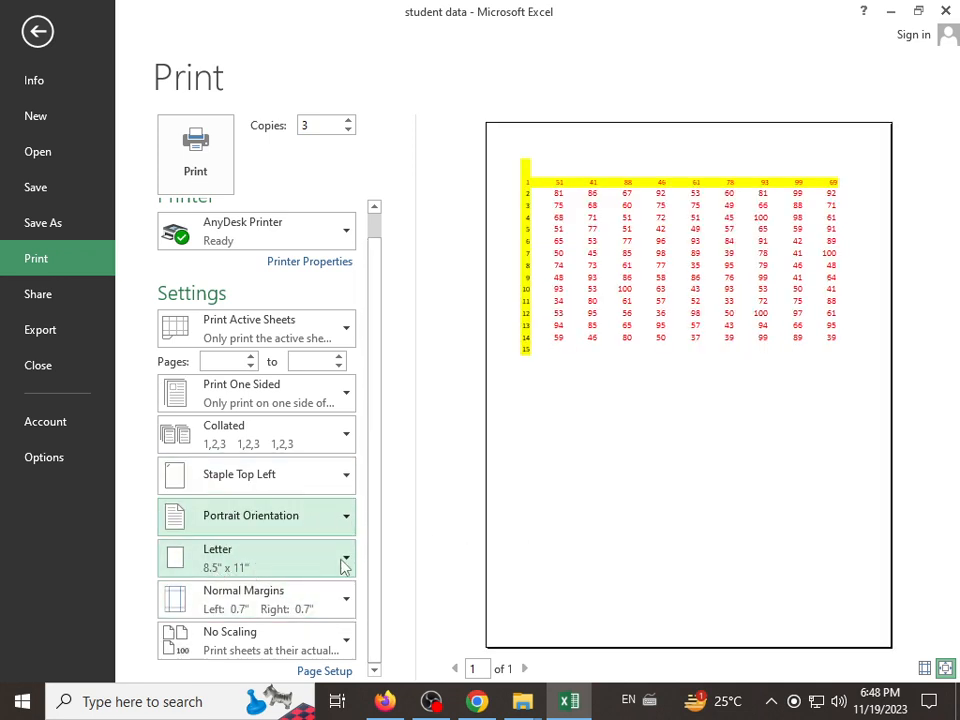
Set the paper size to A4 and review the margin presets, keeping Normal Margins.
{"action": "left_click", "coordinate": [343, 563]}
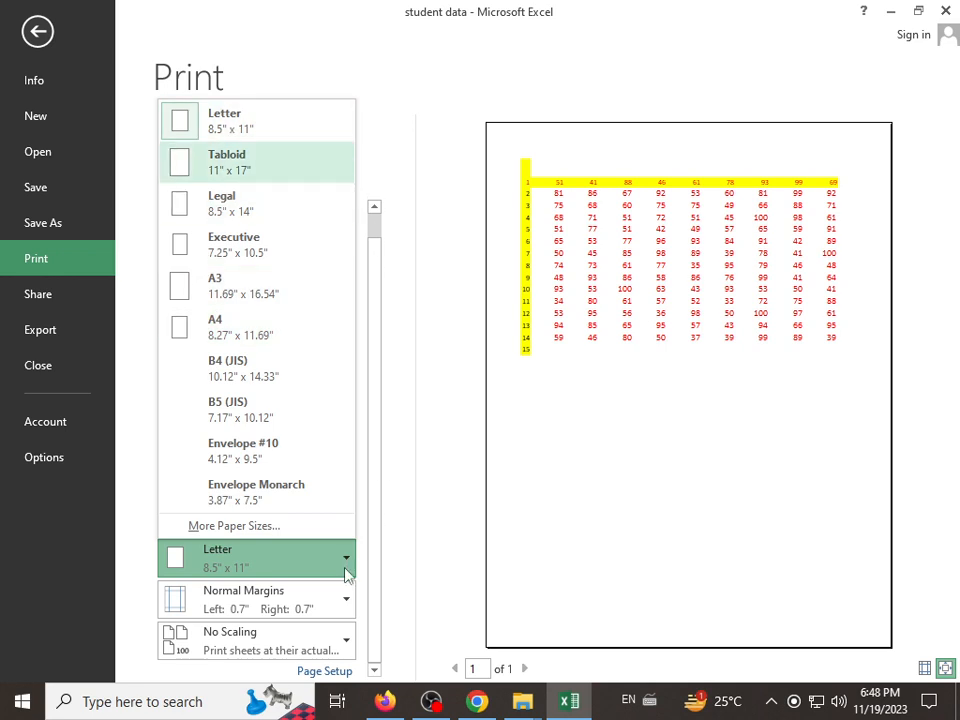
{"action": "left_click", "coordinate": [248, 338]}
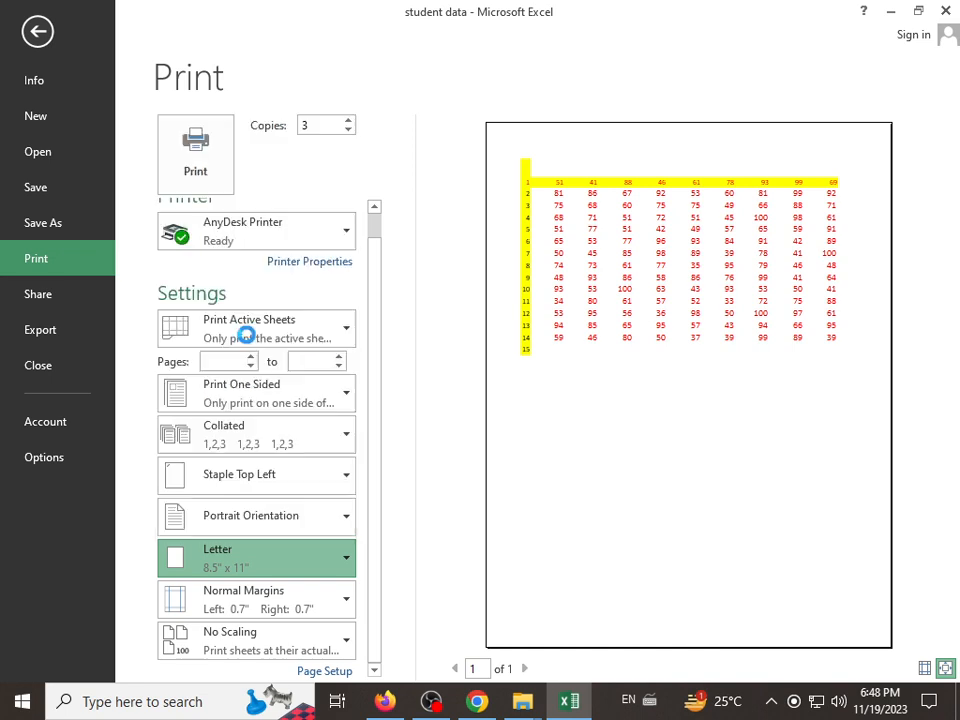
{"action": "left_click", "coordinate": [294, 553]}
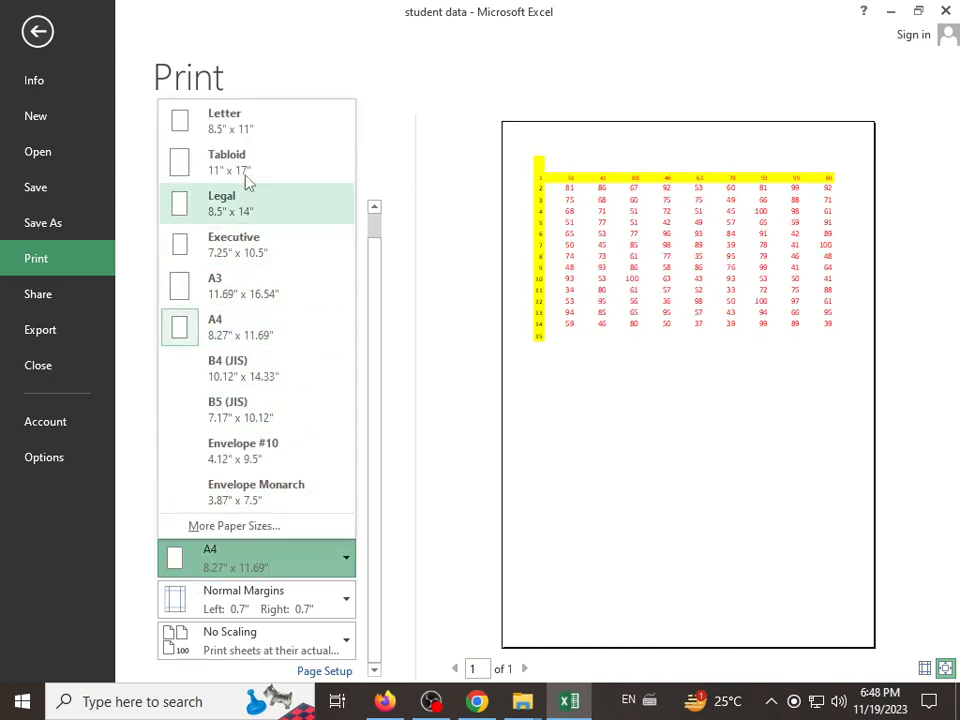
{"action": "left_click", "coordinate": [282, 568]}
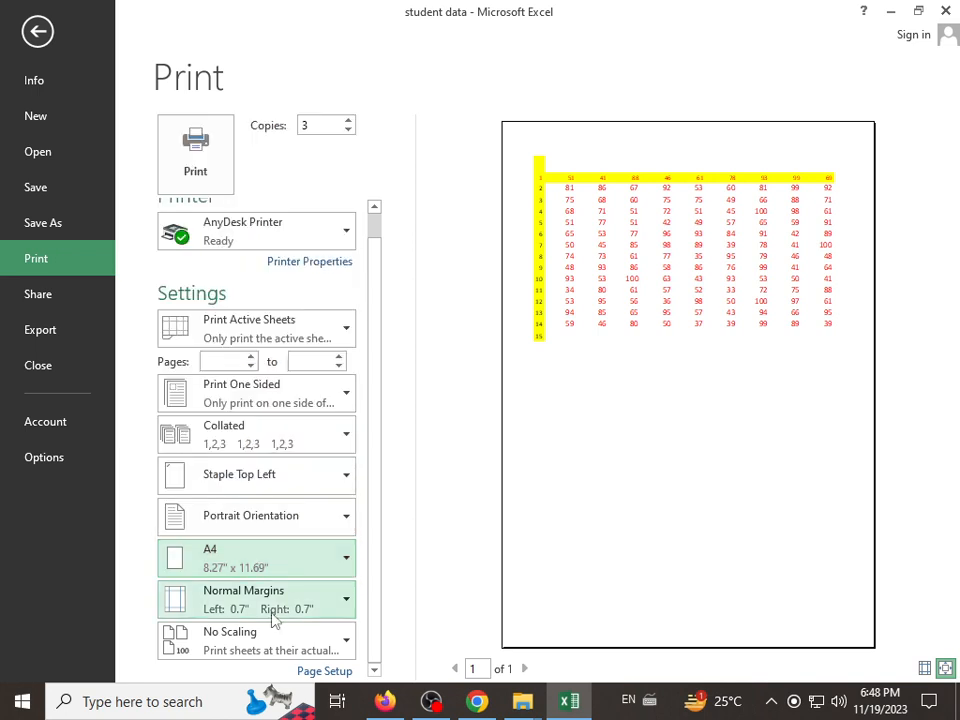
{"action": "left_click", "coordinate": [237, 600]}
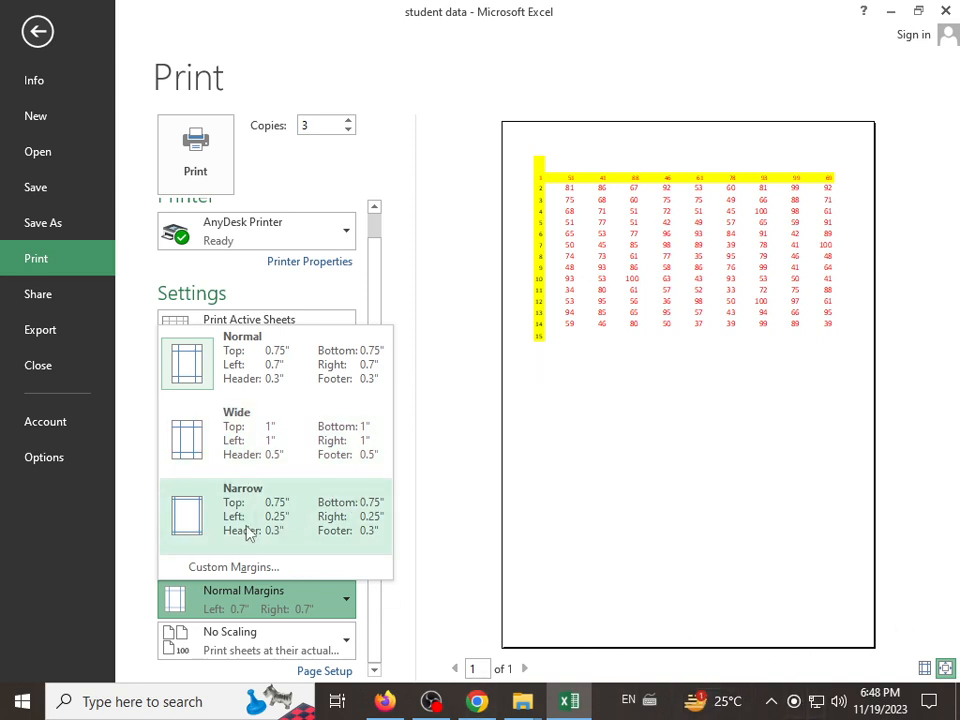
{"action": "left_click", "coordinate": [272, 366]}
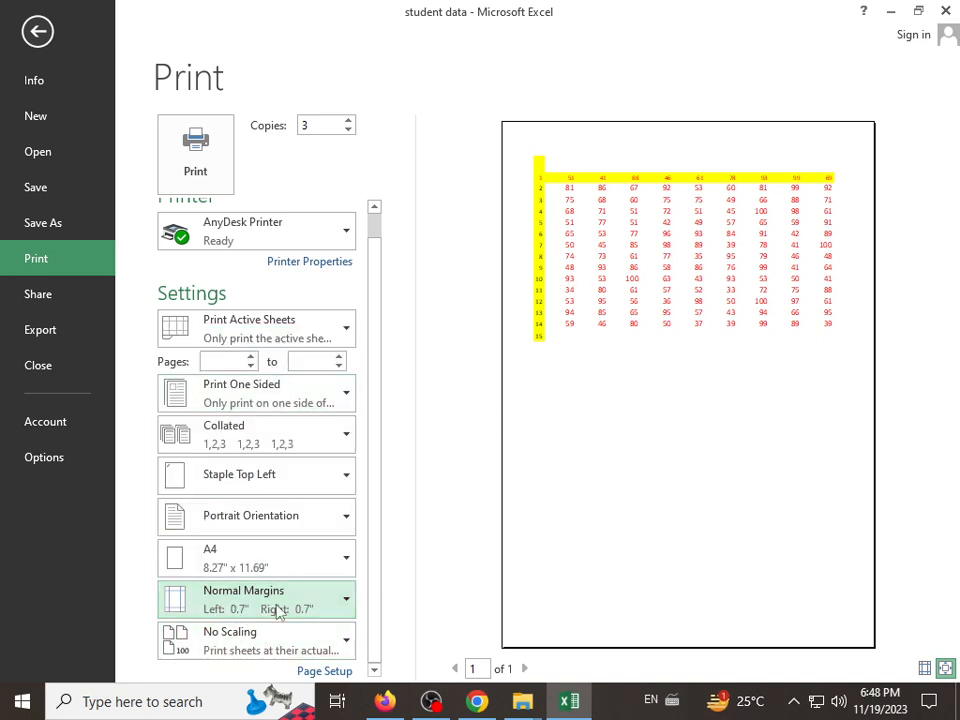
Try scaling the printout with Fit Sheet on One Page and restore No Scaling.
{"action": "left_click", "coordinate": [238, 642]}
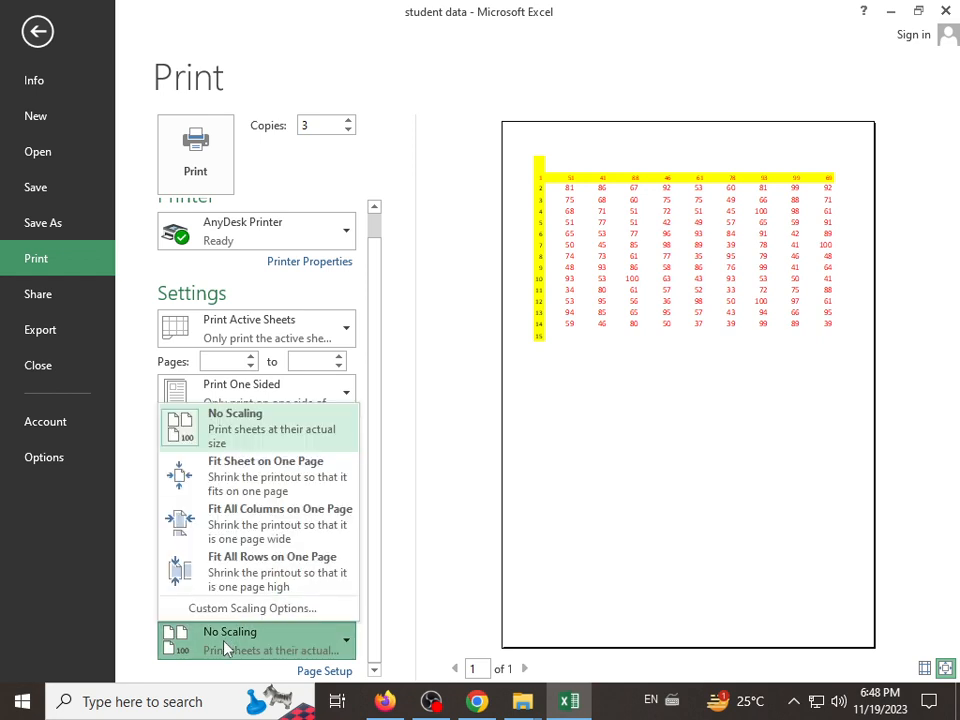
{"action": "left_click", "coordinate": [304, 481]}
{"action": "left_click", "coordinate": [279, 645]}
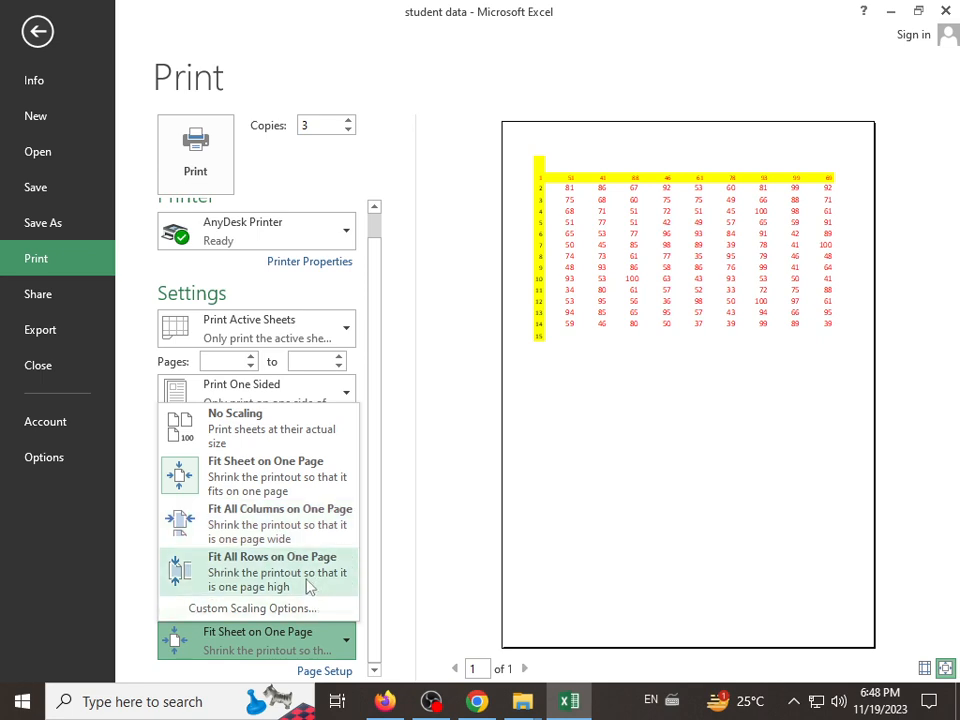
{"action": "left_click", "coordinate": [215, 425]}
{"action": "left_click", "coordinate": [232, 655]}
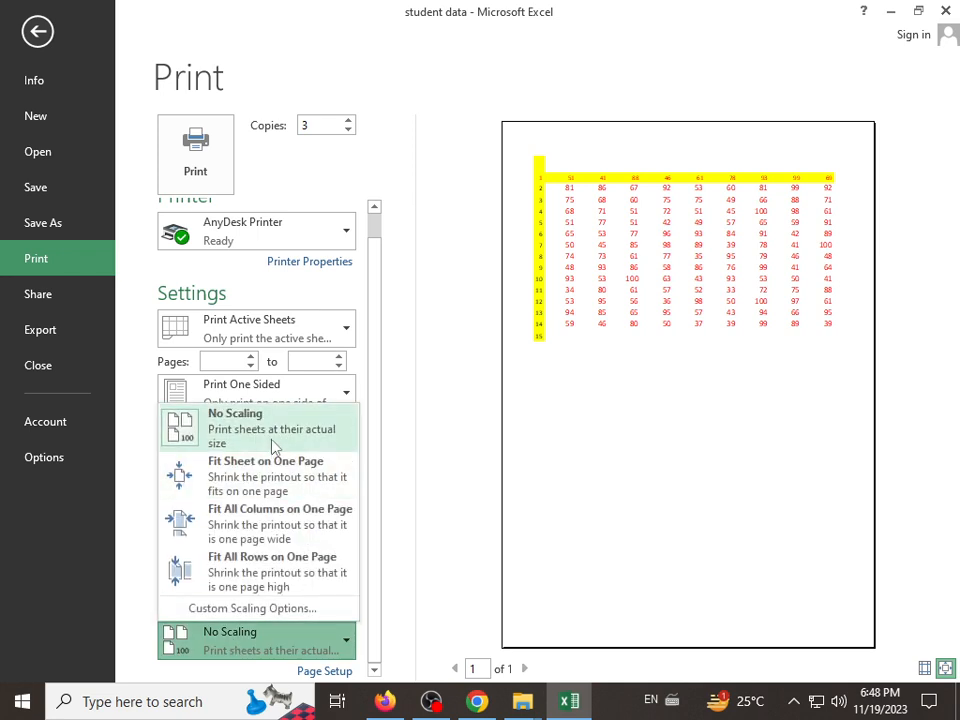
{"action": "left_click", "coordinate": [300, 425]}
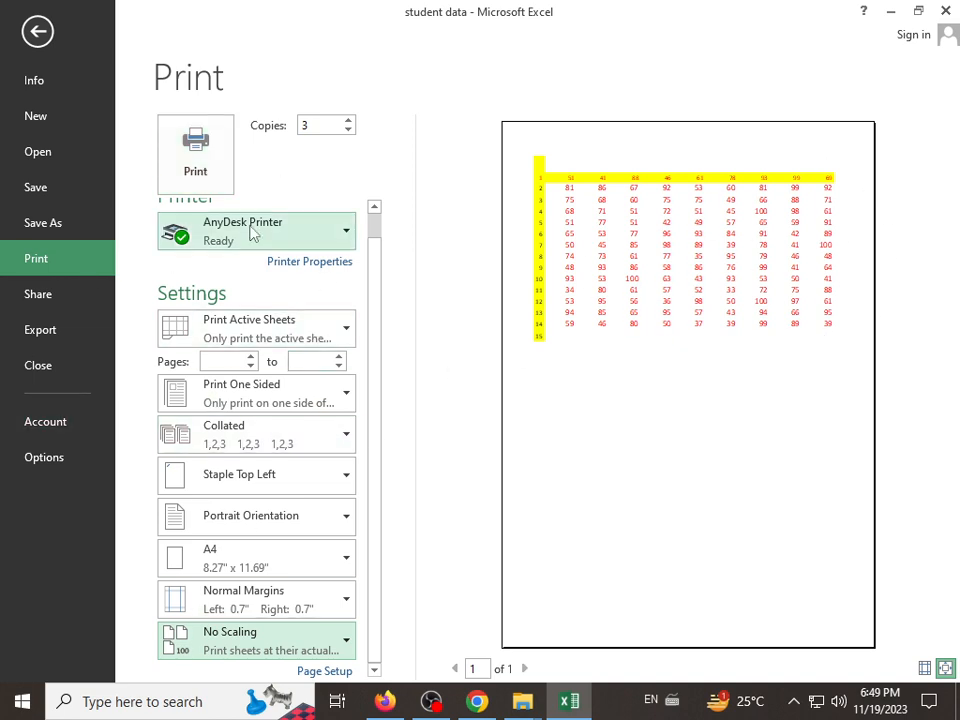
Review the workbook's sharing options: inviting people by saving to the cloud, and the email choices.
{"action": "left_click", "coordinate": [71, 311]}
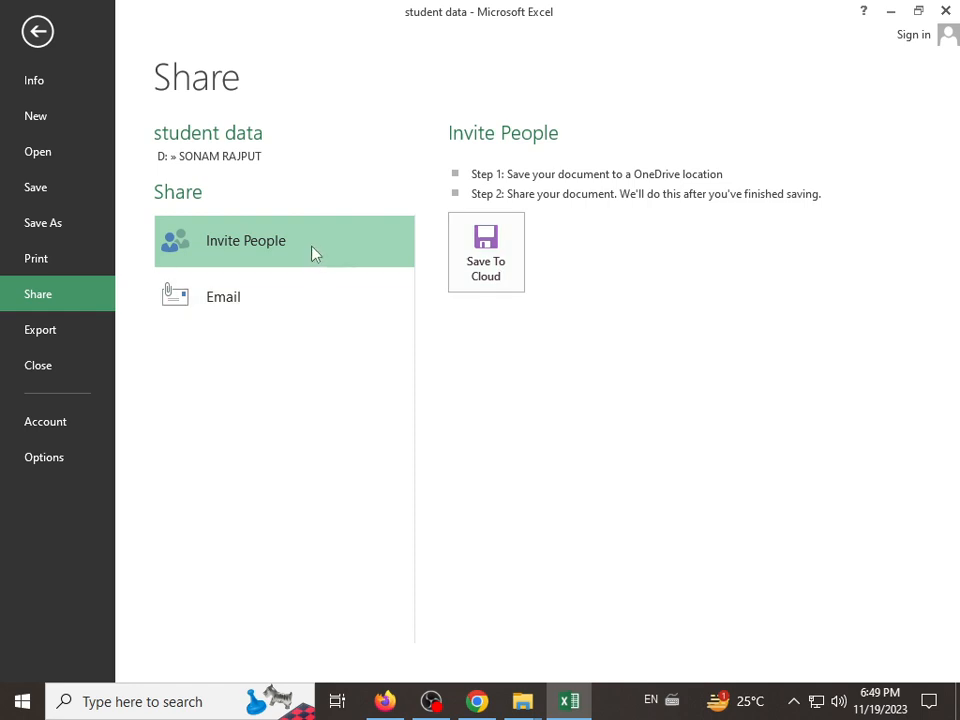
{"action": "left_click", "coordinate": [503, 266]}
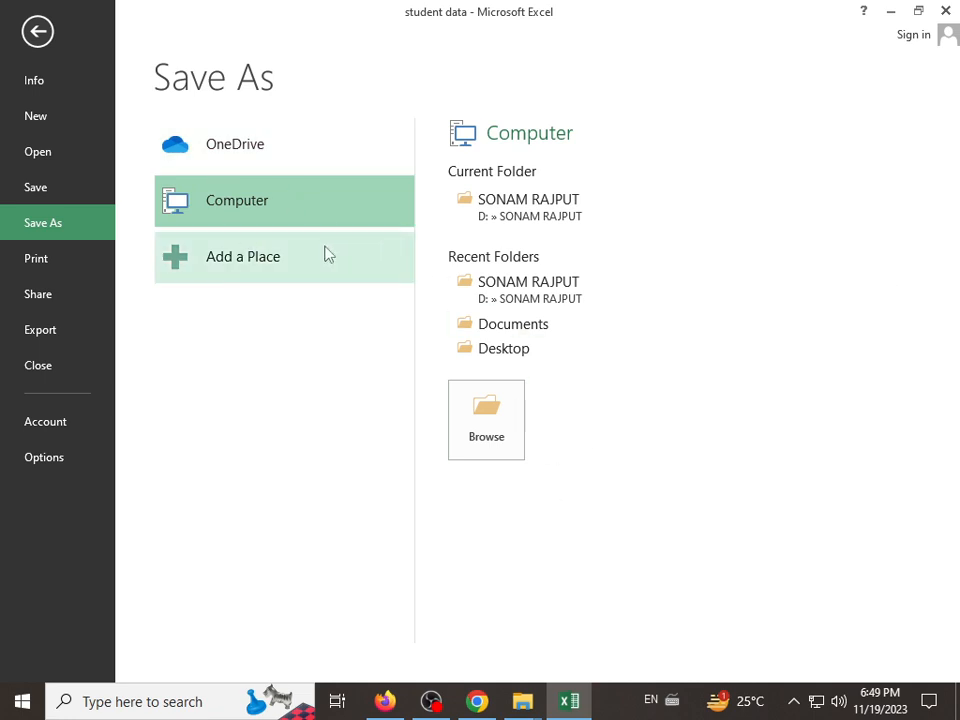
{"action": "left_click", "coordinate": [52, 300]}
{"action": "left_click", "coordinate": [297, 309]}
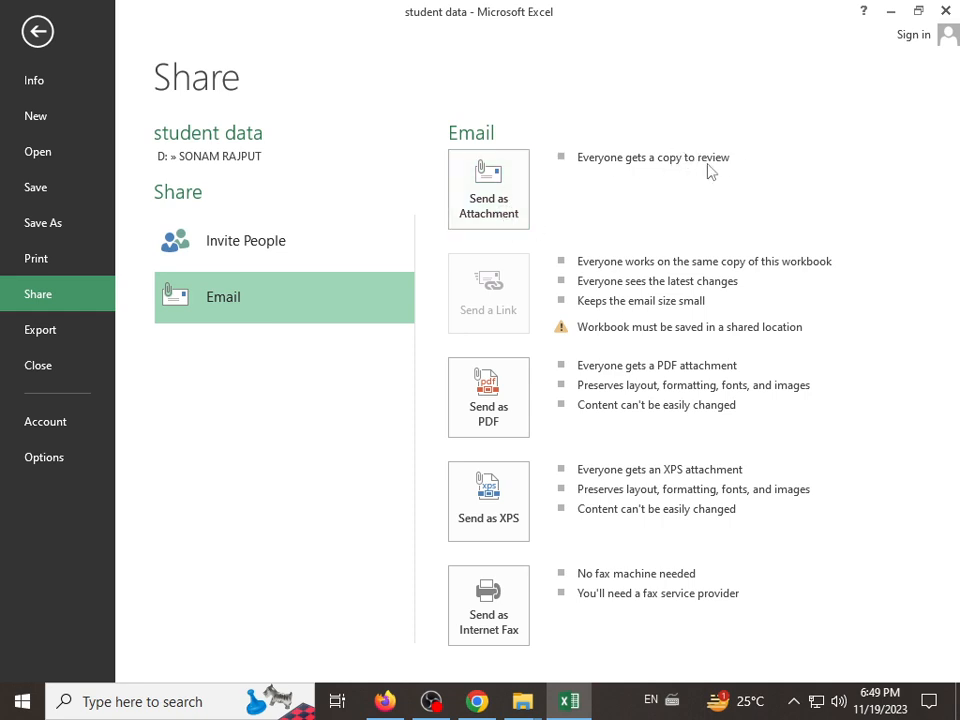
Try to send the workbook by email as a PDF attachment and dismiss the resulting messages.
{"action": "left_click", "coordinate": [491, 426]}
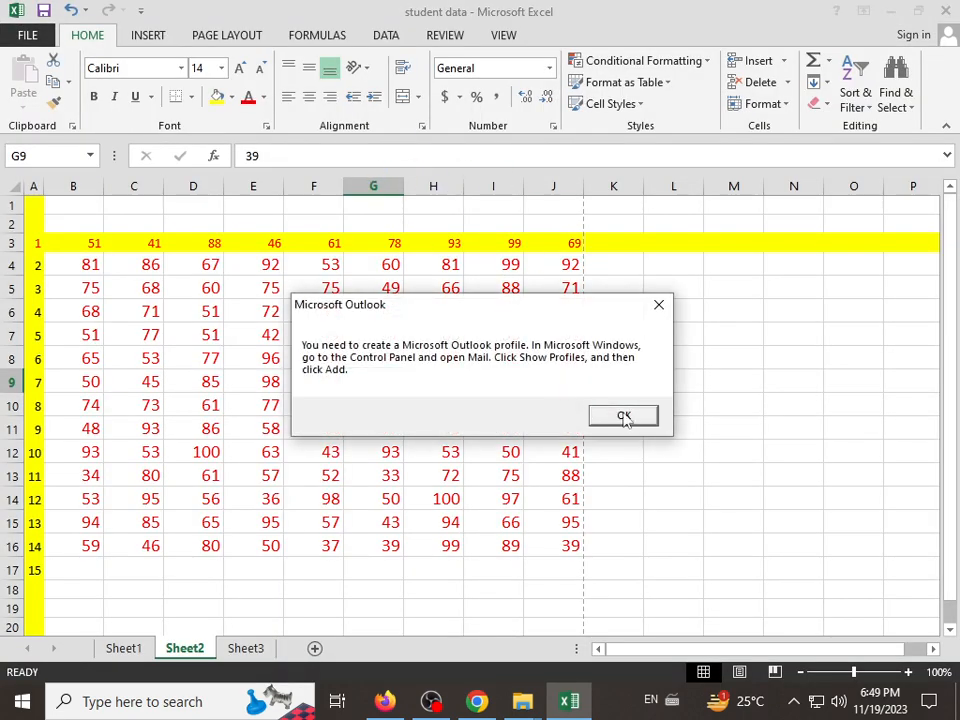
{"action": "left_click", "coordinate": [624, 416]}
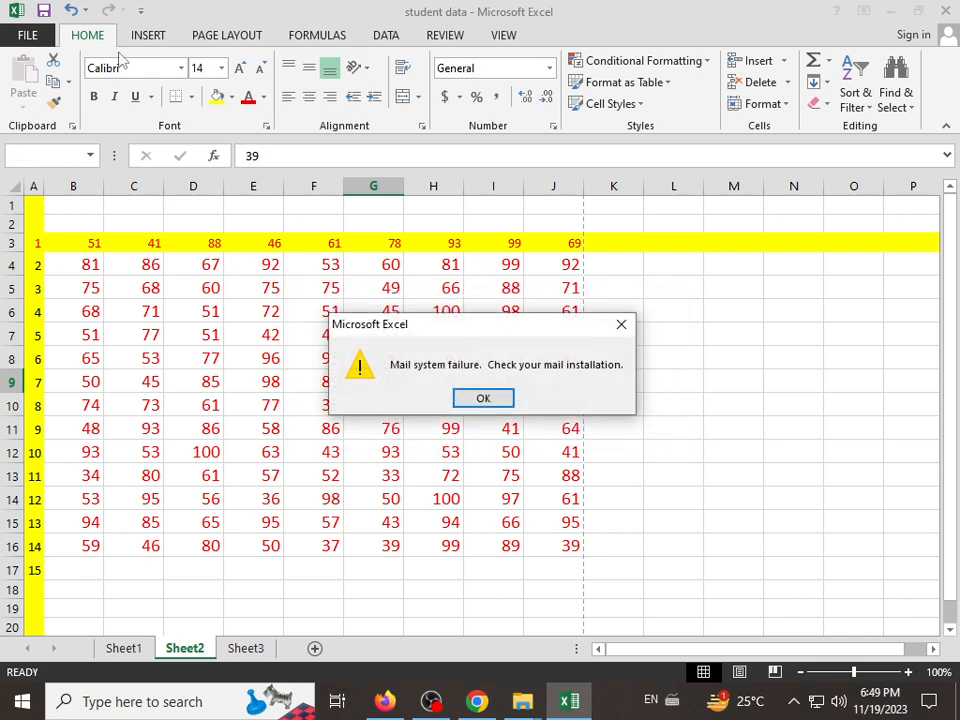
{"action": "left_click", "coordinate": [484, 398]}
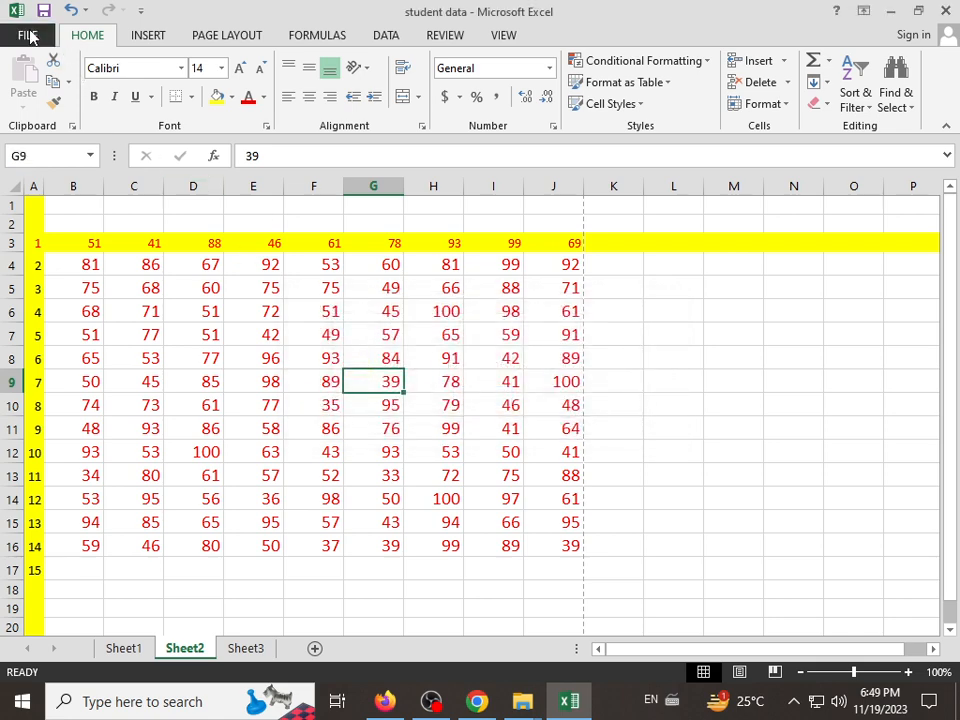
Return to the email sharing options and examine the remaining ways to send, including Internet fax.
{"action": "left_click", "coordinate": [27, 35]}
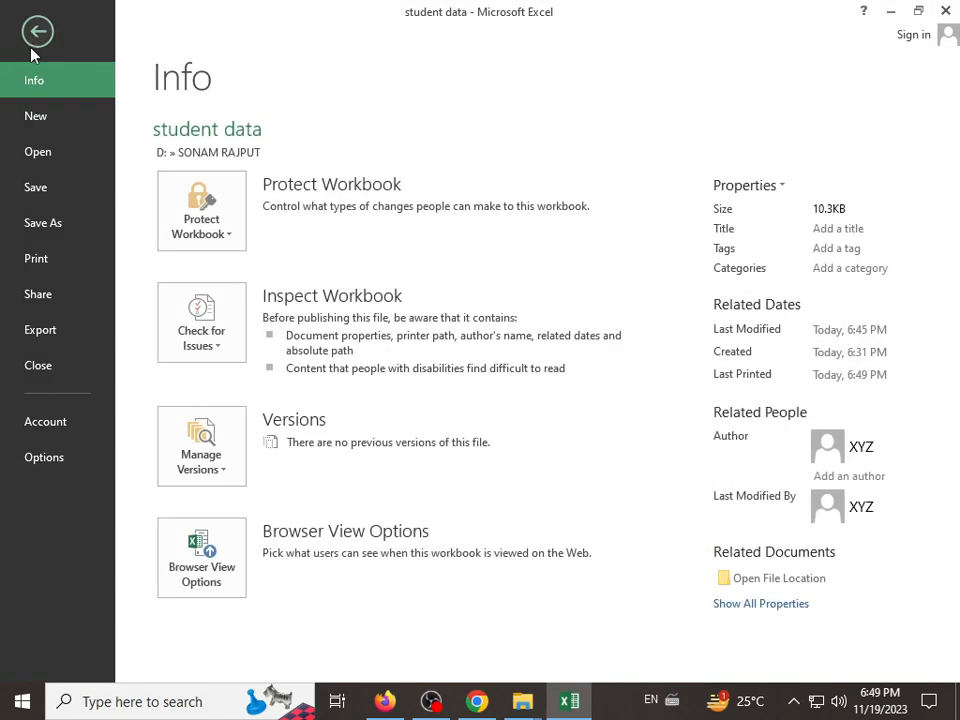
{"action": "left_click", "coordinate": [55, 298]}
{"action": "left_click", "coordinate": [285, 312]}
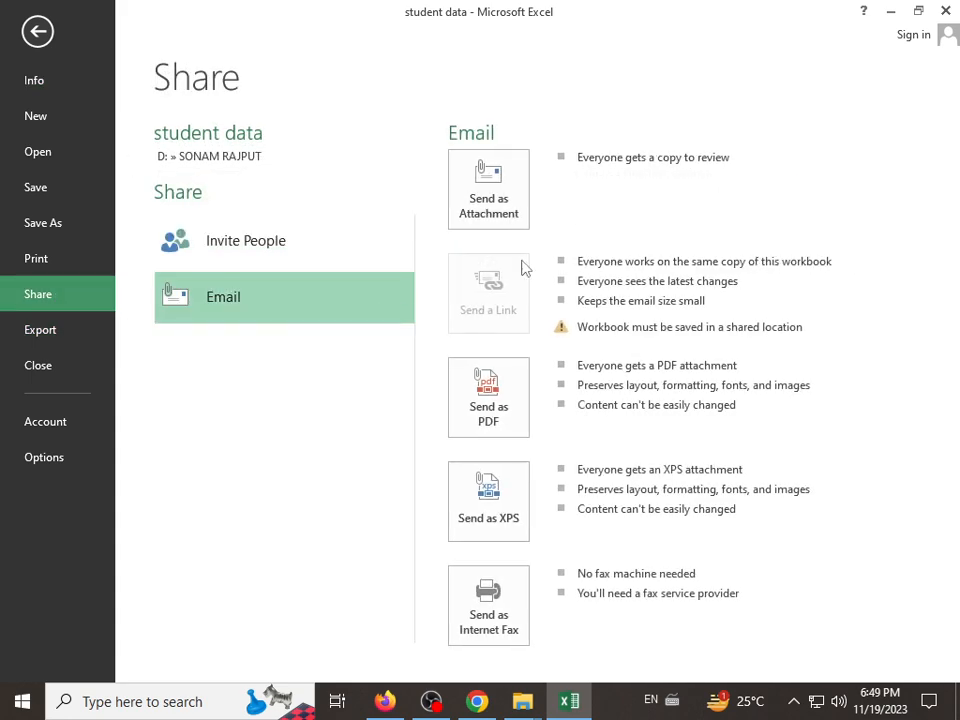
{"action": "left_click", "coordinate": [501, 623]}
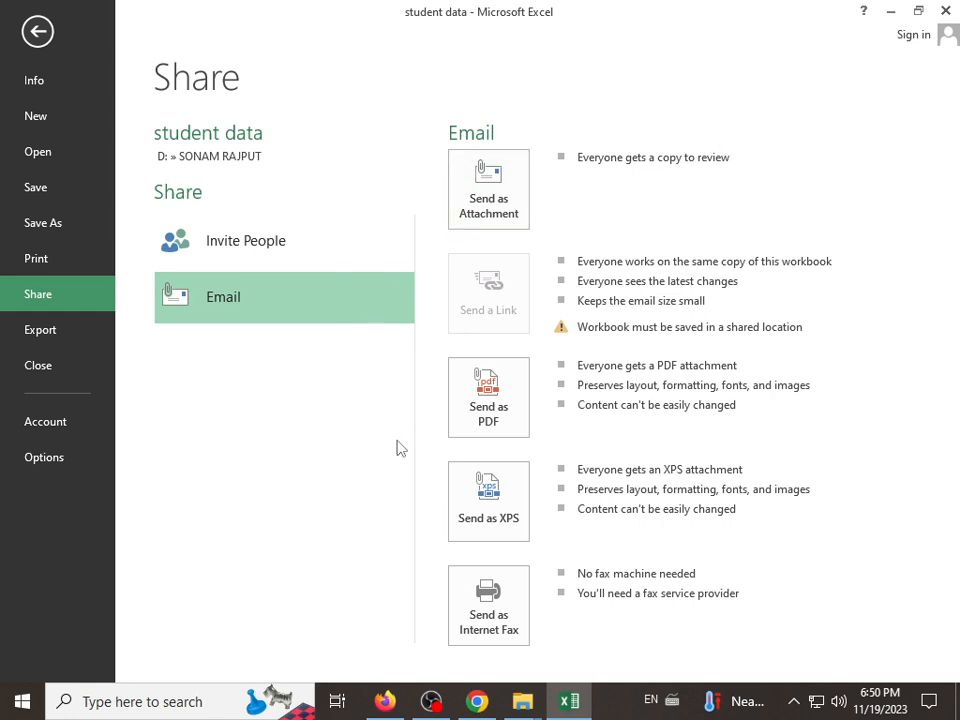
Start exporting the workbook as a PDF document and choose the personal folder on Local Disk (D:) as its destination.
{"action": "left_click", "coordinate": [44, 343]}
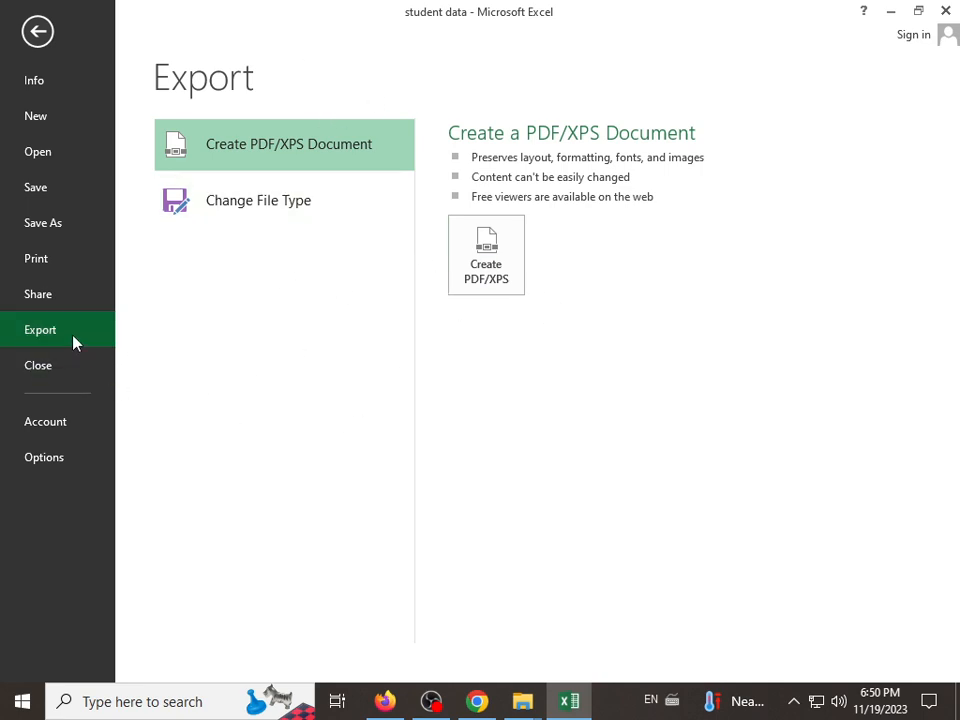
{"action": "left_click", "coordinate": [491, 277]}
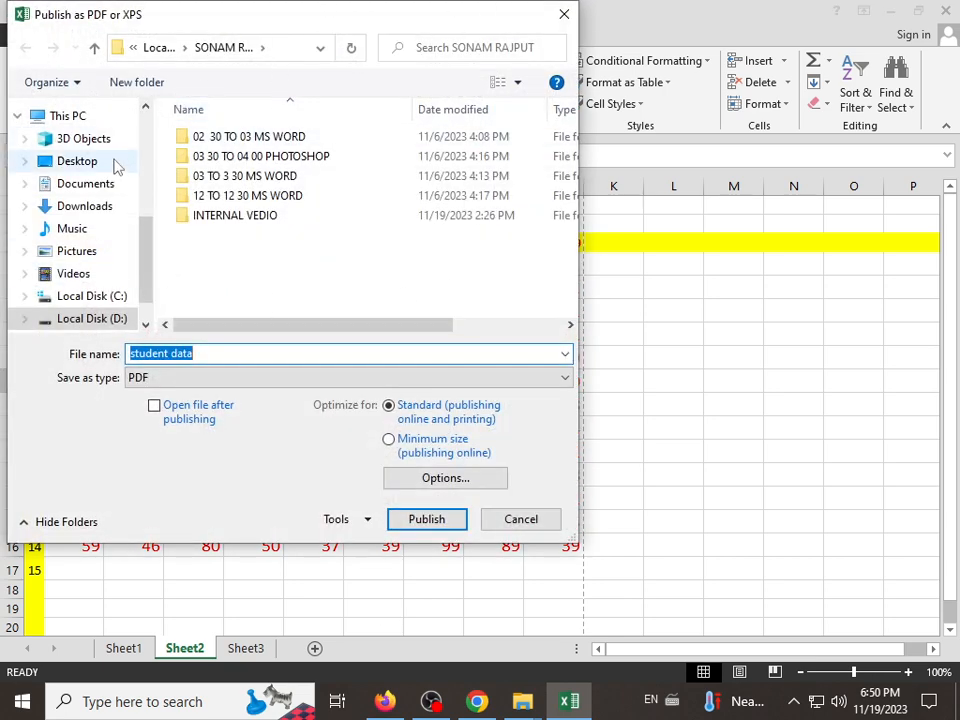
{"action": "left_click", "coordinate": [118, 318]}
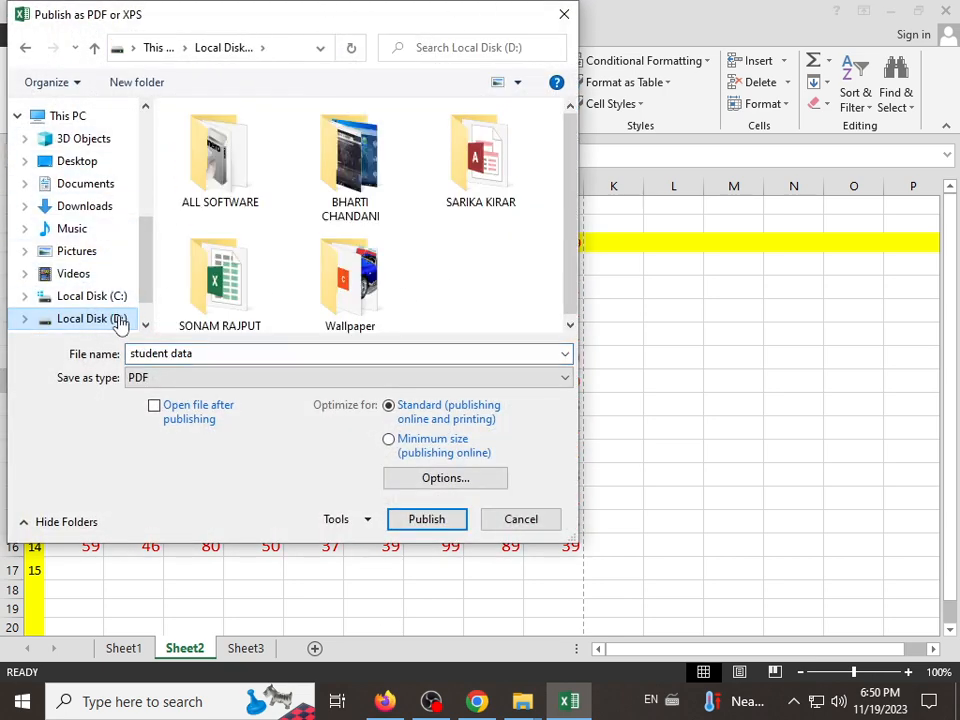
{"action": "double_click", "coordinate": [246, 317]}
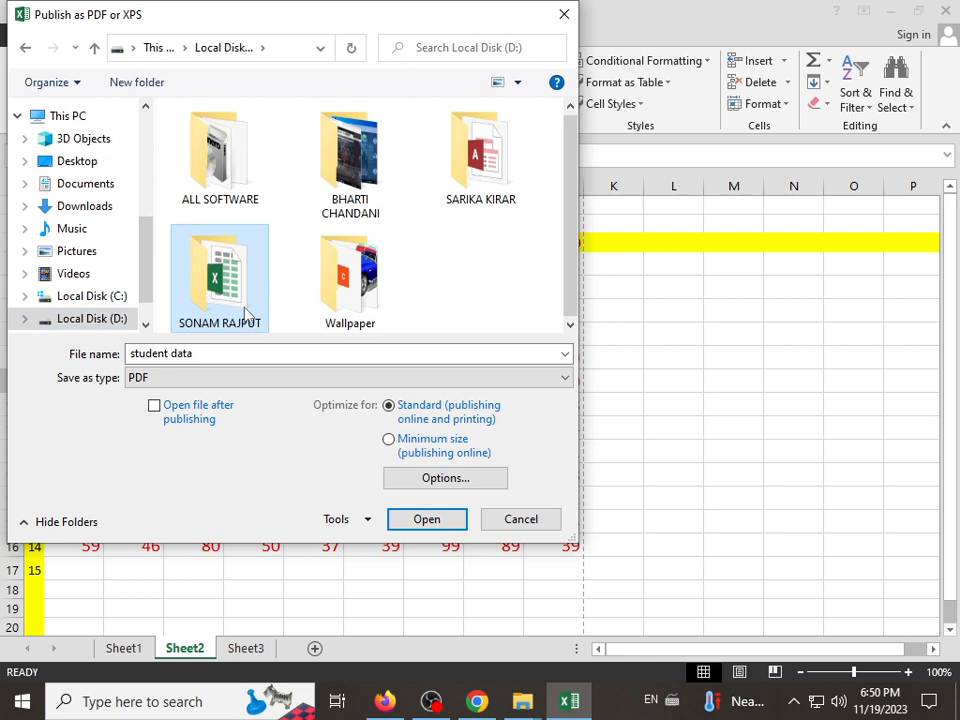
Name the exported PDF file "student data pdf".
{"action": "left_click", "coordinate": [221, 356]}
{"action": "left_click", "coordinate": [221, 356]}
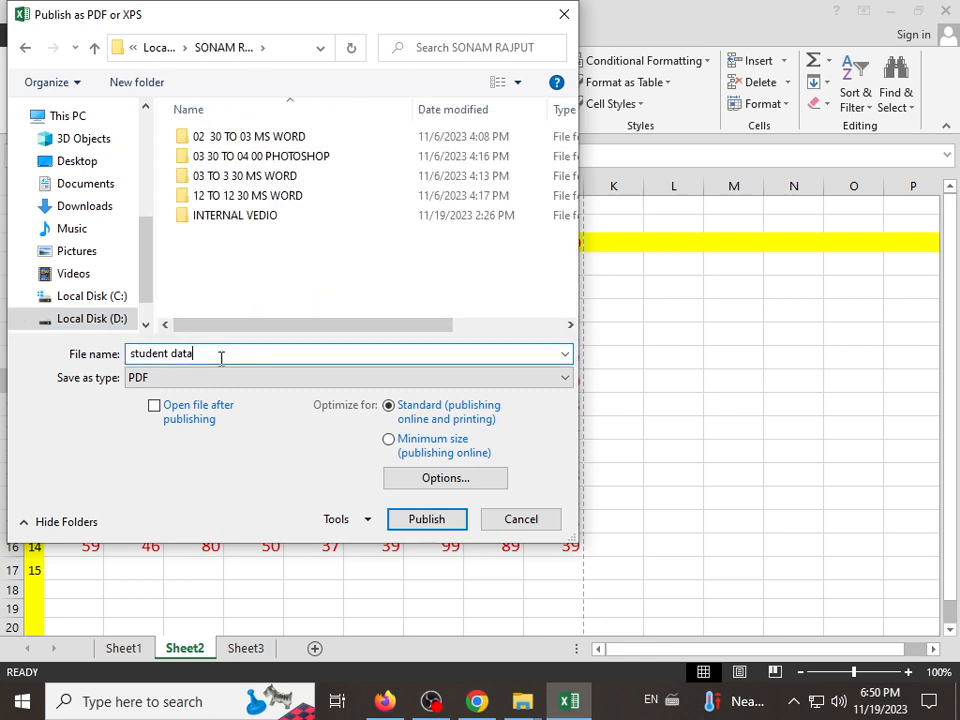
{"action": "double_click", "coordinate": [221, 357]}
{"action": "left_click", "coordinate": [221, 357]}
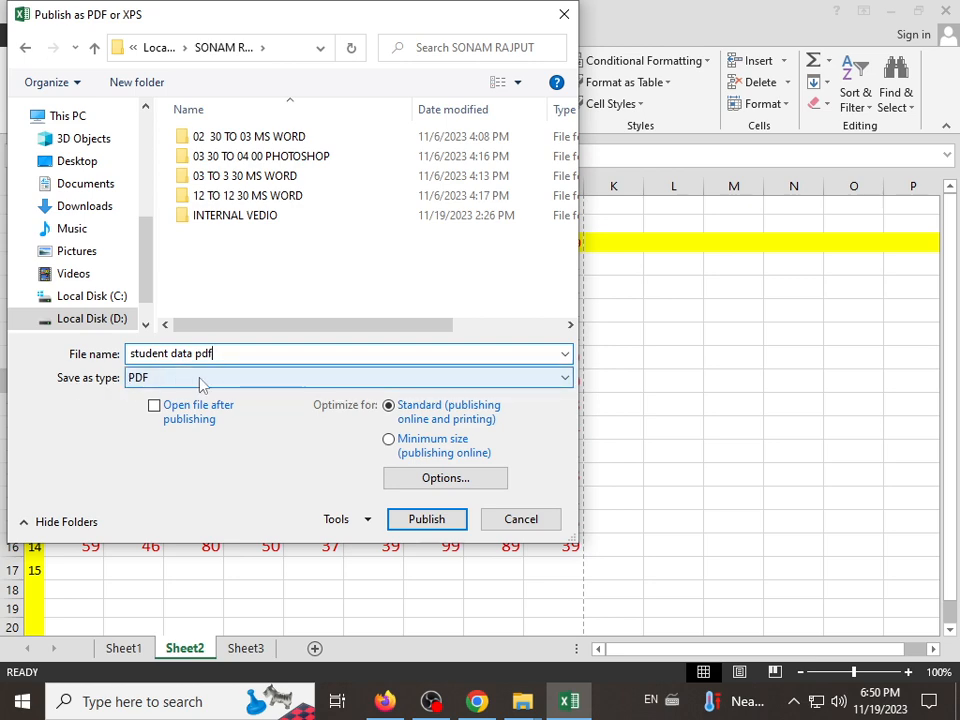
Publish the PDF and locate the exported student data pdf file in its folder in File Explorer.
{"action": "left_click", "coordinate": [437, 523]}
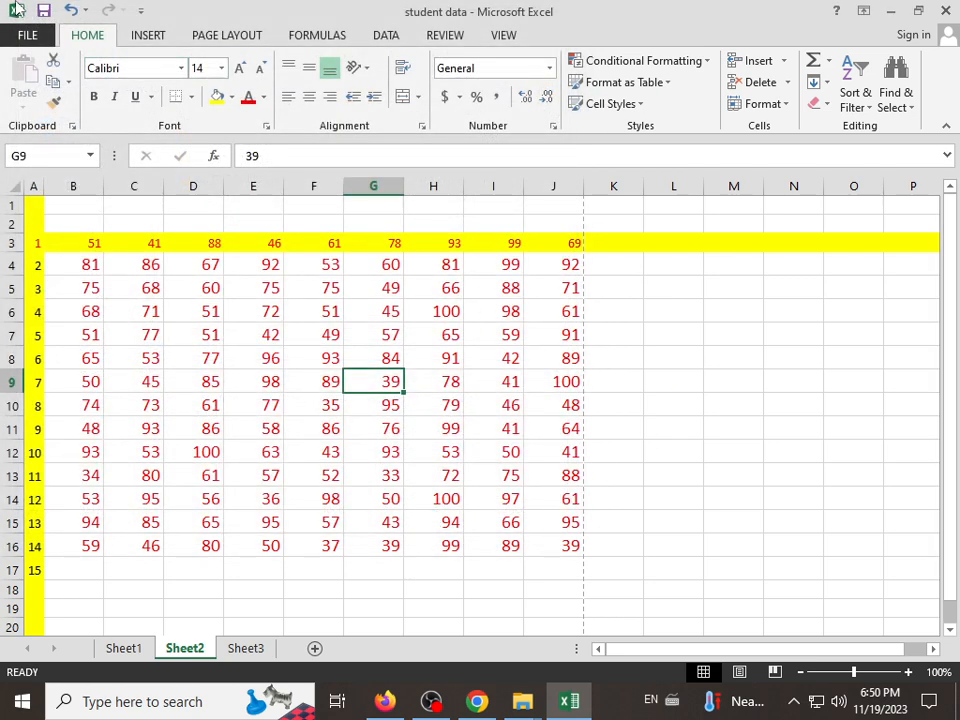
{"action": "left_click", "coordinate": [944, 14]}
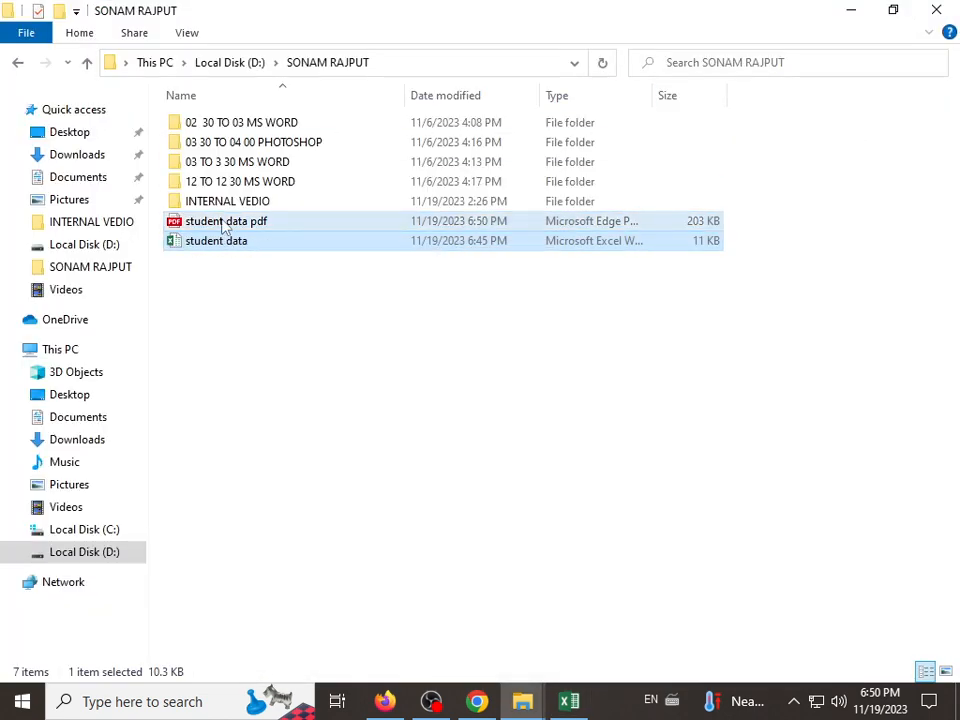
{"action": "left_click", "coordinate": [185, 225]}
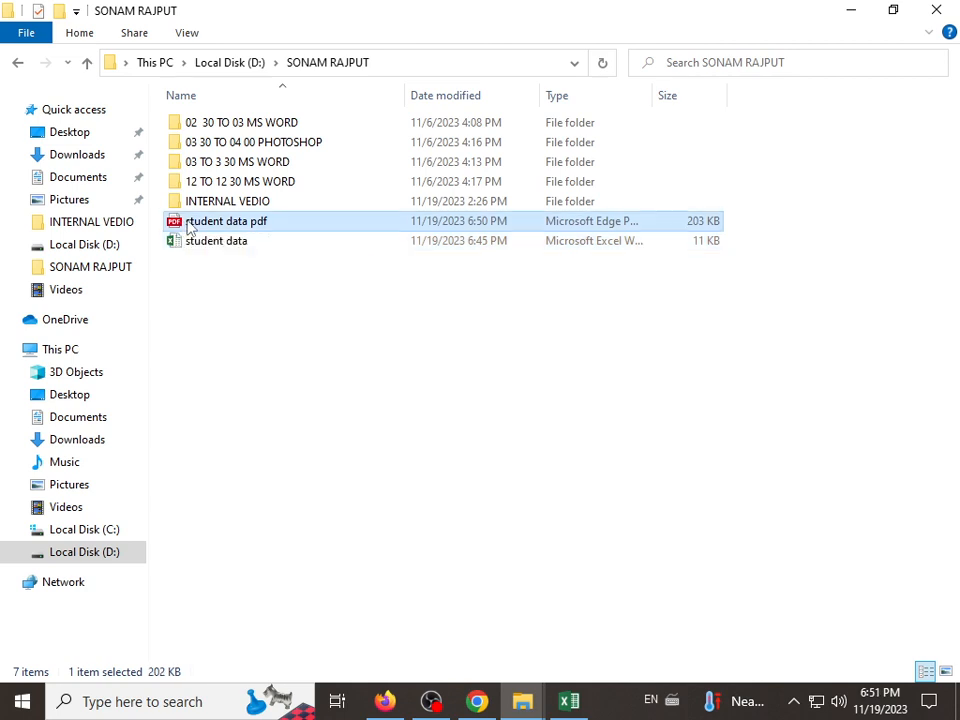
Open the student data pdf file with Adobe Reader, accept the license agreement, and look over the exported page.
{"action": "left_click", "coordinate": [283, 222]}
{"action": "double_click", "coordinate": [347, 223]}
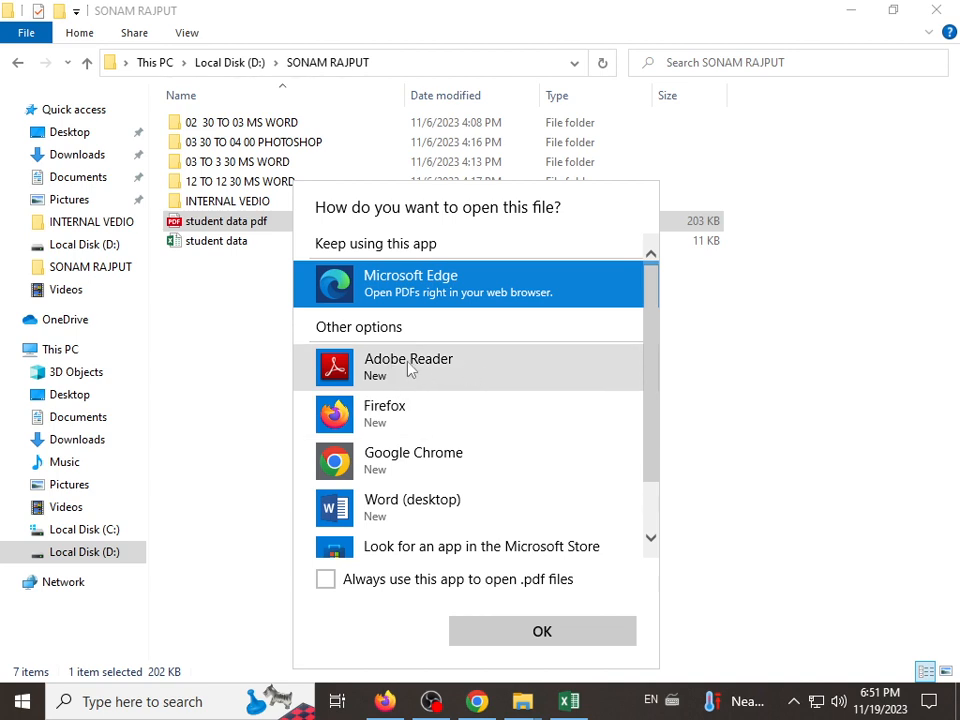
{"action": "left_click", "coordinate": [409, 367]}
{"action": "left_click", "coordinate": [583, 634]}
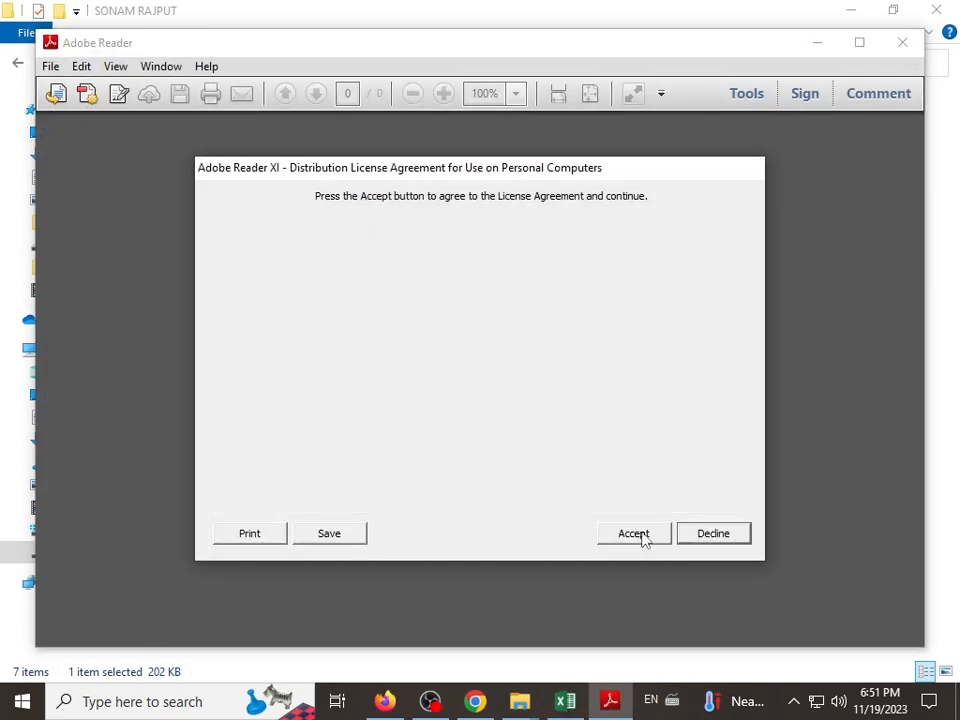
{"action": "left_click", "coordinate": [634, 533]}
{"action": "scroll", "coordinate": [424, 283], "scroll_direction": "down", "scroll_amount": 5}
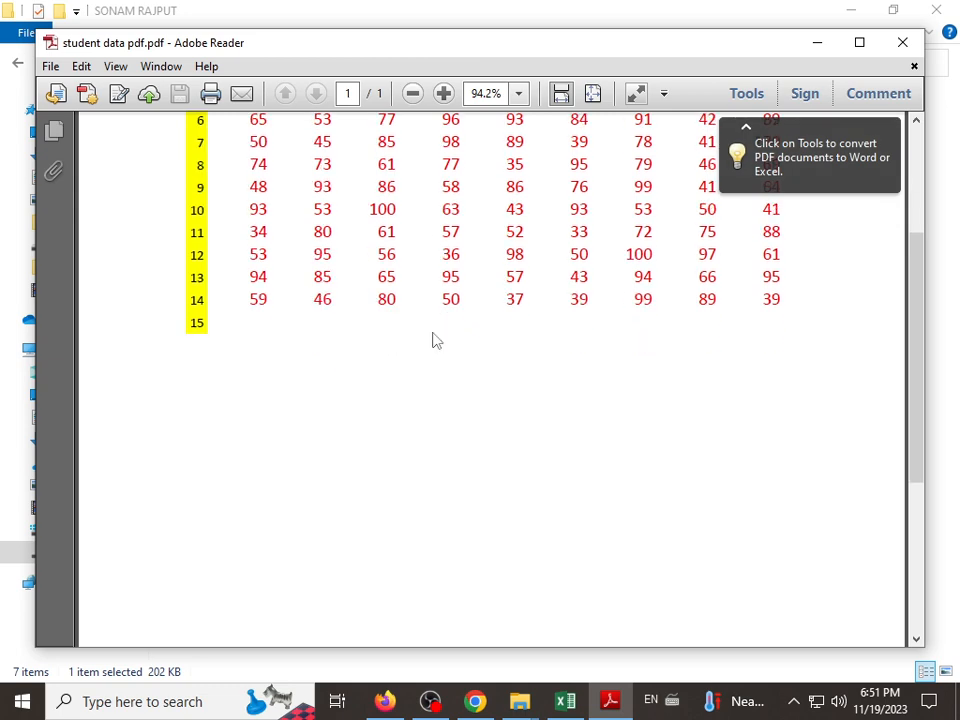
{"action": "scroll", "coordinate": [432, 336], "scroll_direction": "up", "scroll_amount": 5}
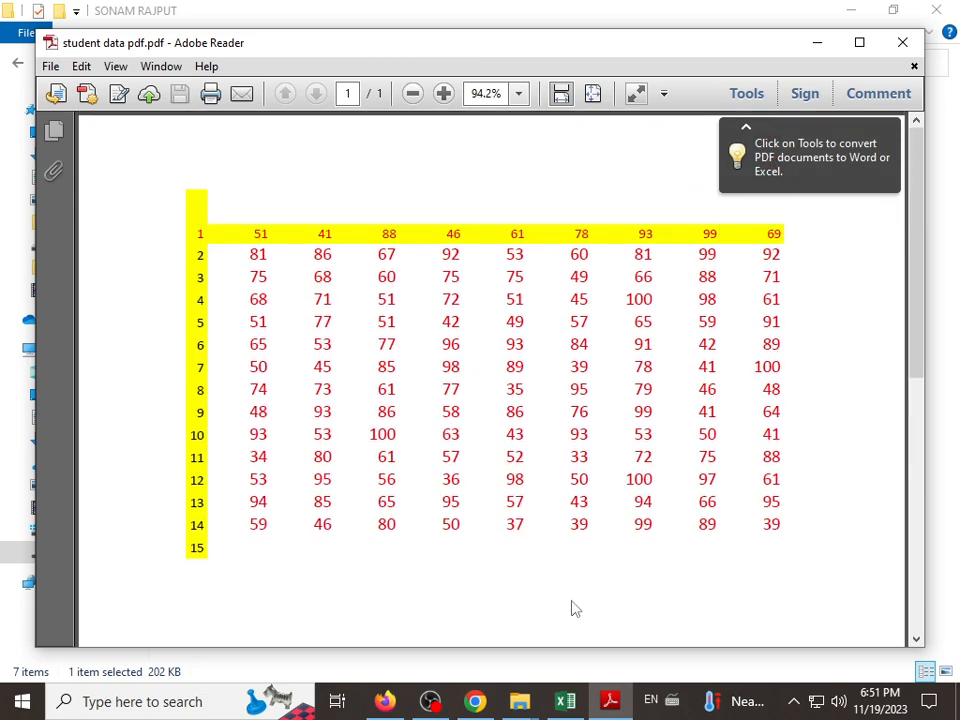
Switch back to Excel and examine the file types available for exporting the workbook.
{"action": "left_click", "coordinate": [565, 701]}
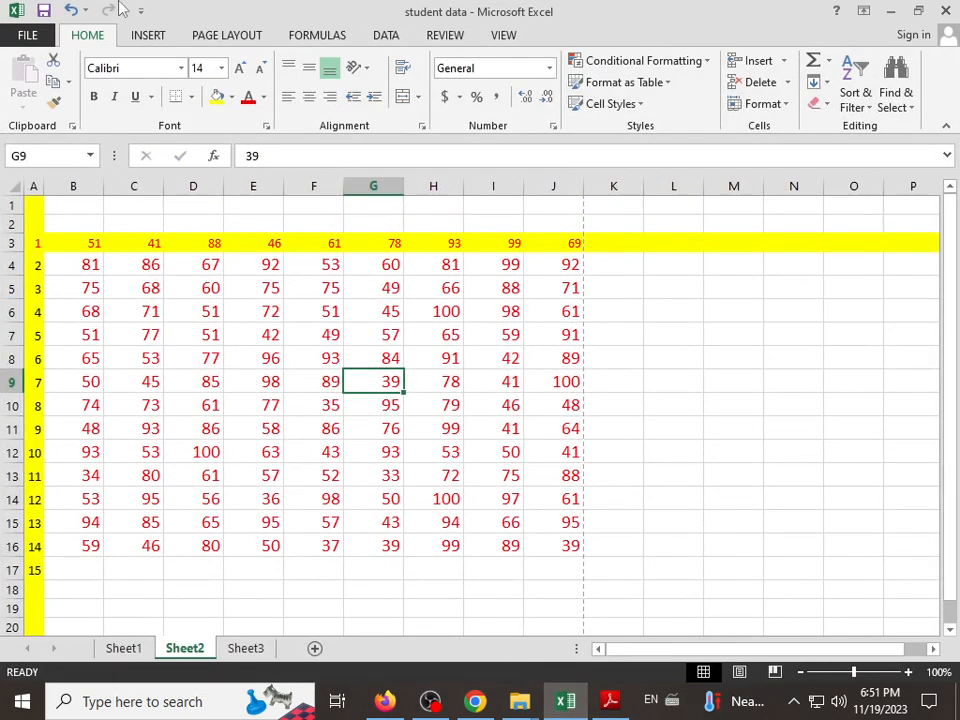
{"action": "left_click", "coordinate": [28, 35]}
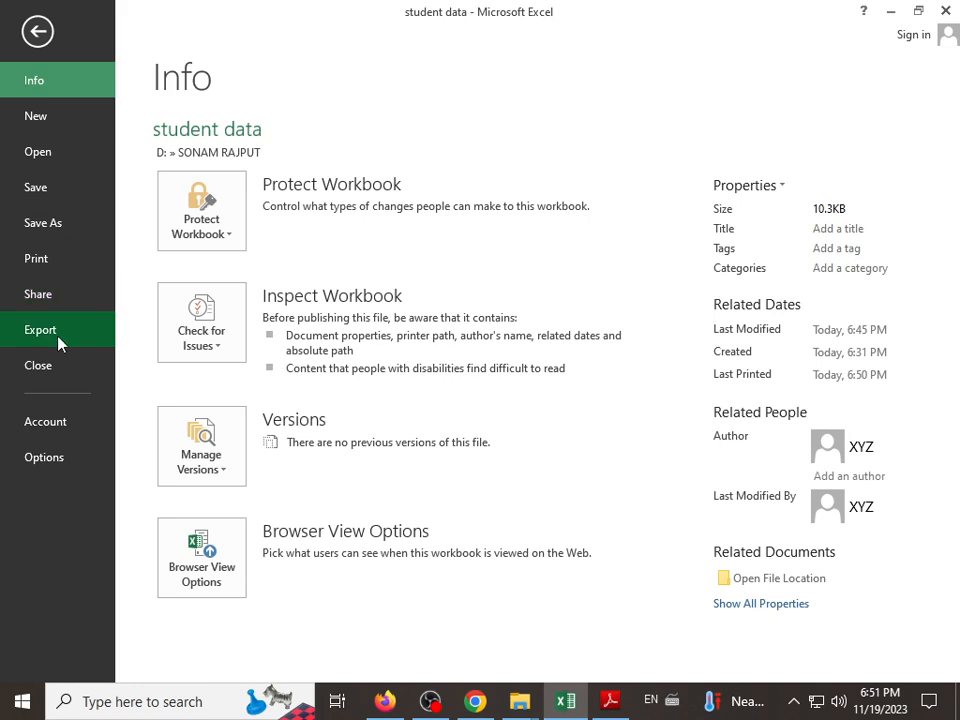
{"action": "left_click", "coordinate": [58, 343]}
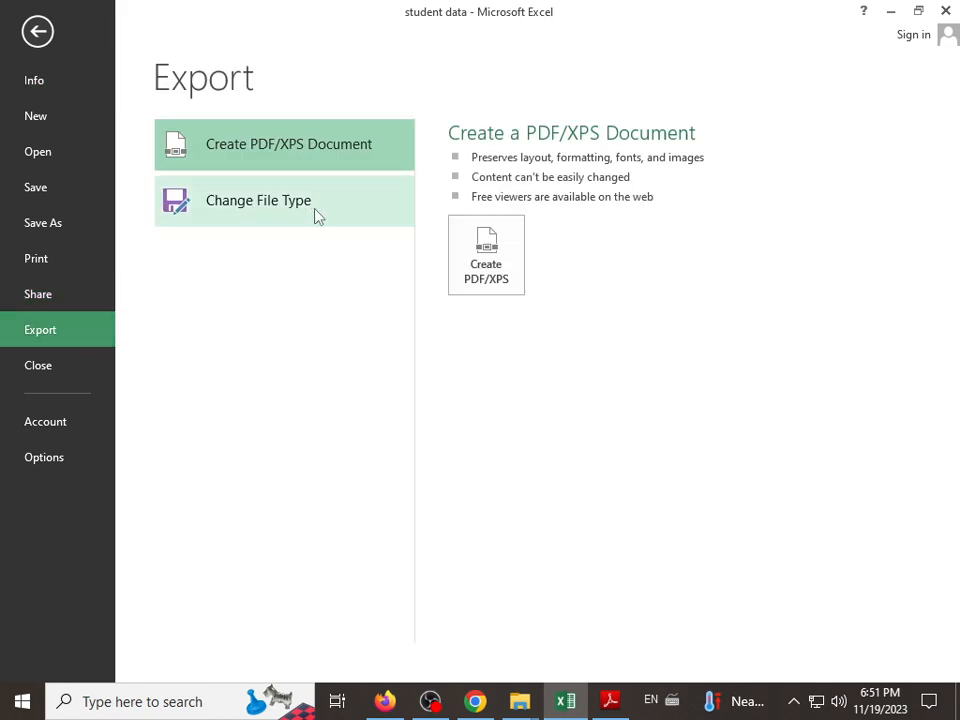
{"action": "left_click", "coordinate": [316, 216]}
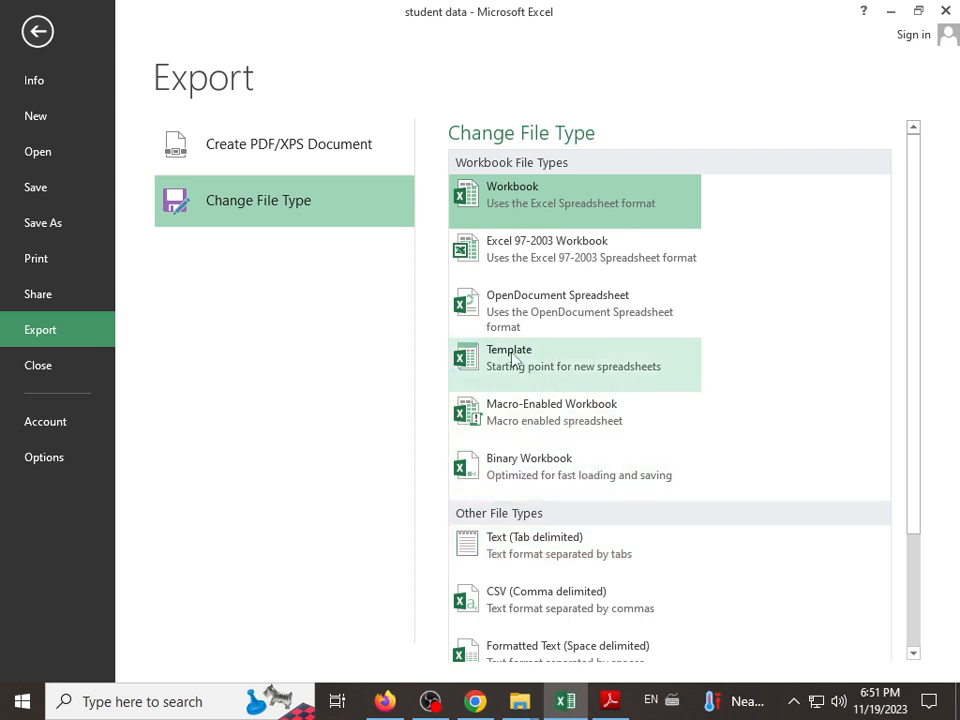
{"action": "scroll", "coordinate": [709, 360], "scroll_direction": "down", "scroll_amount": 3}
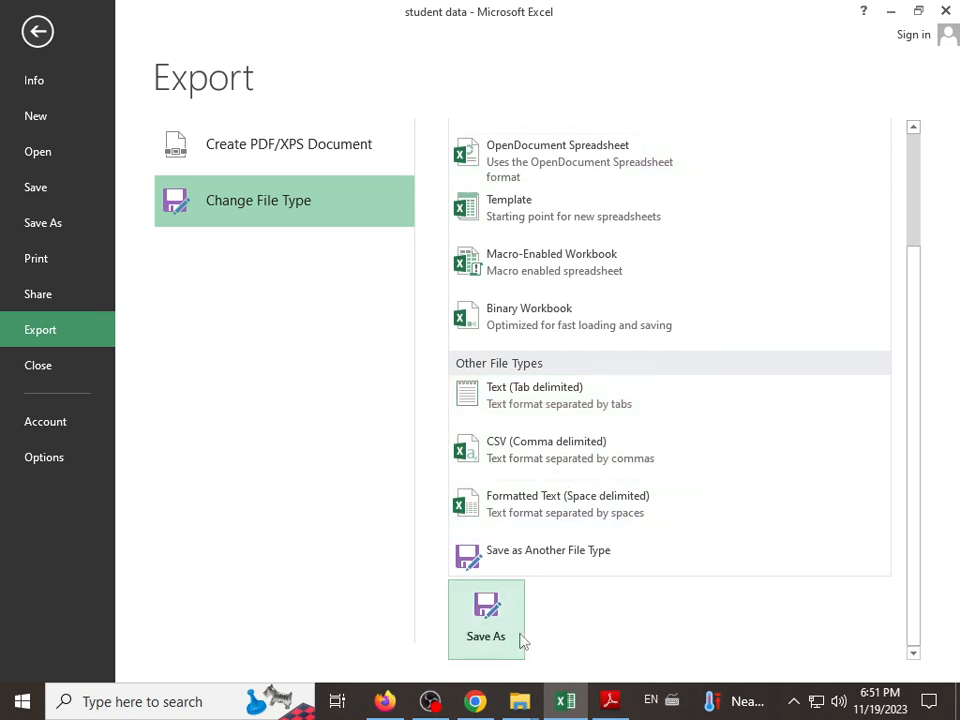
Close the student data workbook with its changes saved and create a new blank workbook.
{"action": "left_click", "coordinate": [47, 373]}
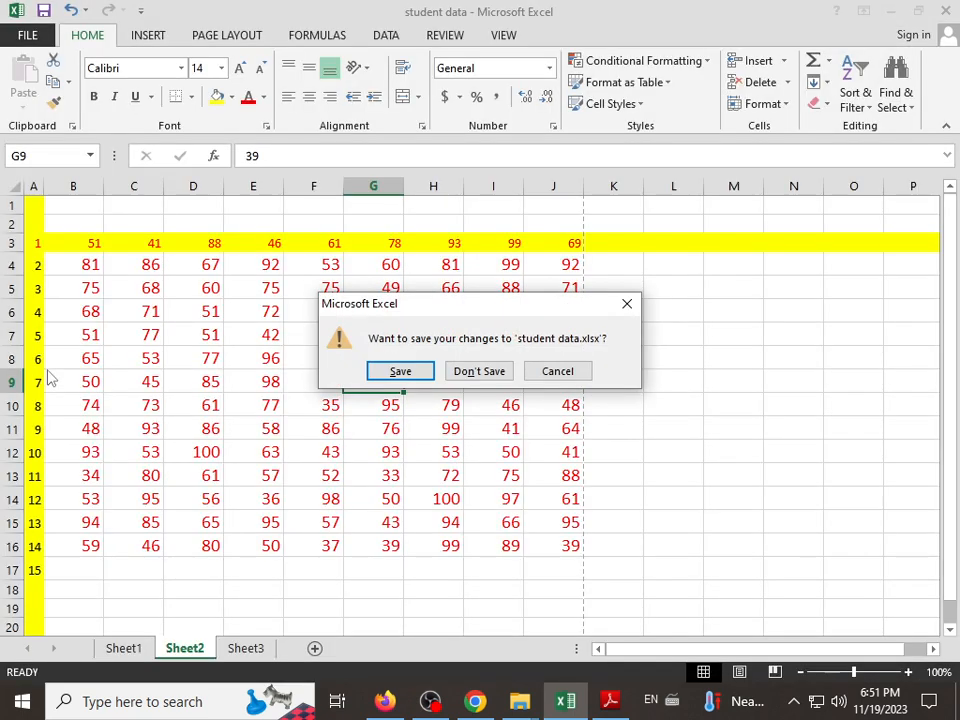
{"action": "left_click", "coordinate": [420, 373]}
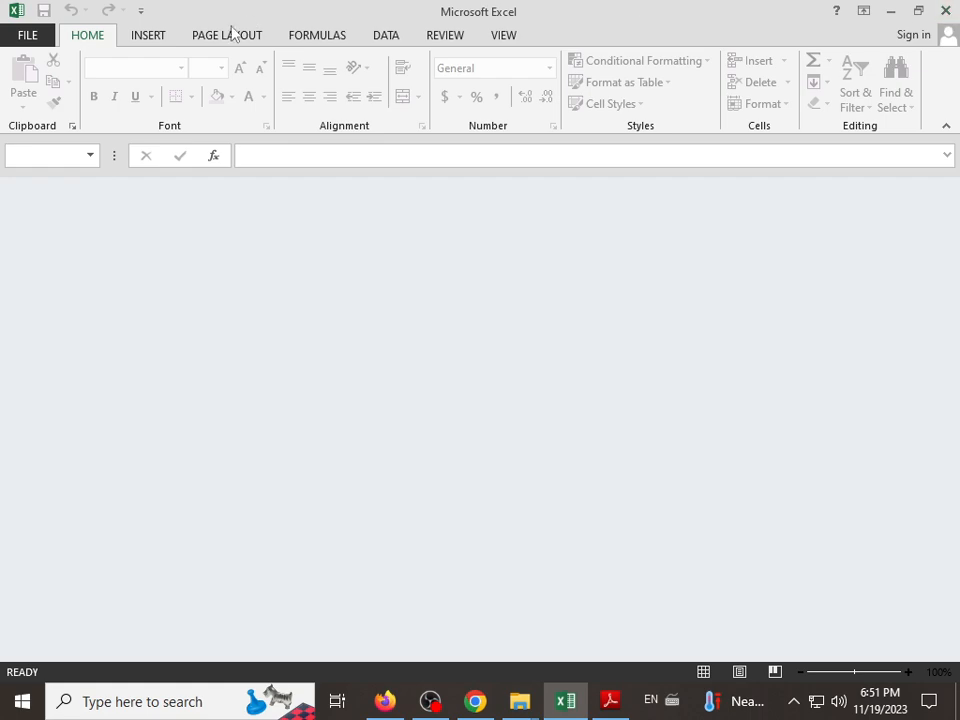
{"action": "left_click", "coordinate": [20, 40]}
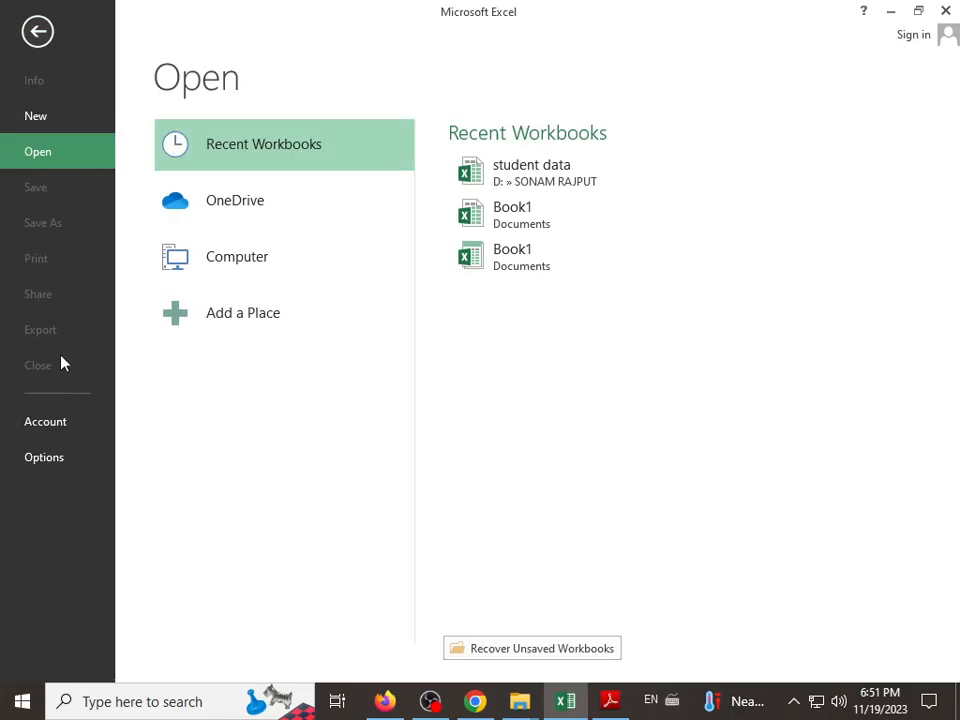
{"action": "left_click", "coordinate": [48, 118]}
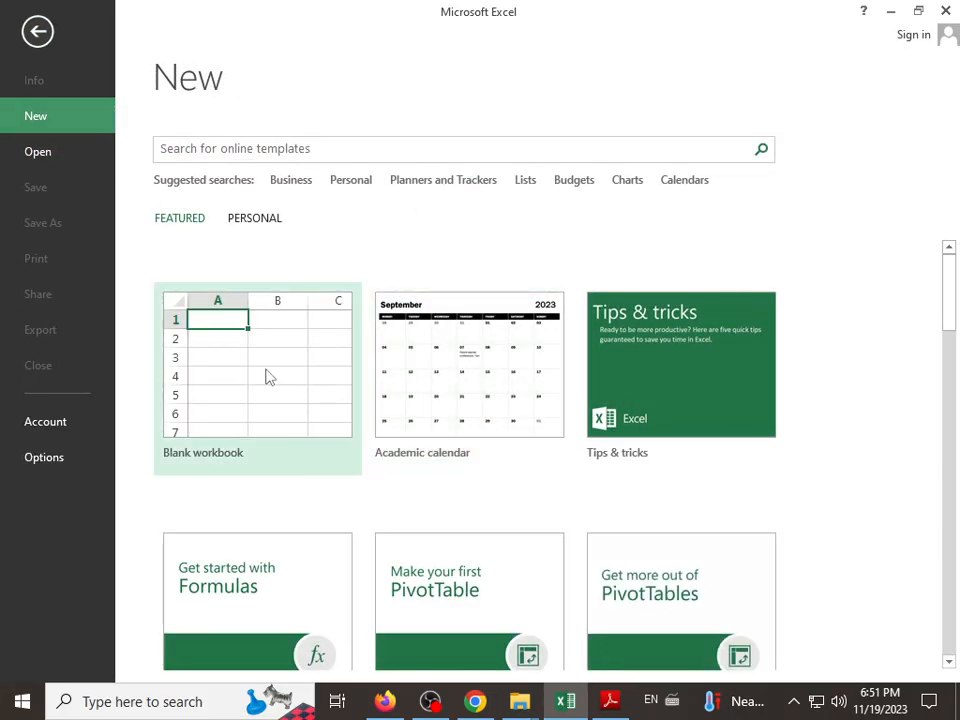
{"action": "left_click", "coordinate": [264, 369]}
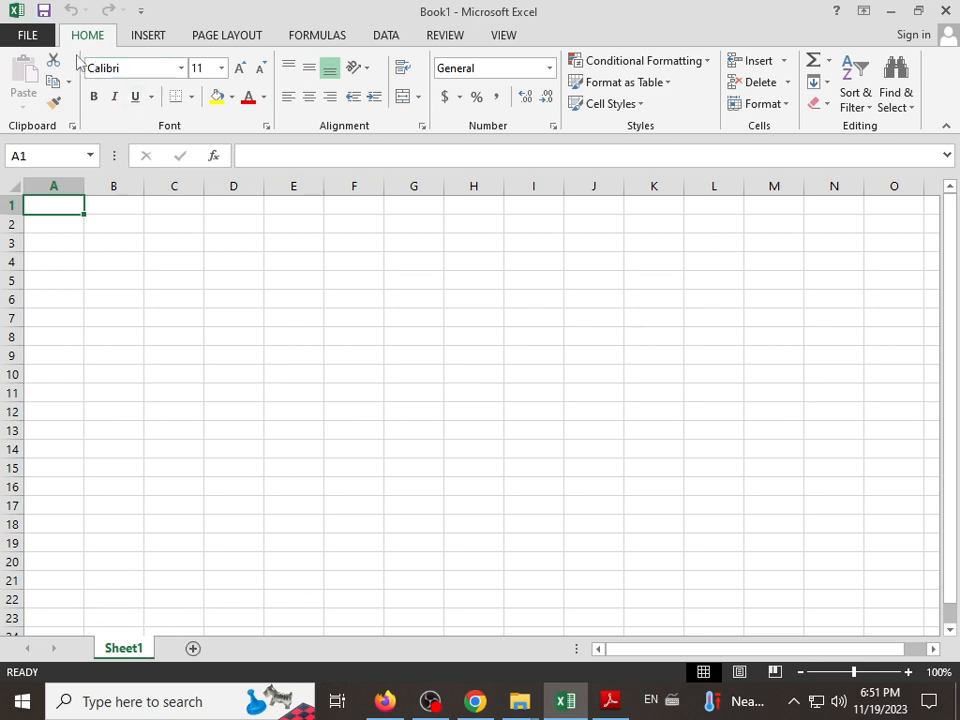
Try the White and Light Gray Office themes in the account settings, then restore Dark Gray.
{"action": "left_click", "coordinate": [28, 36]}
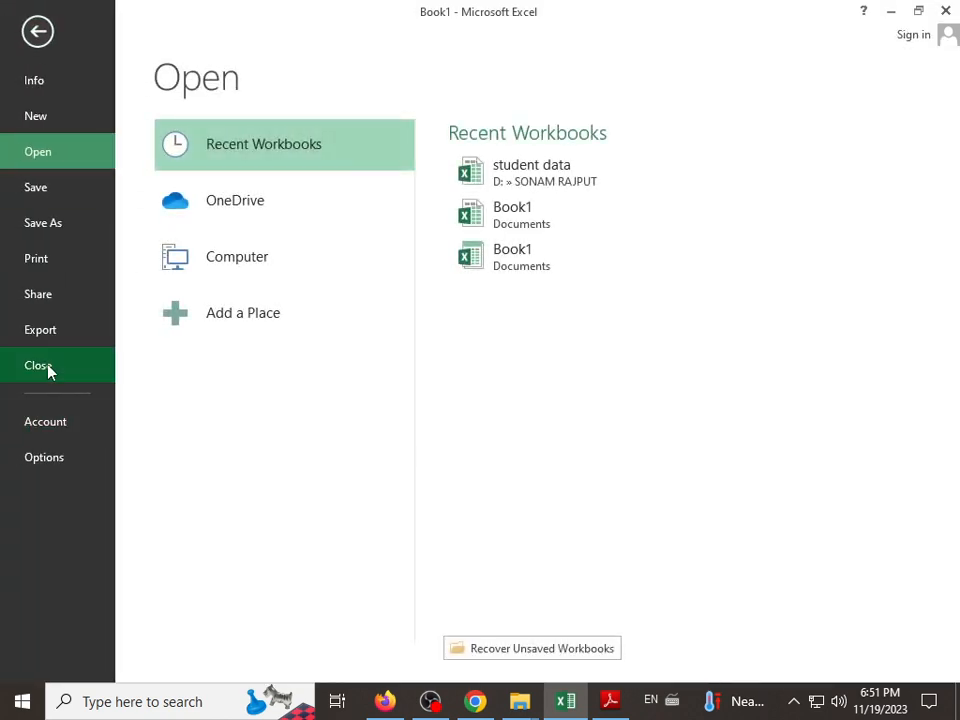
{"action": "left_click", "coordinate": [48, 430]}
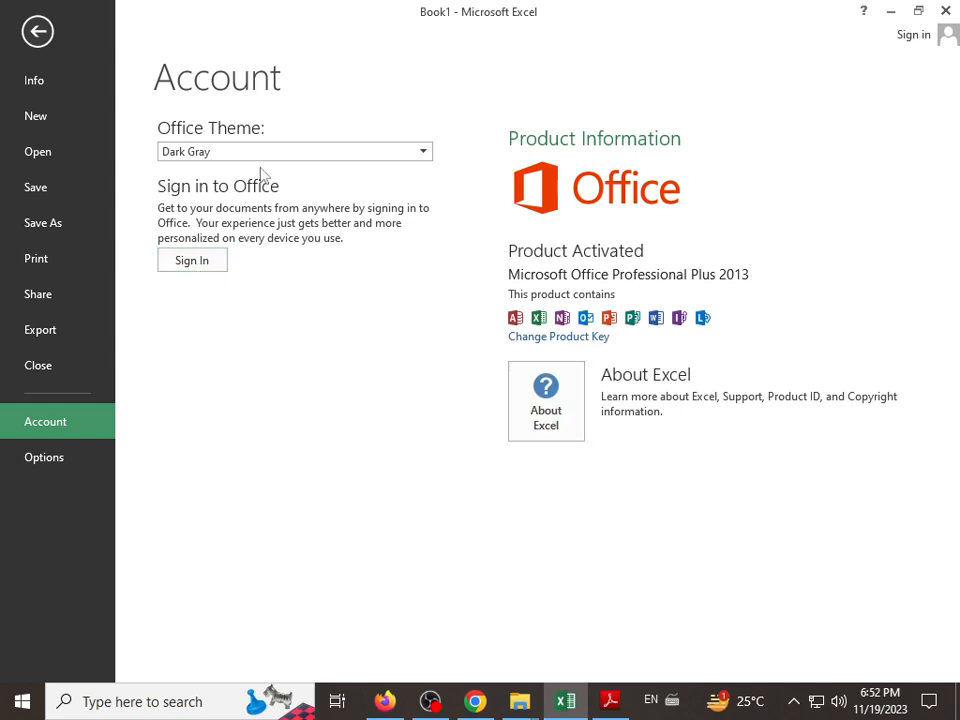
{"action": "left_click", "coordinate": [206, 157]}
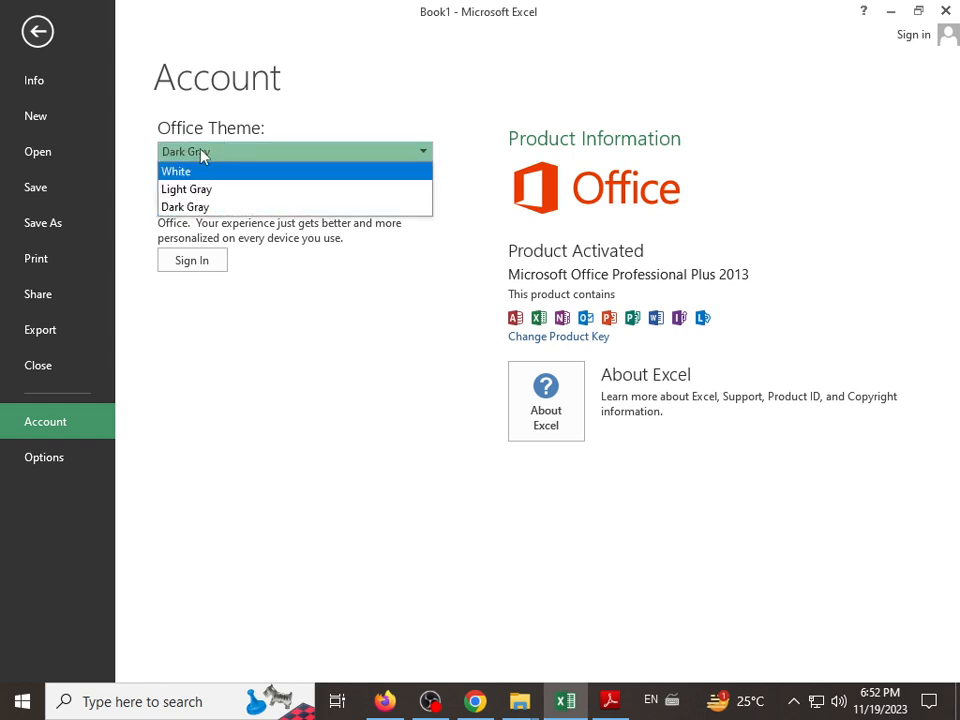
{"action": "left_click", "coordinate": [232, 179]}
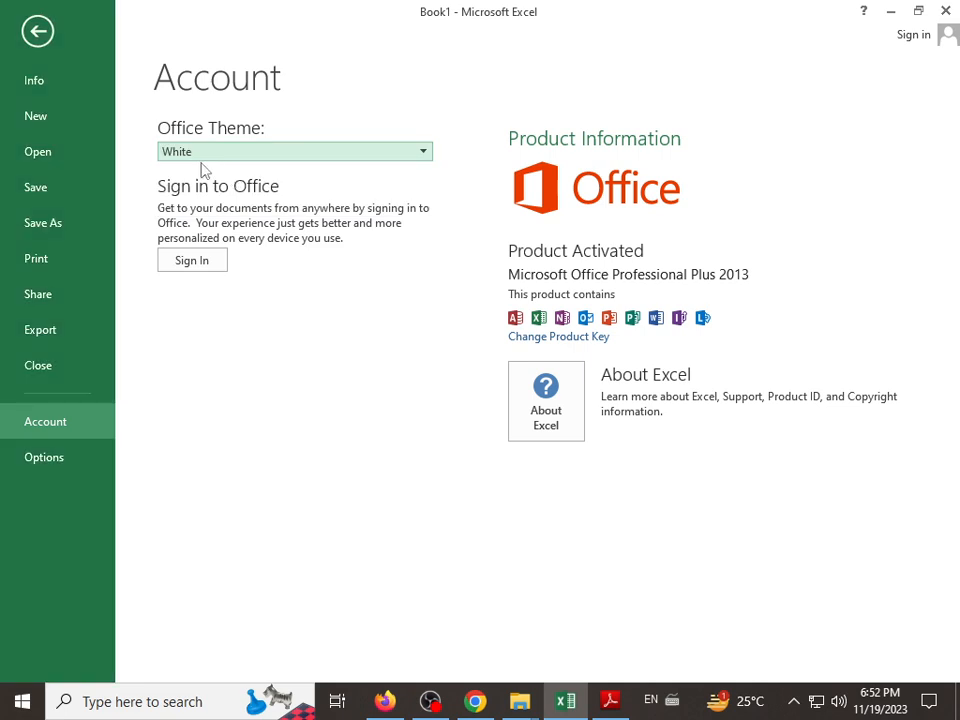
{"action": "left_click", "coordinate": [238, 157]}
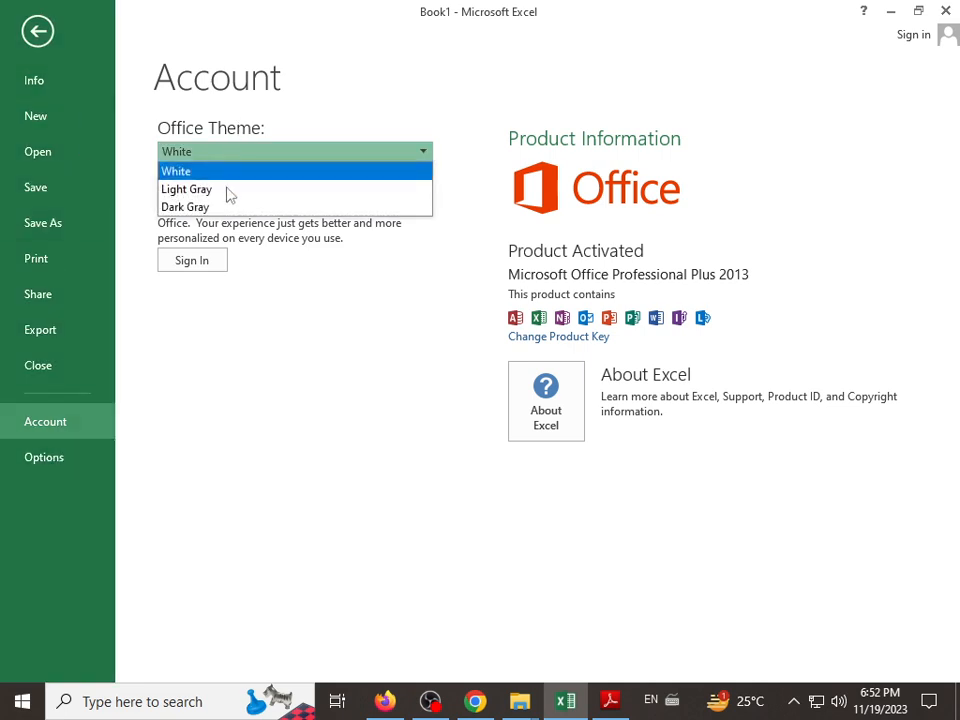
{"action": "left_click", "coordinate": [225, 190]}
{"action": "left_click", "coordinate": [225, 157]}
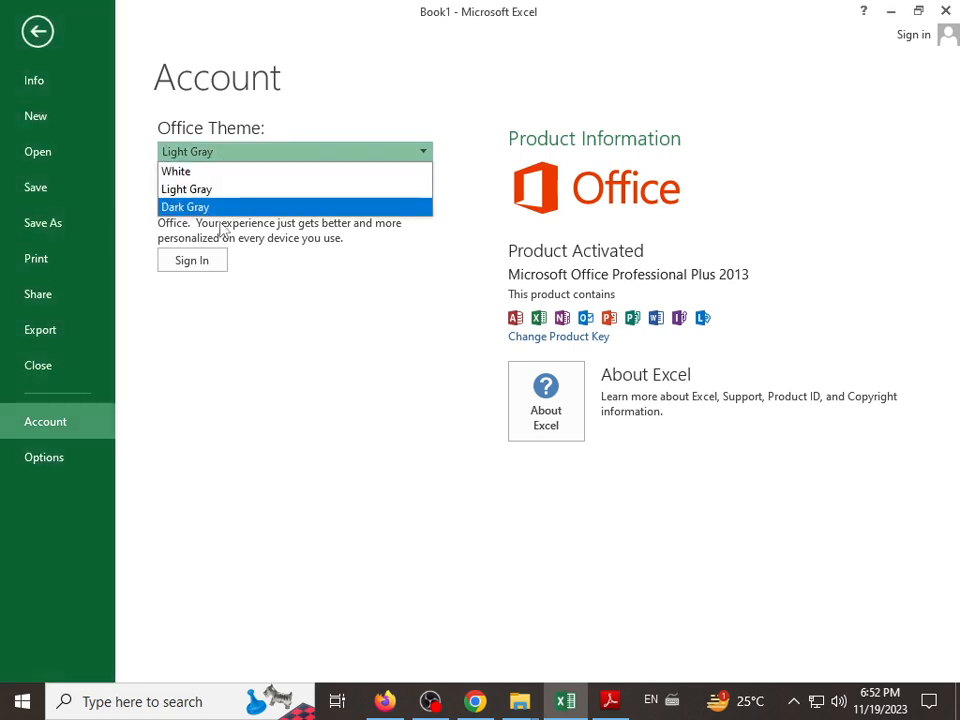
{"action": "left_click", "coordinate": [221, 207]}
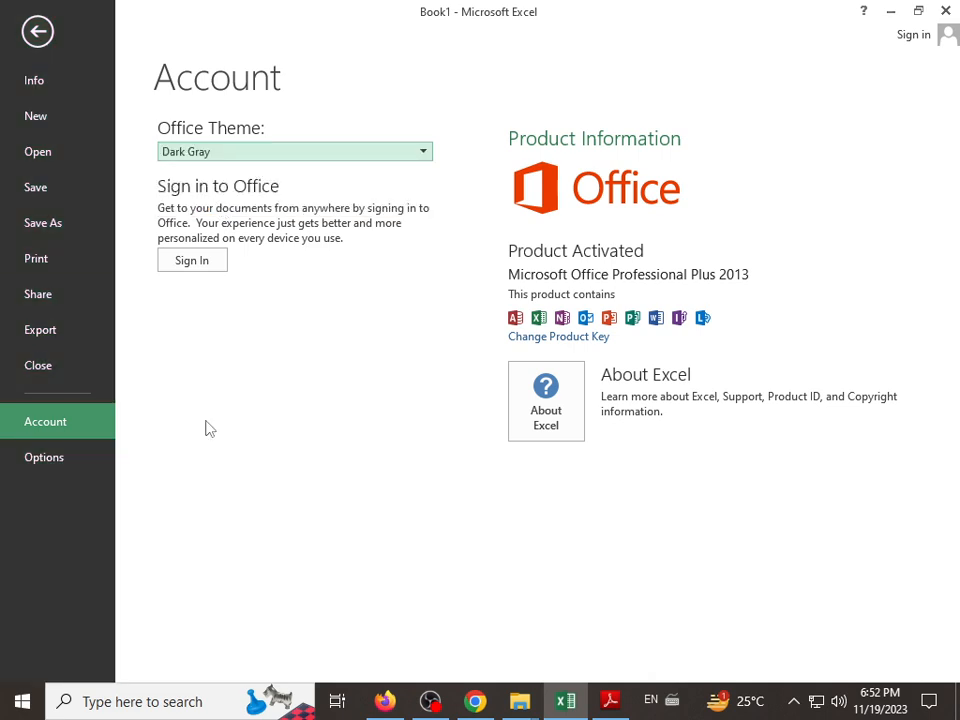
Examine the General settings in Excel Options, including default font, font size, default sheet view, and Office theme choices.
{"action": "left_click", "coordinate": [46, 457]}
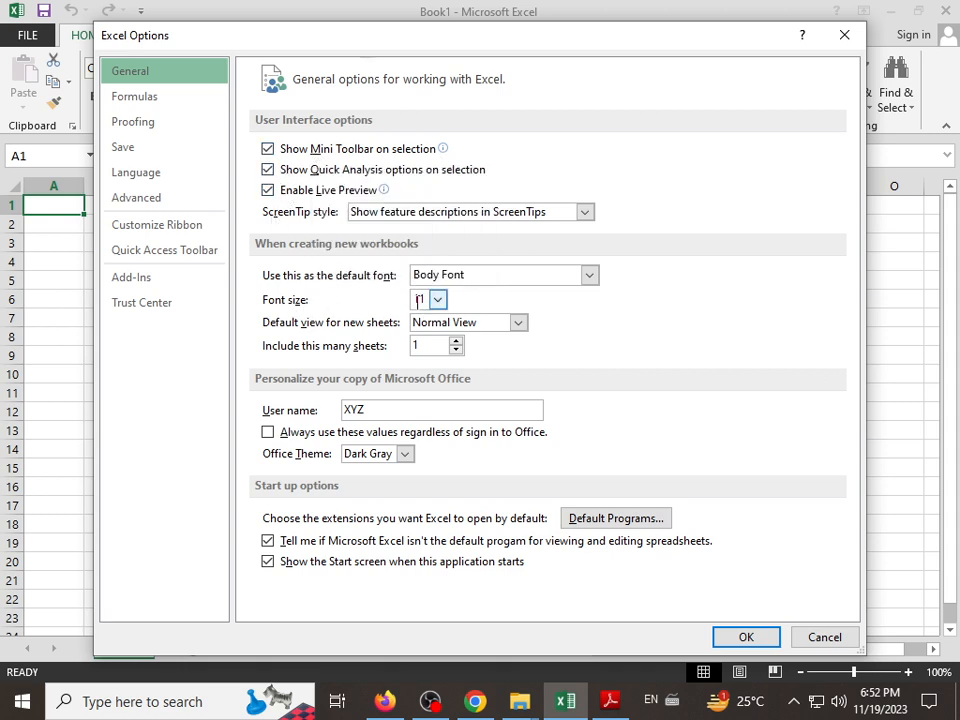
{"action": "left_click", "coordinate": [437, 300]}
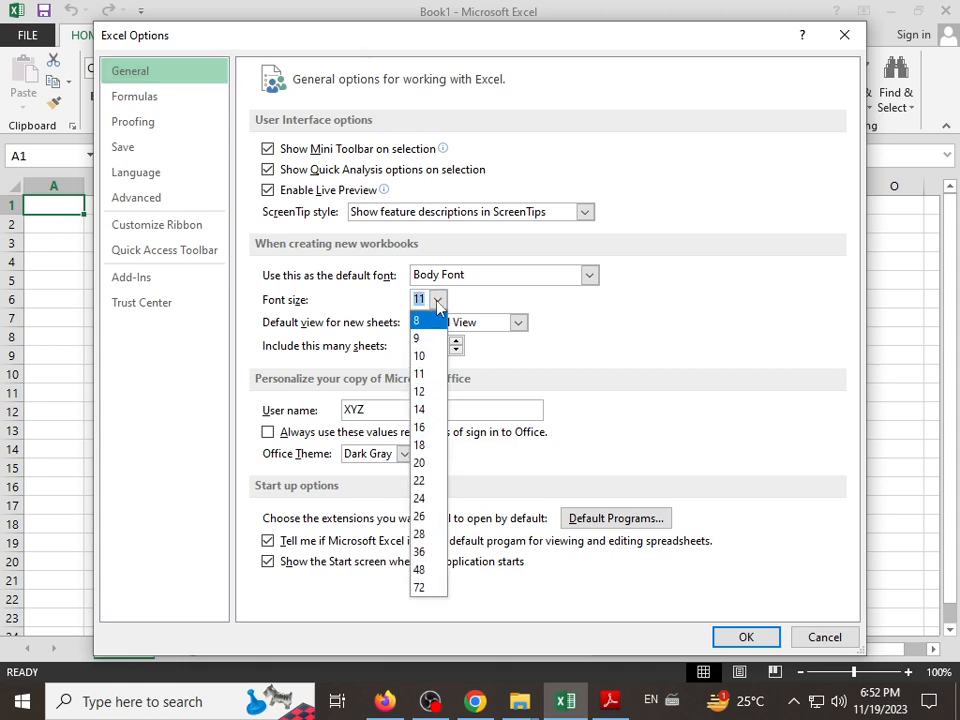
{"action": "left_click", "coordinate": [438, 302]}
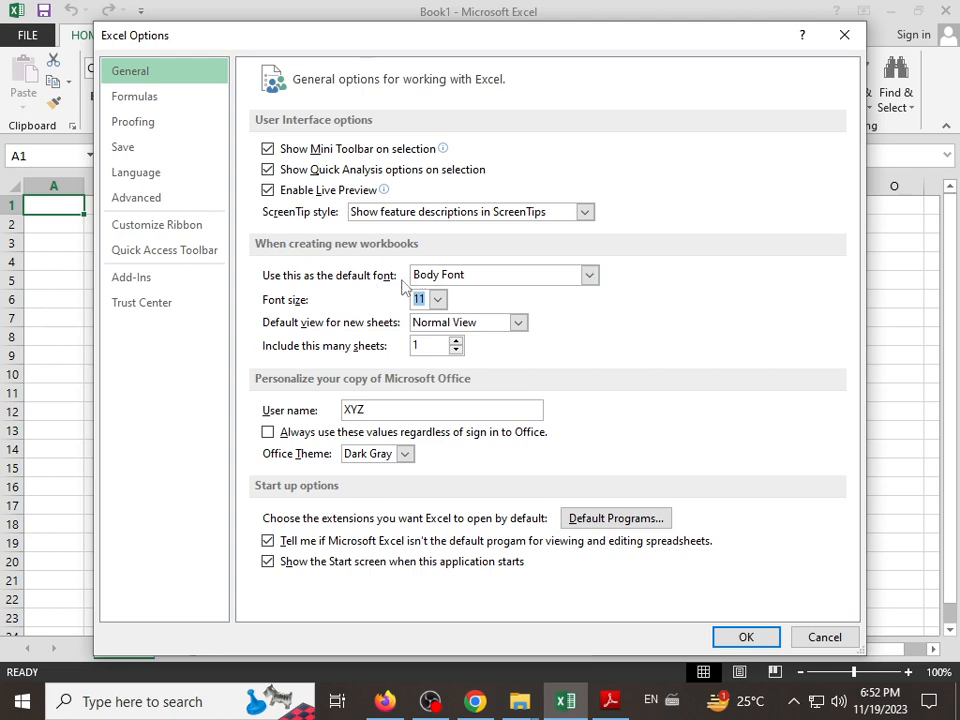
{"action": "left_click", "coordinate": [591, 277]}
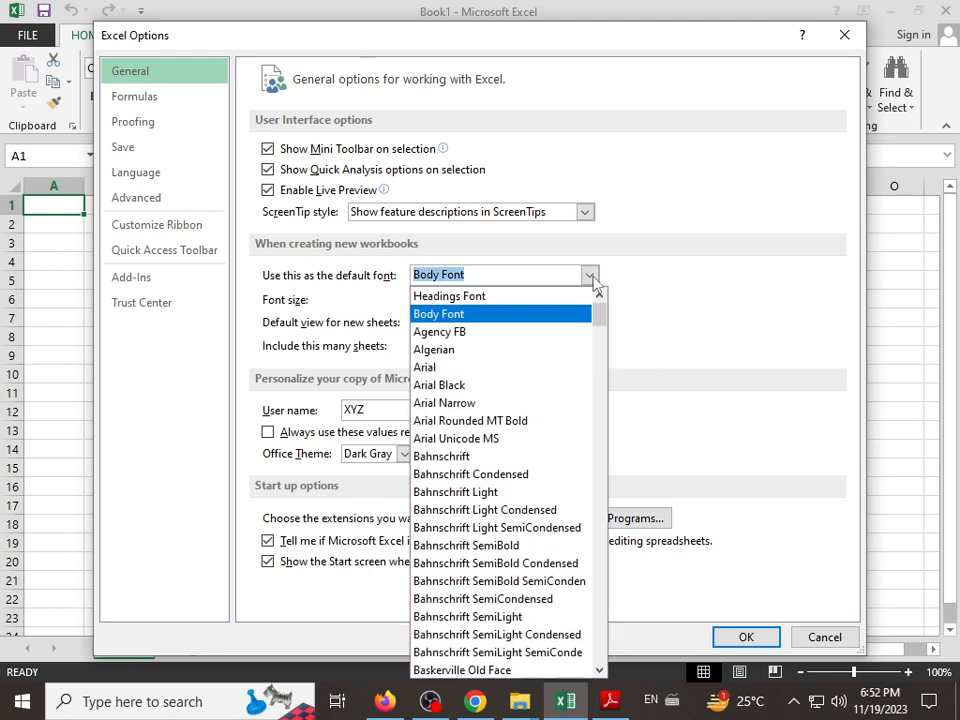
{"action": "left_click", "coordinate": [591, 277]}
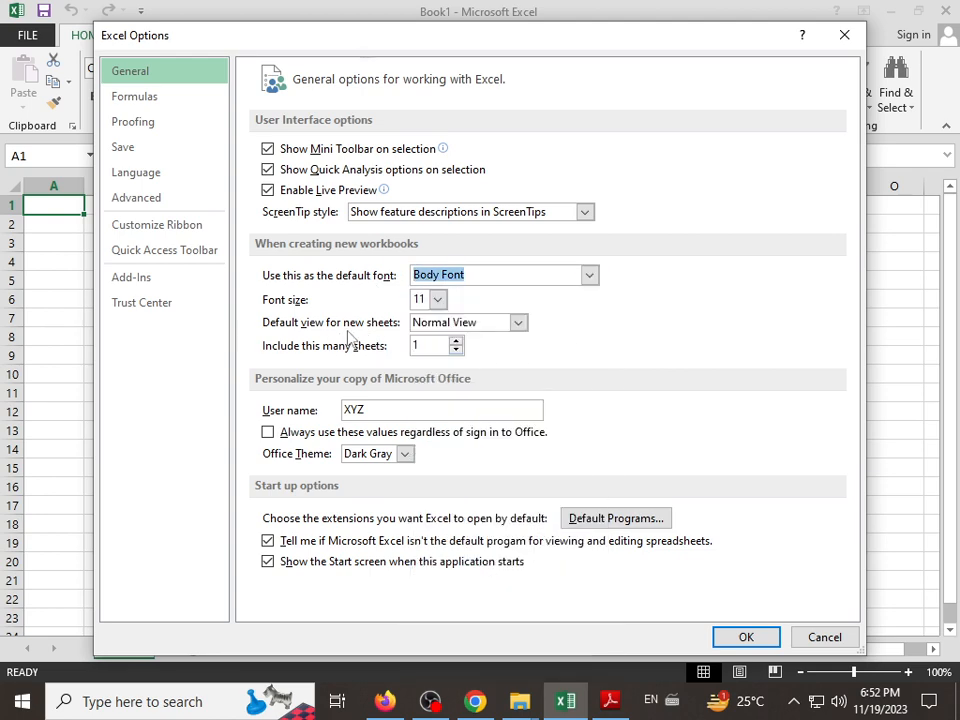
{"action": "left_click", "coordinate": [517, 322]}
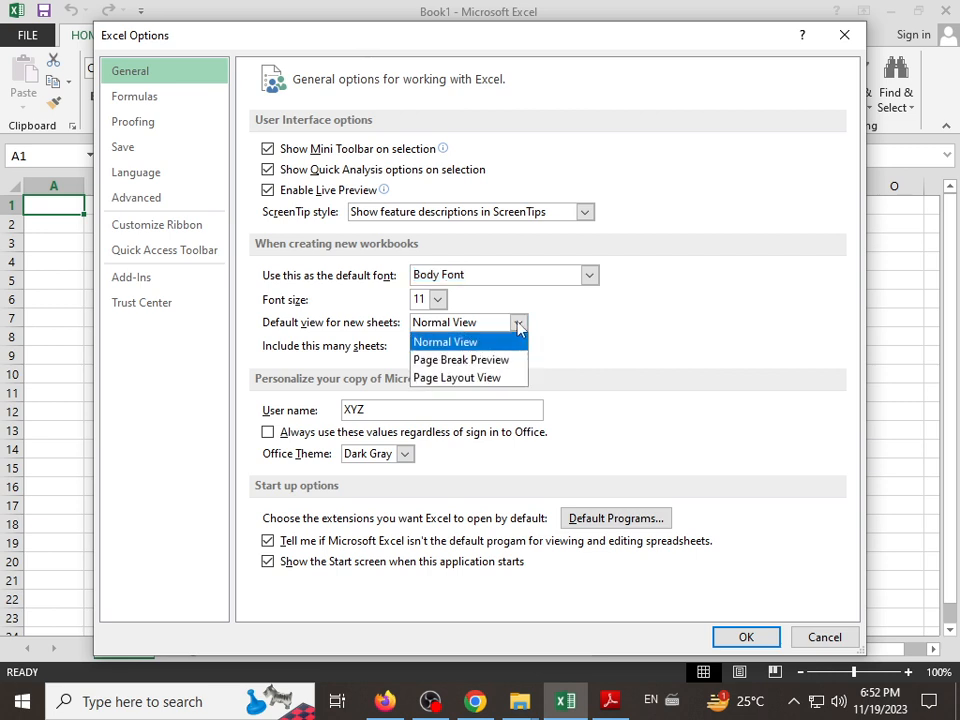
{"action": "left_click", "coordinate": [448, 342]}
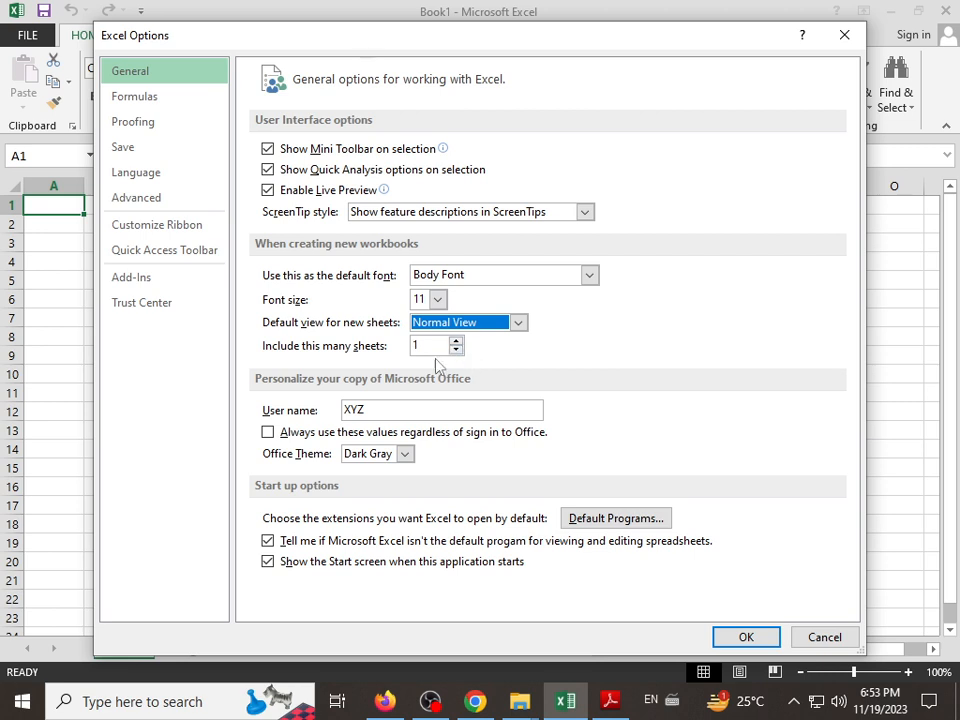
{"action": "left_click", "coordinate": [405, 454]}
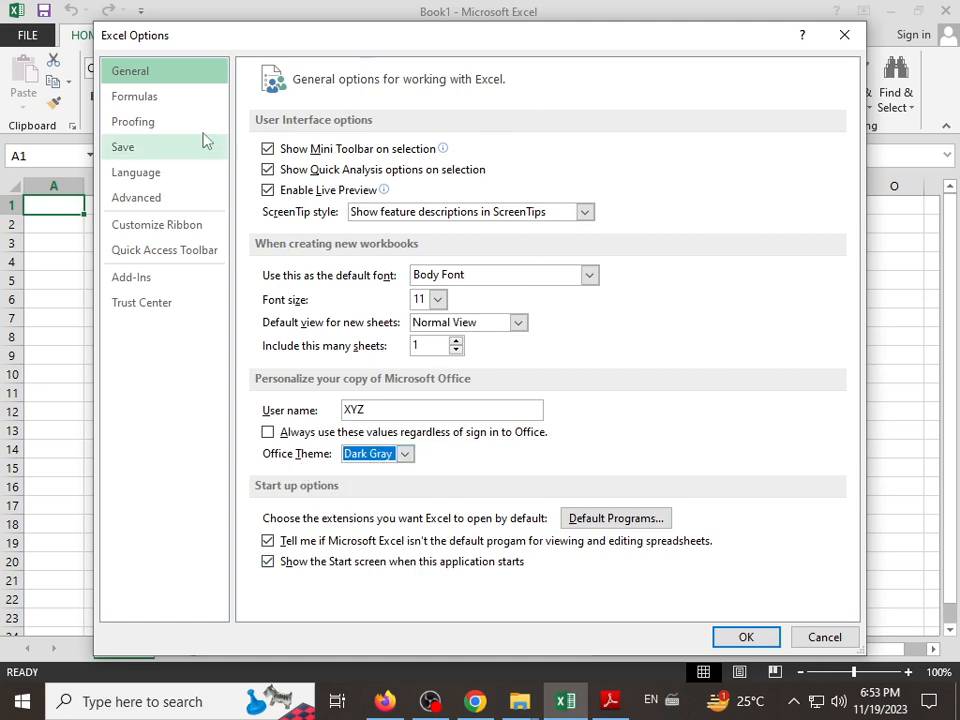
Examine the Formulas, Proofing, Save, Language, and Advanced settings in Excel Options.
{"action": "left_click", "coordinate": [188, 100]}
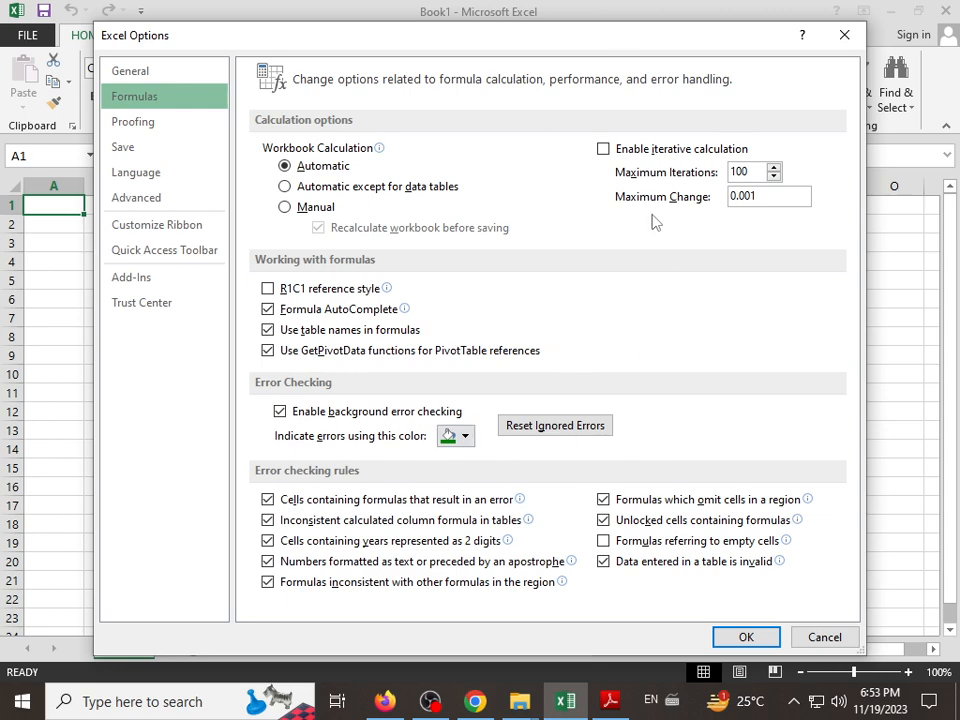
{"action": "left_click", "coordinate": [133, 123]}
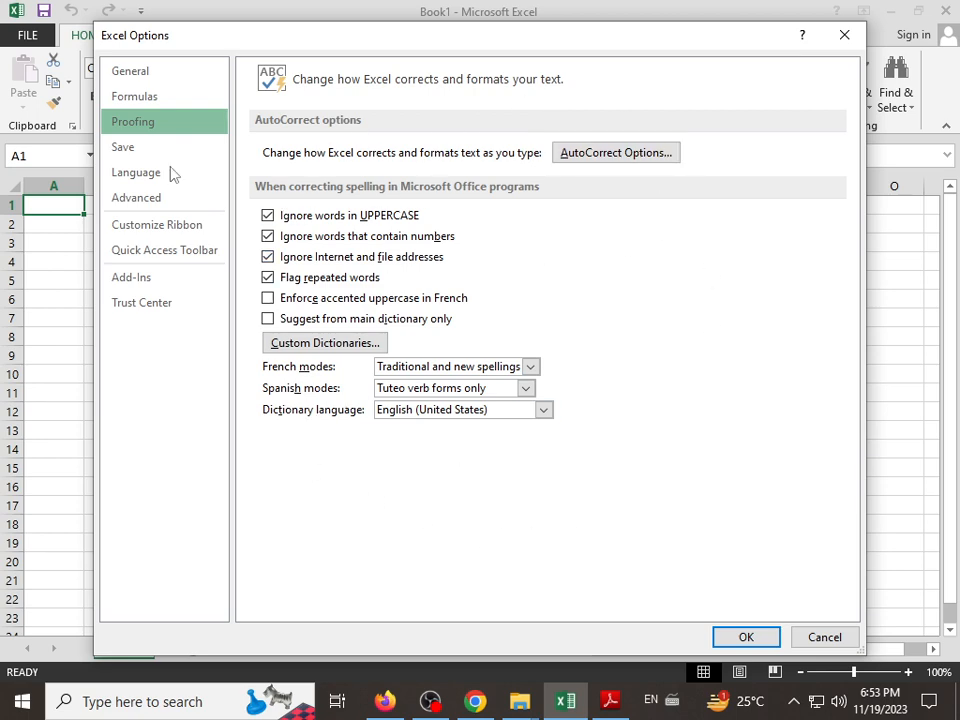
{"action": "left_click", "coordinate": [118, 150]}
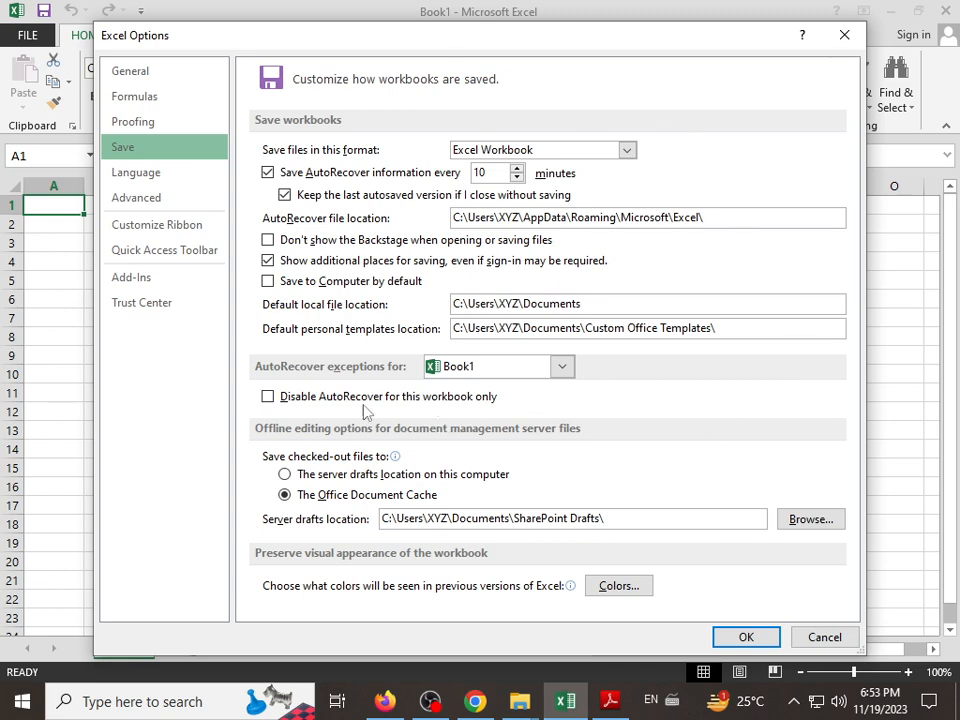
{"action": "left_click", "coordinate": [173, 184]}
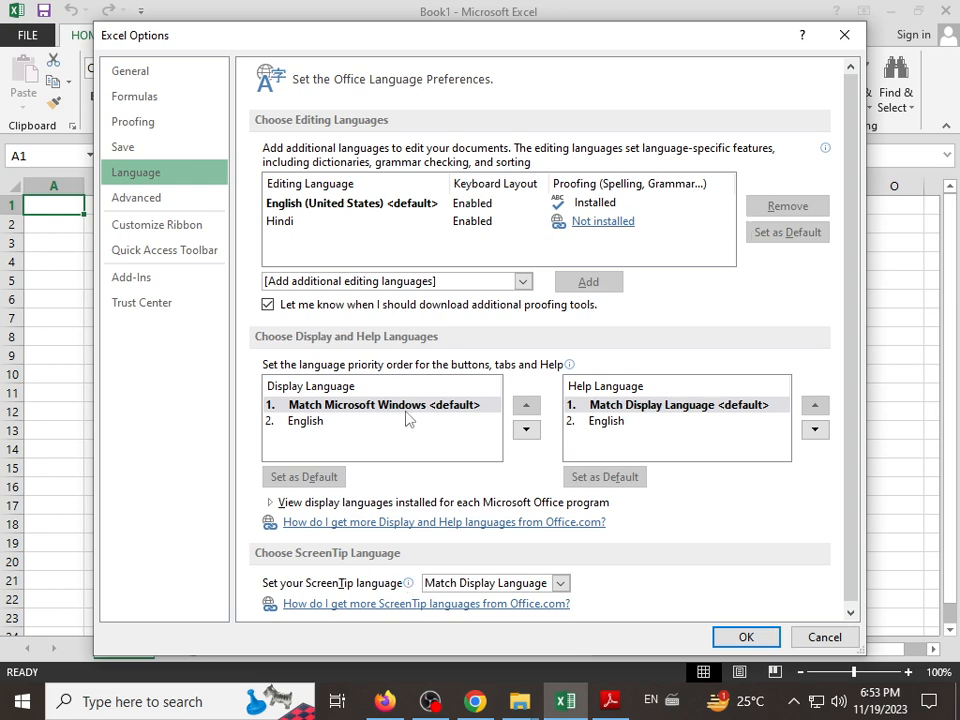
{"action": "left_click", "coordinate": [160, 206]}
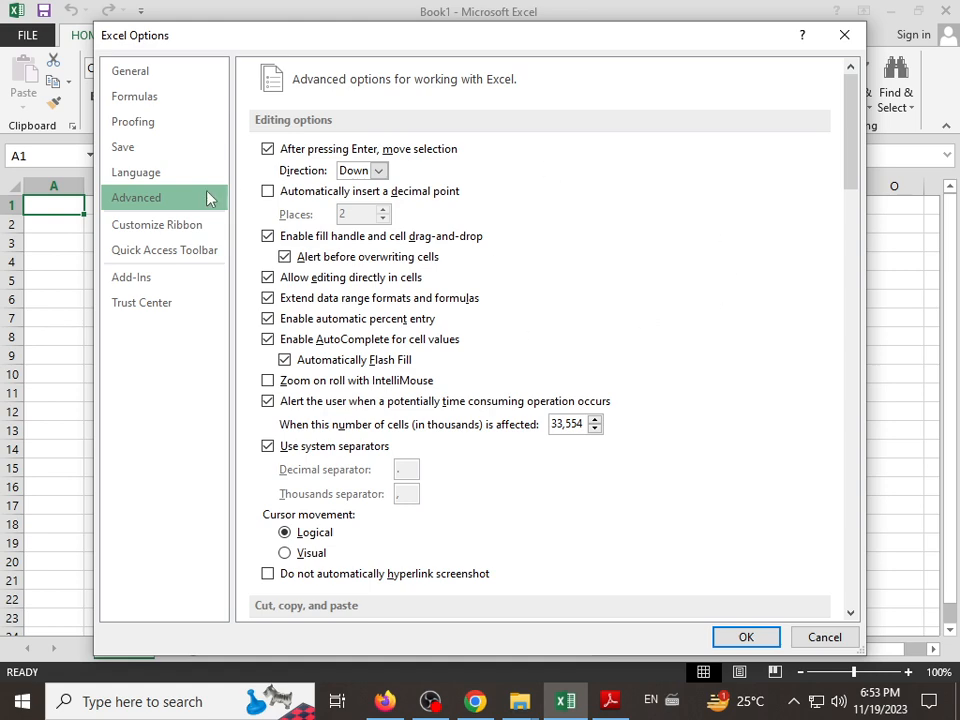
Review the Customize Ribbon, Quick Access Toolbar, Add-Ins, and Trust Center settings, and close Excel Options without changes.
{"action": "left_click", "coordinate": [156, 228]}
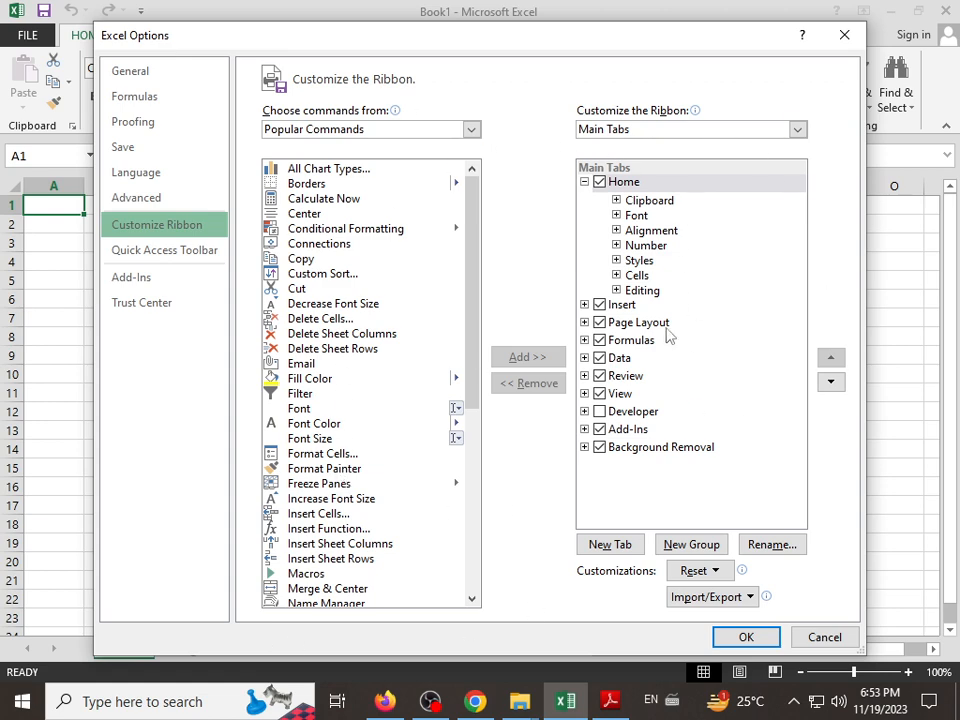
{"action": "left_click", "coordinate": [182, 253]}
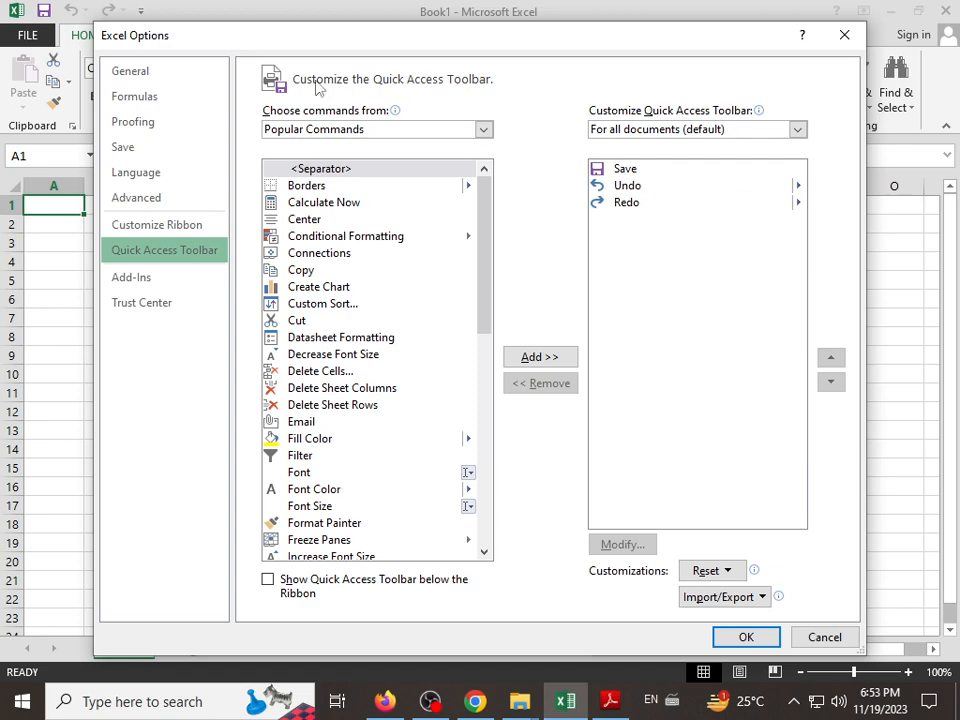
{"action": "left_click", "coordinate": [120, 278]}
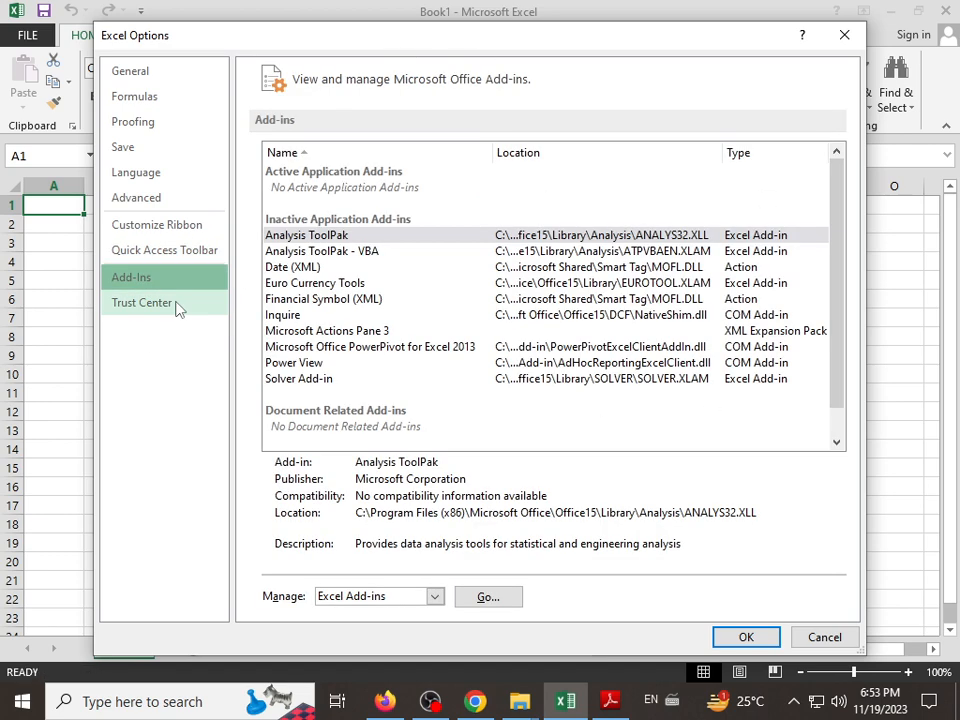
{"action": "left_click", "coordinate": [170, 304]}
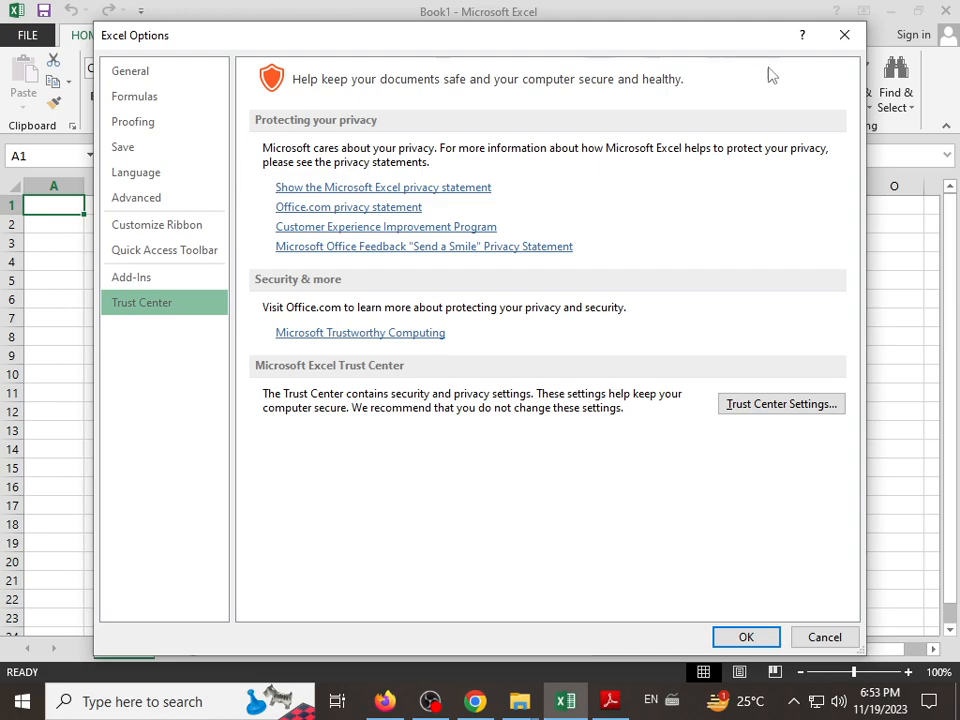
{"action": "left_click", "coordinate": [844, 35]}
Revisit Excel Options and the File page's Open view, returning to the blank worksheet without changes.
{"action": "left_click", "coordinate": [28, 38]}
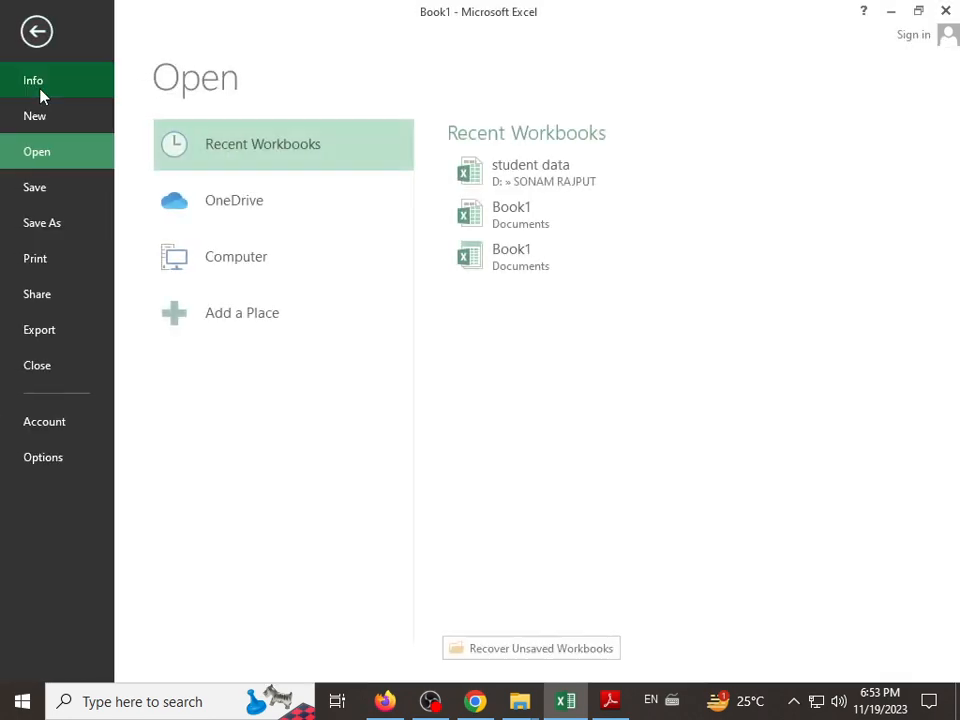
{"action": "left_click", "coordinate": [44, 457]}
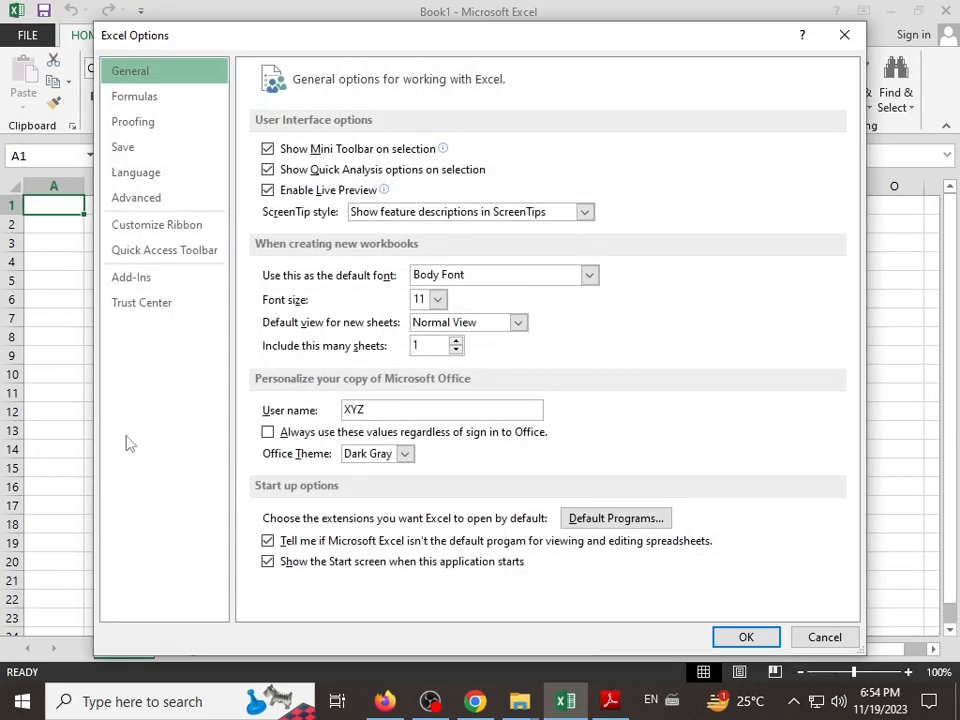
{"action": "left_click", "coordinate": [844, 35]}
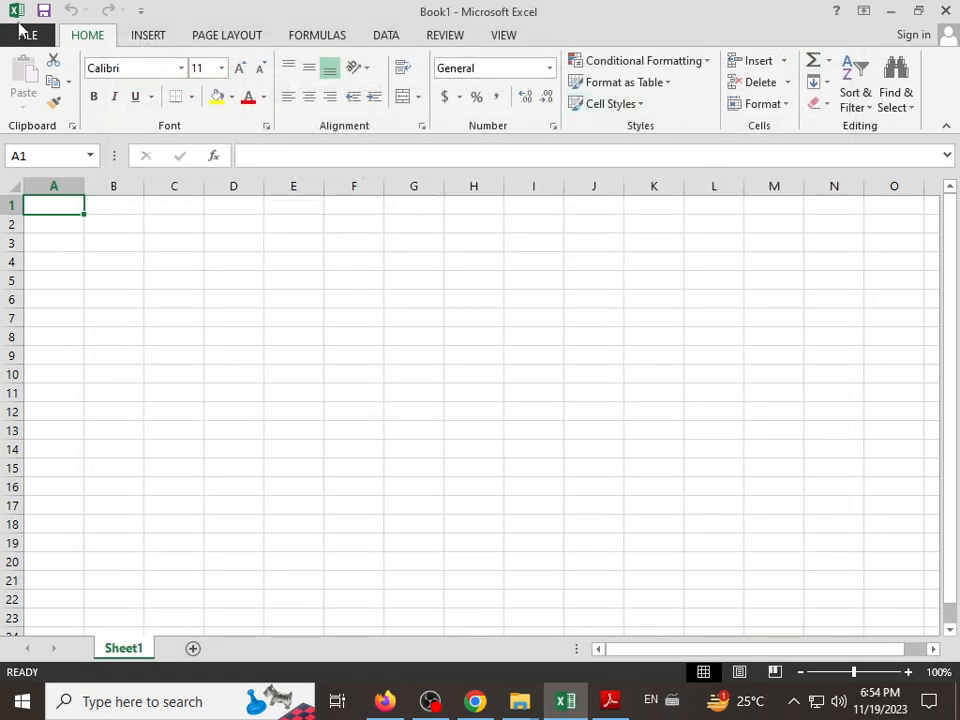
{"action": "left_click", "coordinate": [30, 35]}
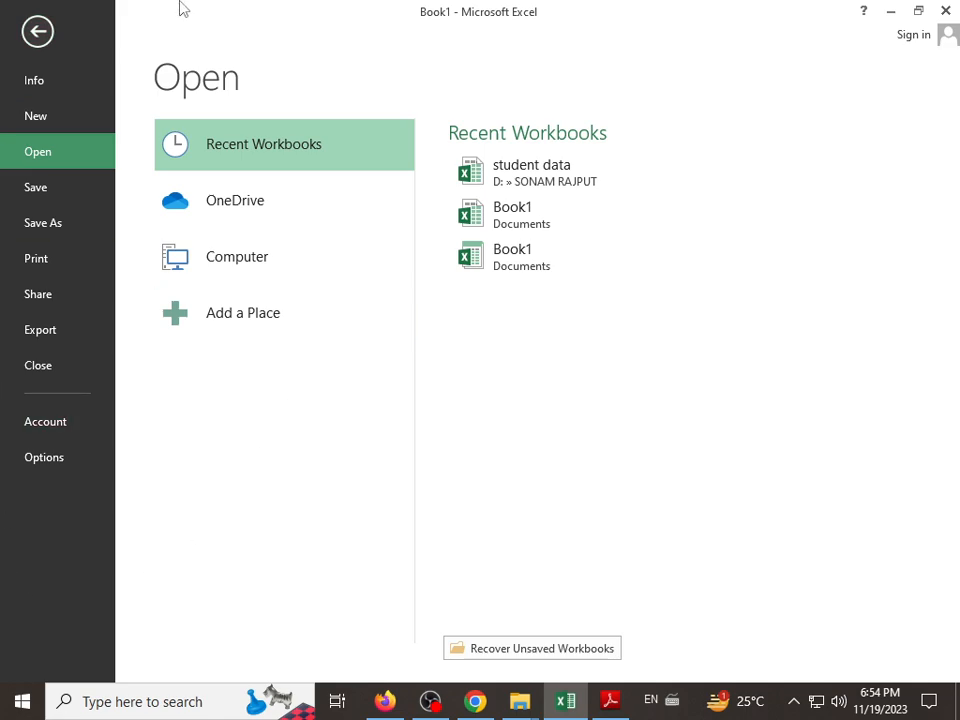
{"action": "left_click", "coordinate": [38, 32]}
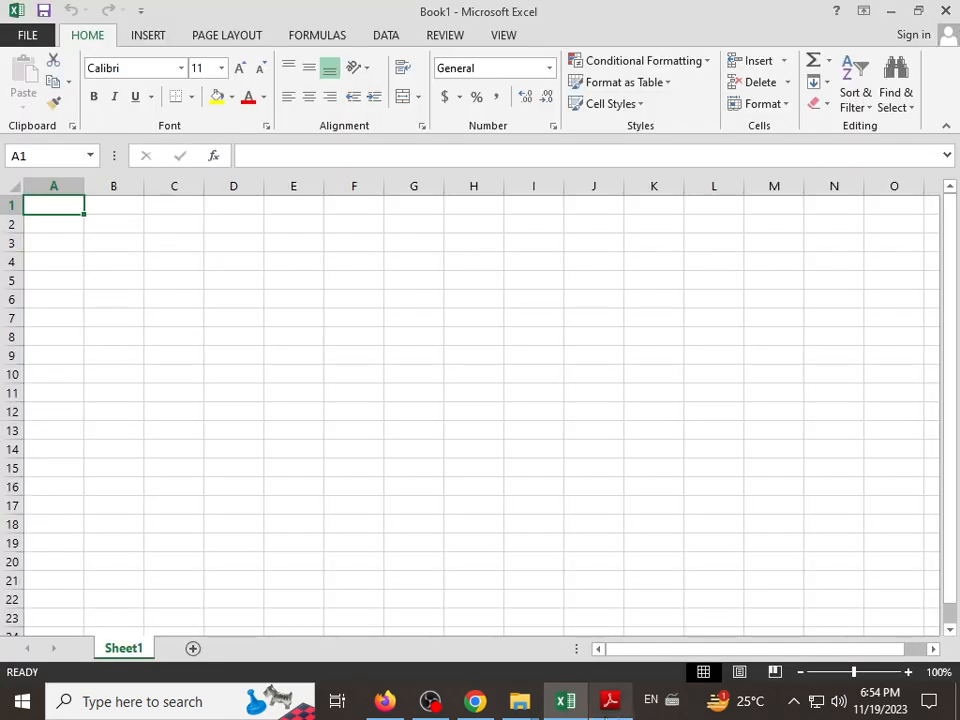